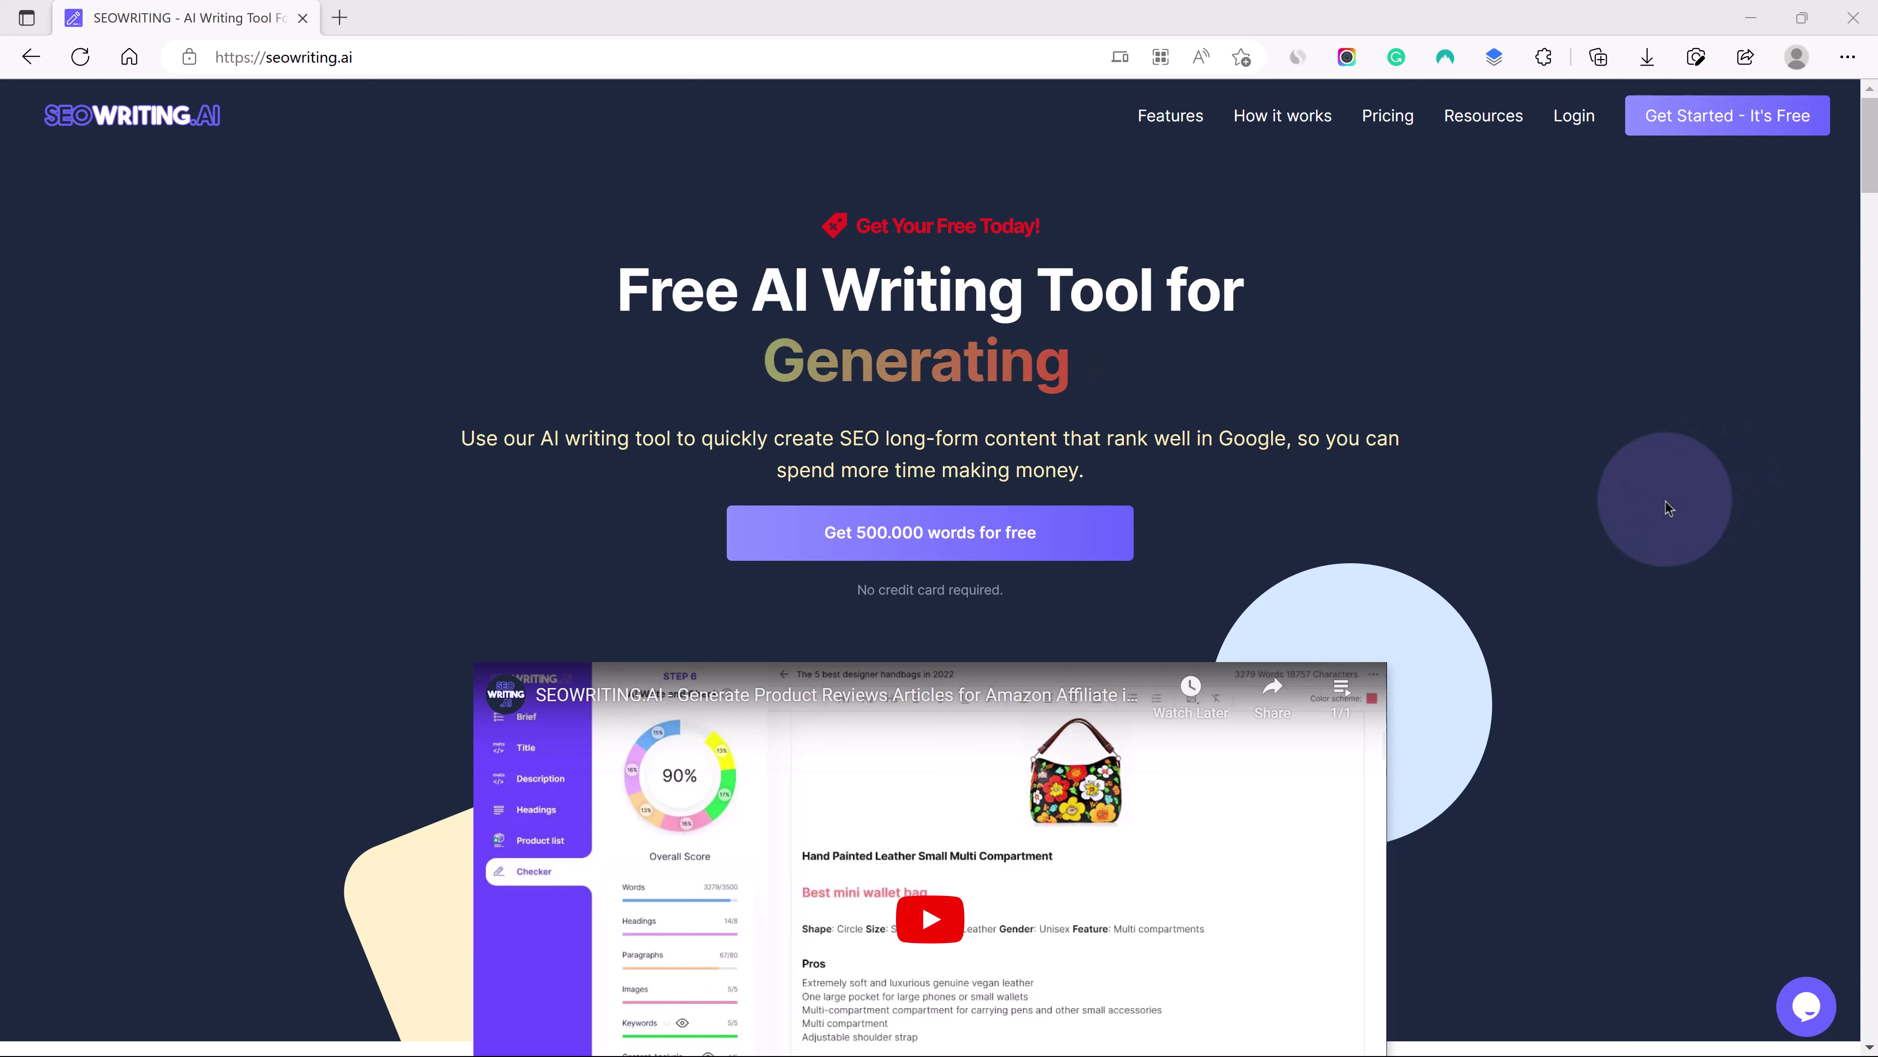
# Scroll the homepage down to the Choose, Enter, Generate walkthrough under 'How easy is our platform to use?'.
pyautogui.scroll(-5, 1666, 503)
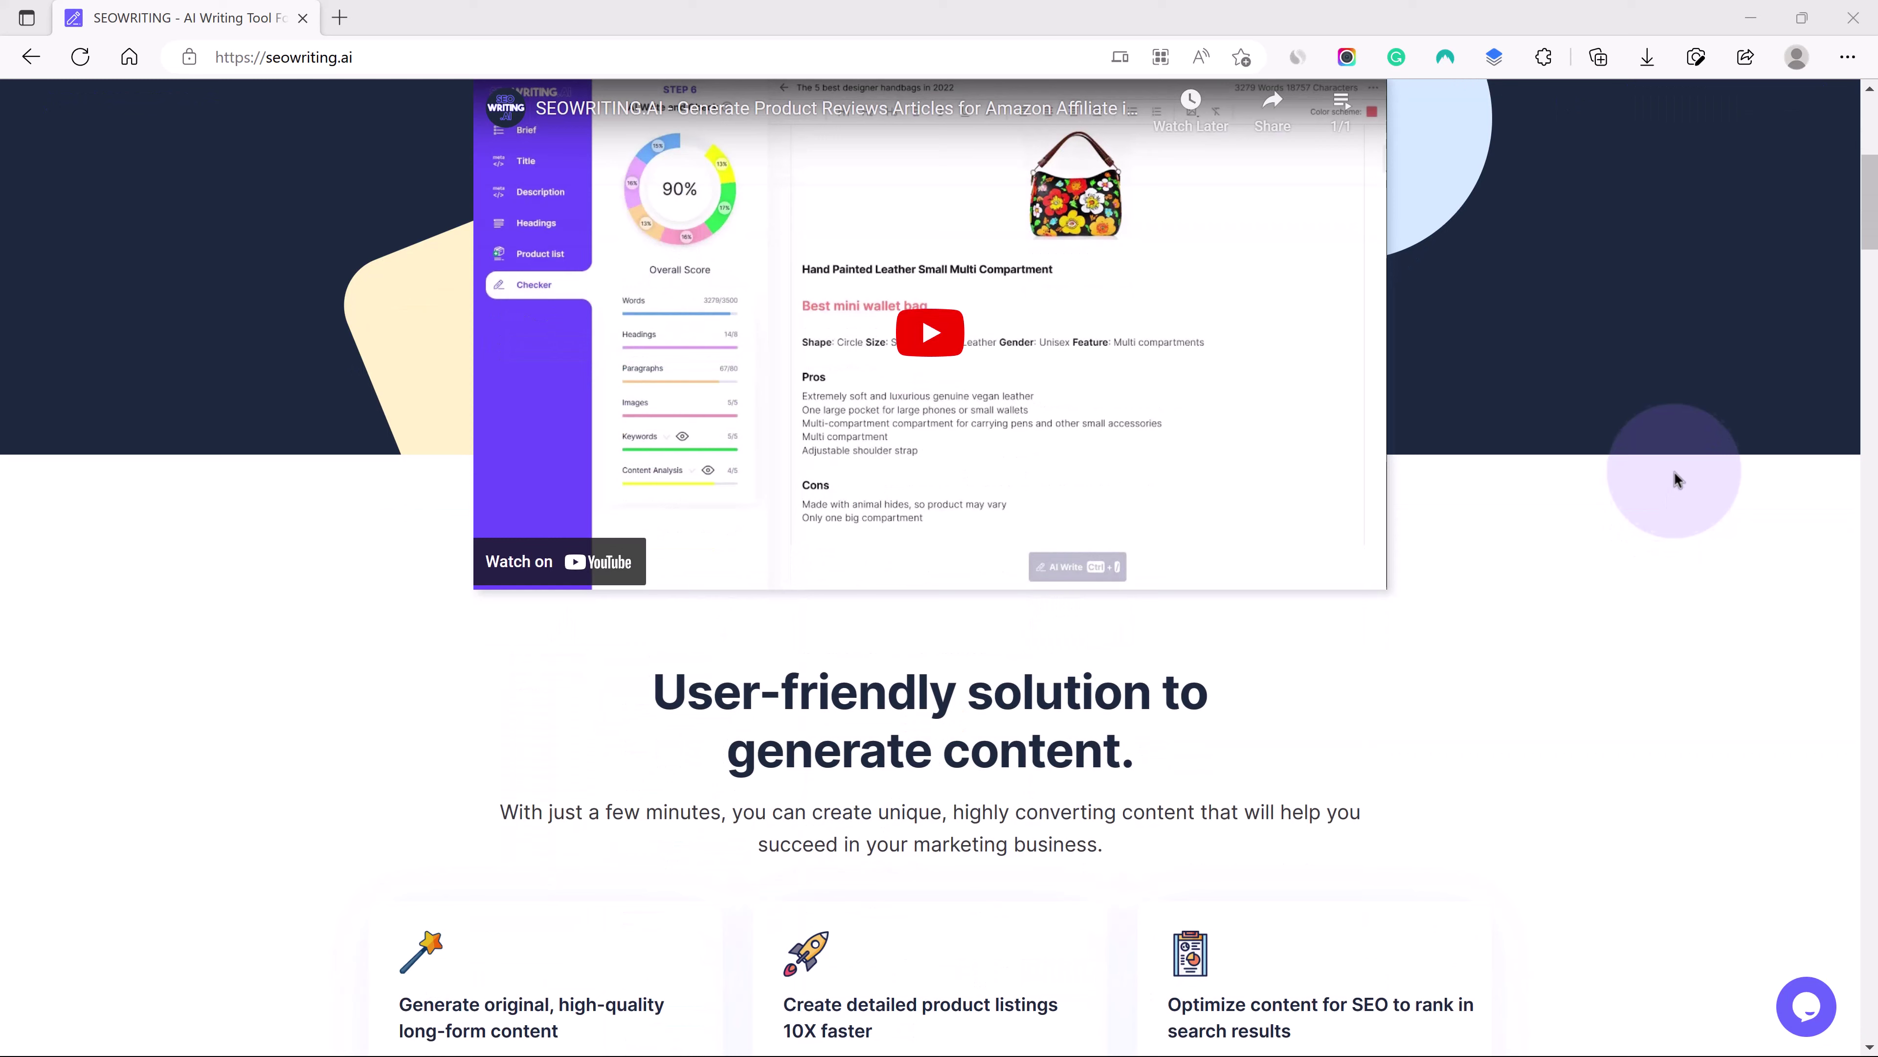
pyautogui.scroll(-5, 1676, 466)
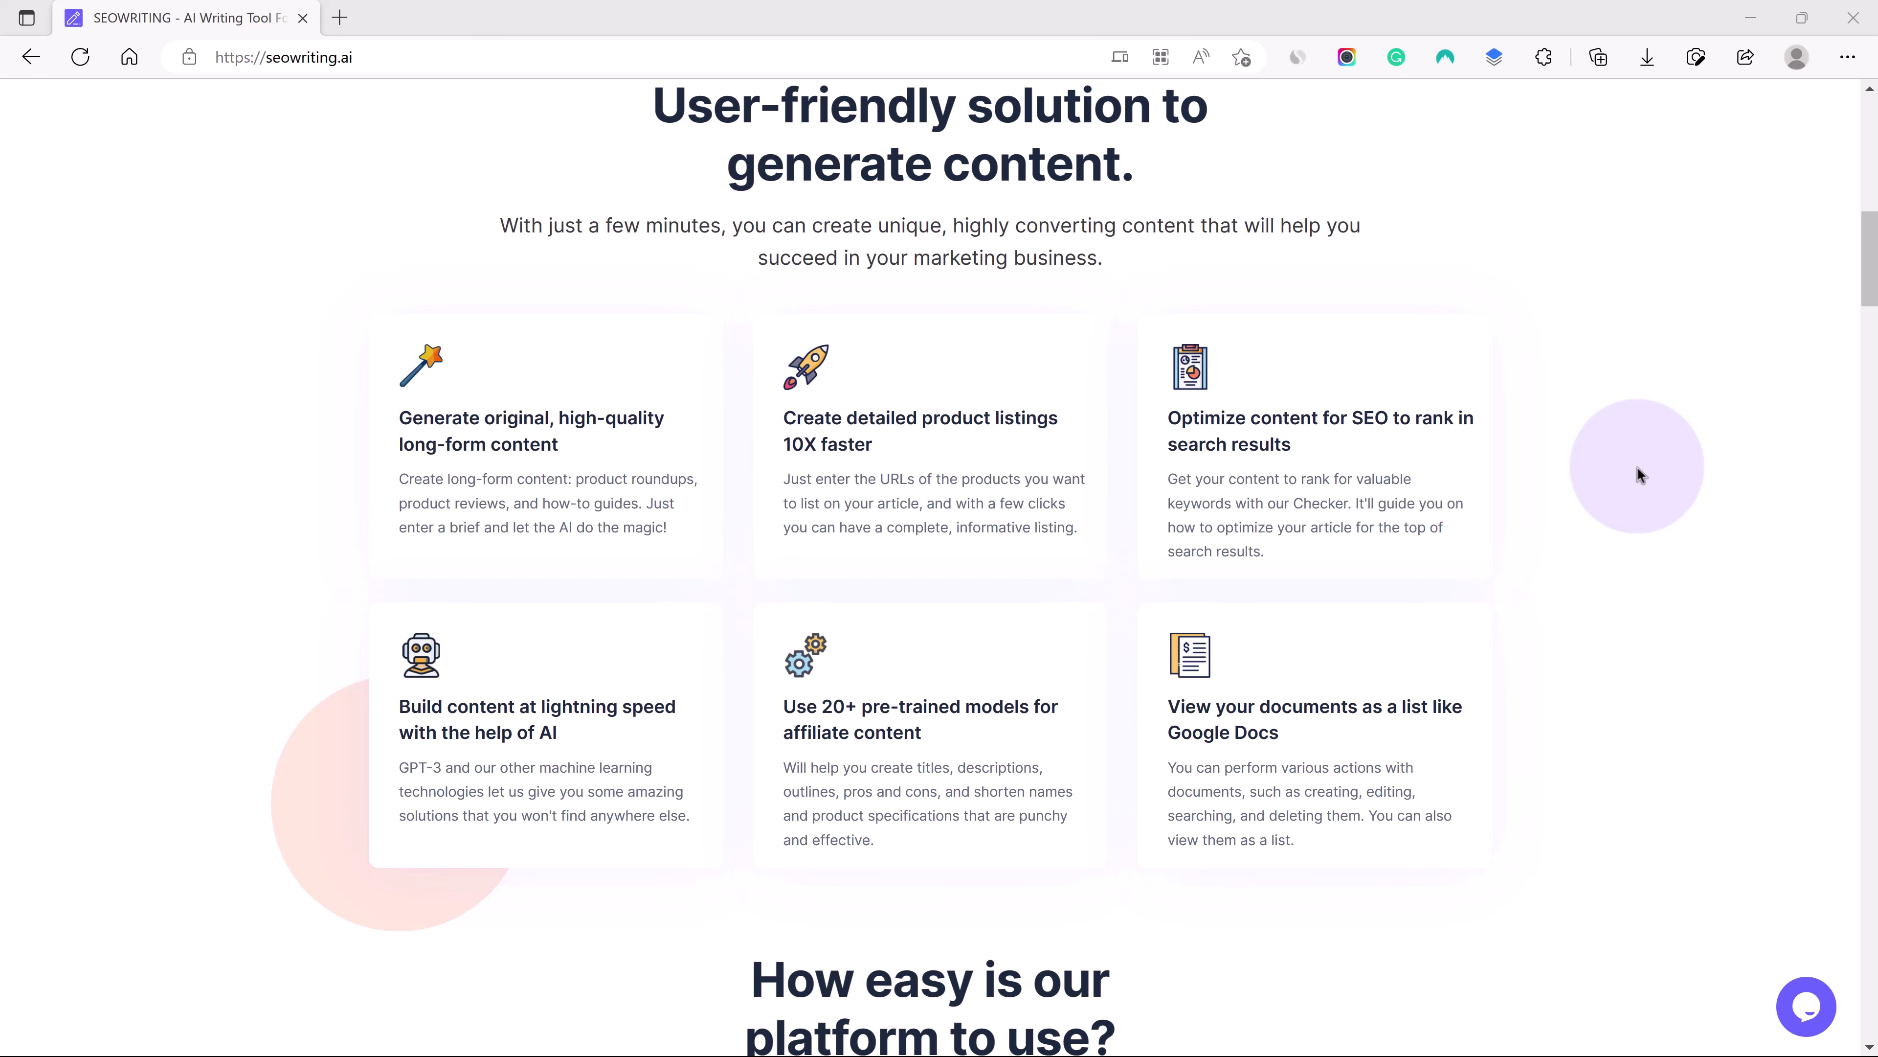
pyautogui.moveTo(1870, 270); pyautogui.dragTo(1870, 348)
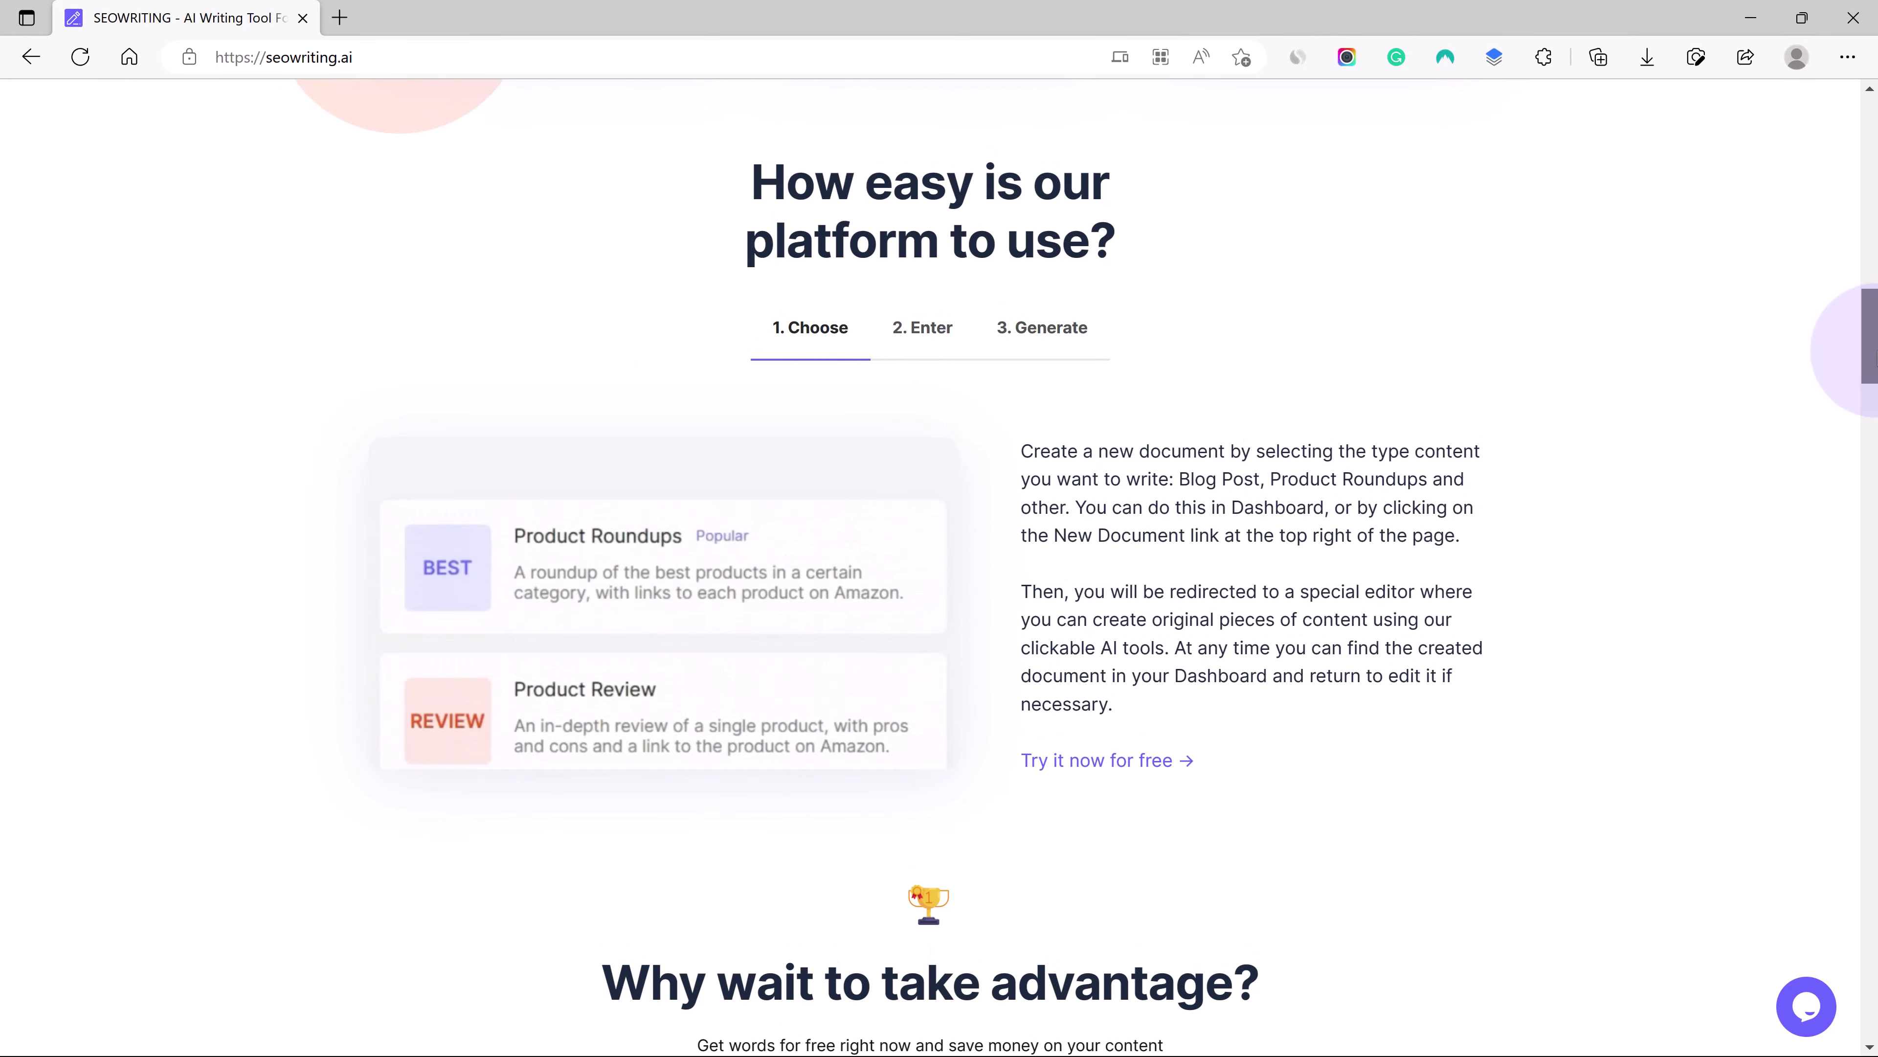
pyautogui.scroll(4, 651, 635)
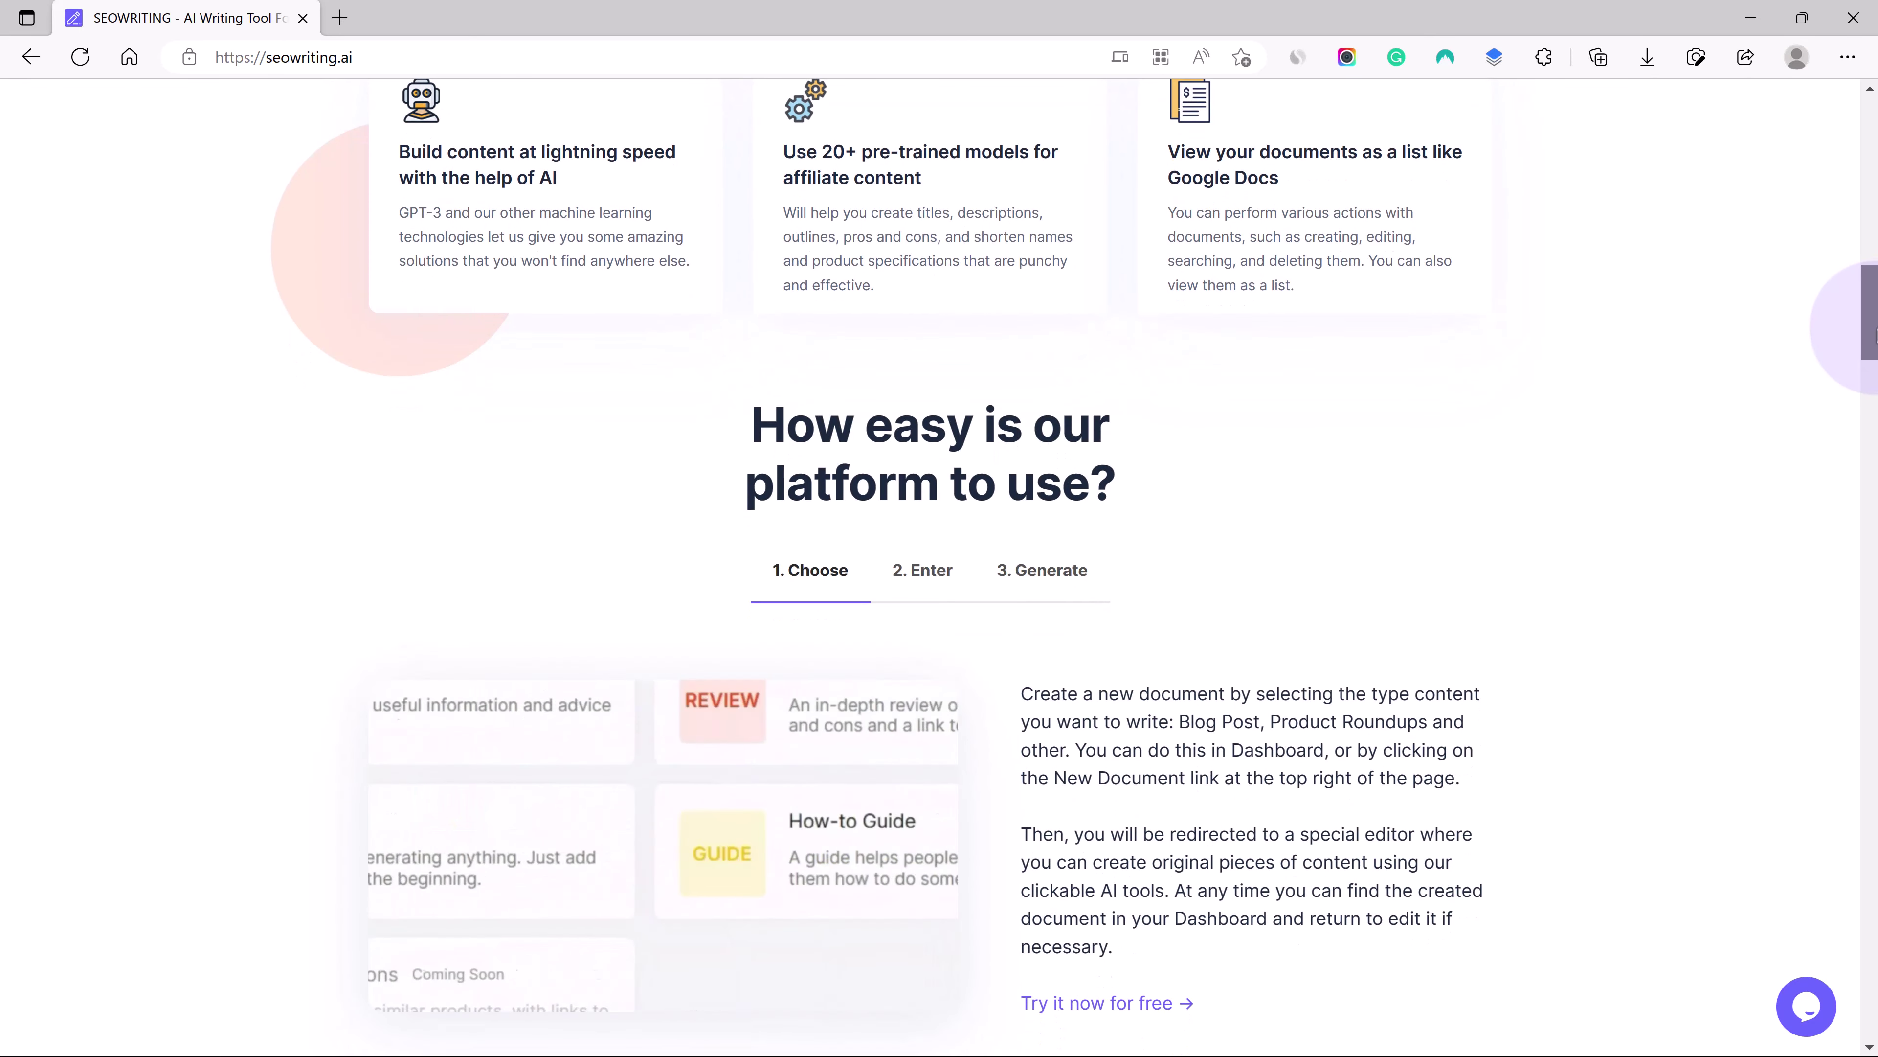
pyautogui.scroll(-4, 802, 947)
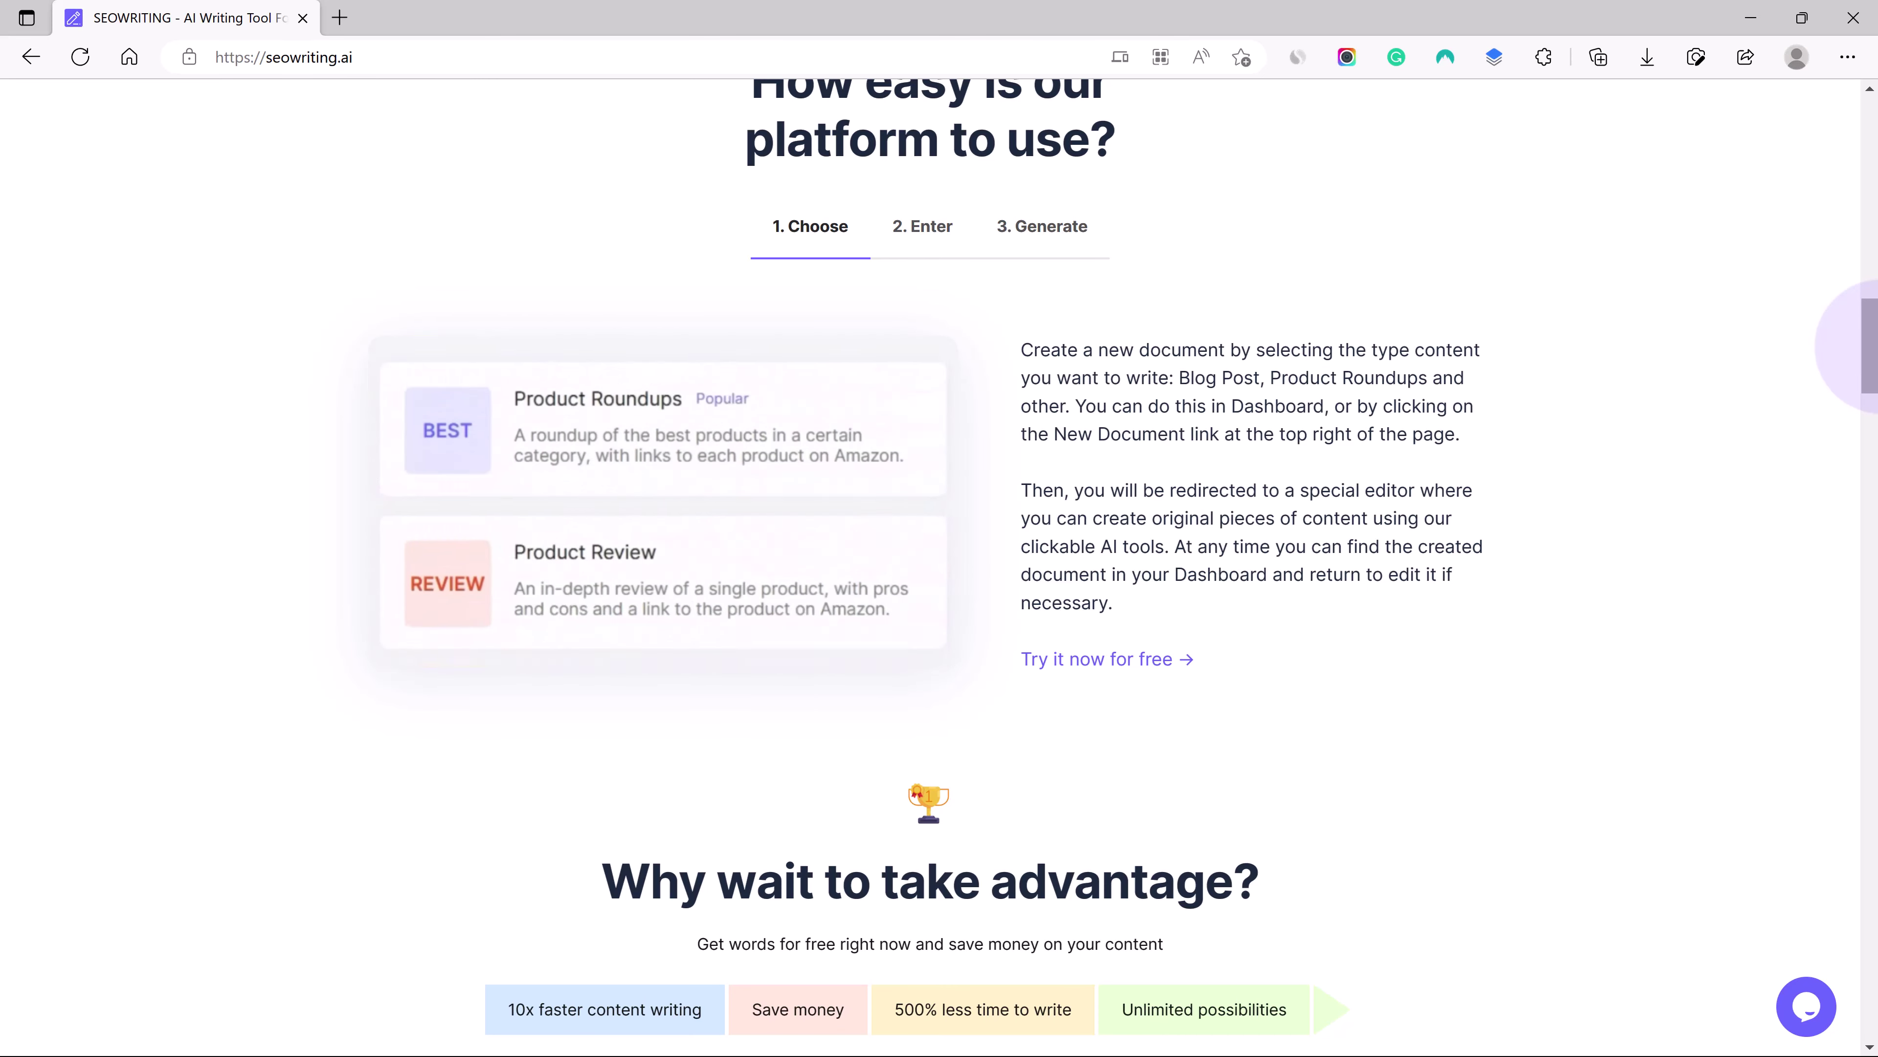
# View the 'Generate AI-powered content' section, then return to the homepage's 500.000 free words headline.
pyautogui.scroll(-4, 650, 516)
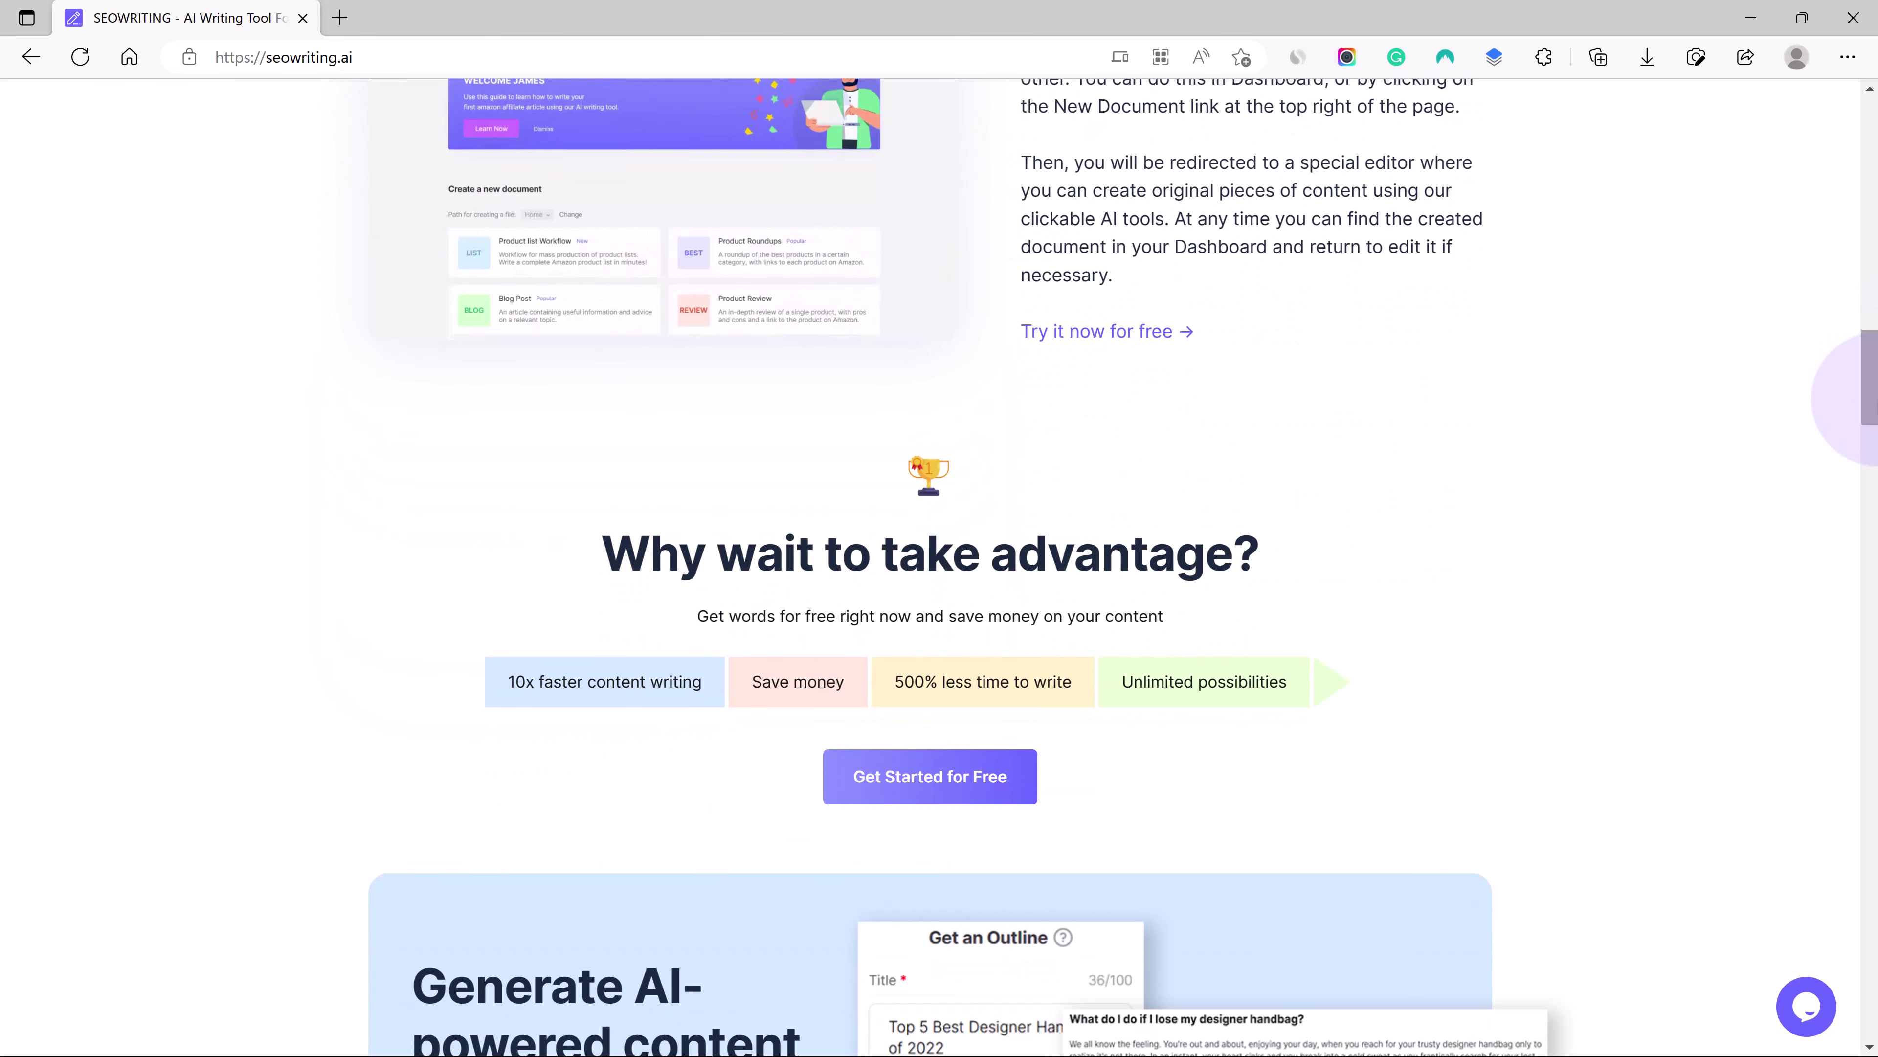
pyautogui.scroll(-8, 1683, 583)
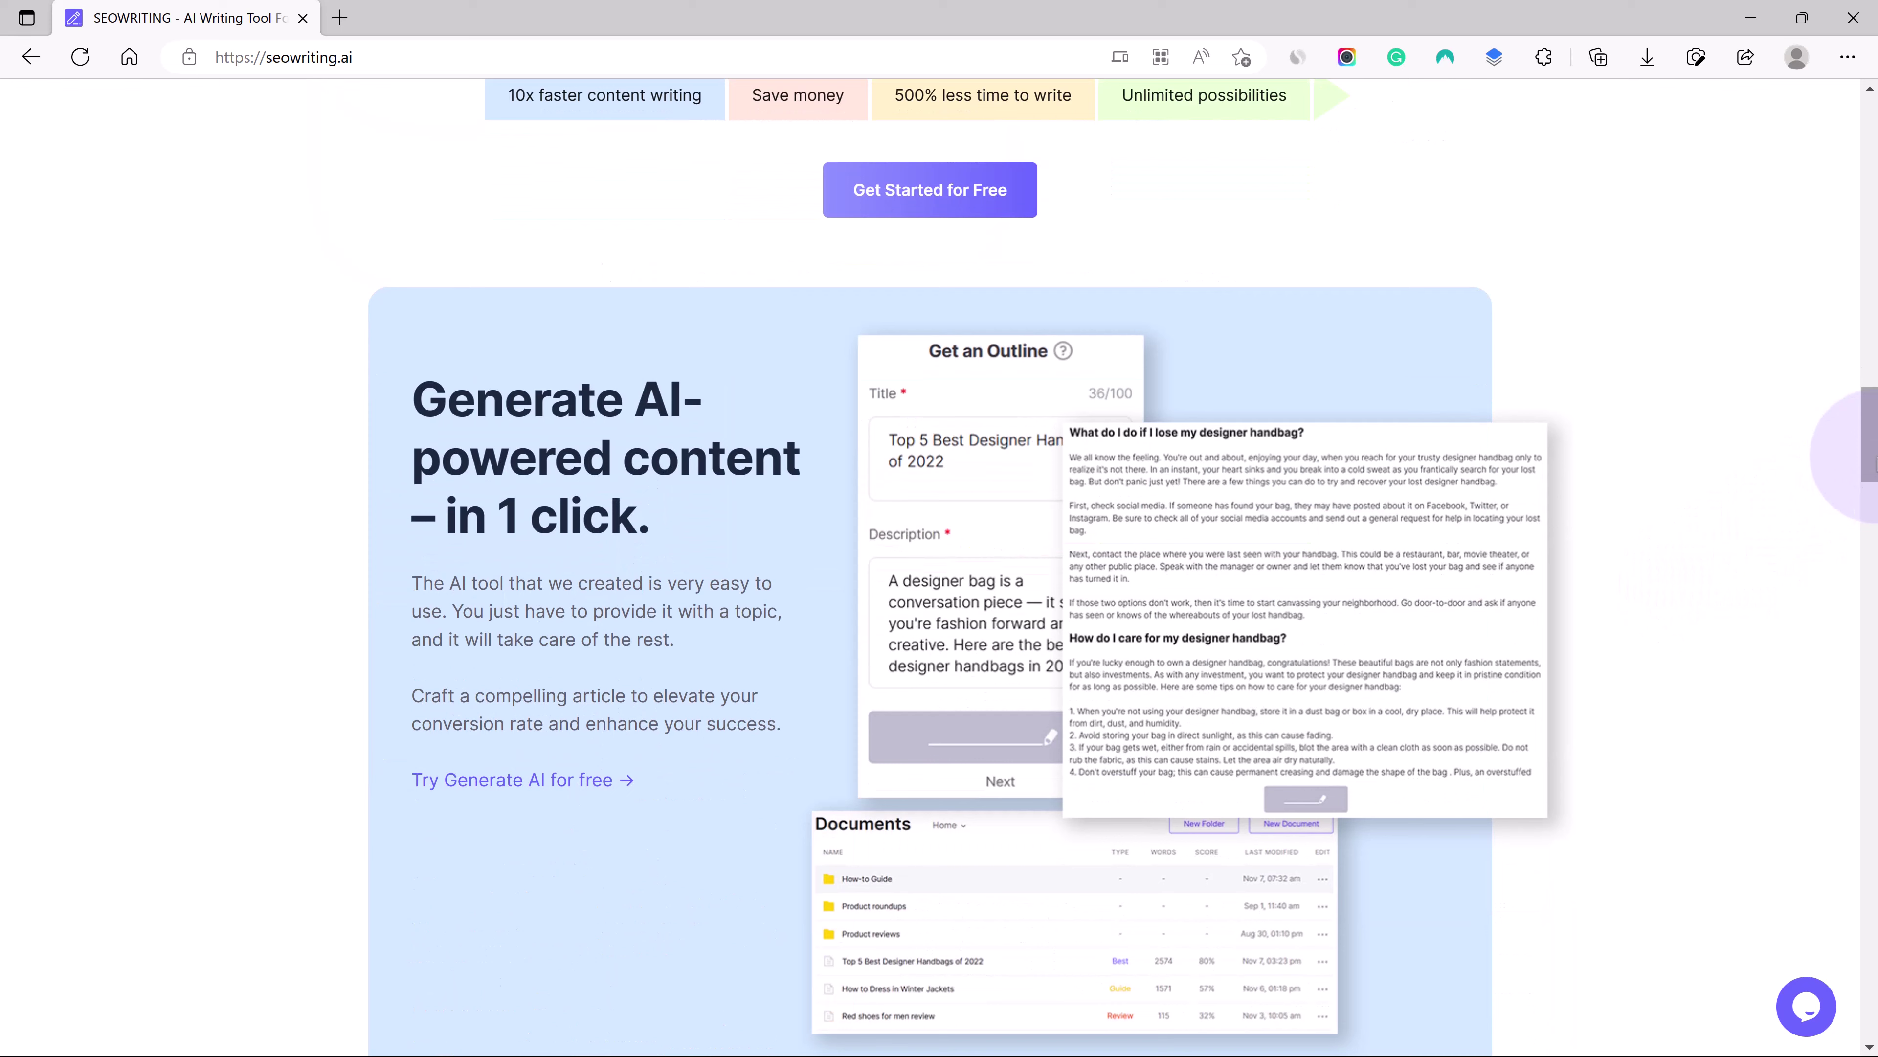
pyautogui.moveTo(1871, 455); pyautogui.dragTo(1871, 472)
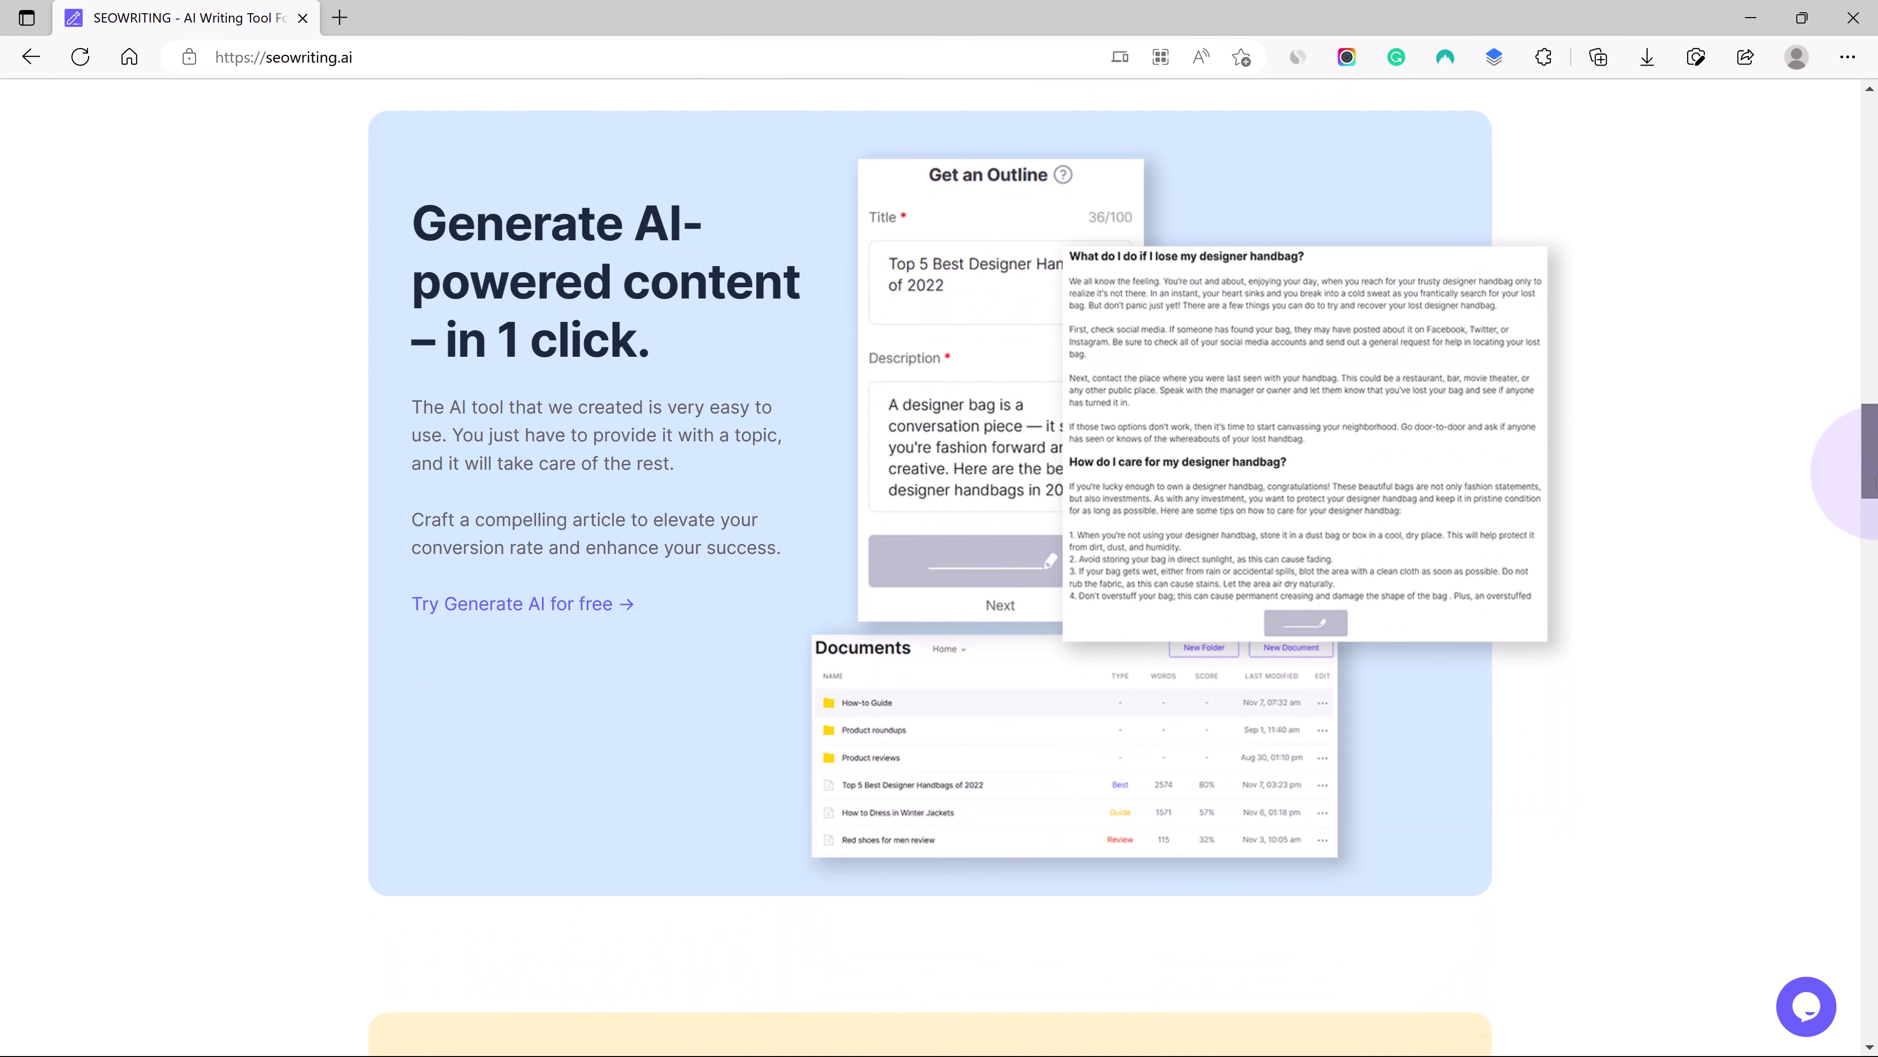
pyautogui.moveTo(1871, 474); pyautogui.dragTo(1871, 468)
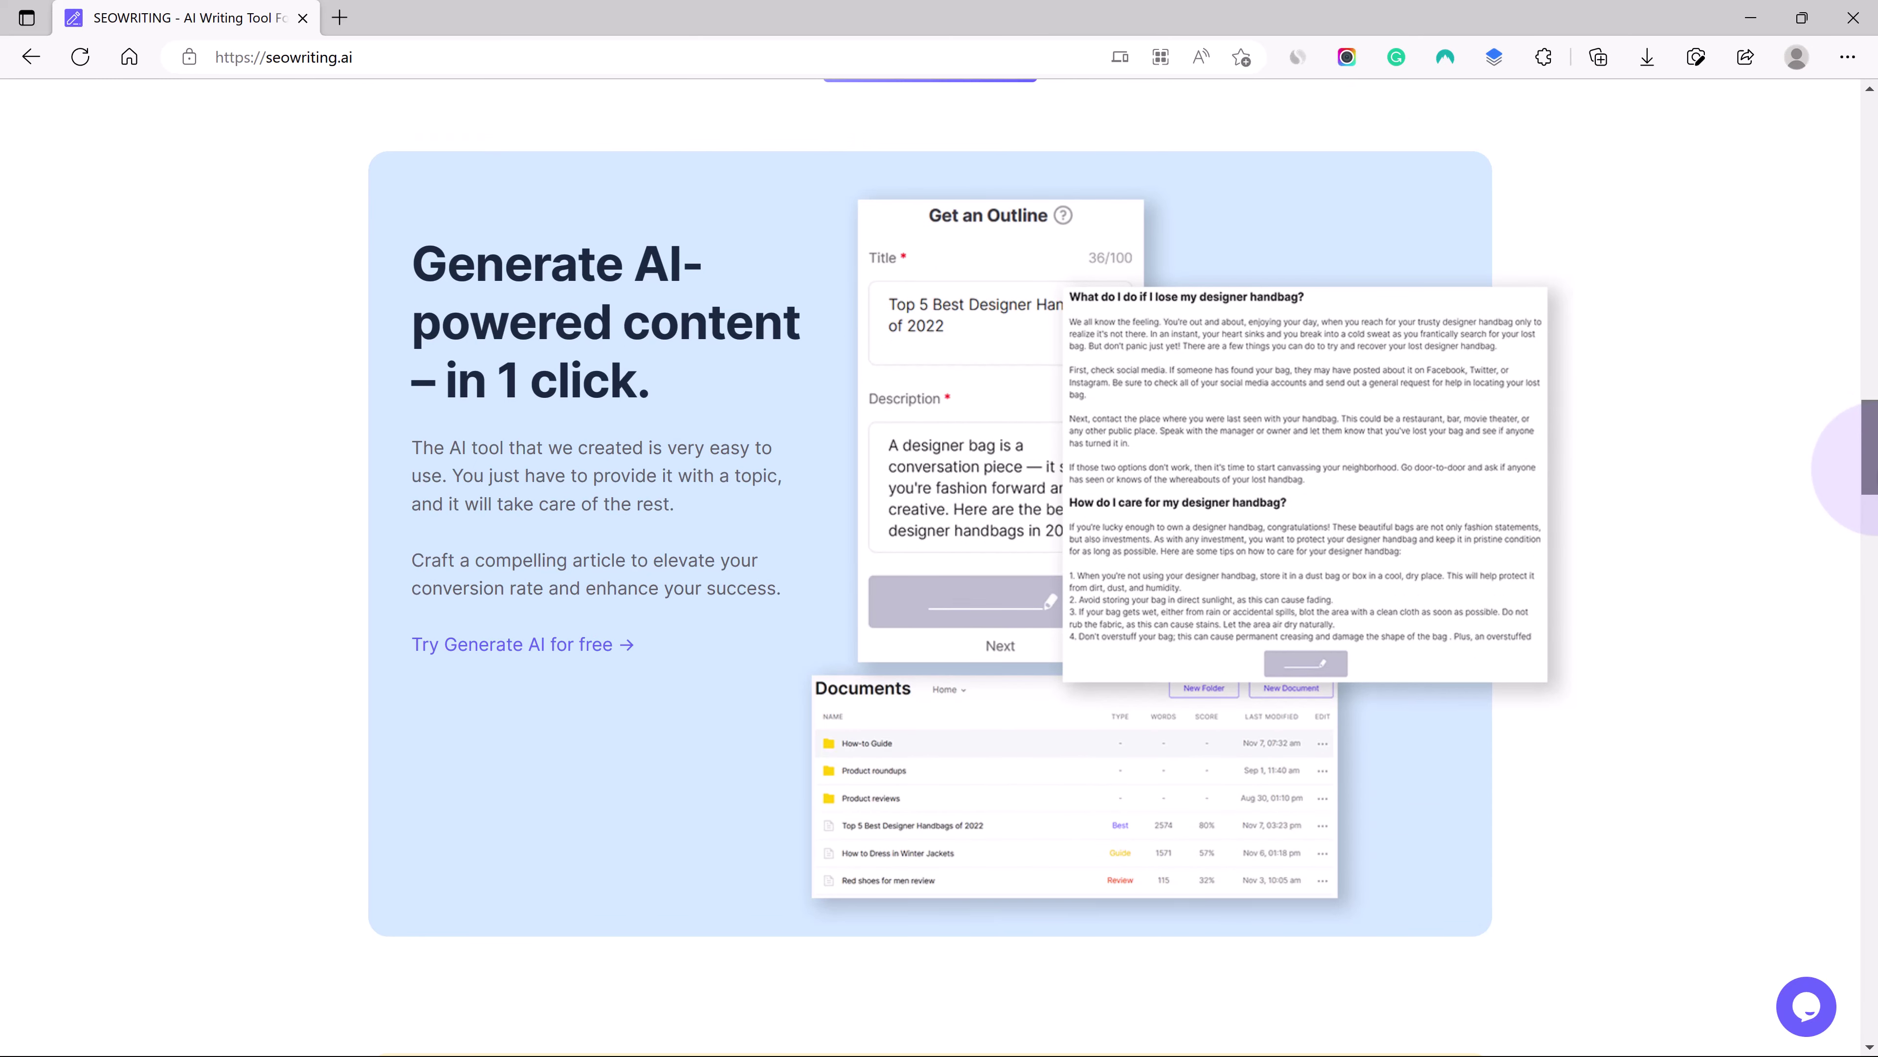
pyautogui.moveTo(1871, 468); pyautogui.dragTo(1871, 471)
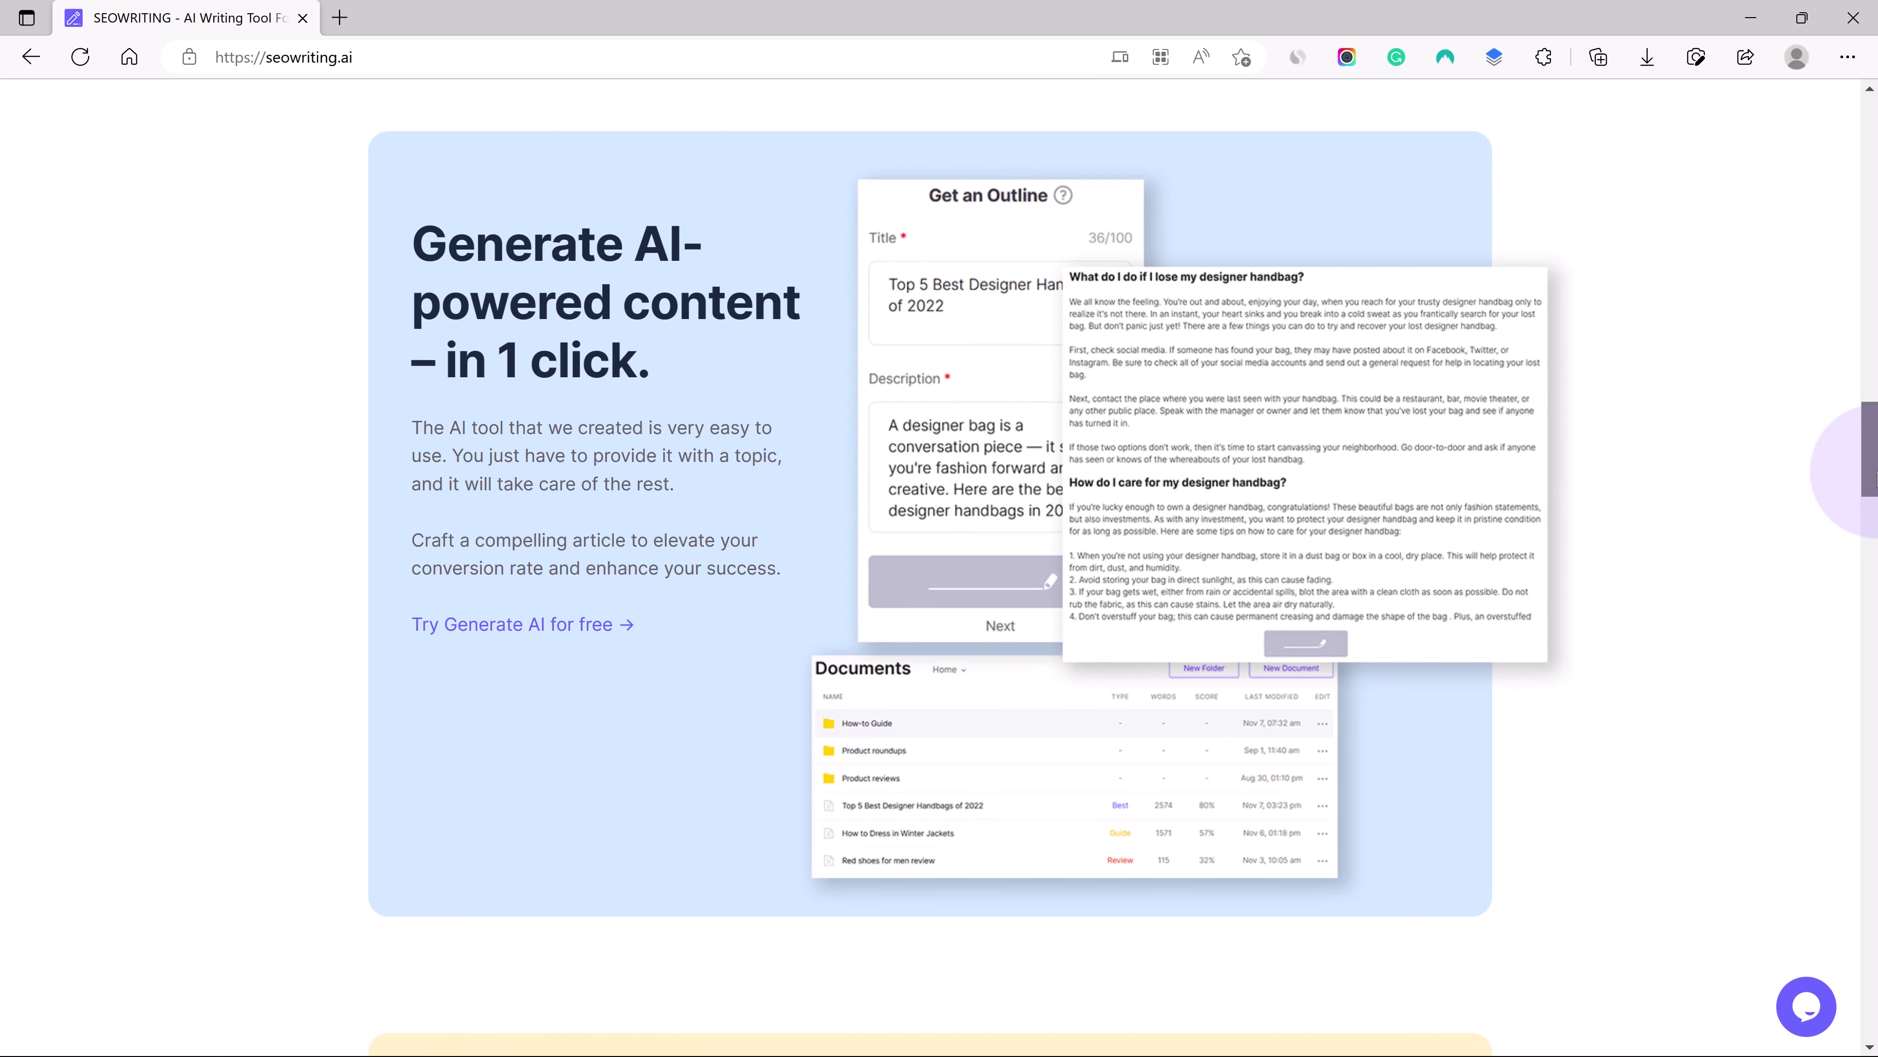
pyautogui.moveTo(1871, 471); pyautogui.dragTo(1874, 479)
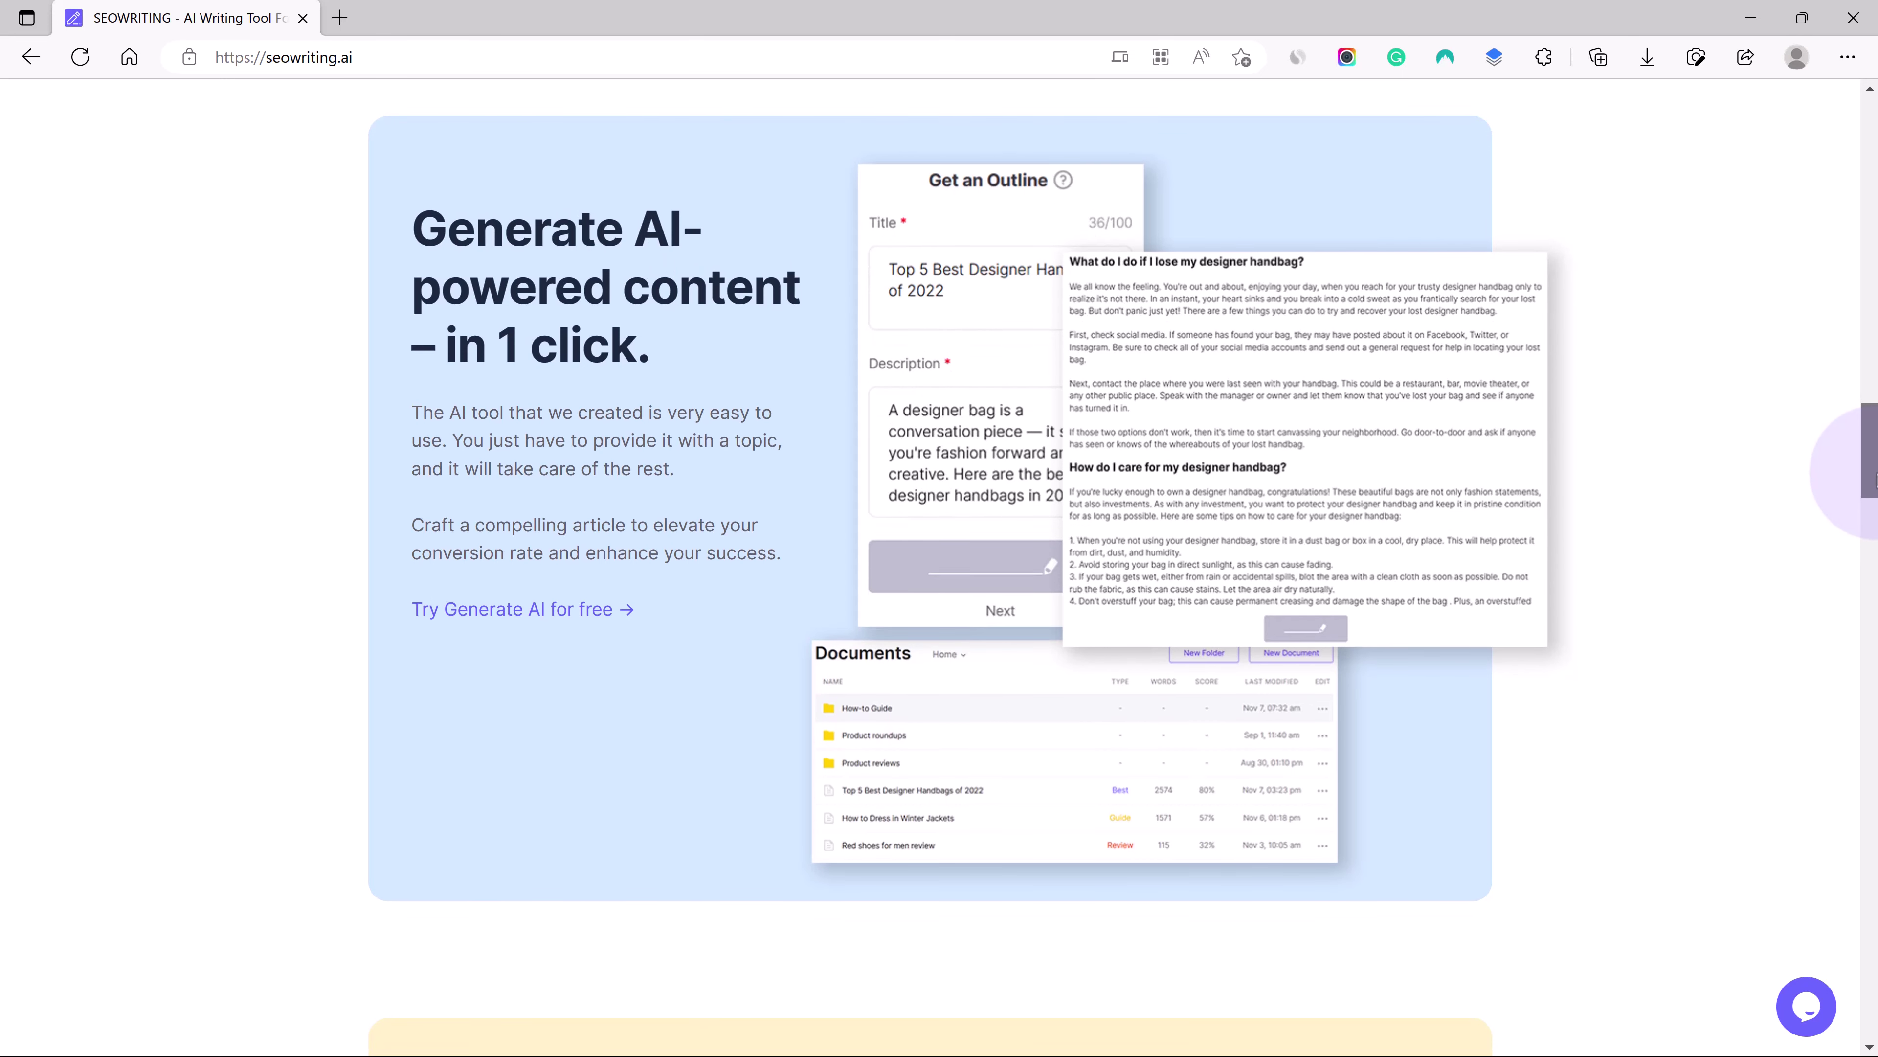
pyautogui.moveTo(1874, 479); pyautogui.dragTo(1871, 140)
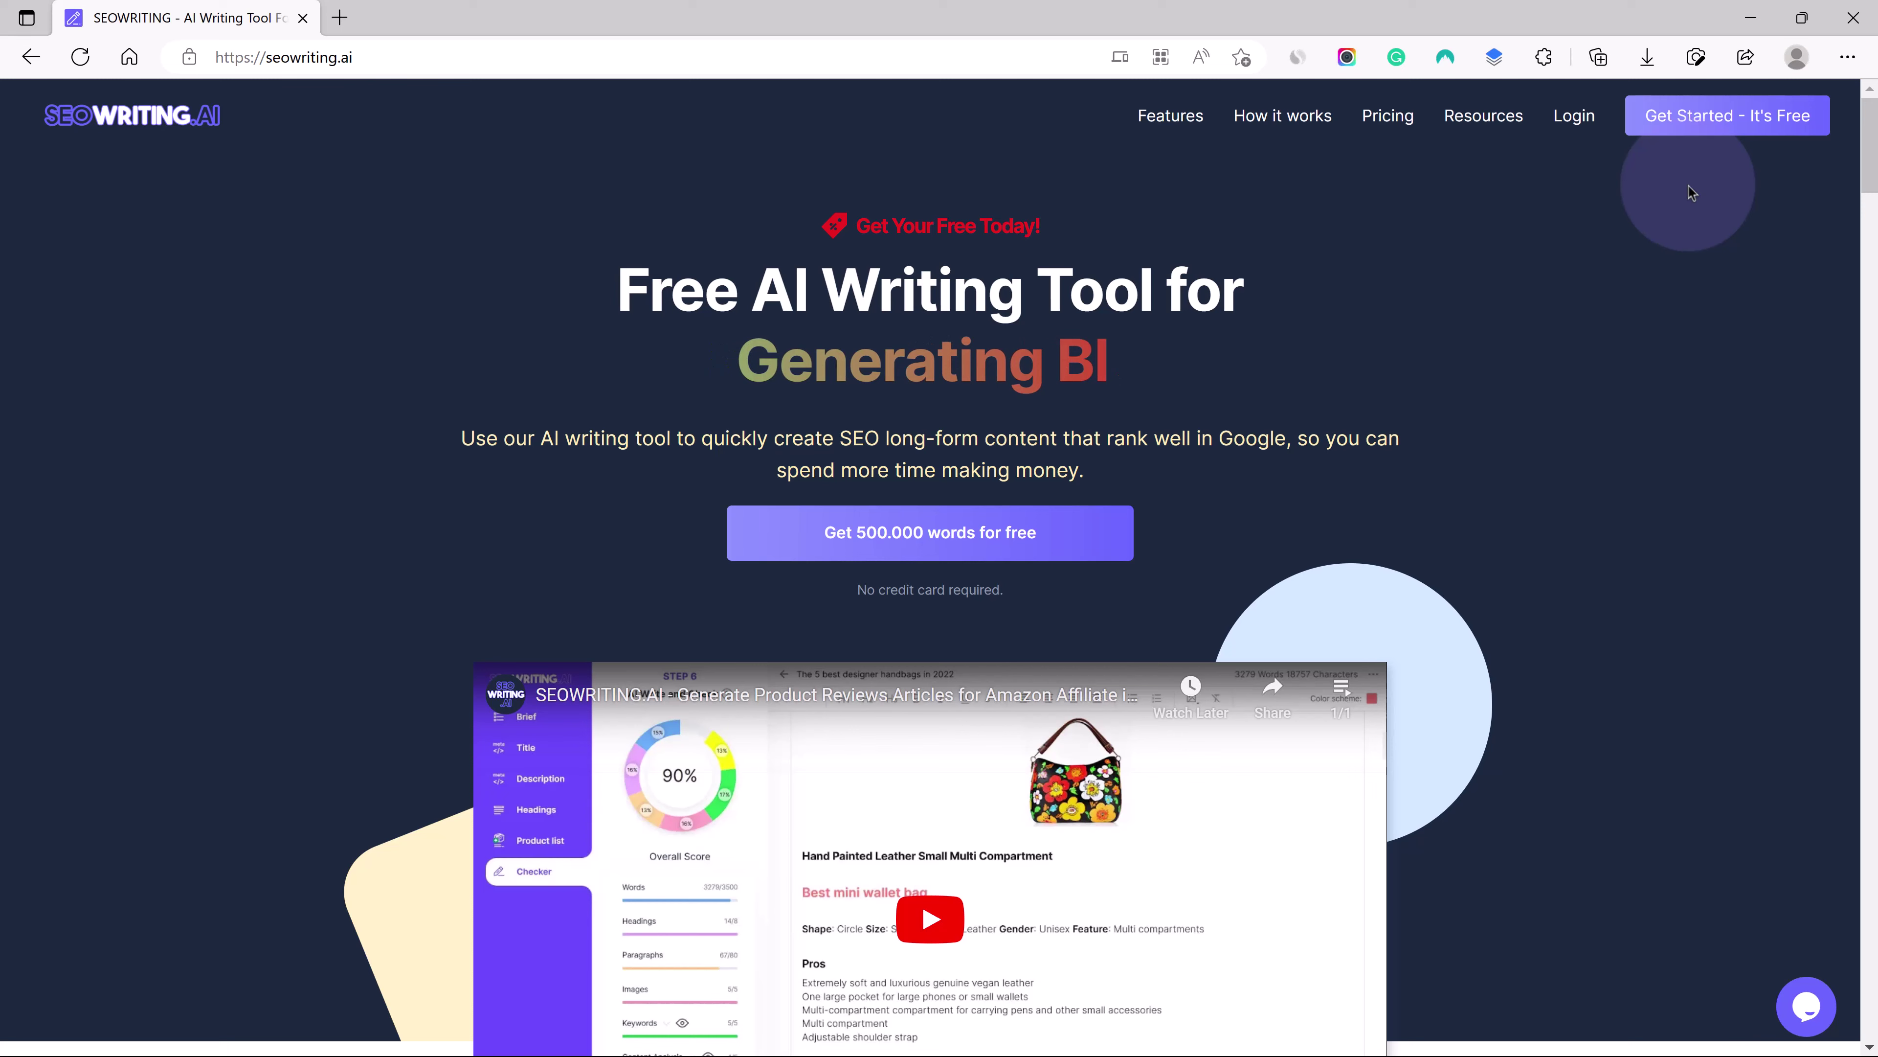
# Log in to SEOWriting.AI with the browser's saved credentials to reach the dashboard.
pyautogui.click(1583, 122)
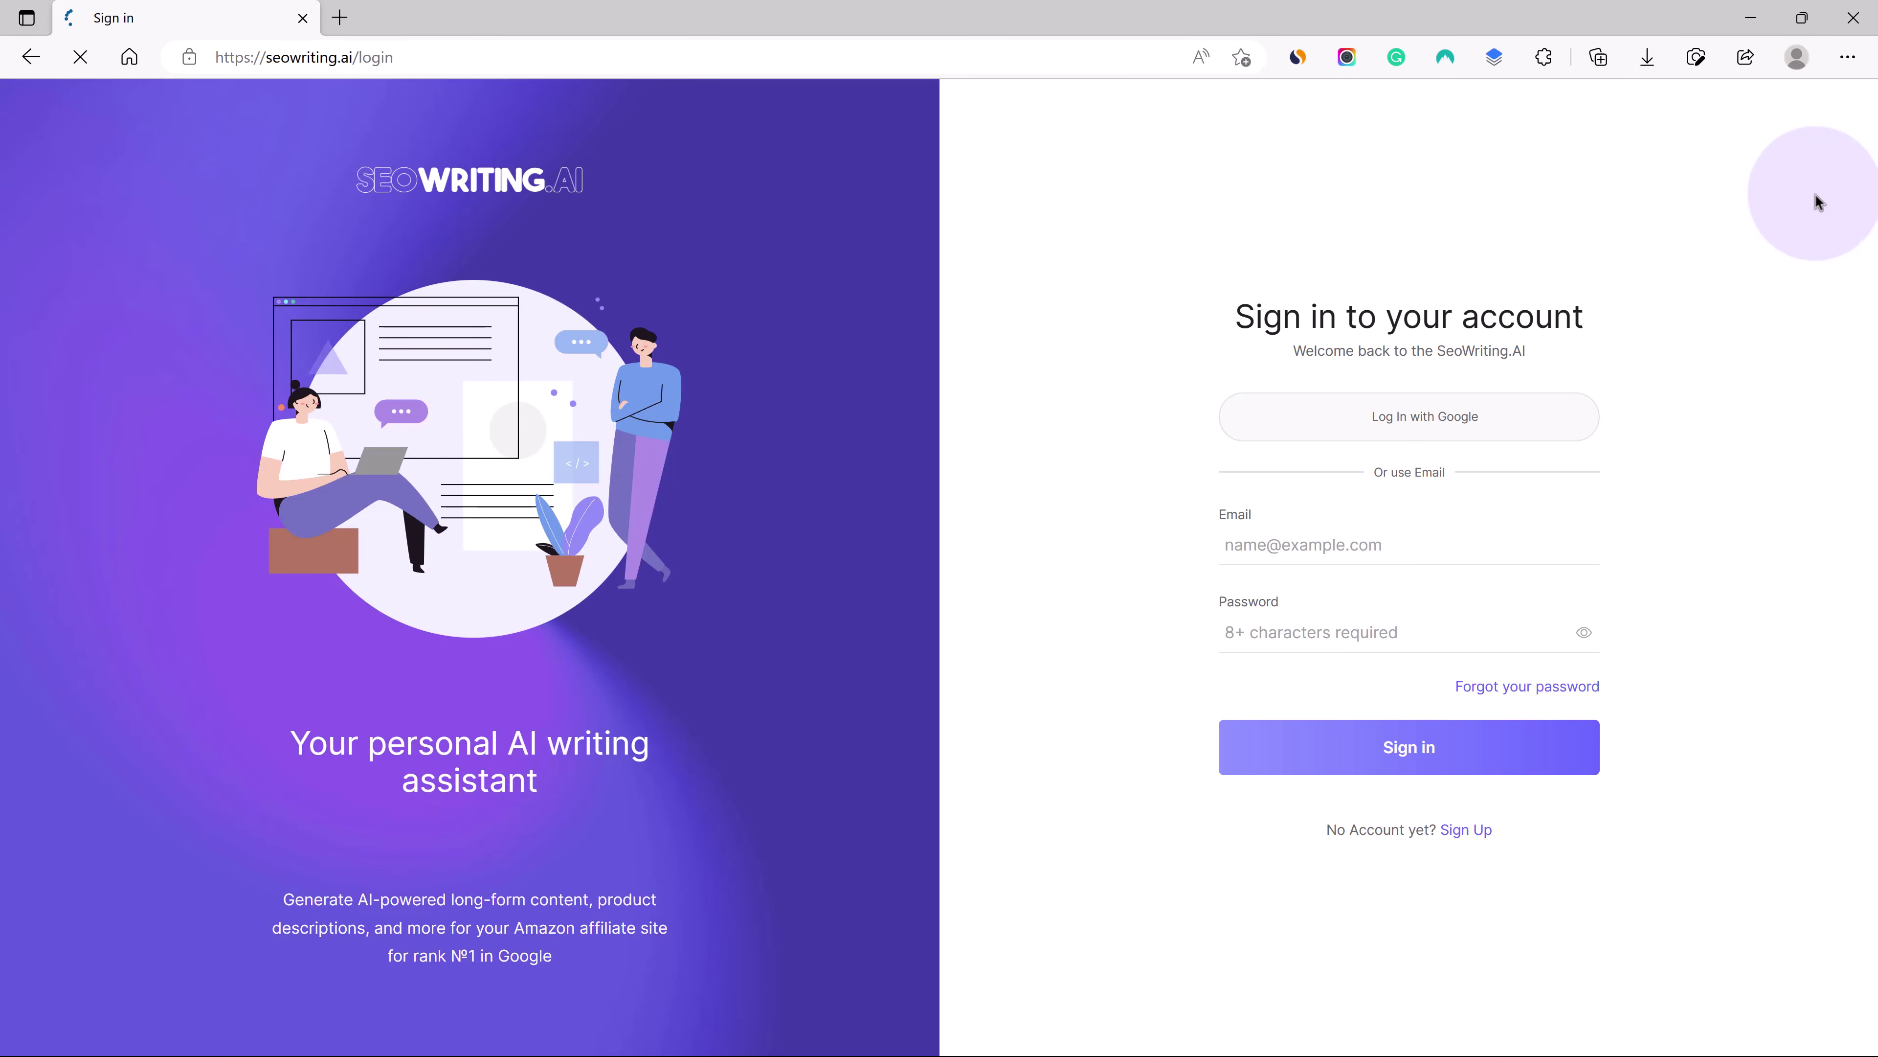
pyautogui.click(1342, 551)
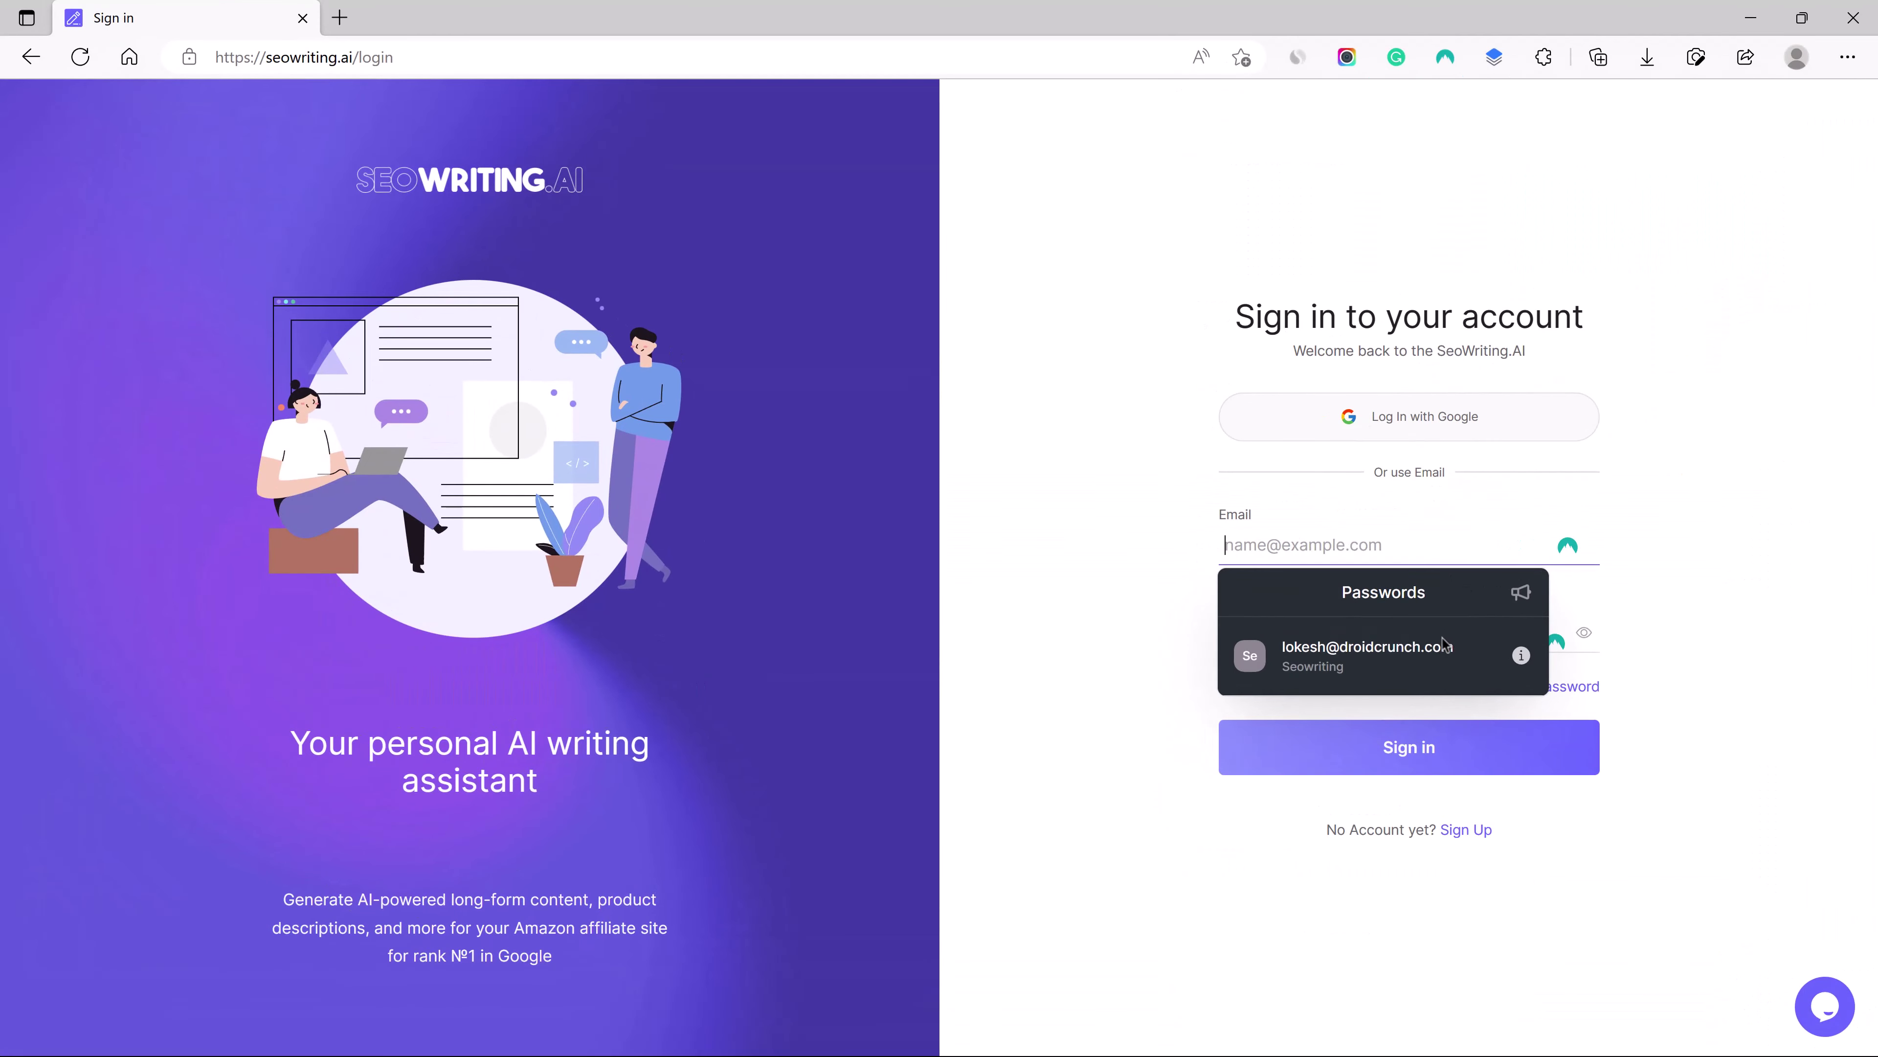
pyautogui.click(1443, 641)
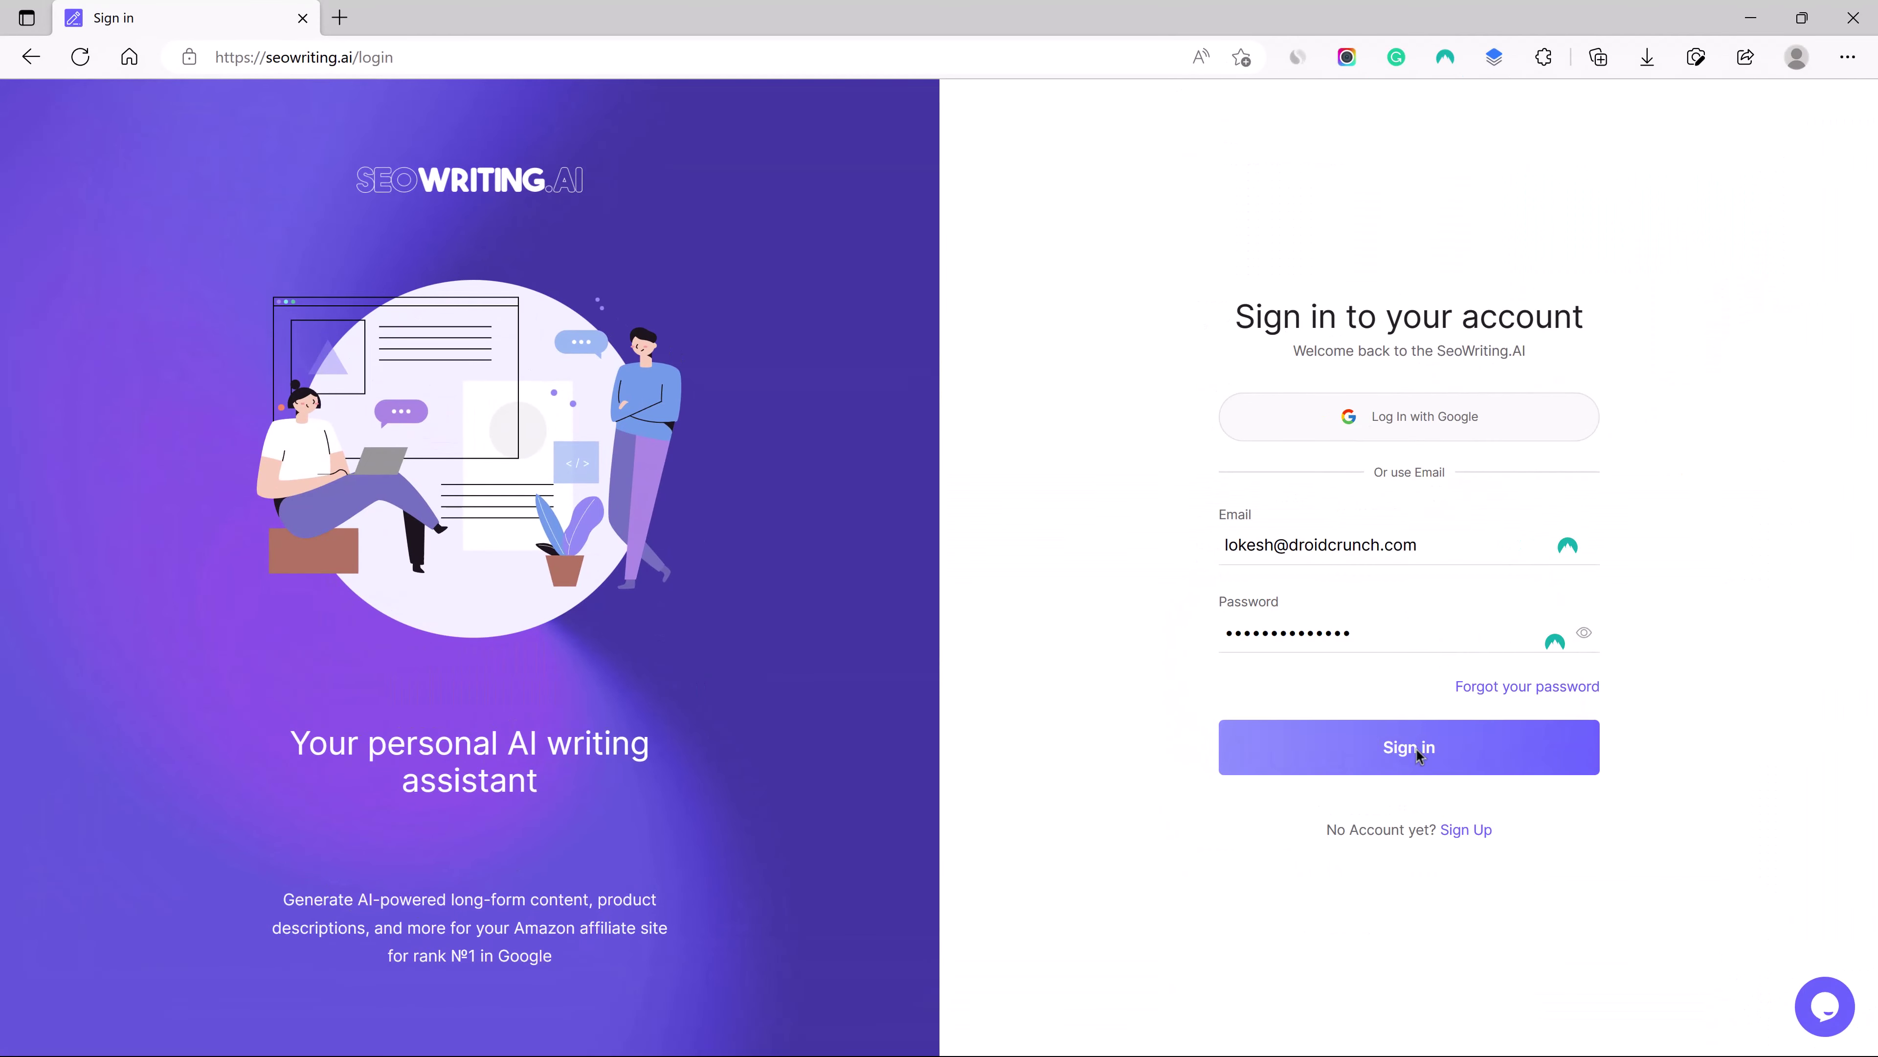
pyautogui.click(1417, 753)
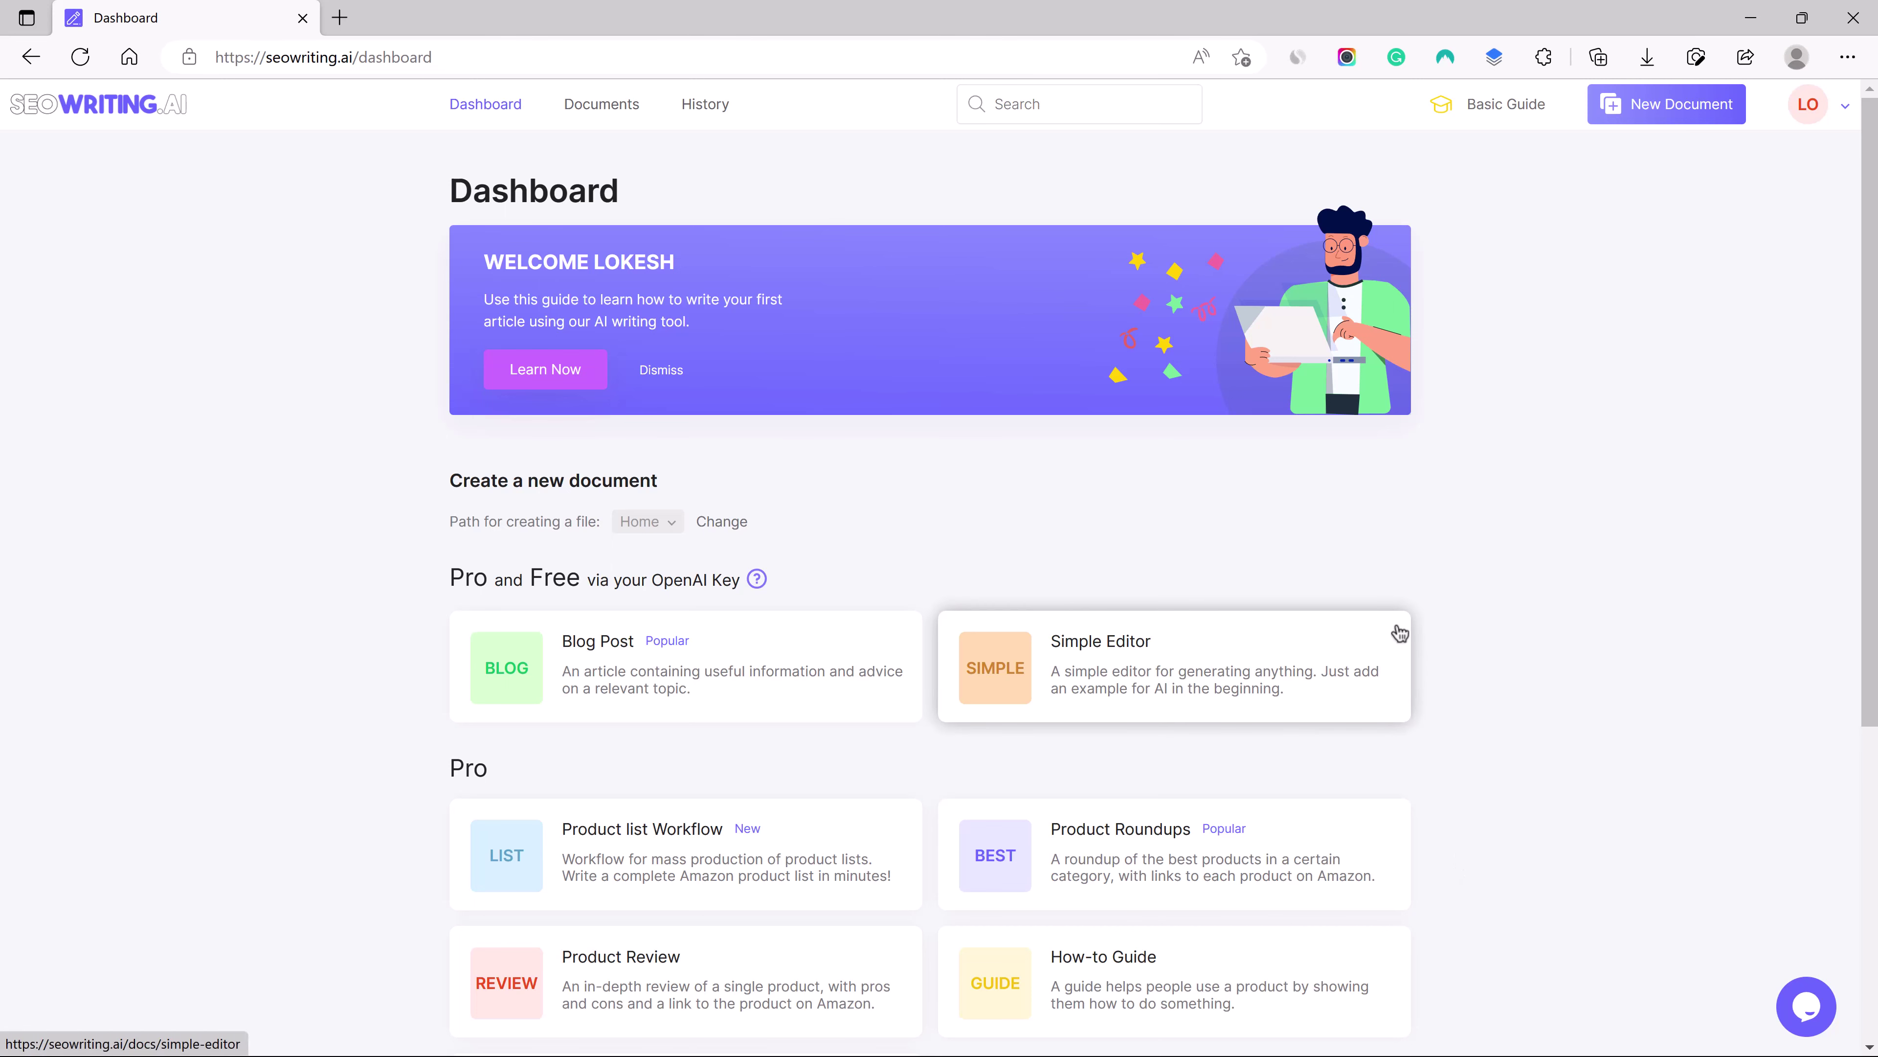
pyautogui.scroll(-5, 1400, 633)
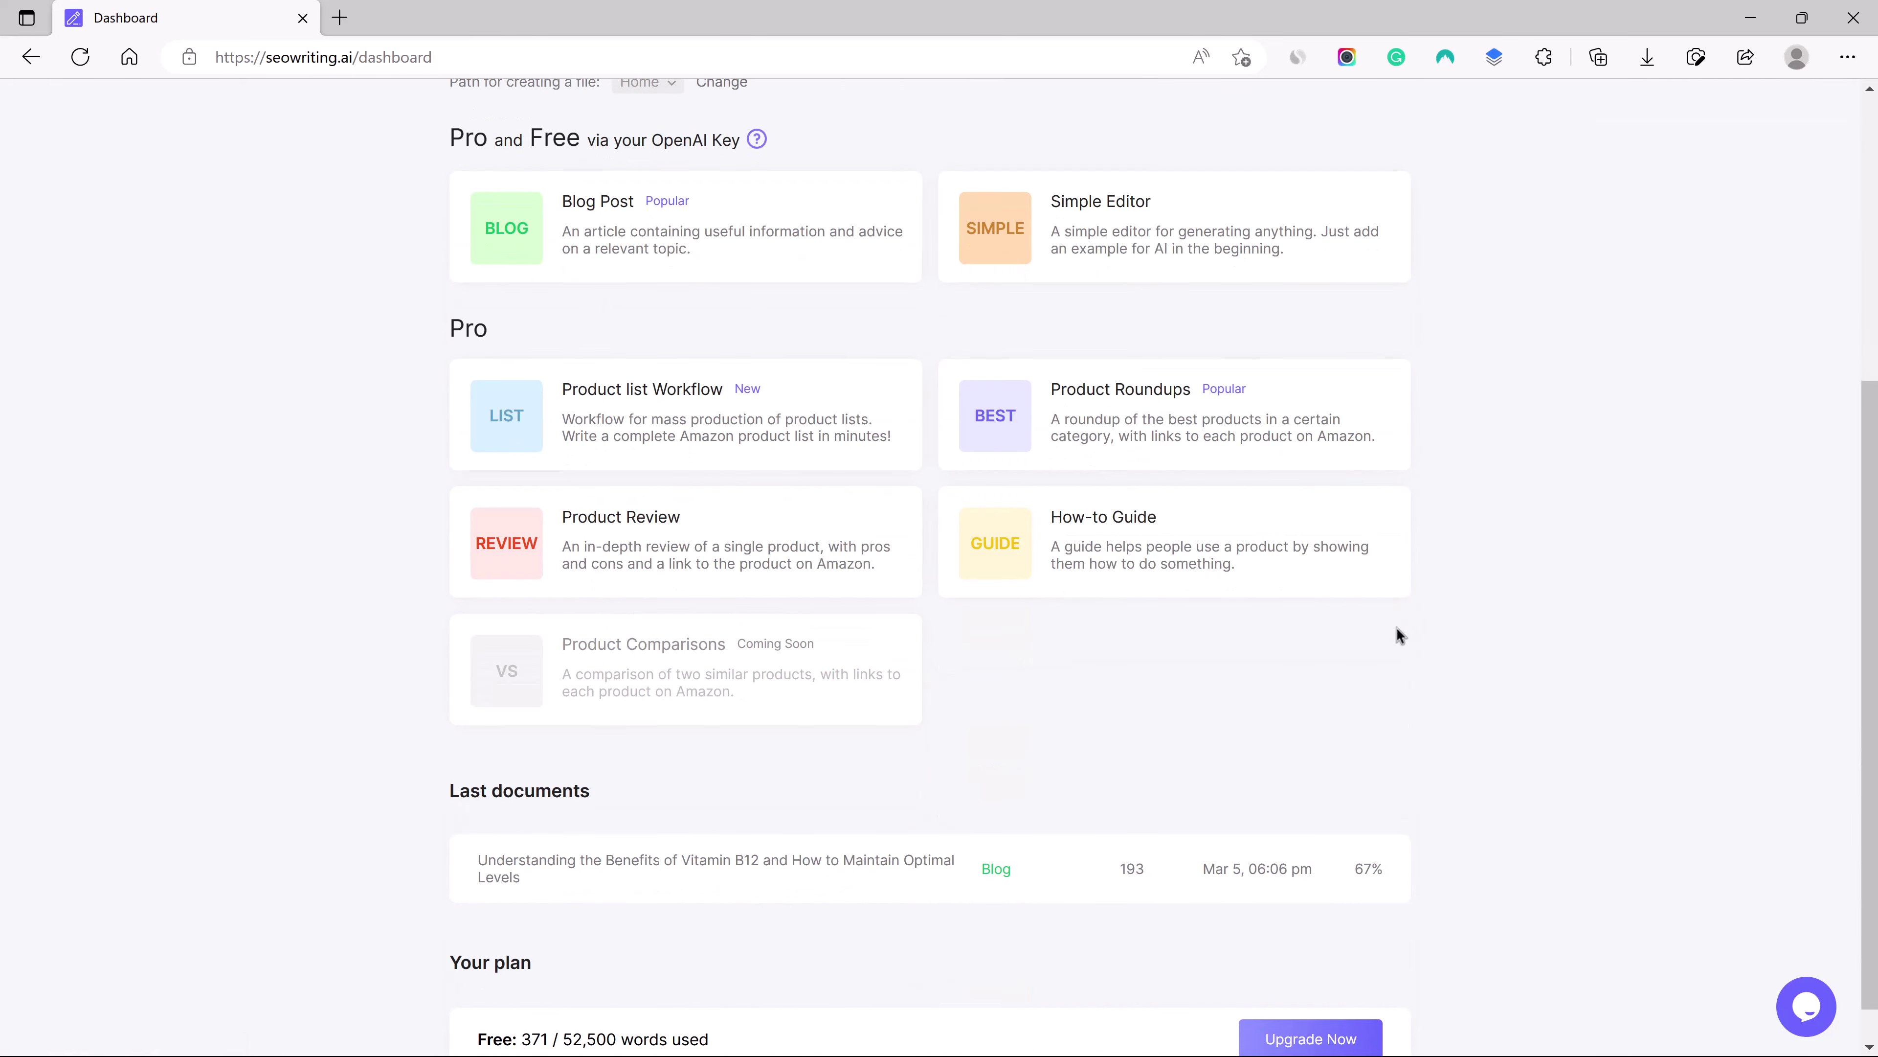
pyautogui.scroll(-1, 1397, 628)
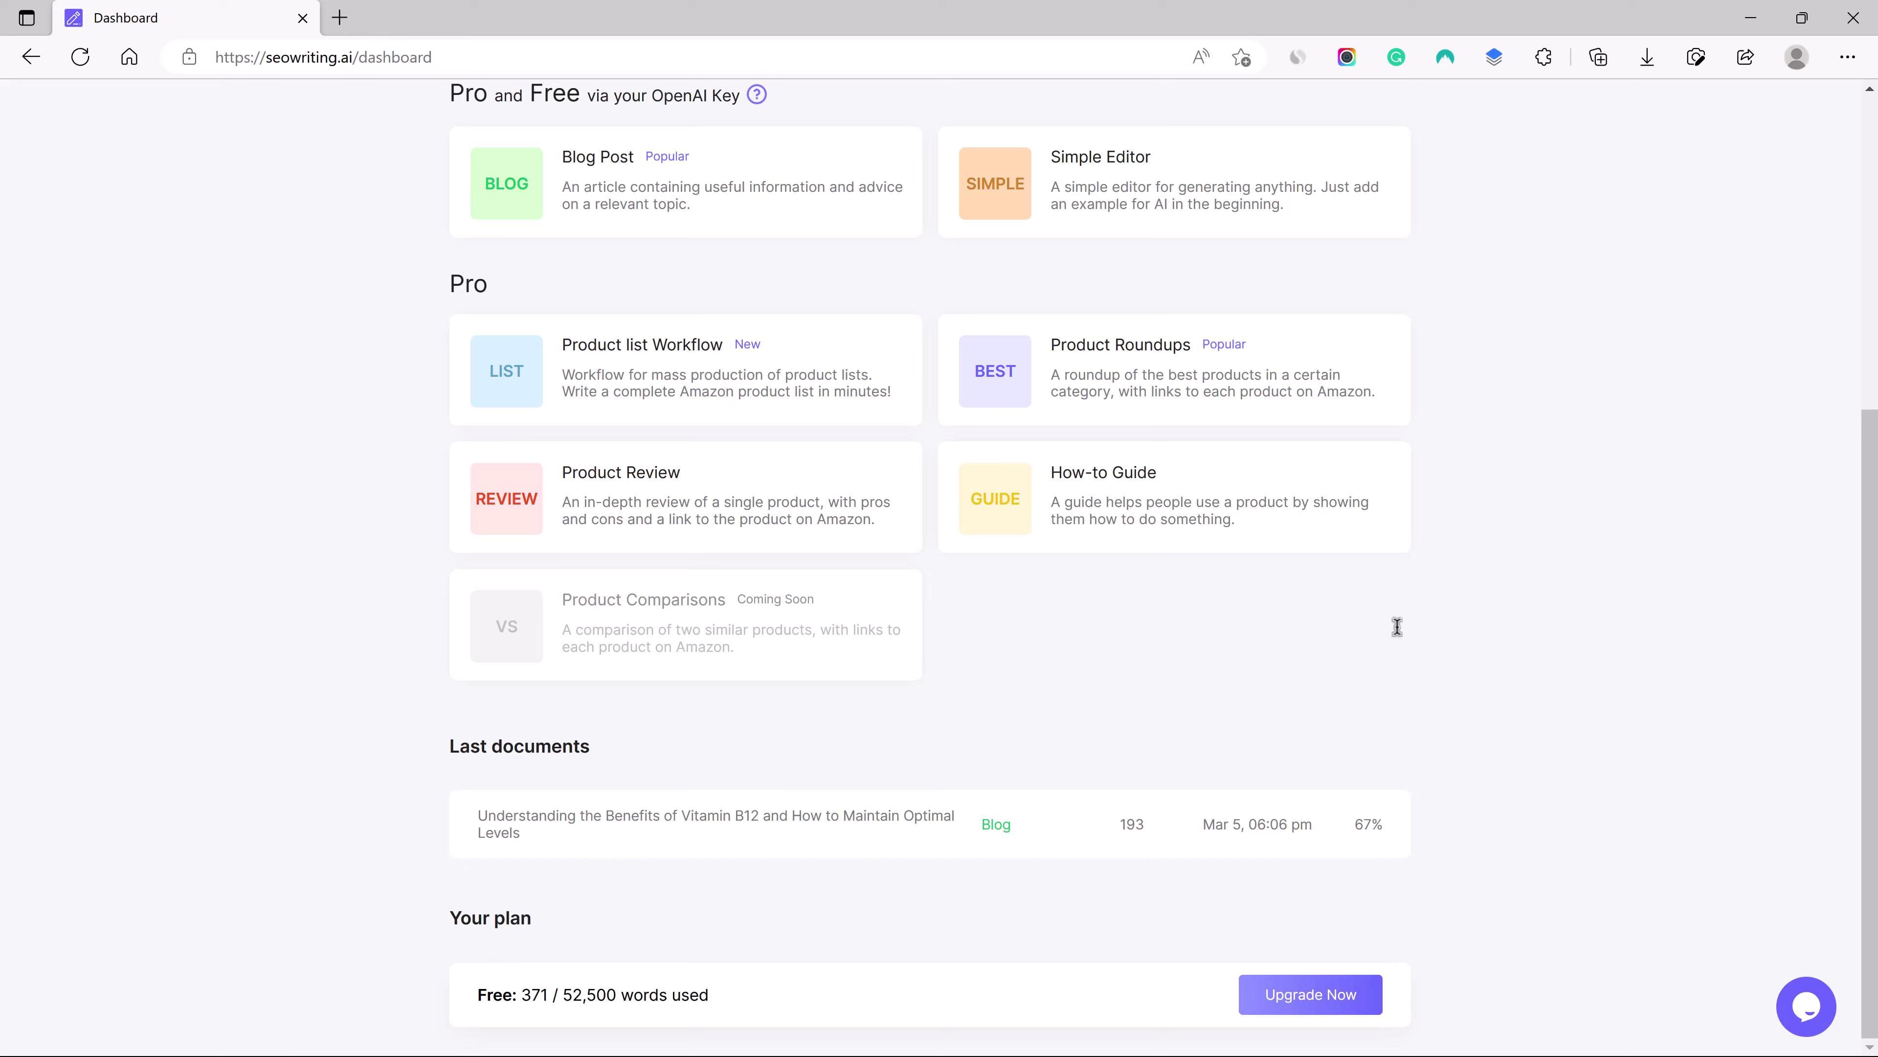
pyautogui.scroll(6, 1397, 627)
pyautogui.scroll(-6, 1397, 626)
pyautogui.scroll(6, 1395, 626)
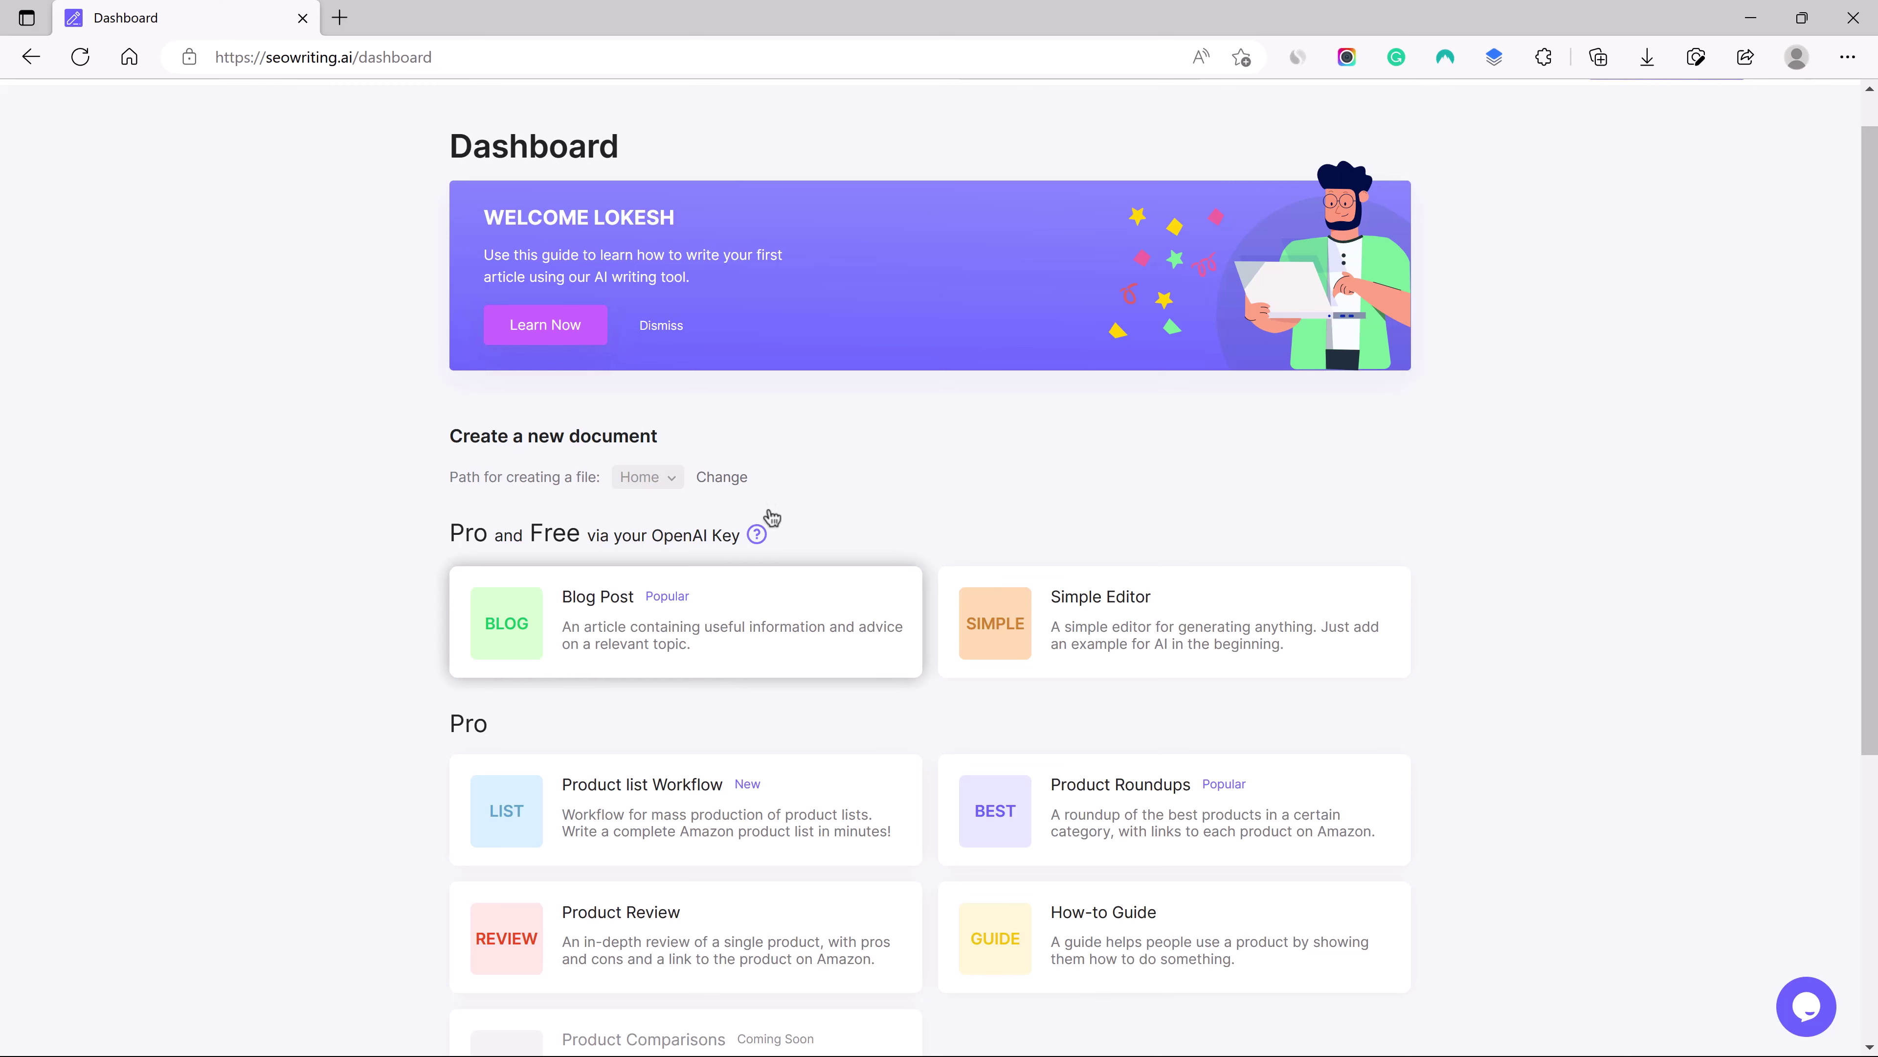
pyautogui.scroll(1, 767, 516)
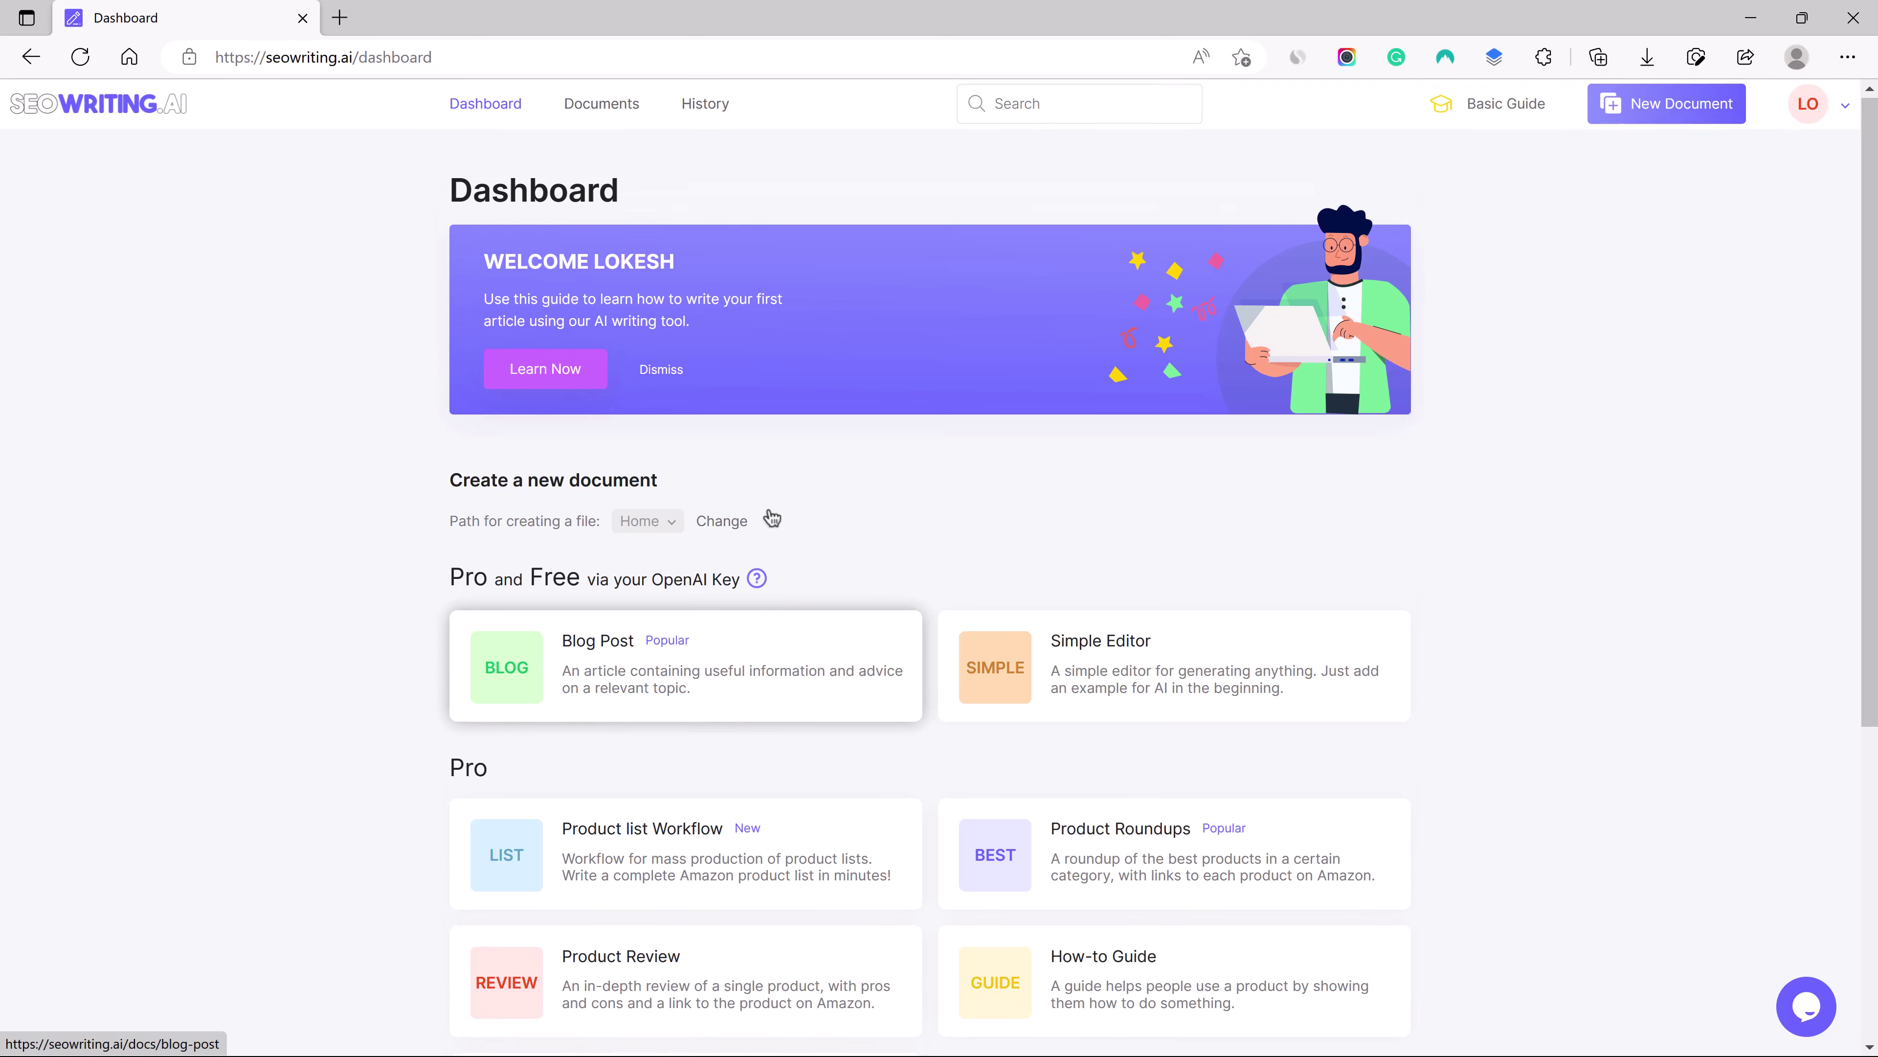
# Create a new Blog Post document with main keyword 'Why is Vitamin B12 Important?'.
pyautogui.click(1655, 106)
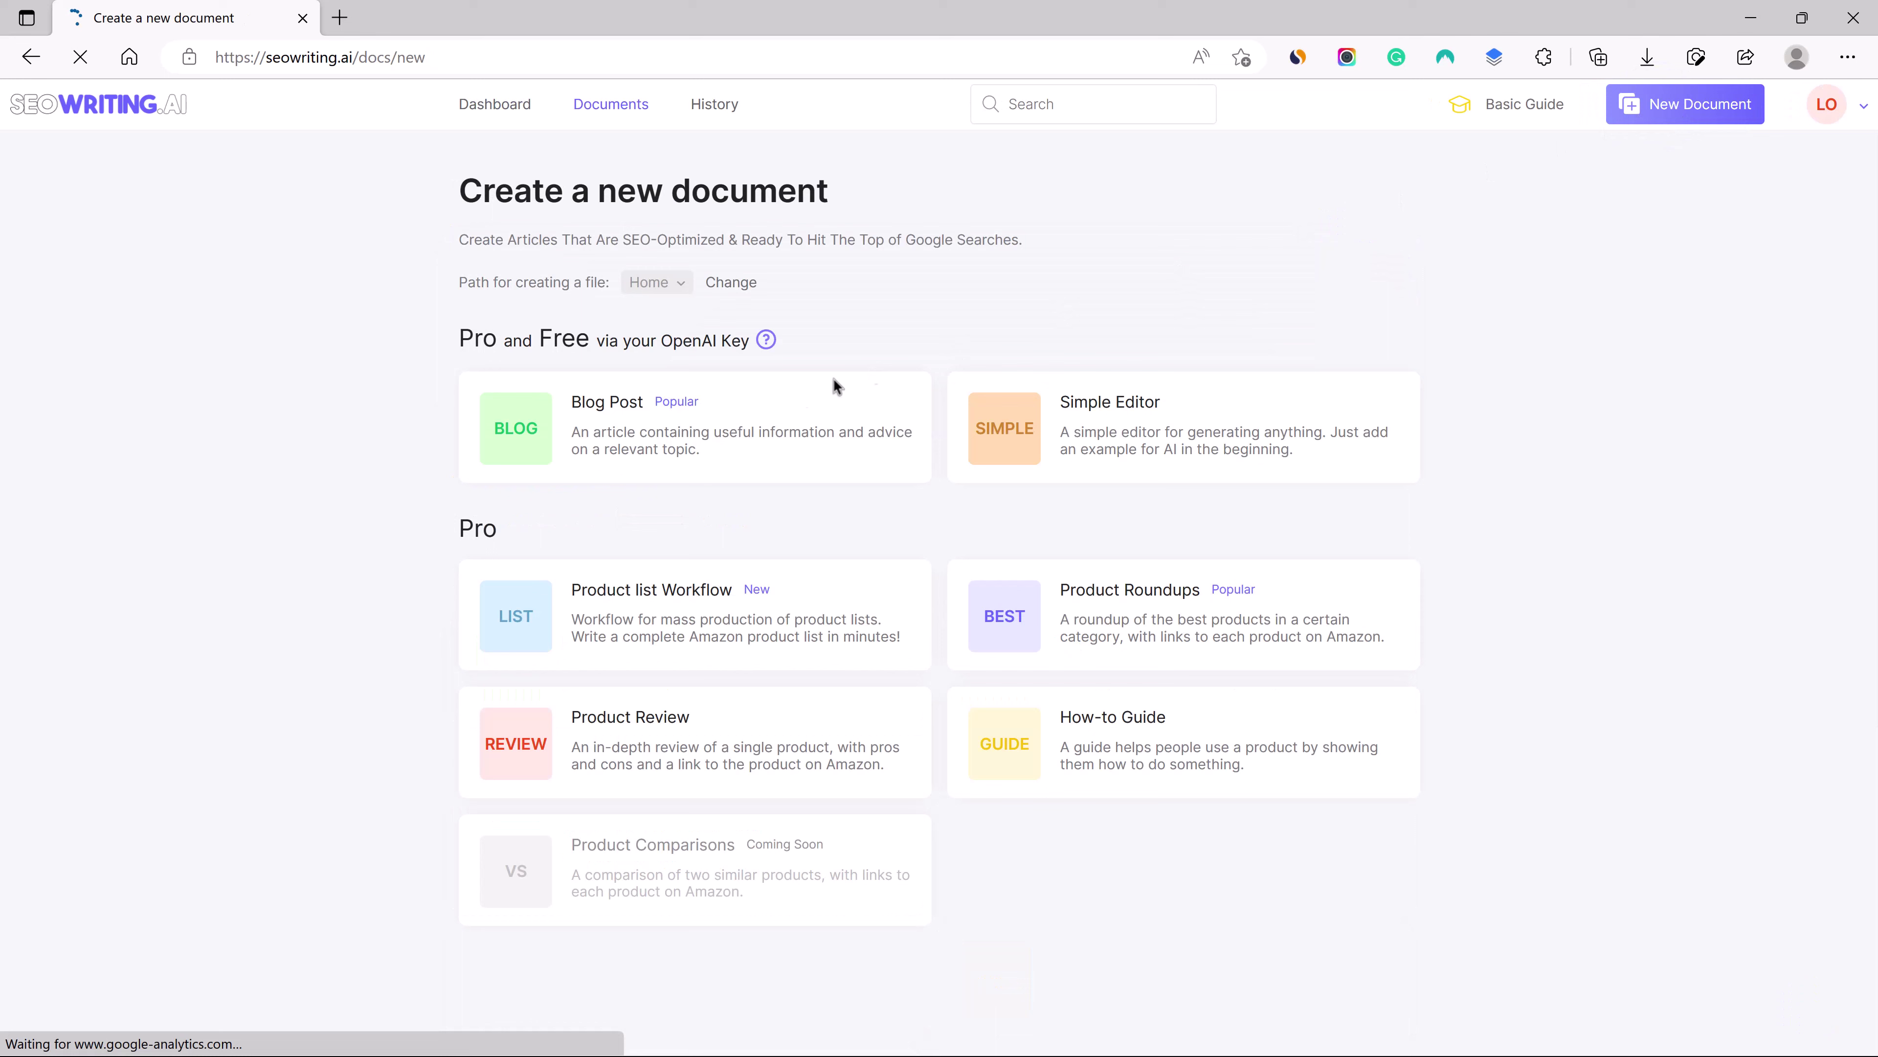
pyautogui.click(697, 429)
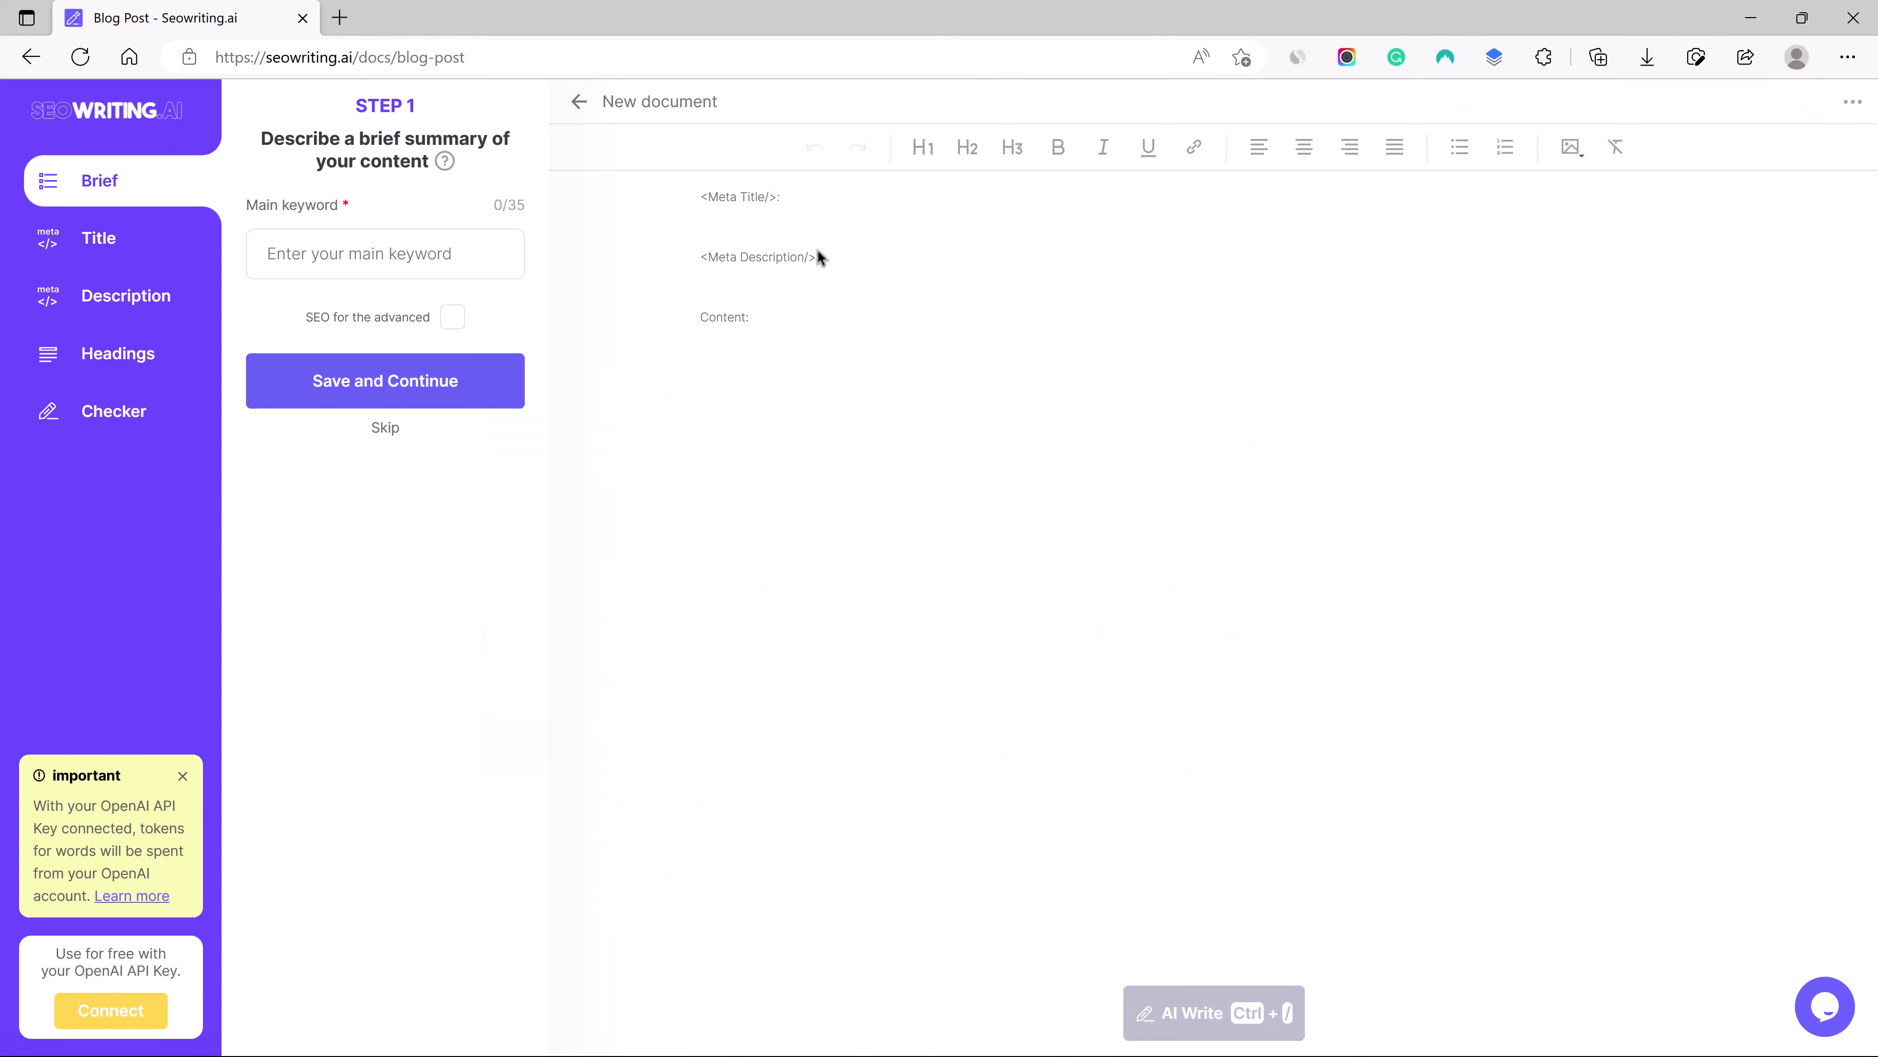
pyautogui.click(486, 250)
pyautogui.click(1330, 286)
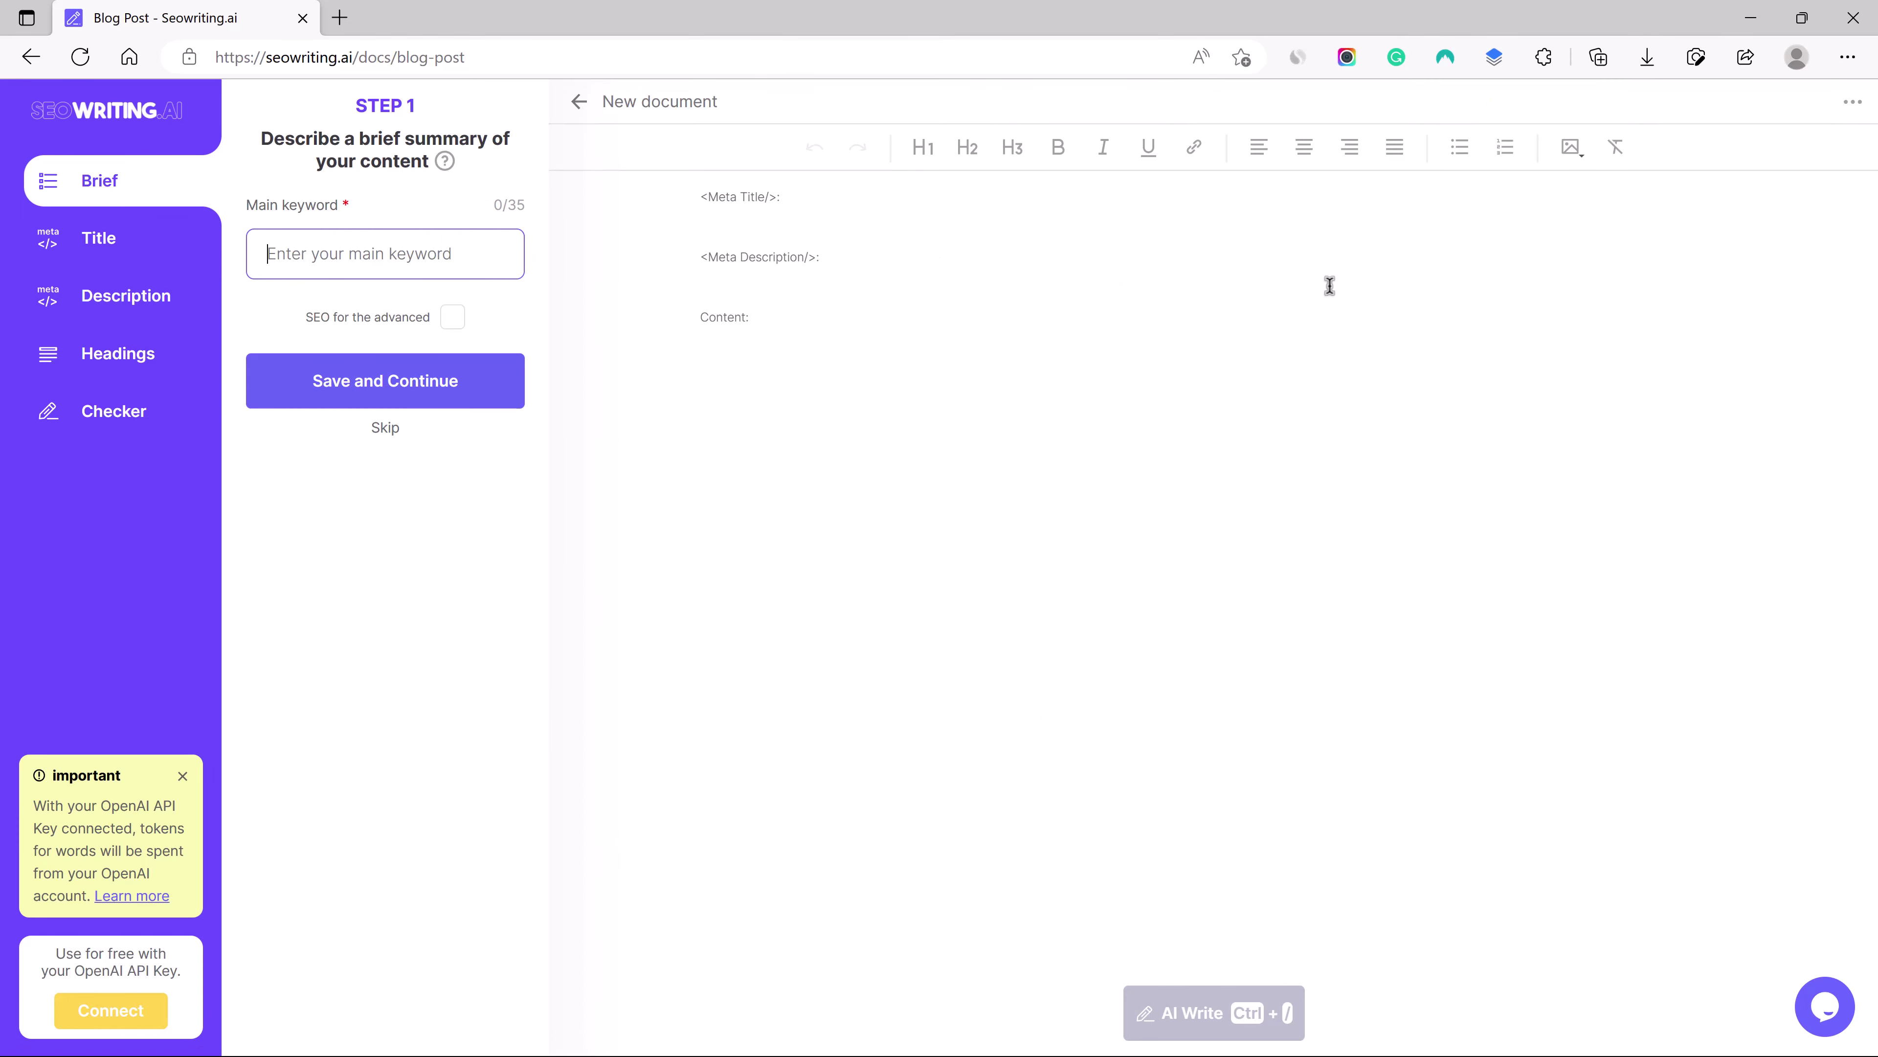
pyautogui.write('Why is ')
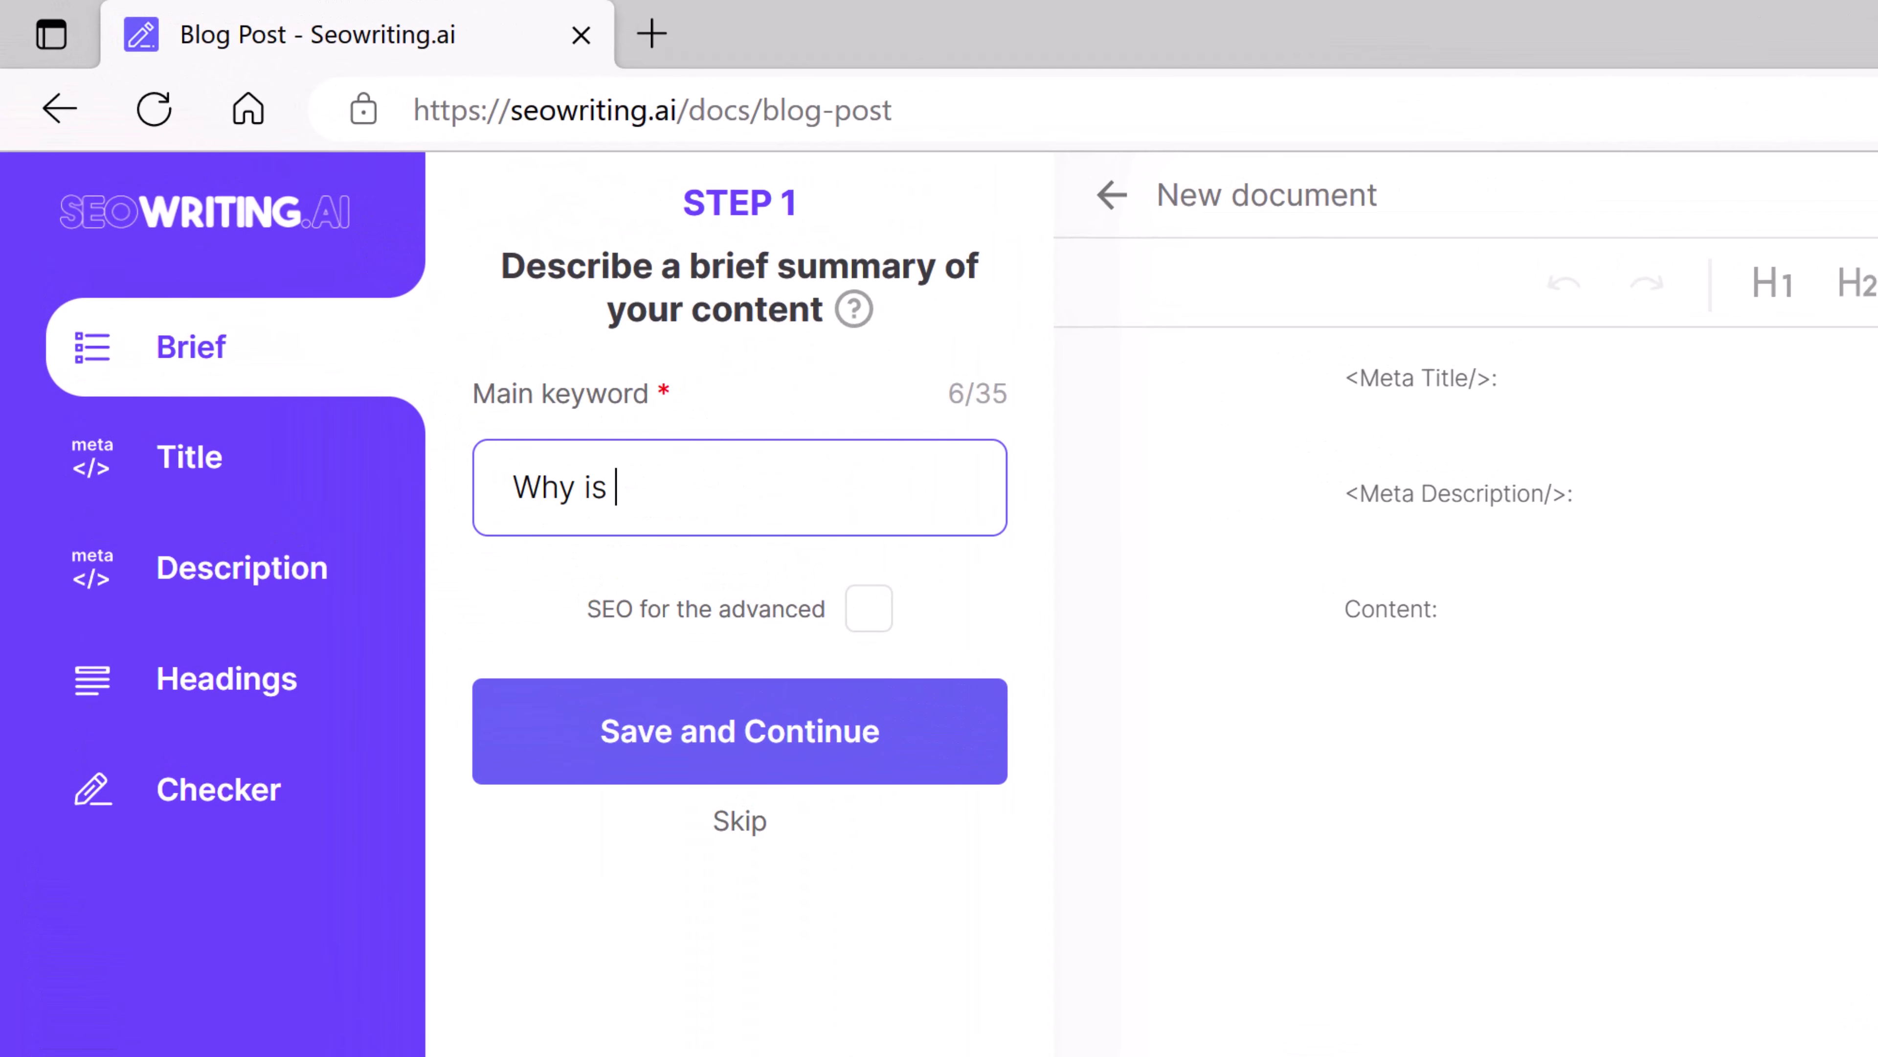
pyautogui.write('B')
pyautogui.press('BackSpace')
pyautogui.write('Vitamin ')
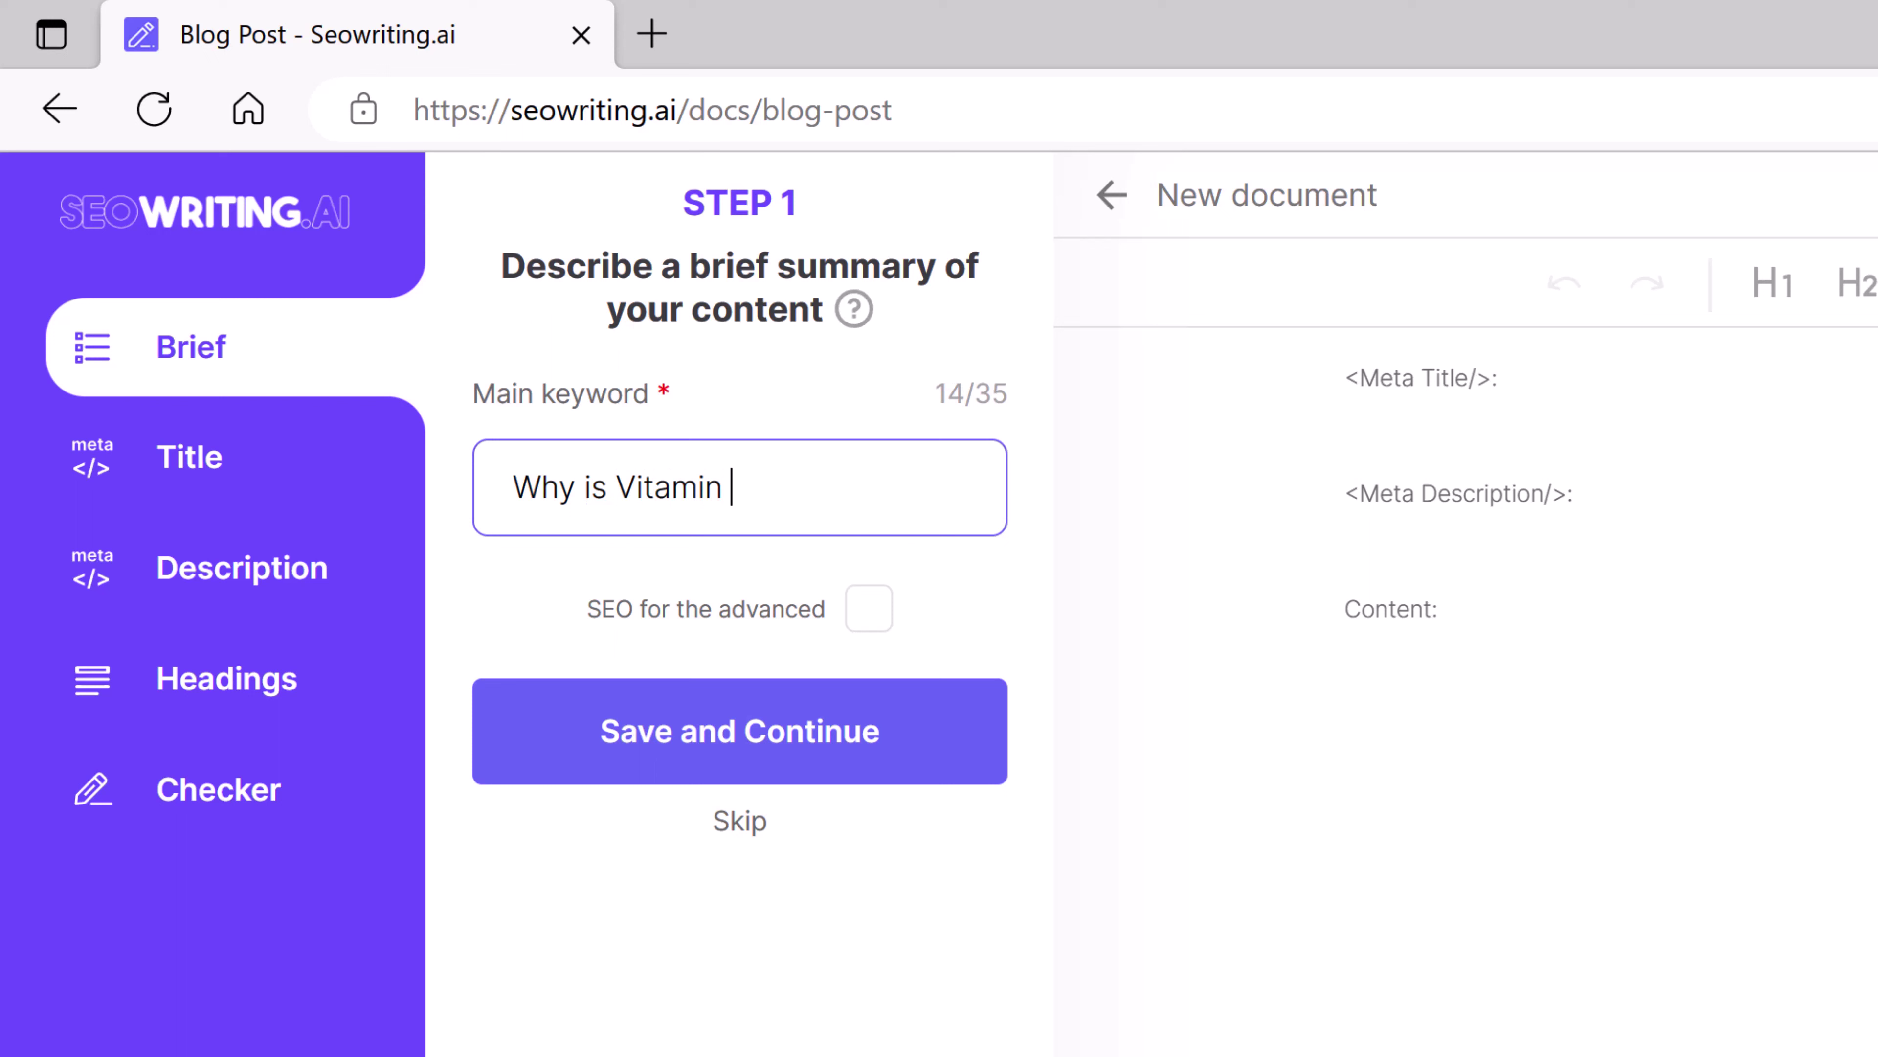
pyautogui.write('B12 Im')
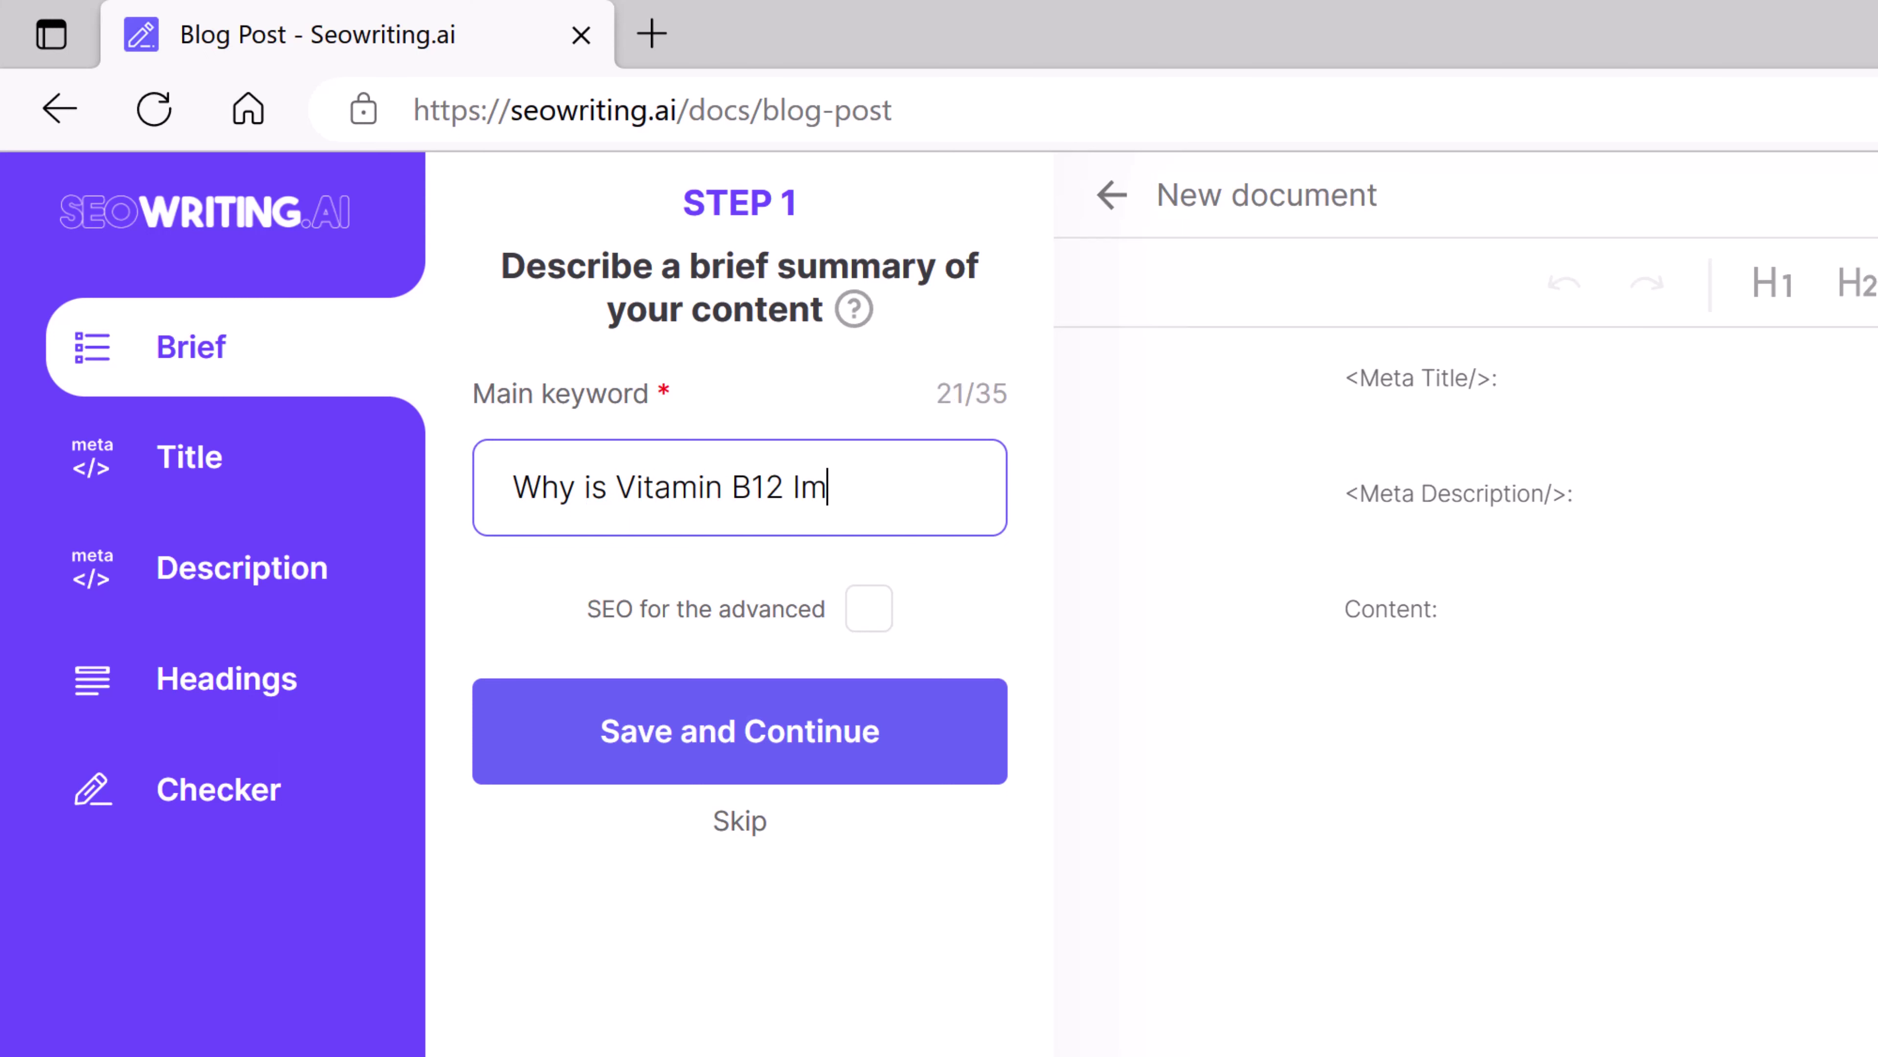
pyautogui.write('portant?')
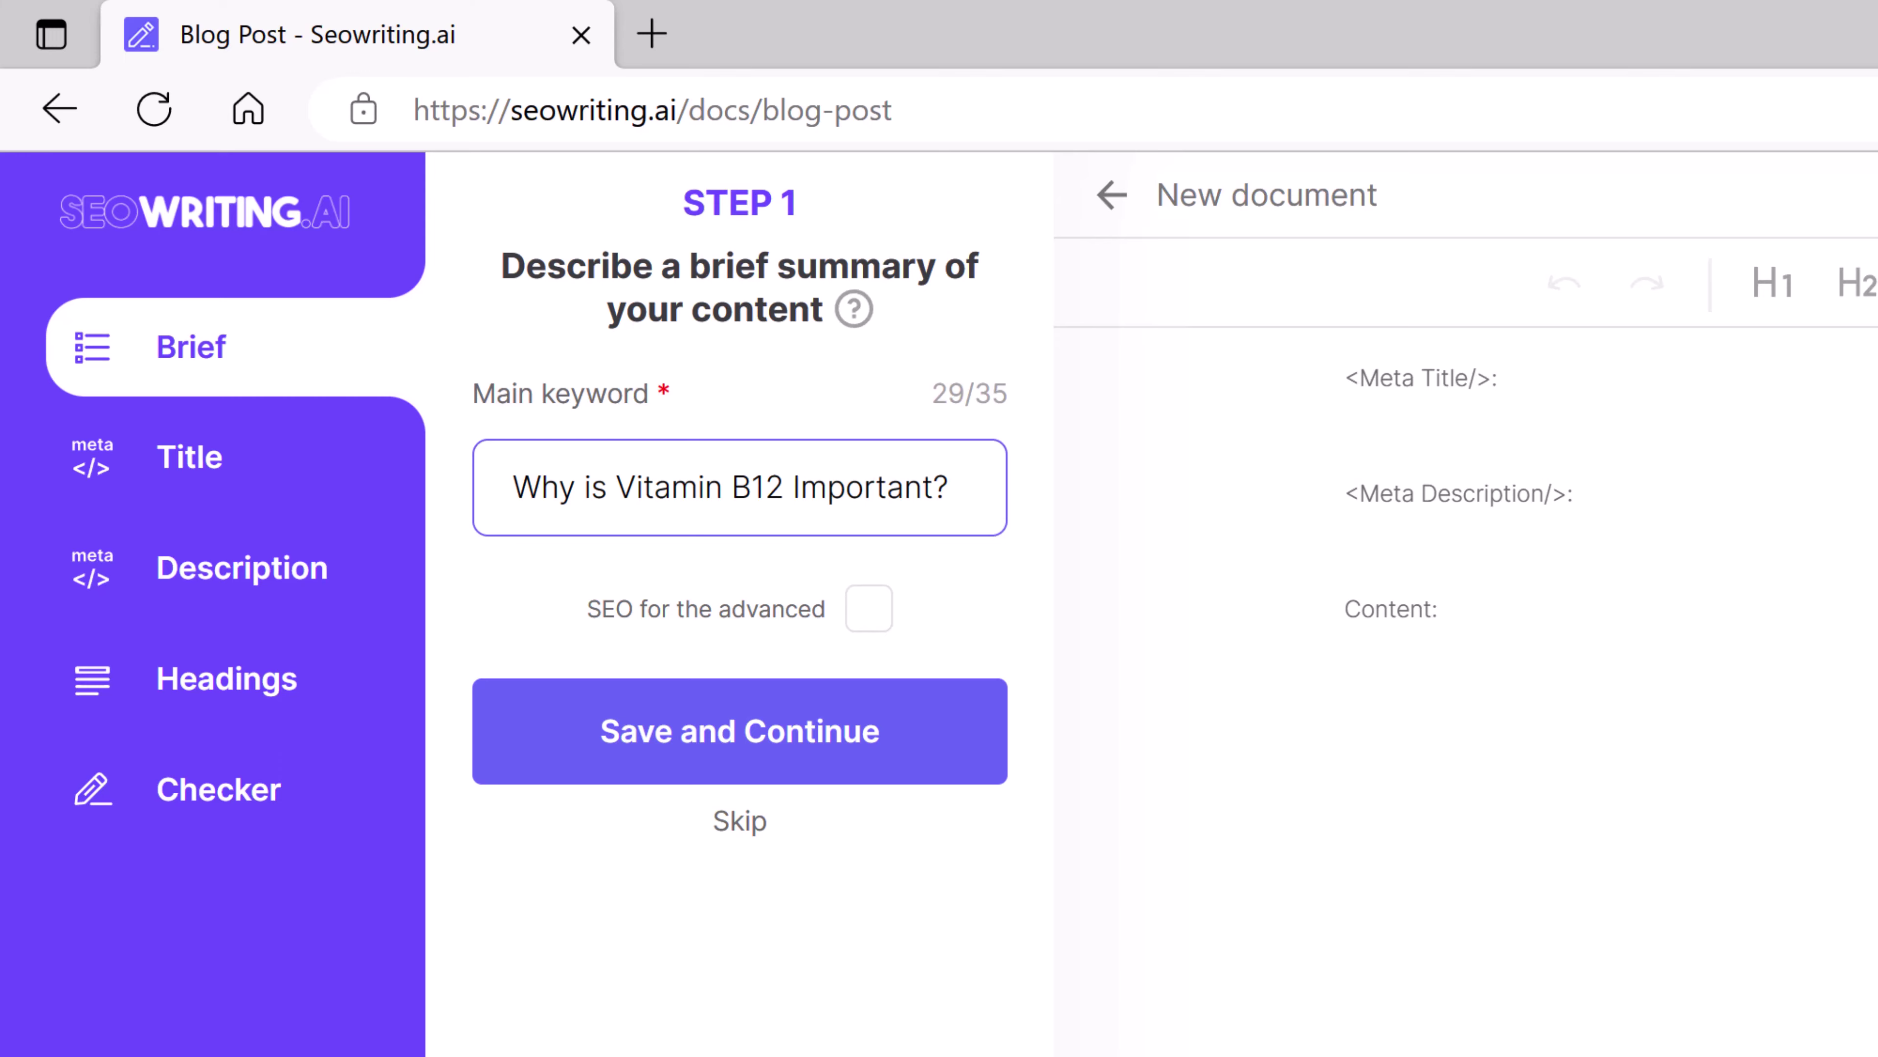
# Enable advanced SEO and add 'b12', 'vitamin b12' and 'deficiency' as additional keywords.
pyautogui.click(869, 608)
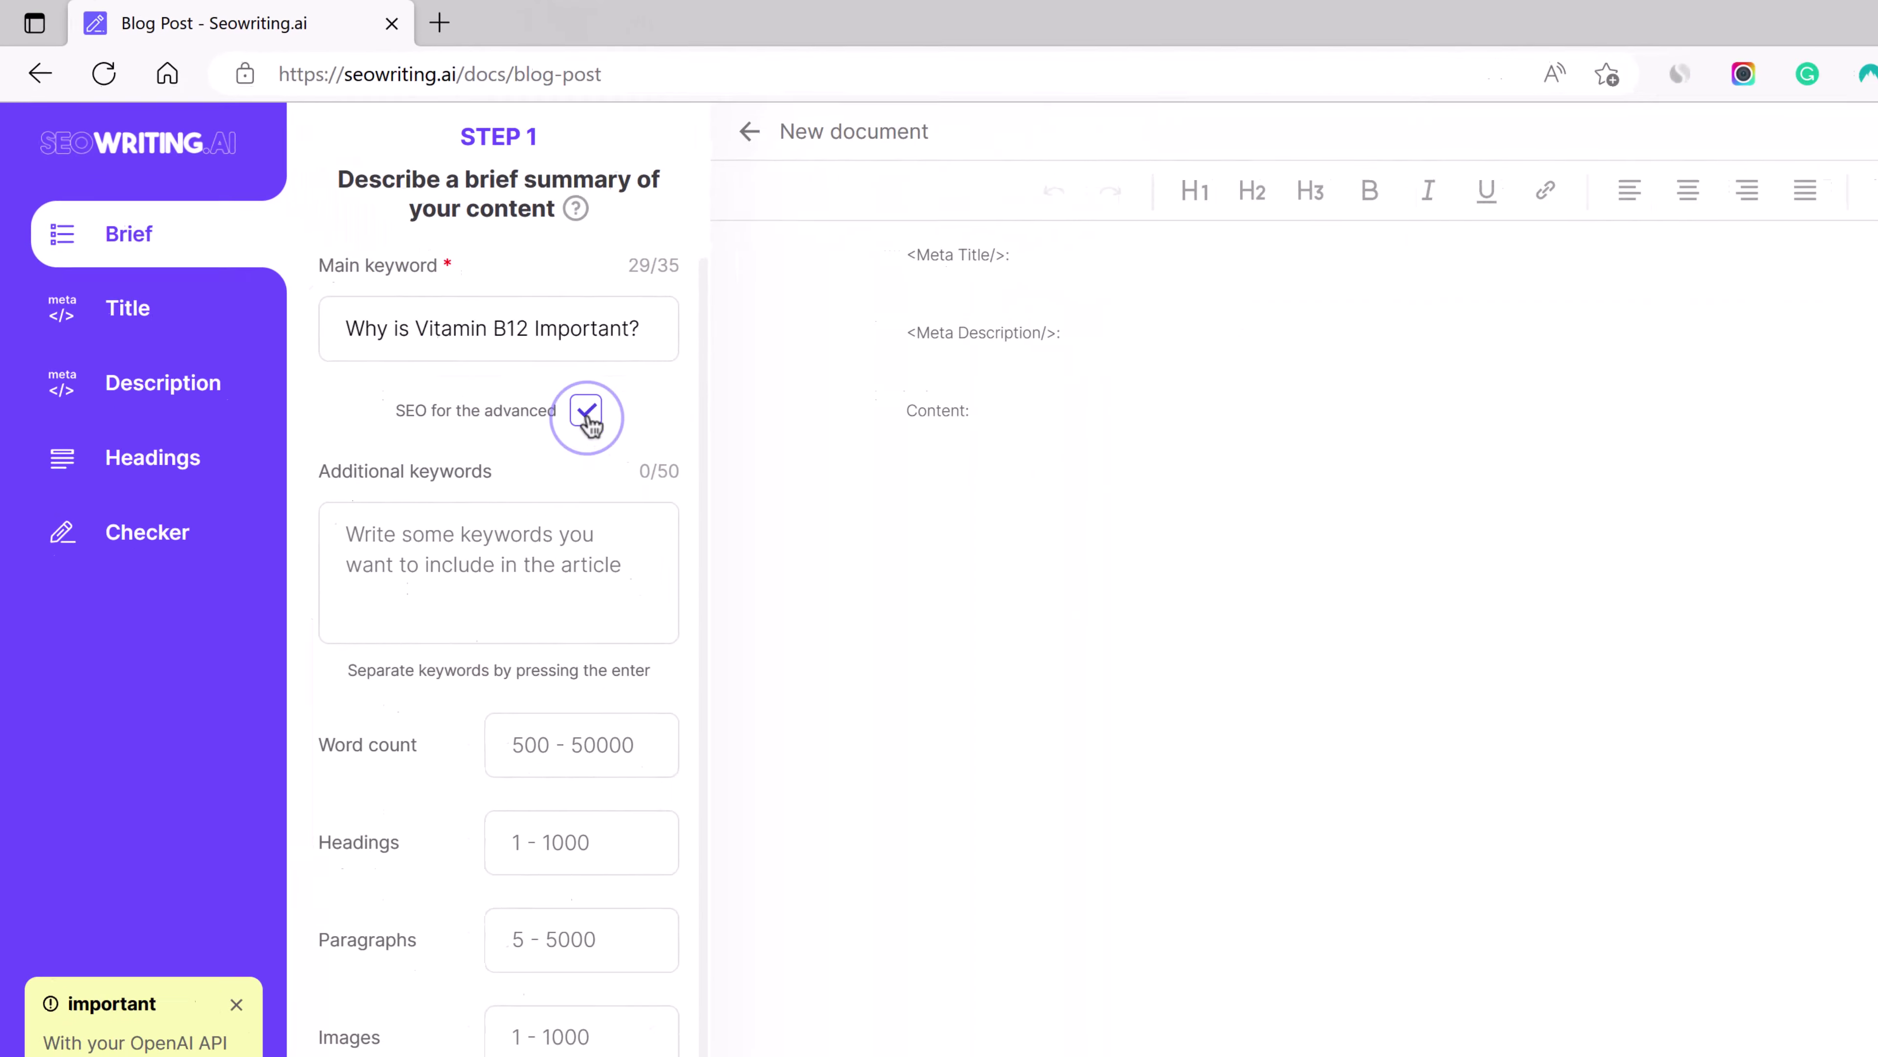
pyautogui.click(902, 830)
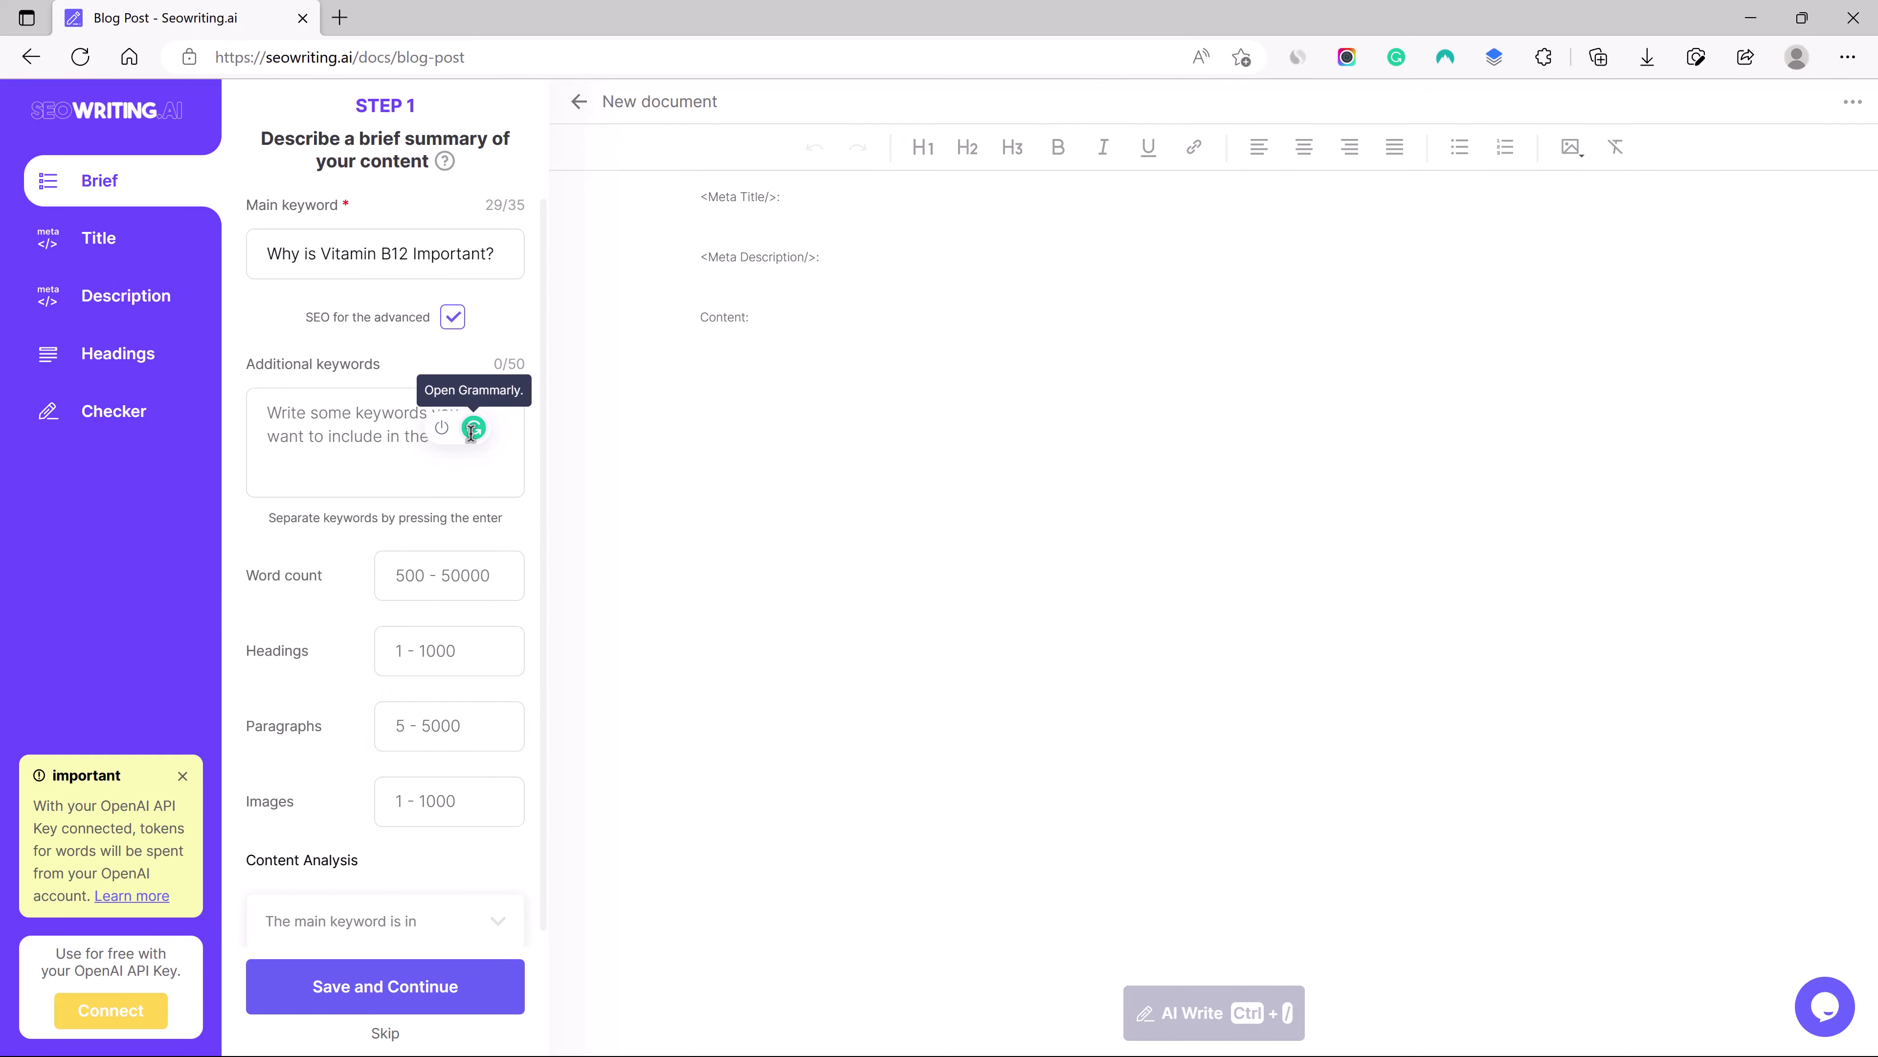
pyautogui.write('B12')
pyautogui.press('Return')
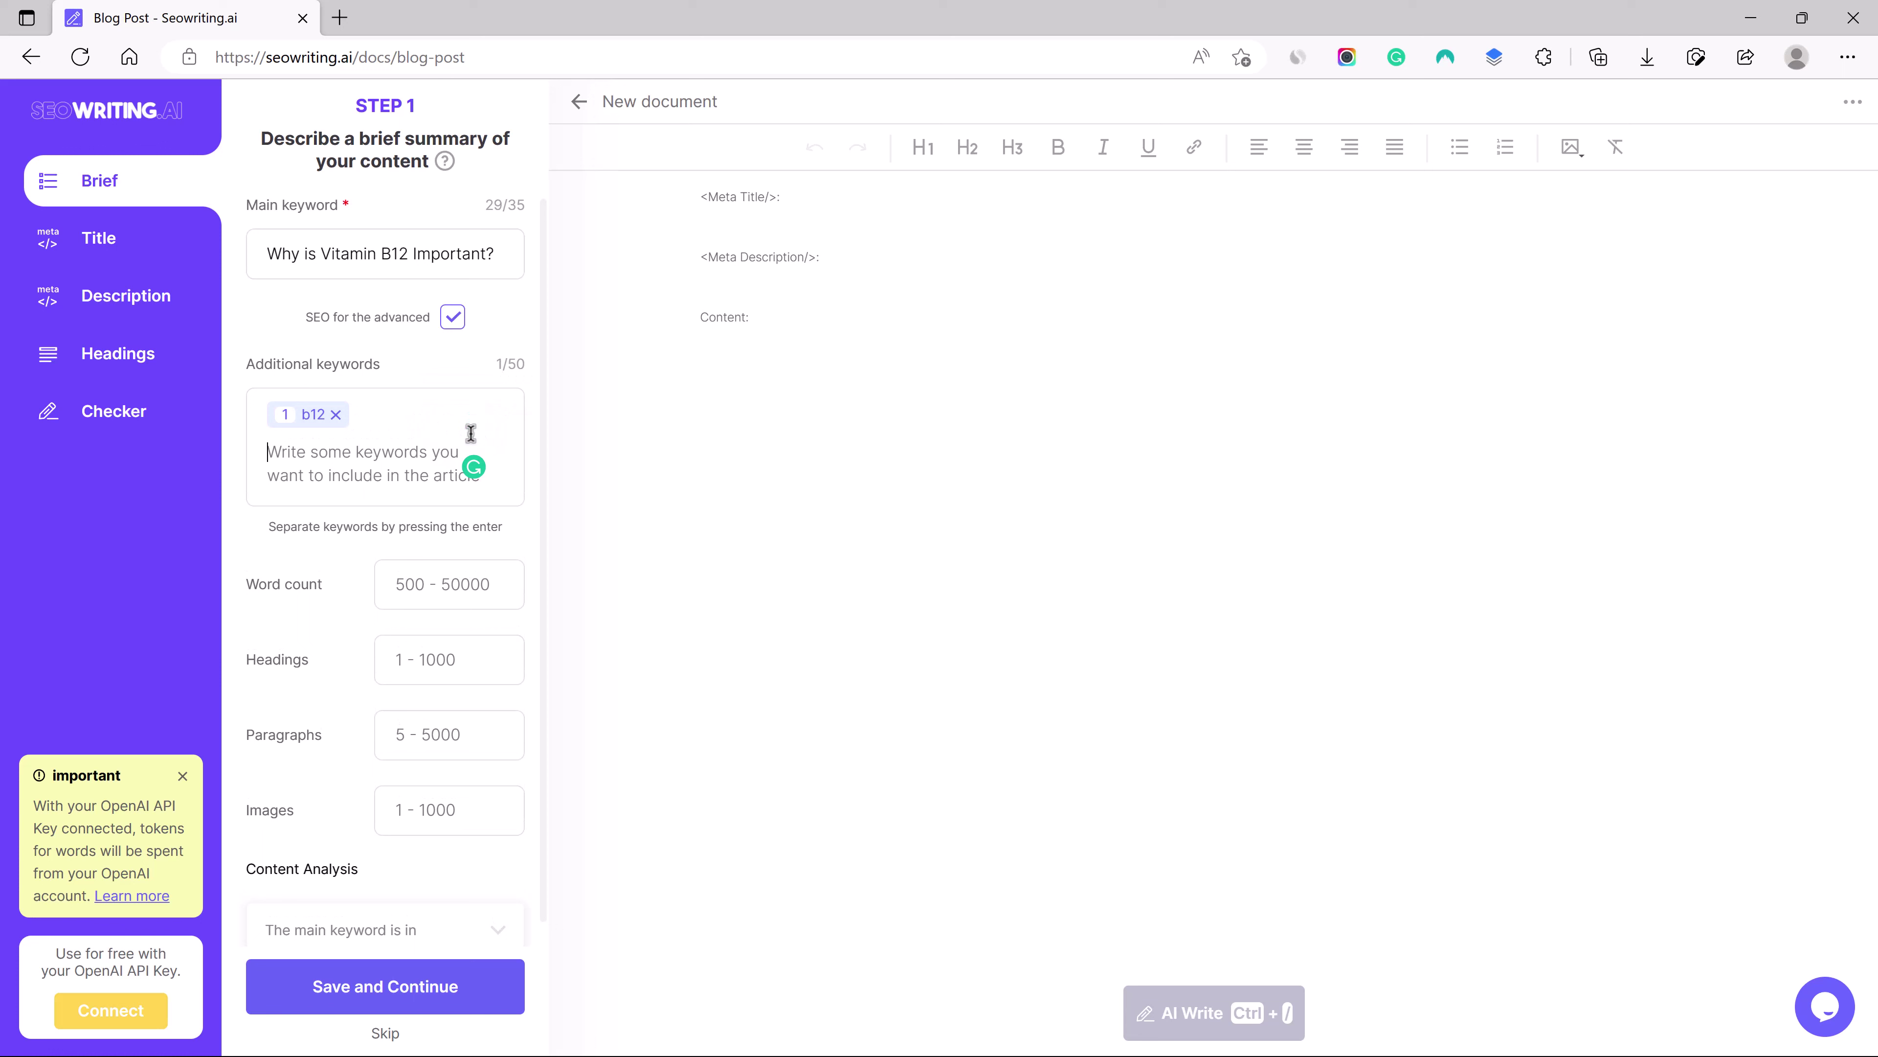
pyautogui.write('Vitamin ')
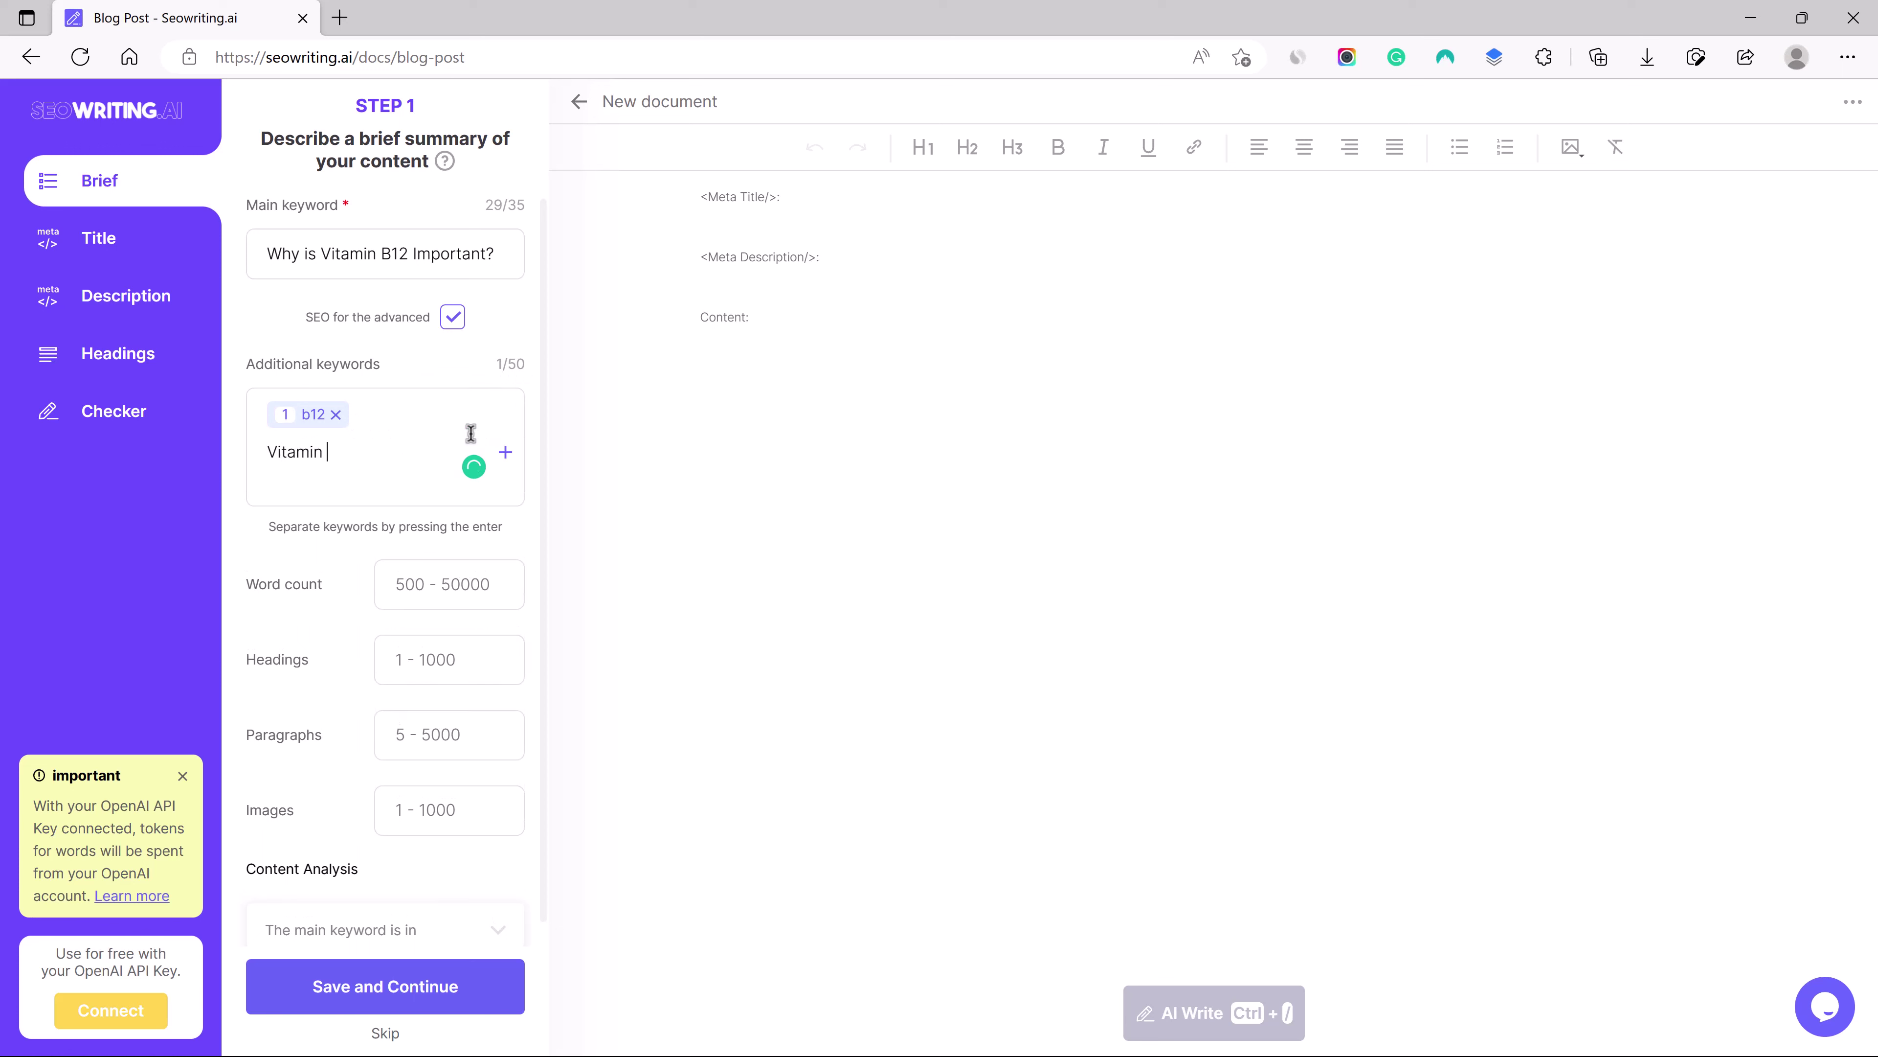
pyautogui.write('B12')
pyautogui.press('Return')
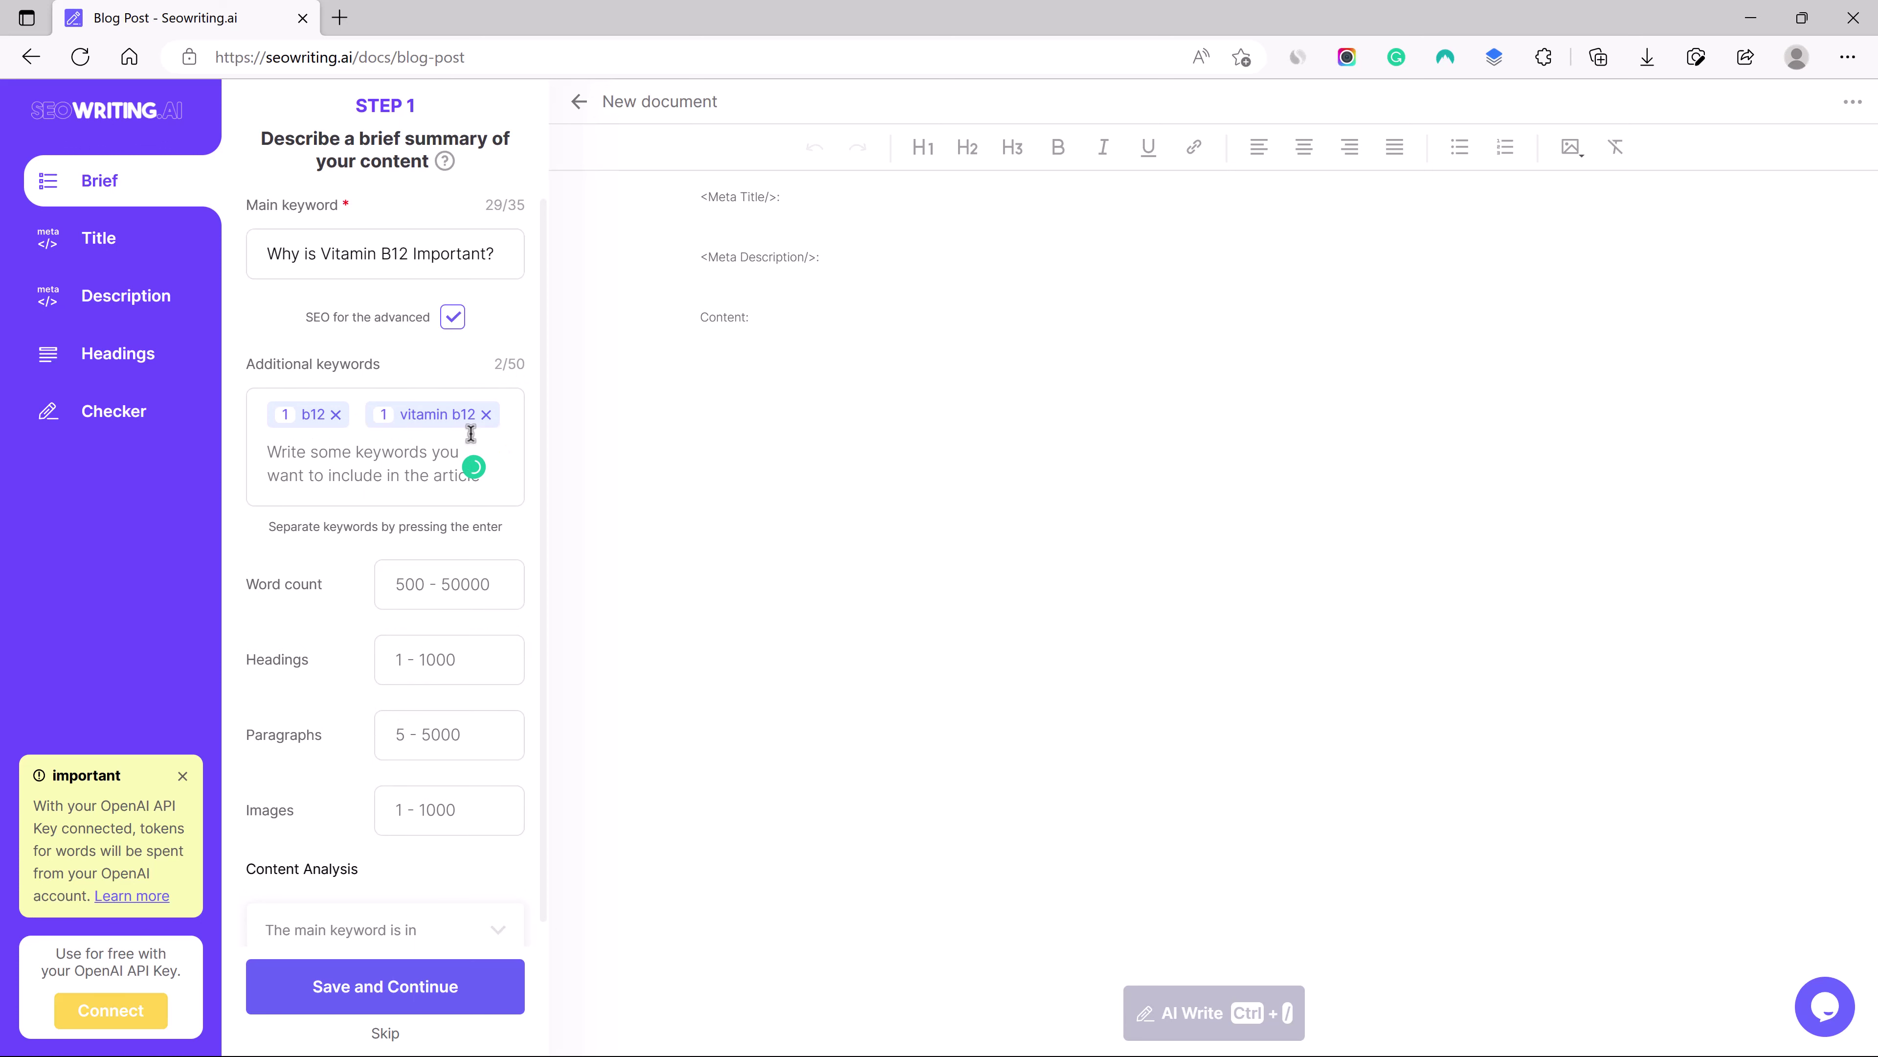
pyautogui.write('def')
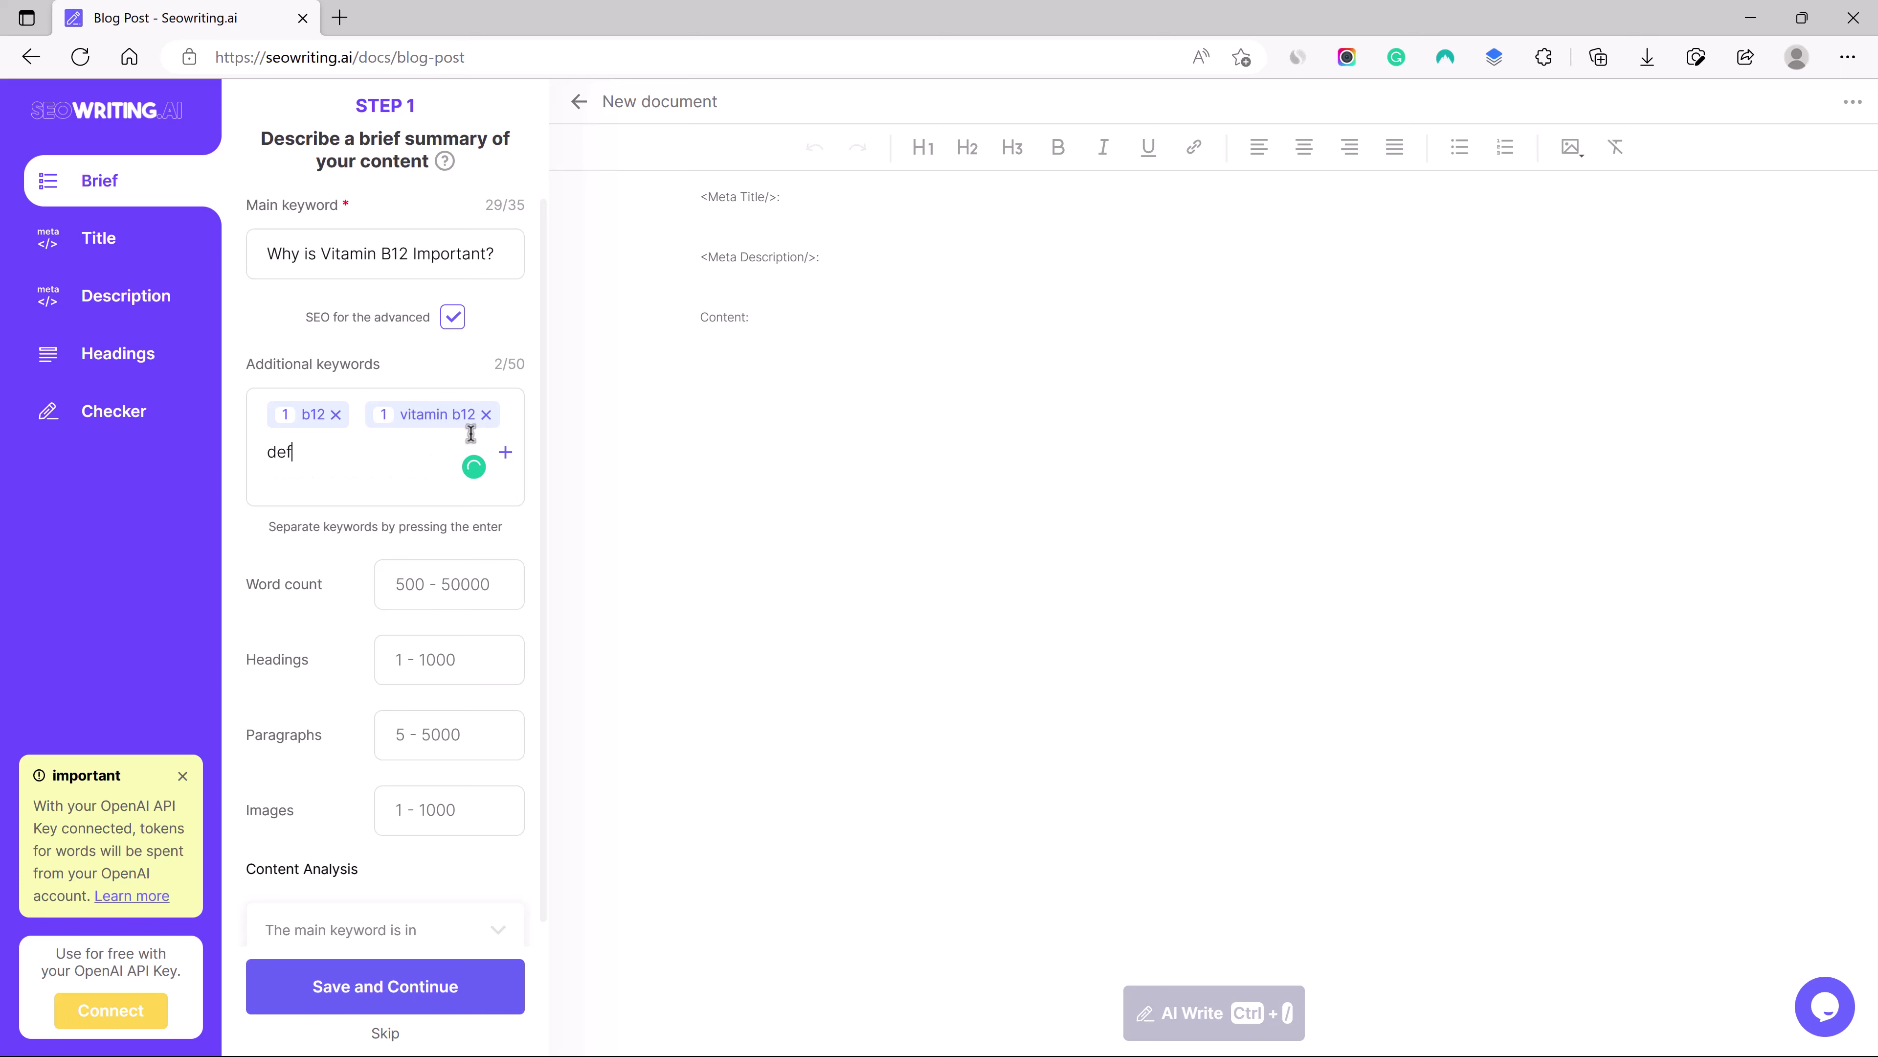
pyautogui.write('iciency')
pyautogui.press('Return')
# Add 'vitamin' as the fourth additional keyword.
pyautogui.write('v')
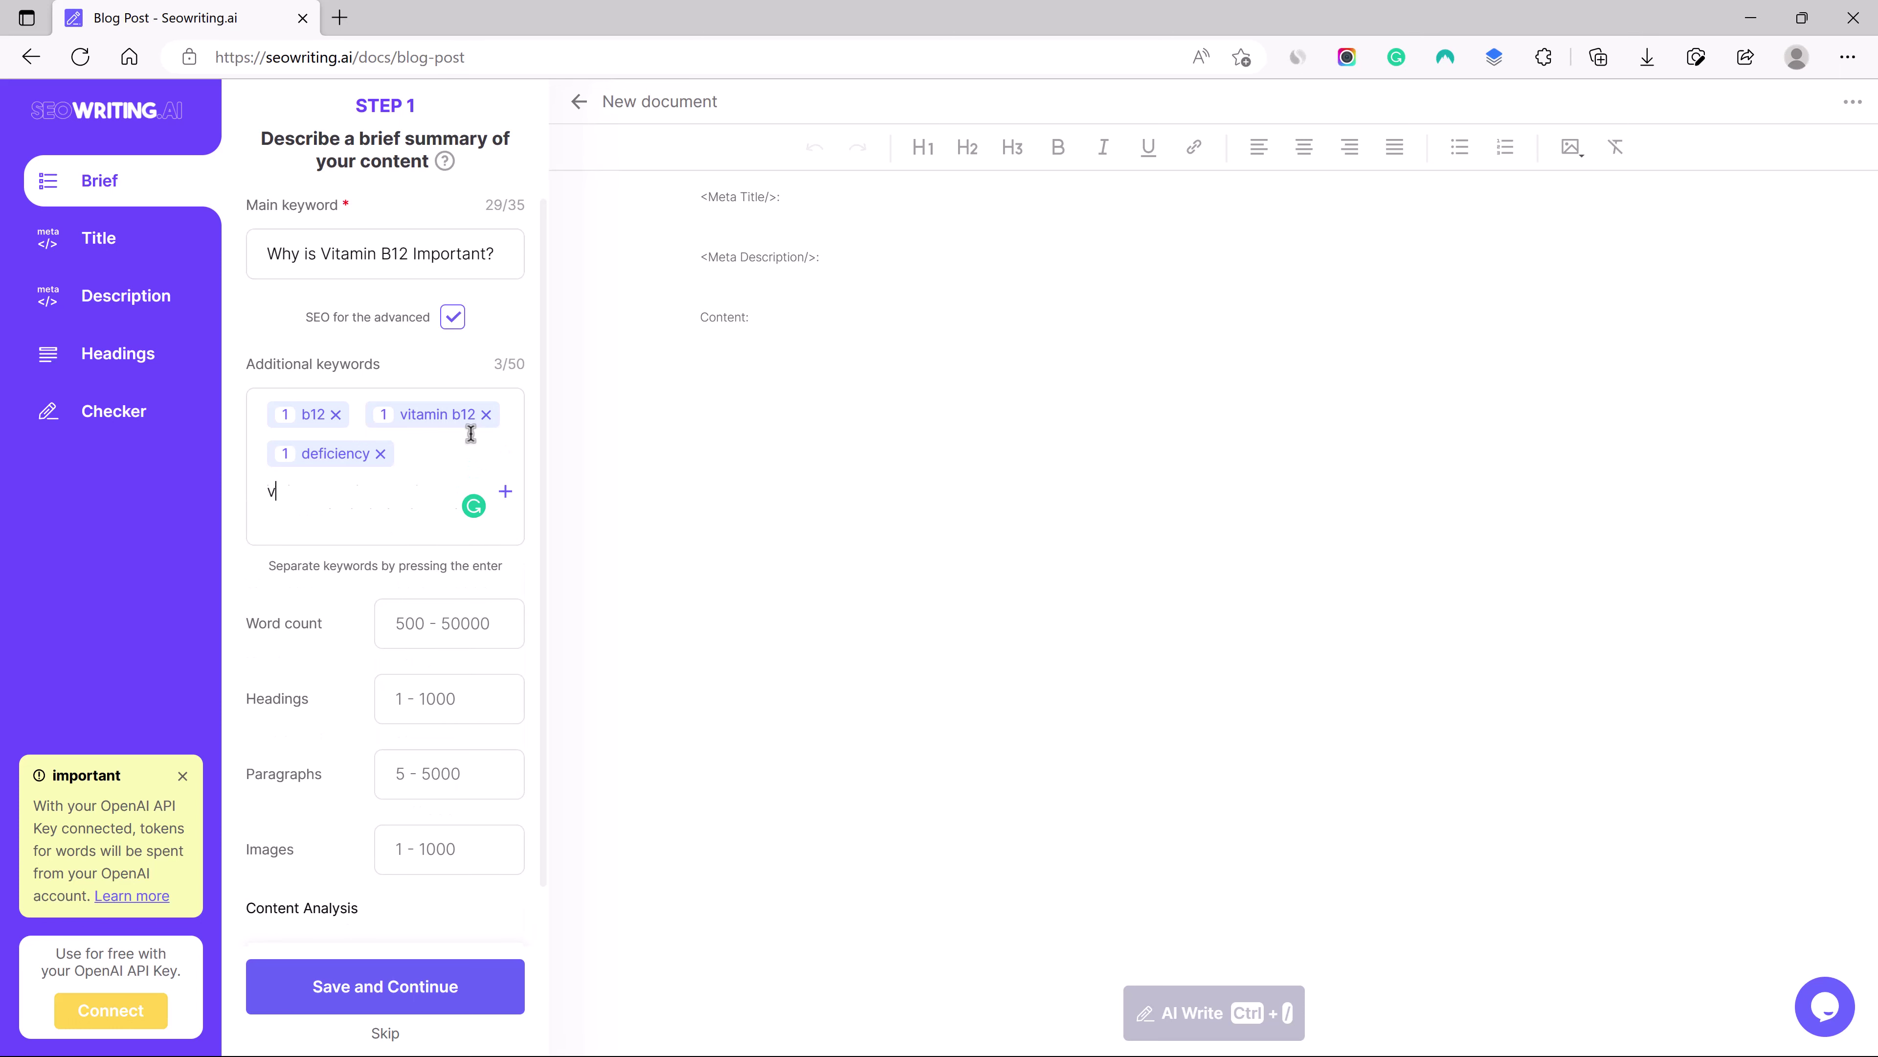
pyautogui.press('BackSpace')
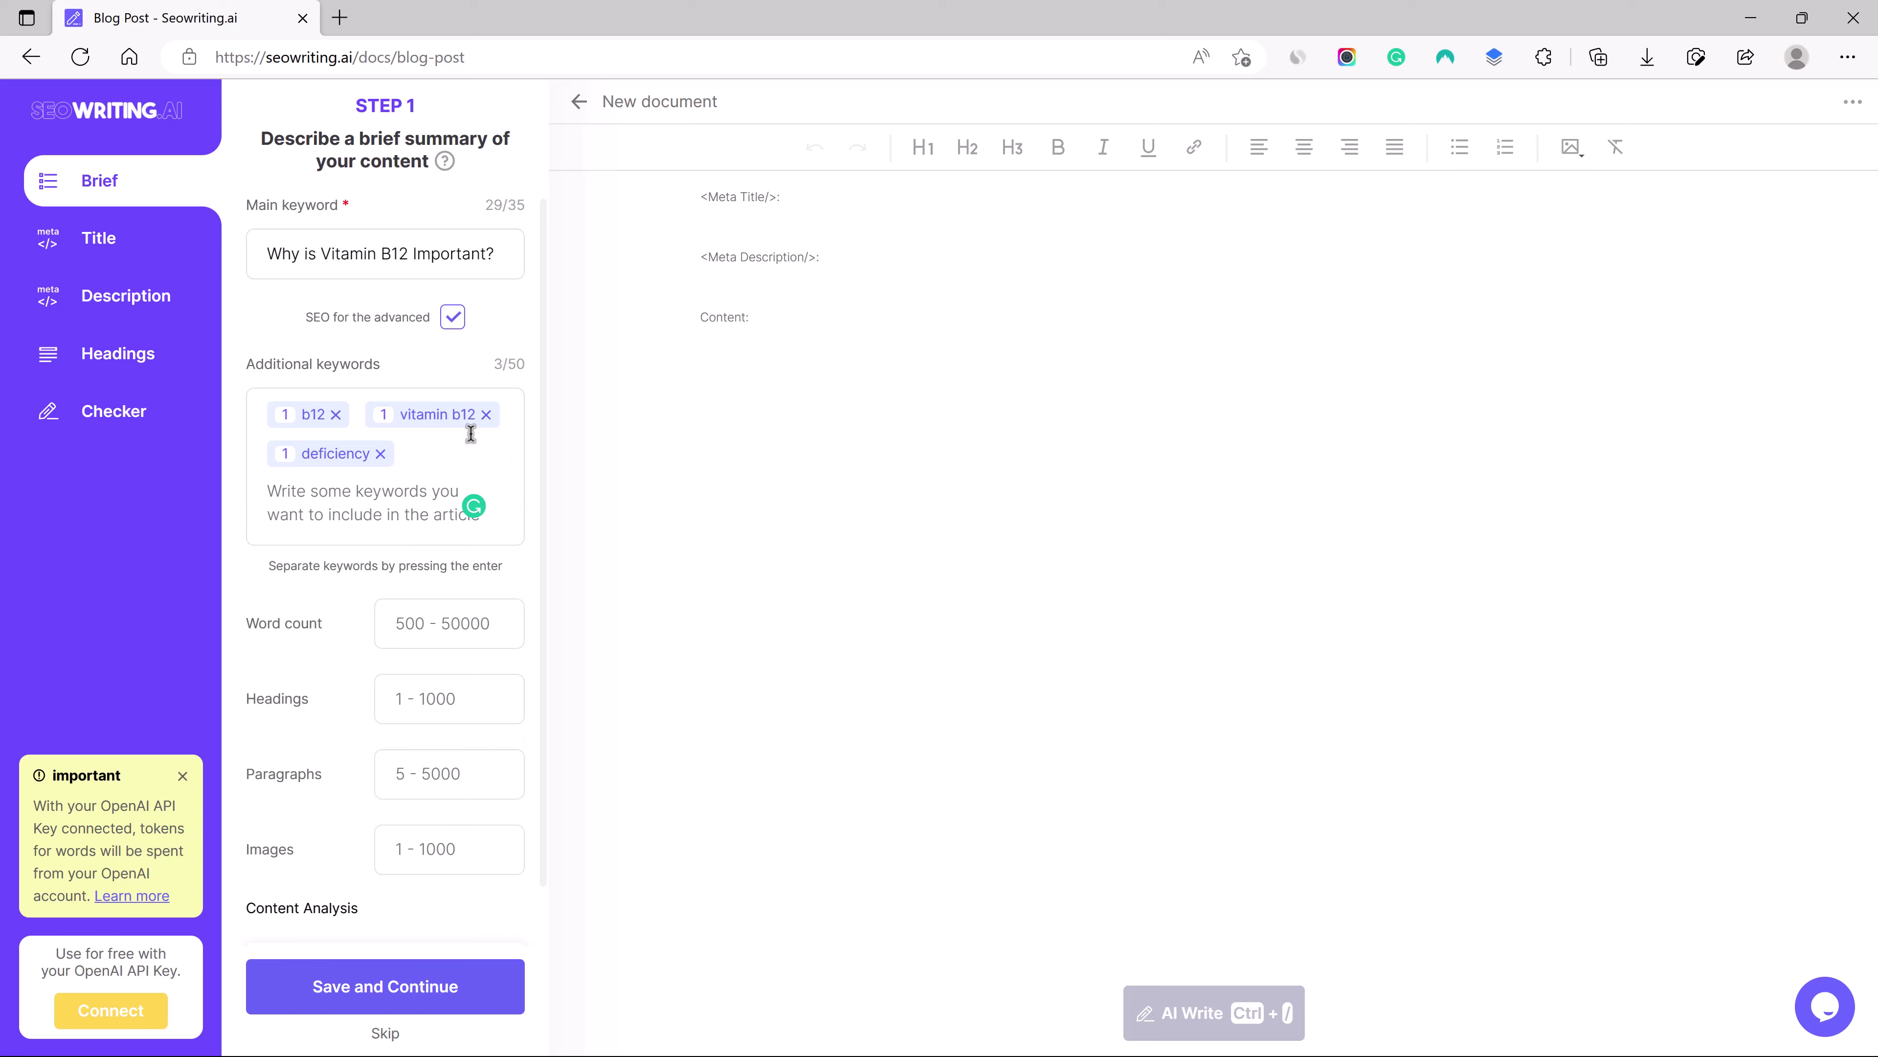
pyautogui.write('vitamia')
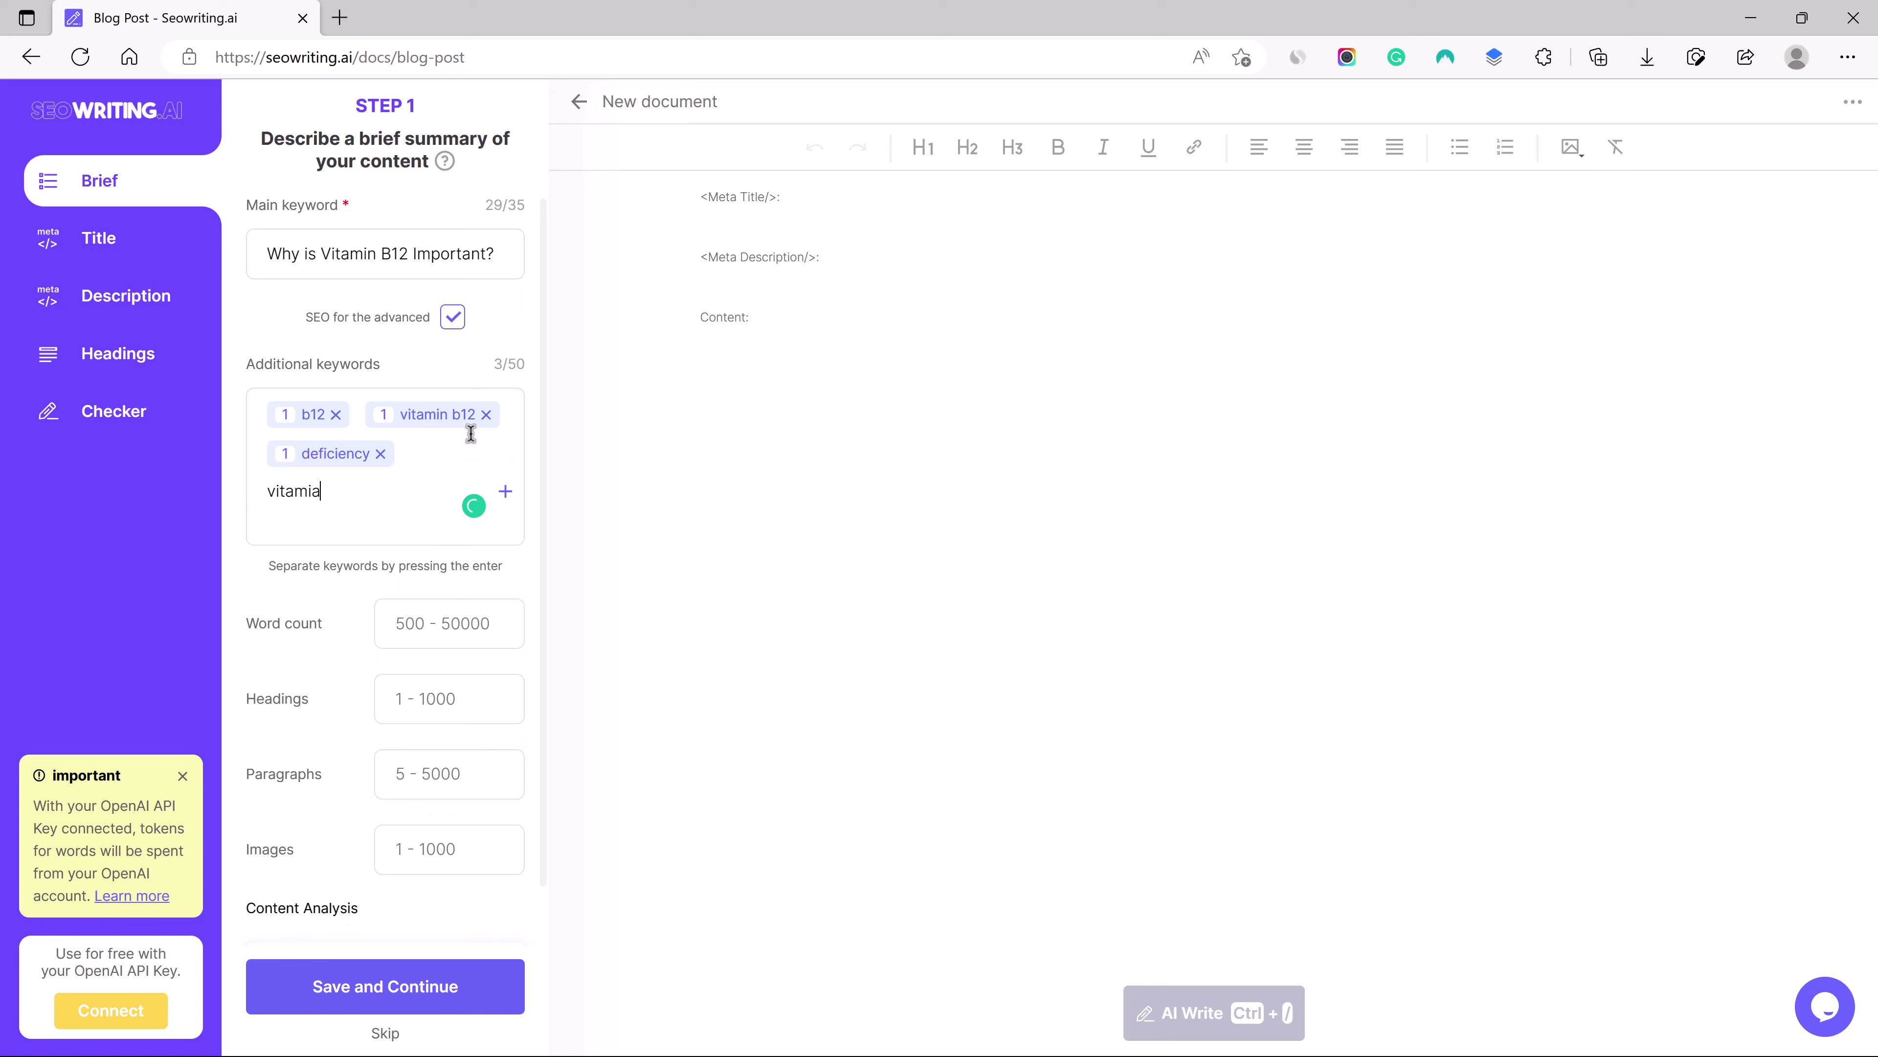
pyautogui.press('BackSpace')
pyautogui.write('n')
pyautogui.press('Return')
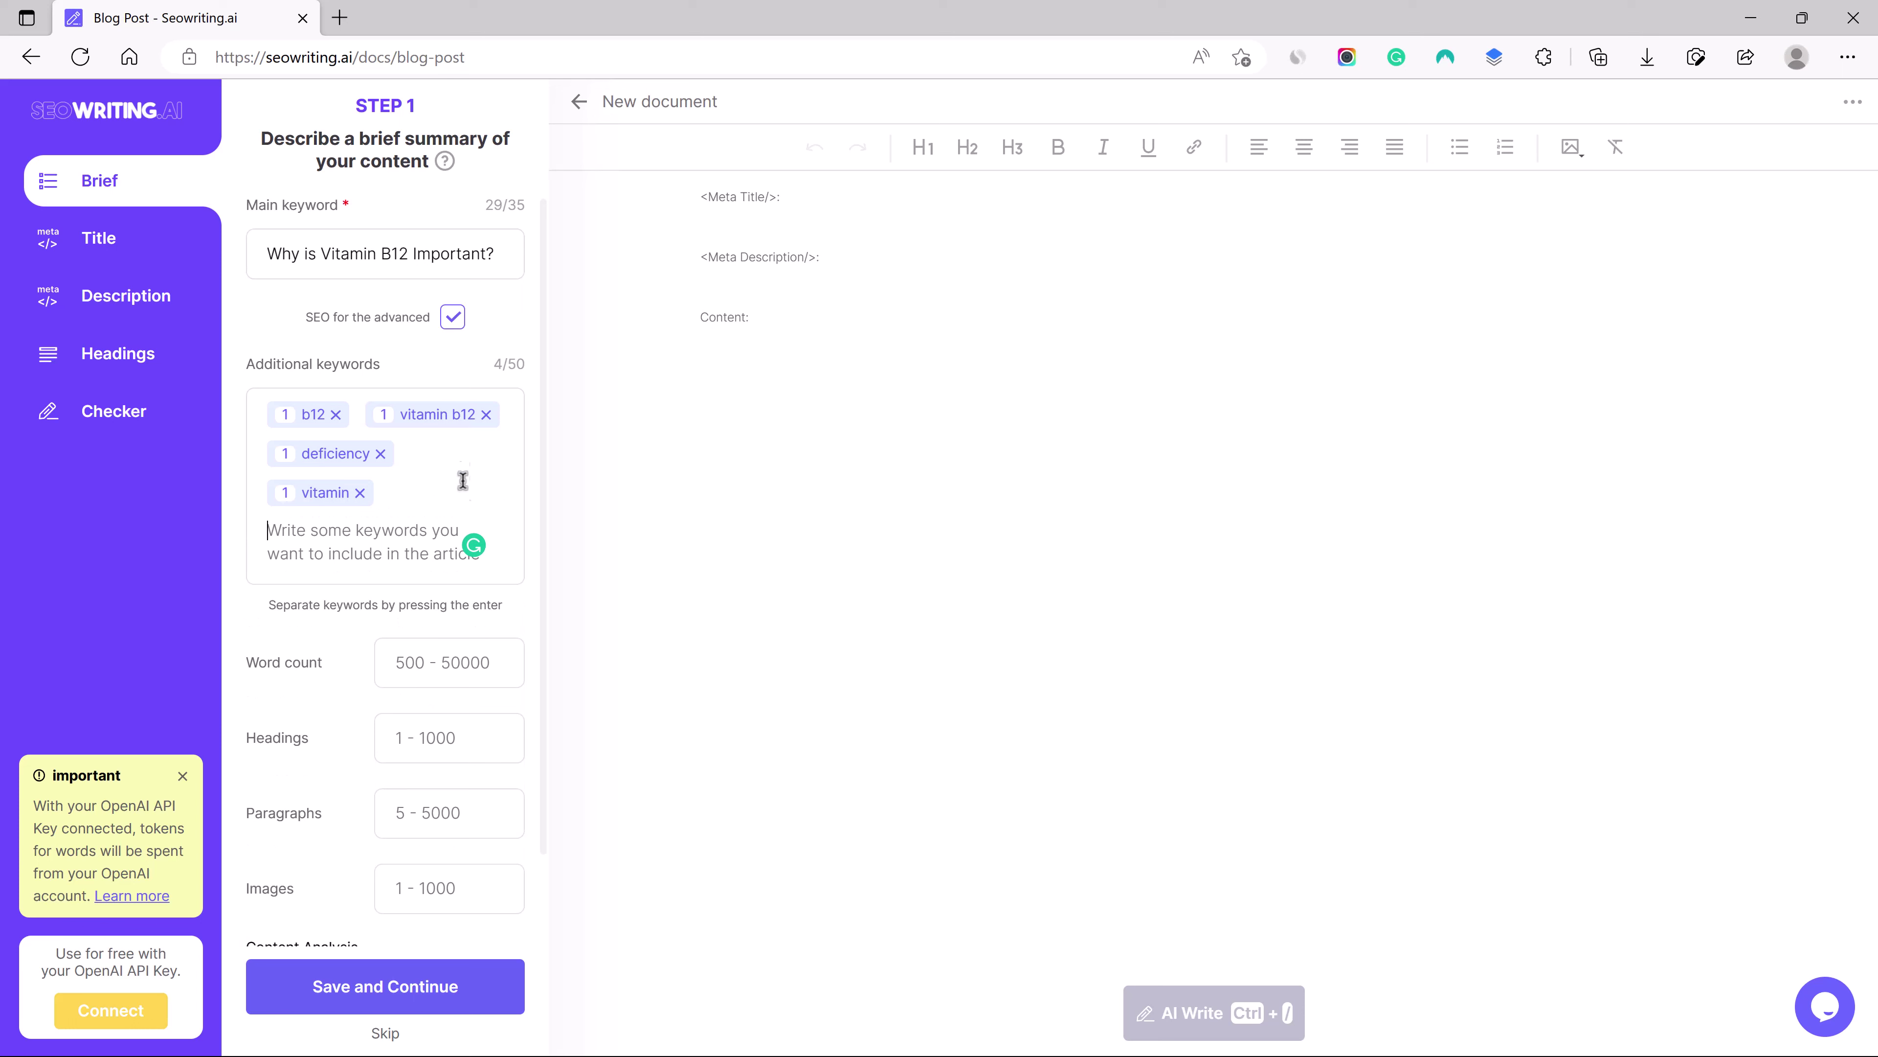
# Check the word count setting and open the 'main keyword is in' dropdown.
pyautogui.click(431, 665)
pyautogui.scroll(-2, 452, 664)
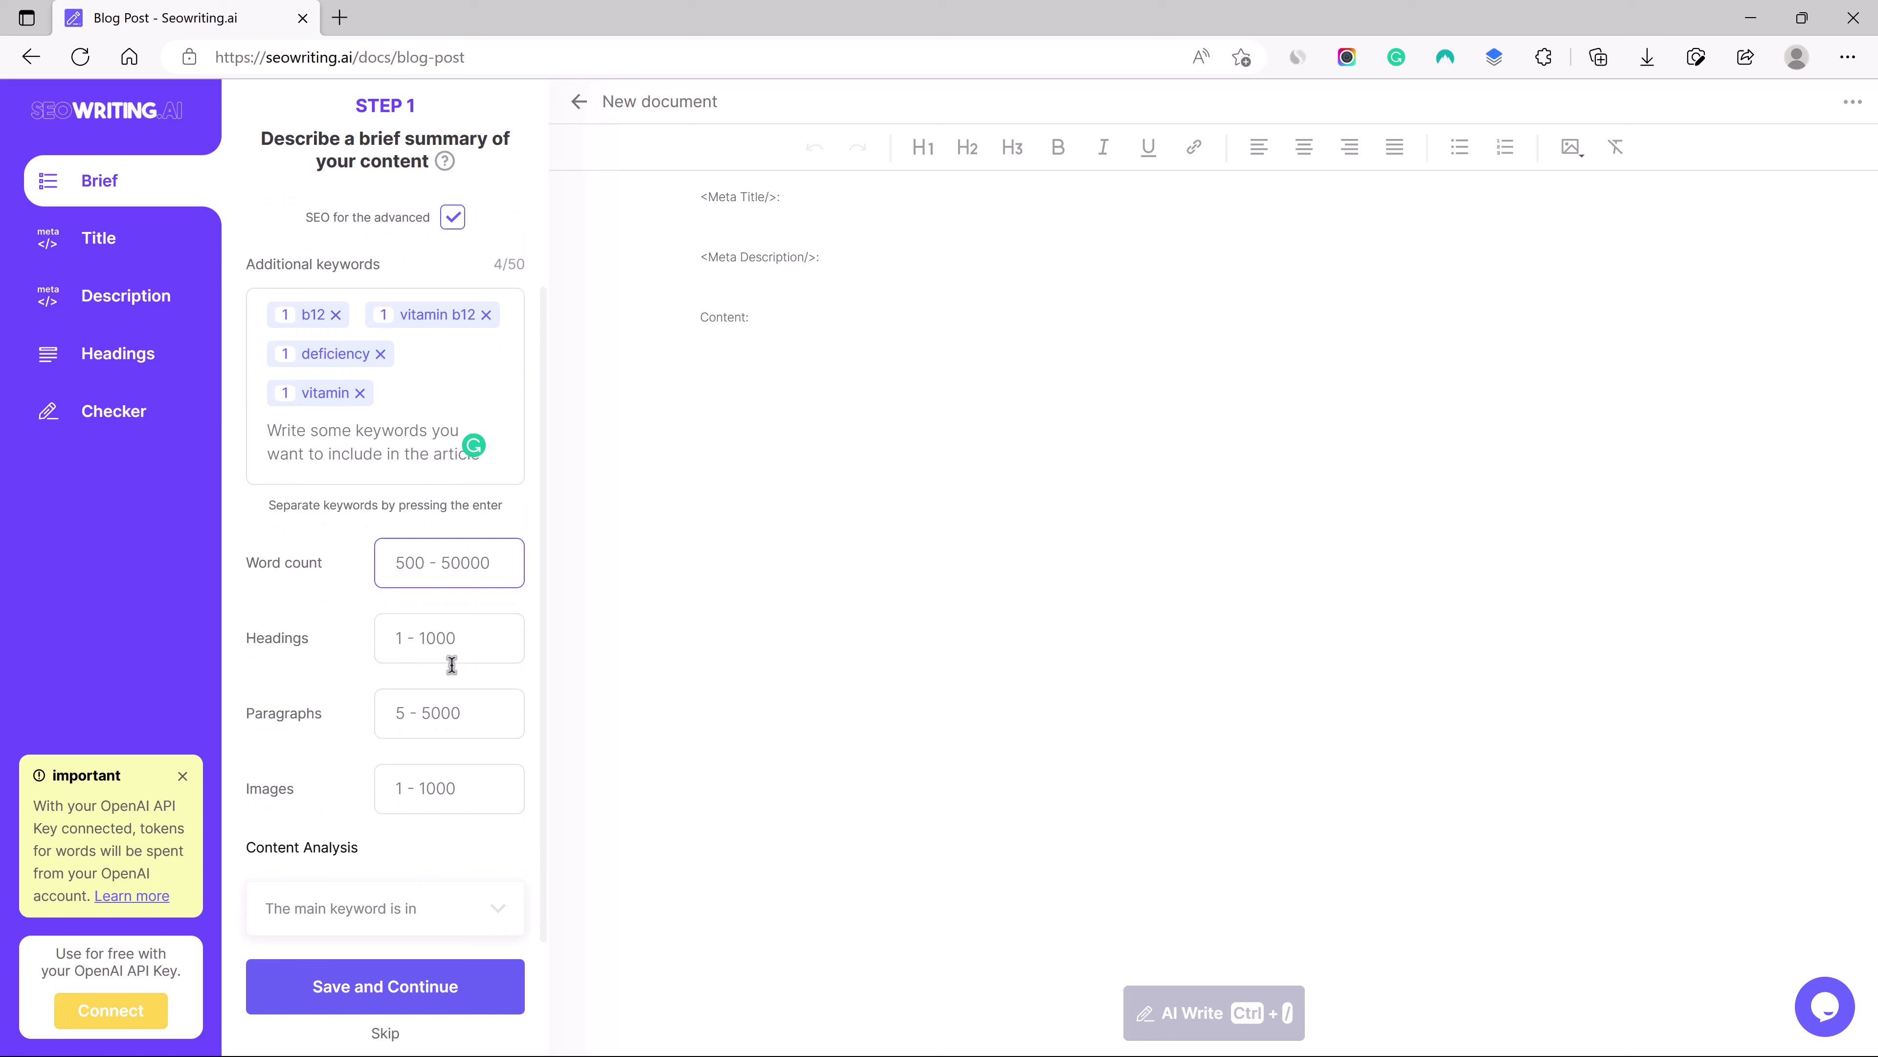
pyautogui.scroll(2, 452, 664)
pyautogui.scroll(-2, 452, 664)
pyautogui.click(445, 908)
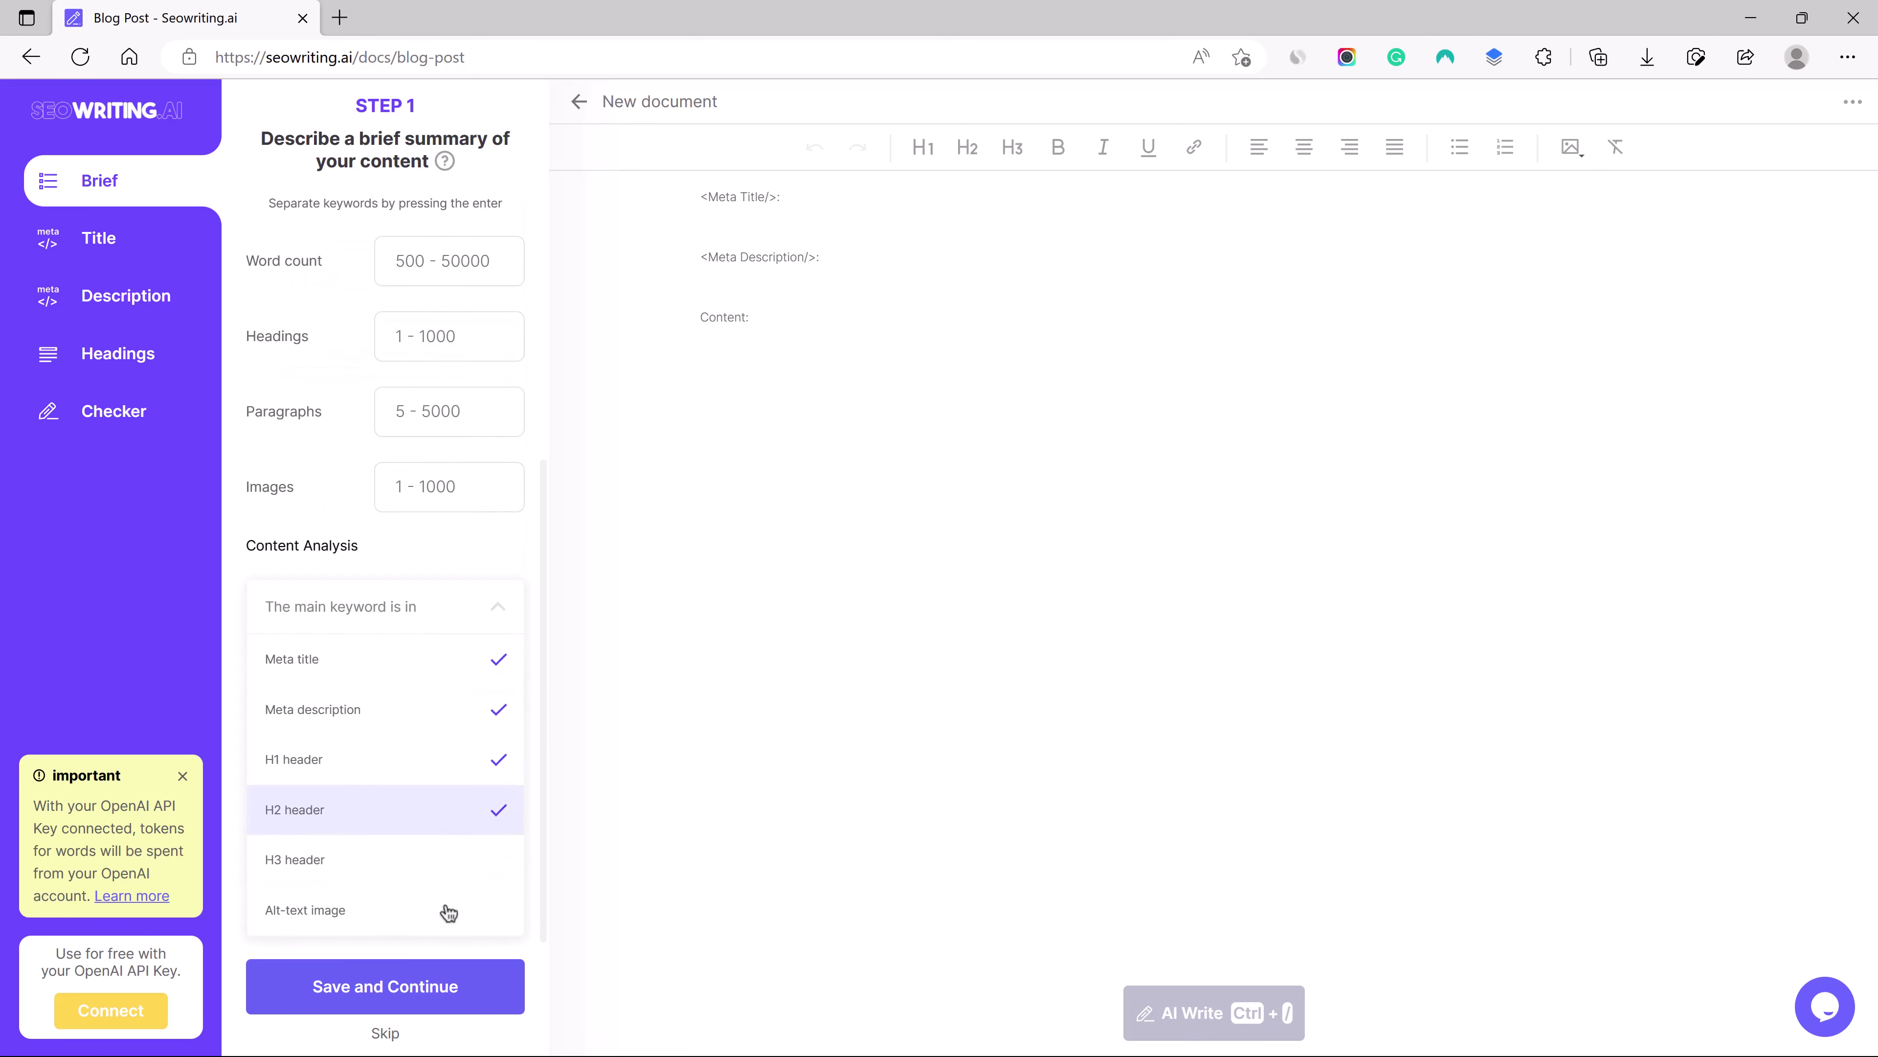
# Save the brief, generate titles, and pick 'The Benefits of Vitamin B12 and Its Role in Maintaining Health'.
pyautogui.click(431, 989)
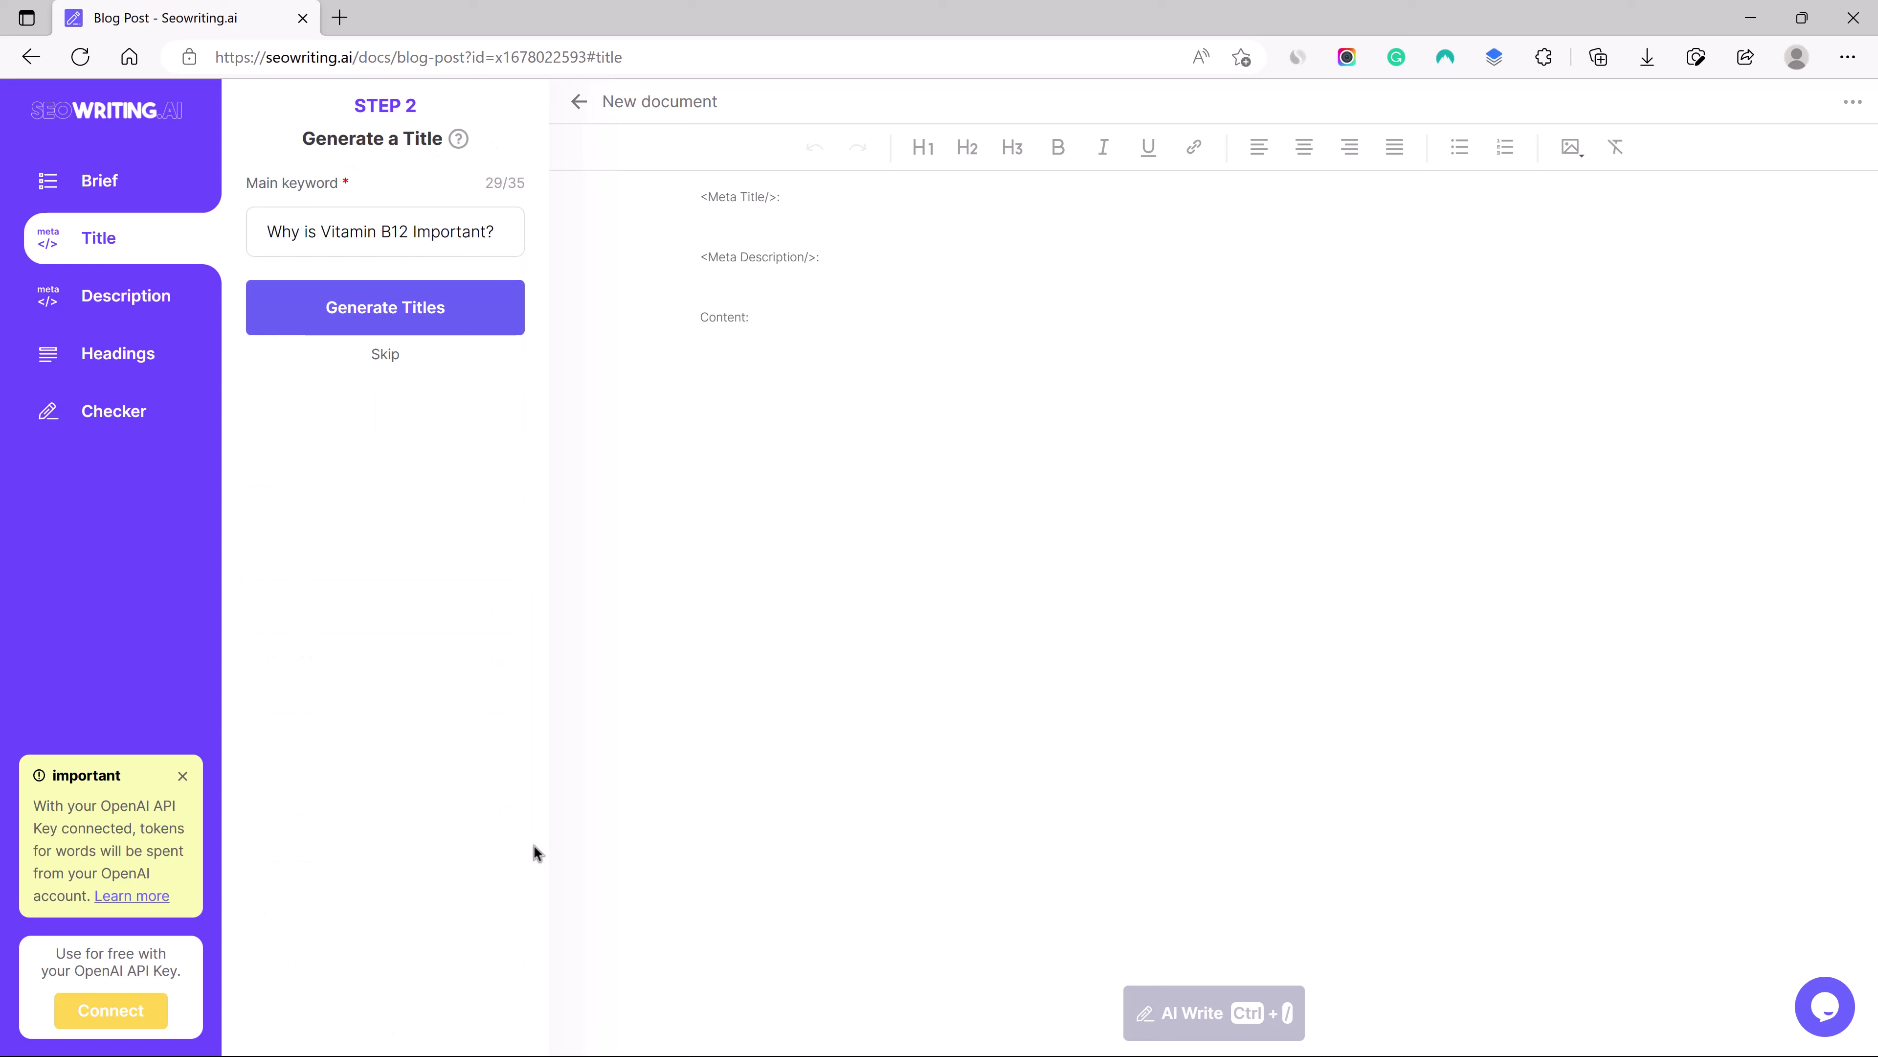
pyautogui.click(395, 320)
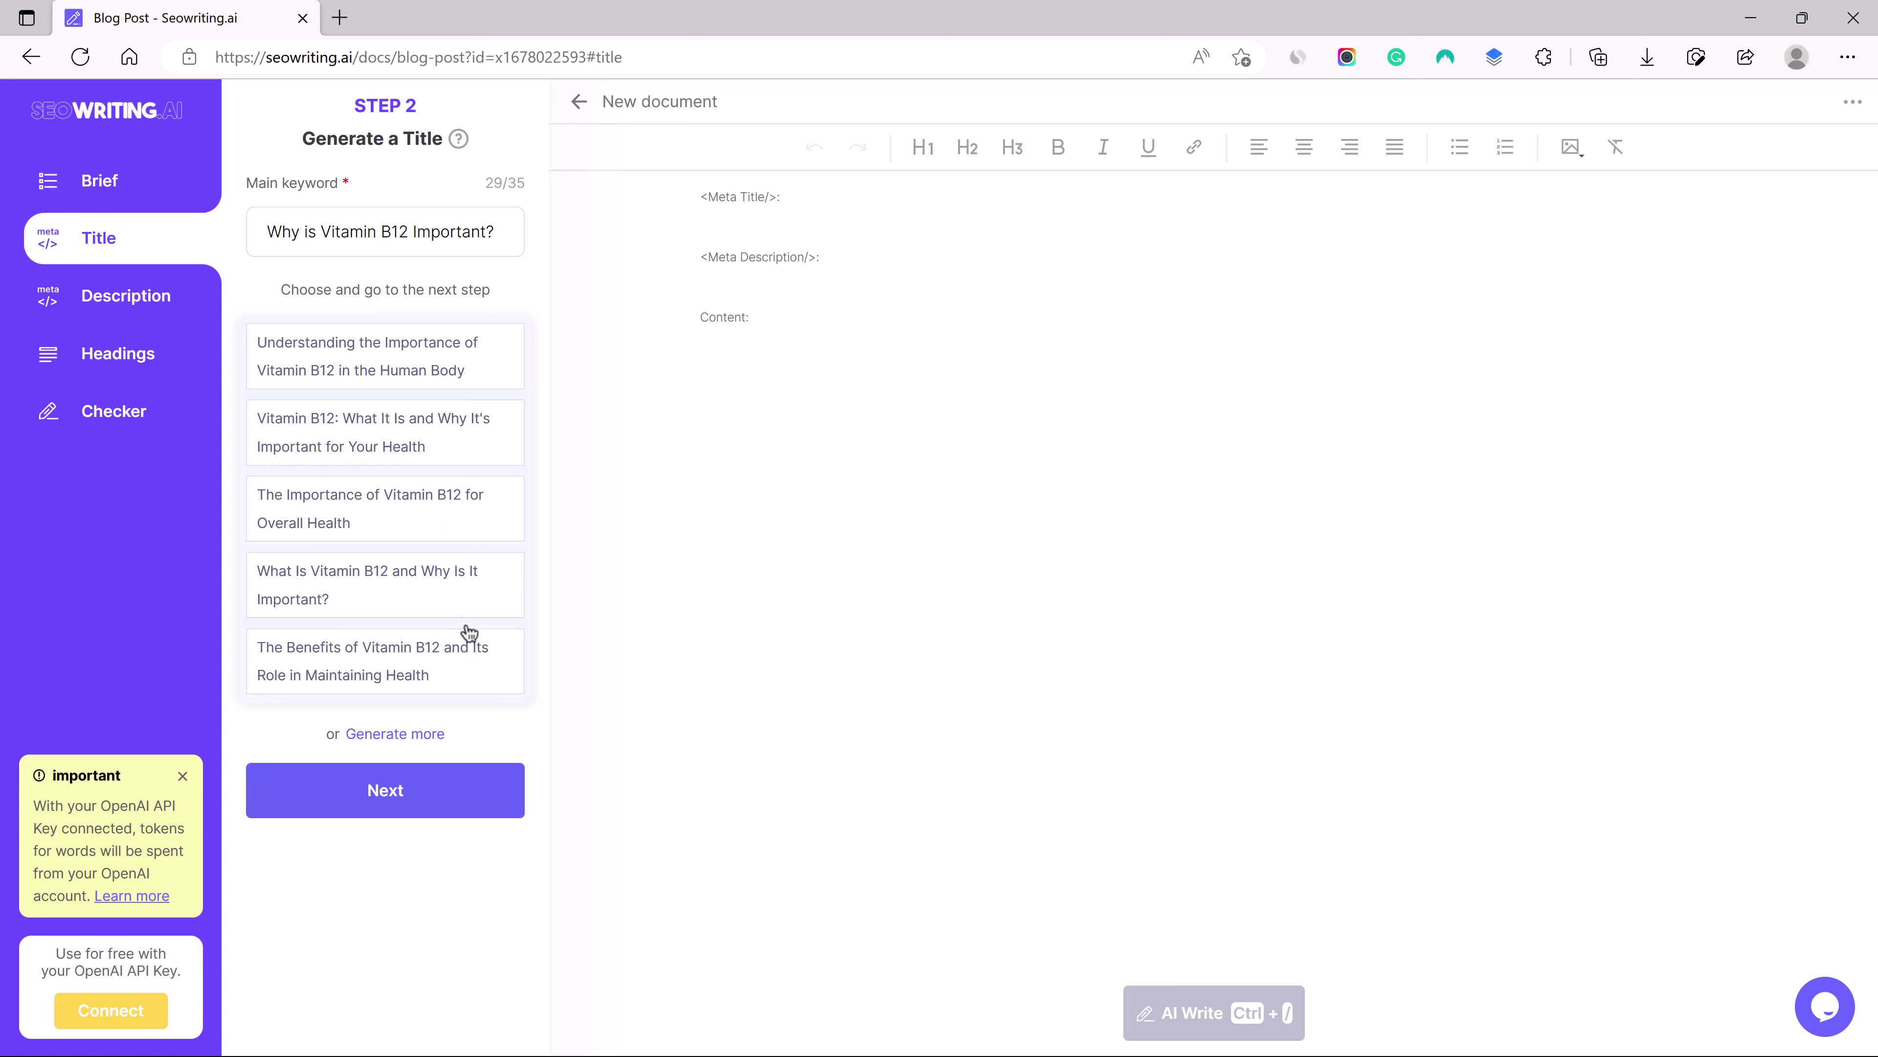
pyautogui.click(476, 670)
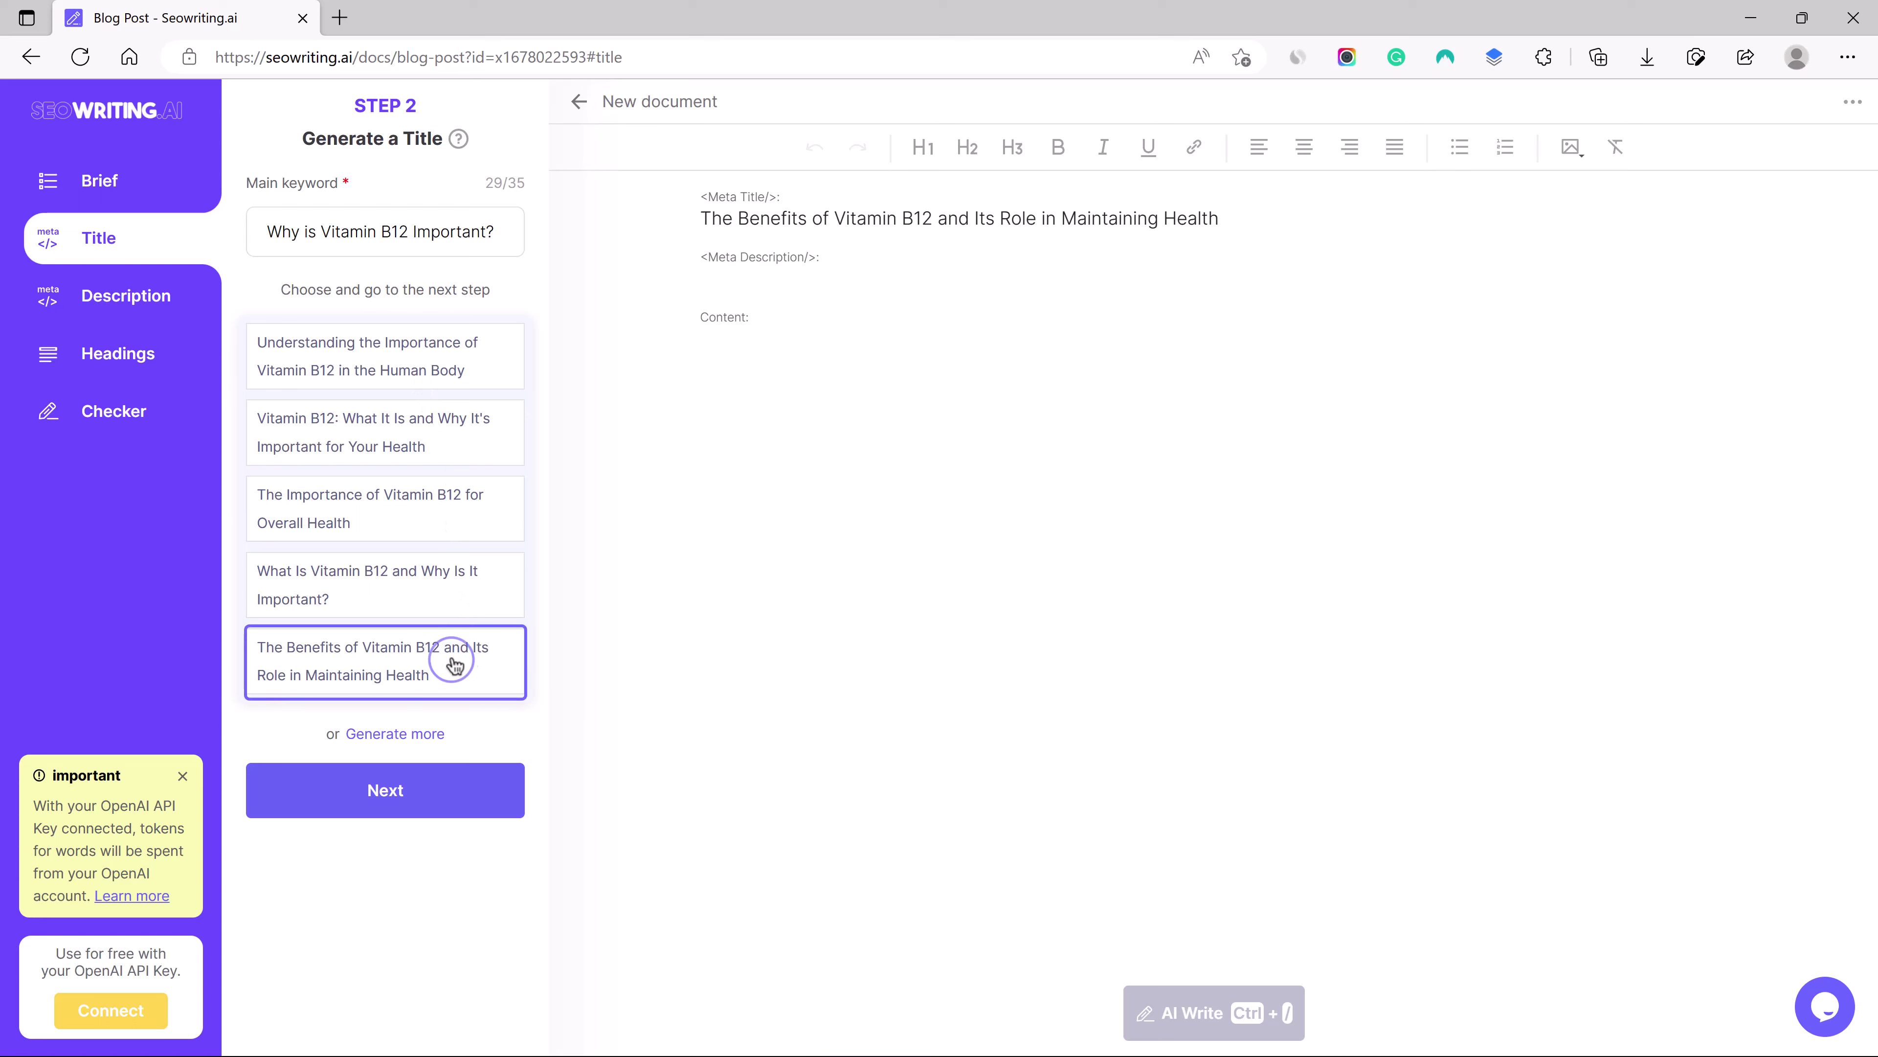
# Generate meta descriptions and insert the second one, about Vitamin B12 boosting energy and immunity.
pyautogui.click(164, 299)
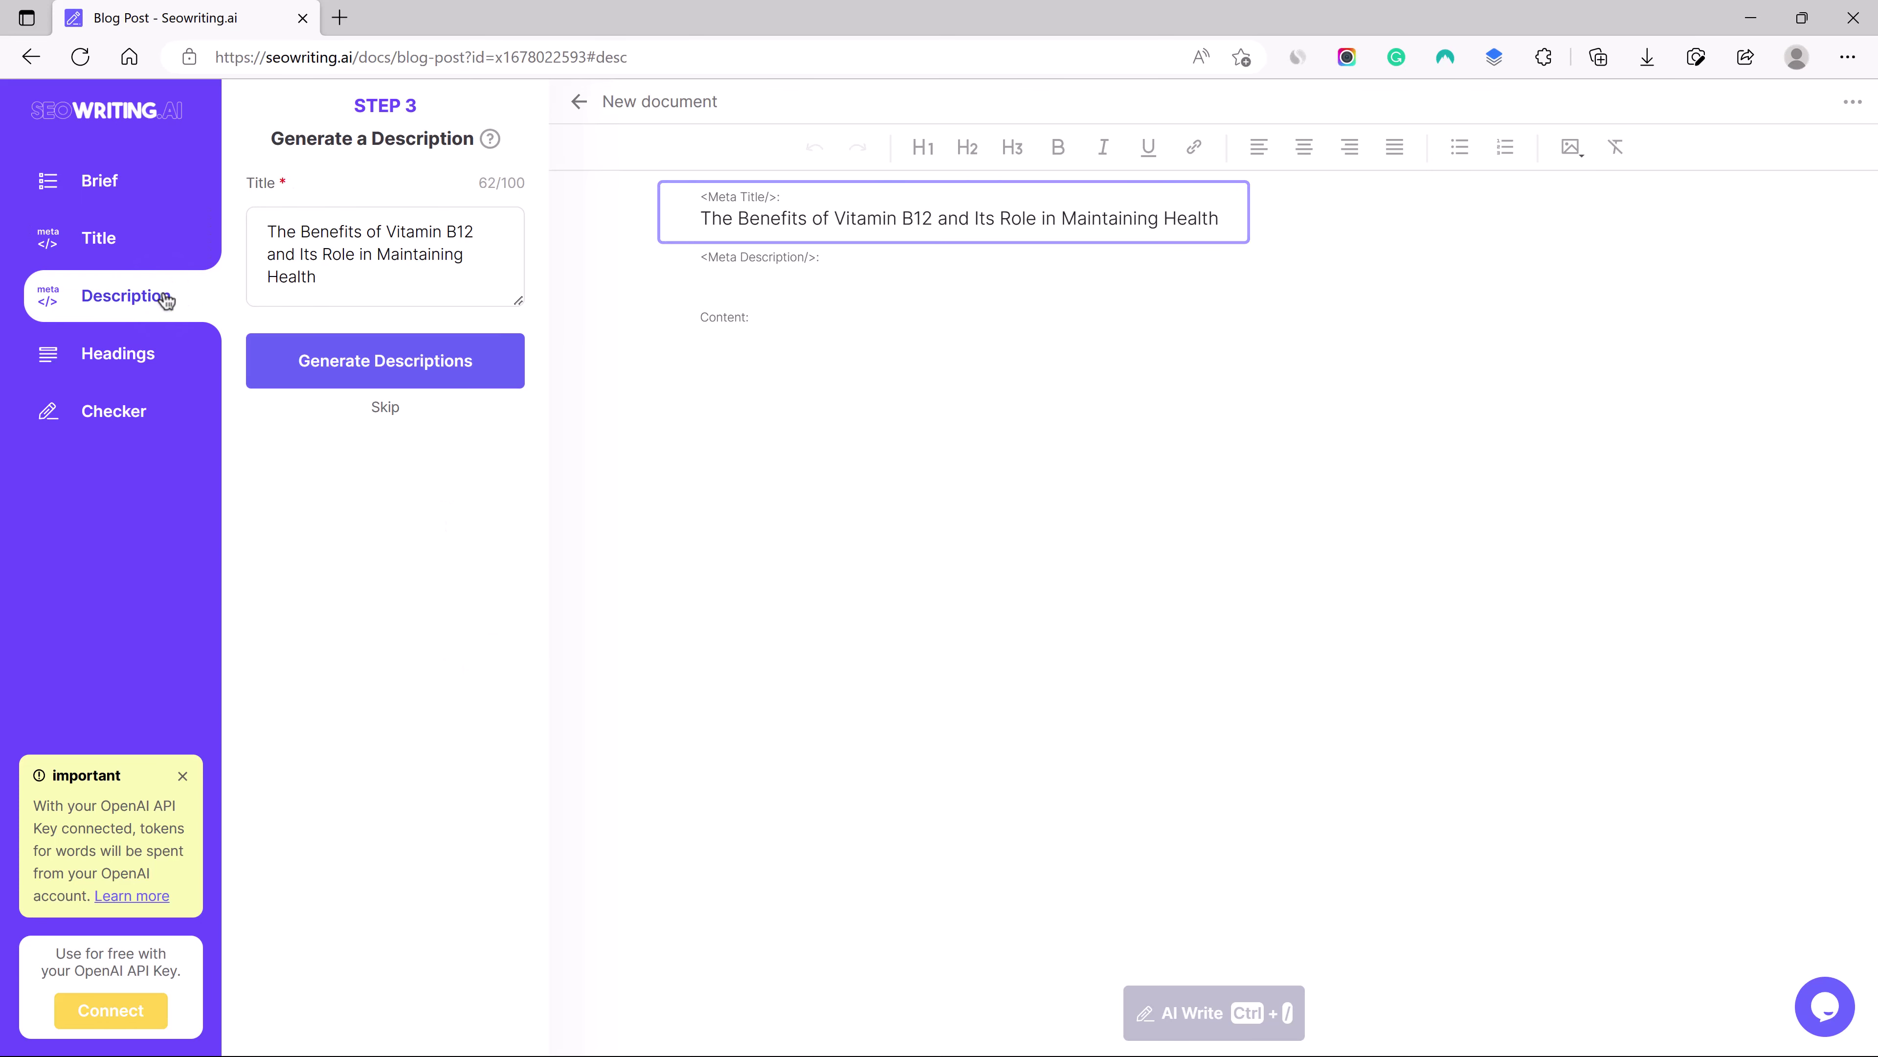
pyautogui.moveTo(338, 281); pyautogui.dragTo(254, 222)
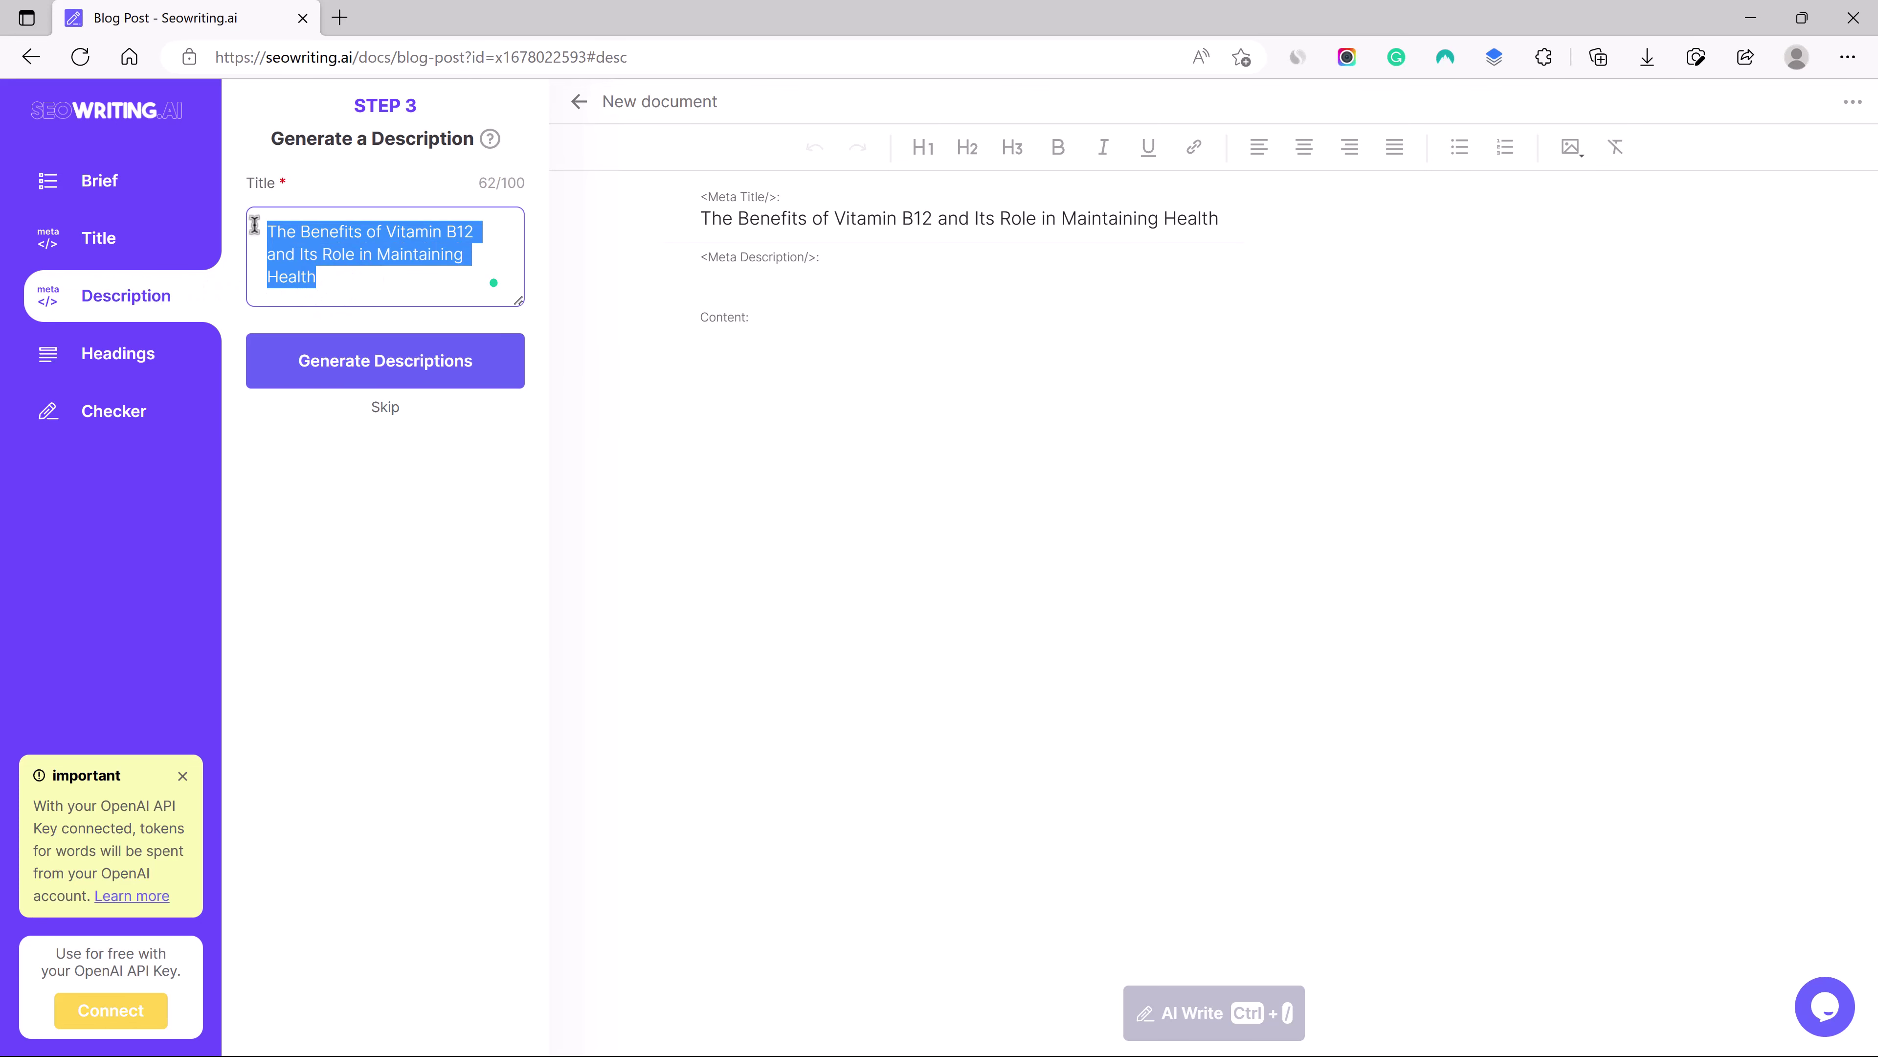
pyautogui.click(355, 252)
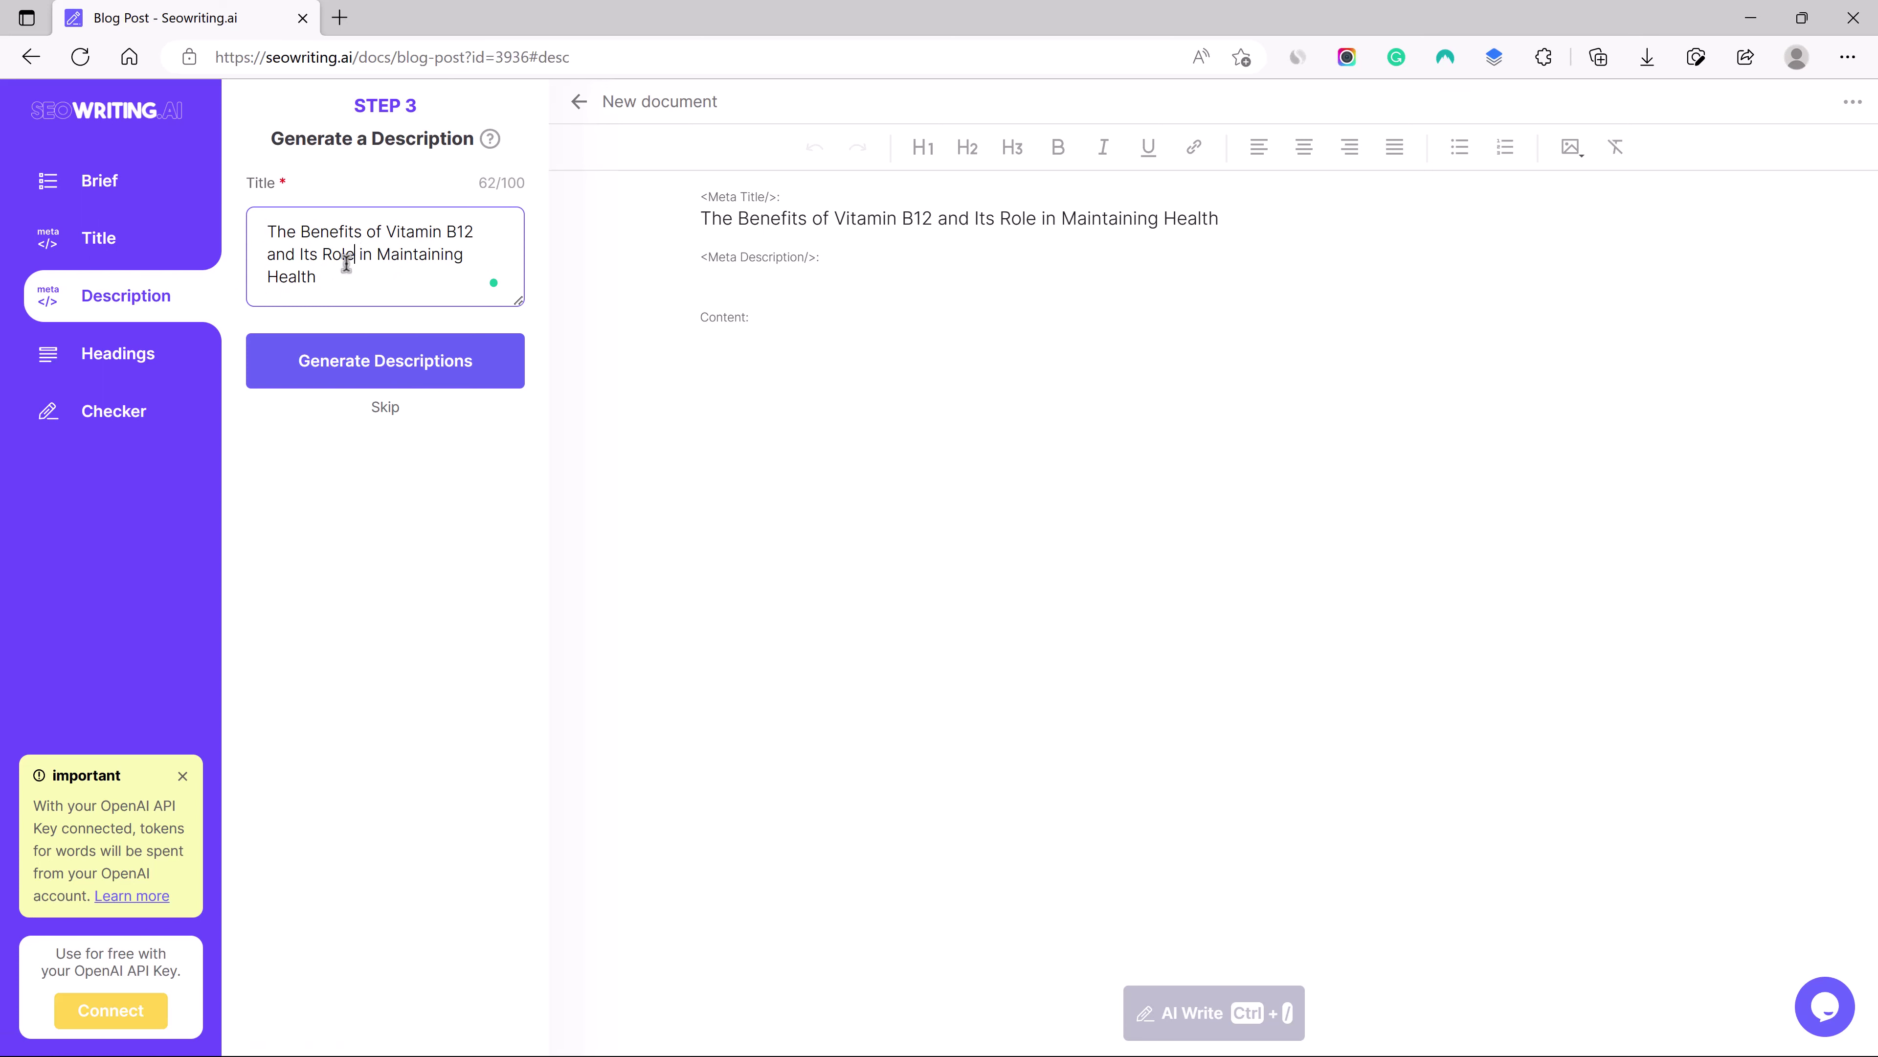
pyautogui.moveTo(330, 287); pyautogui.dragTo(242, 230)
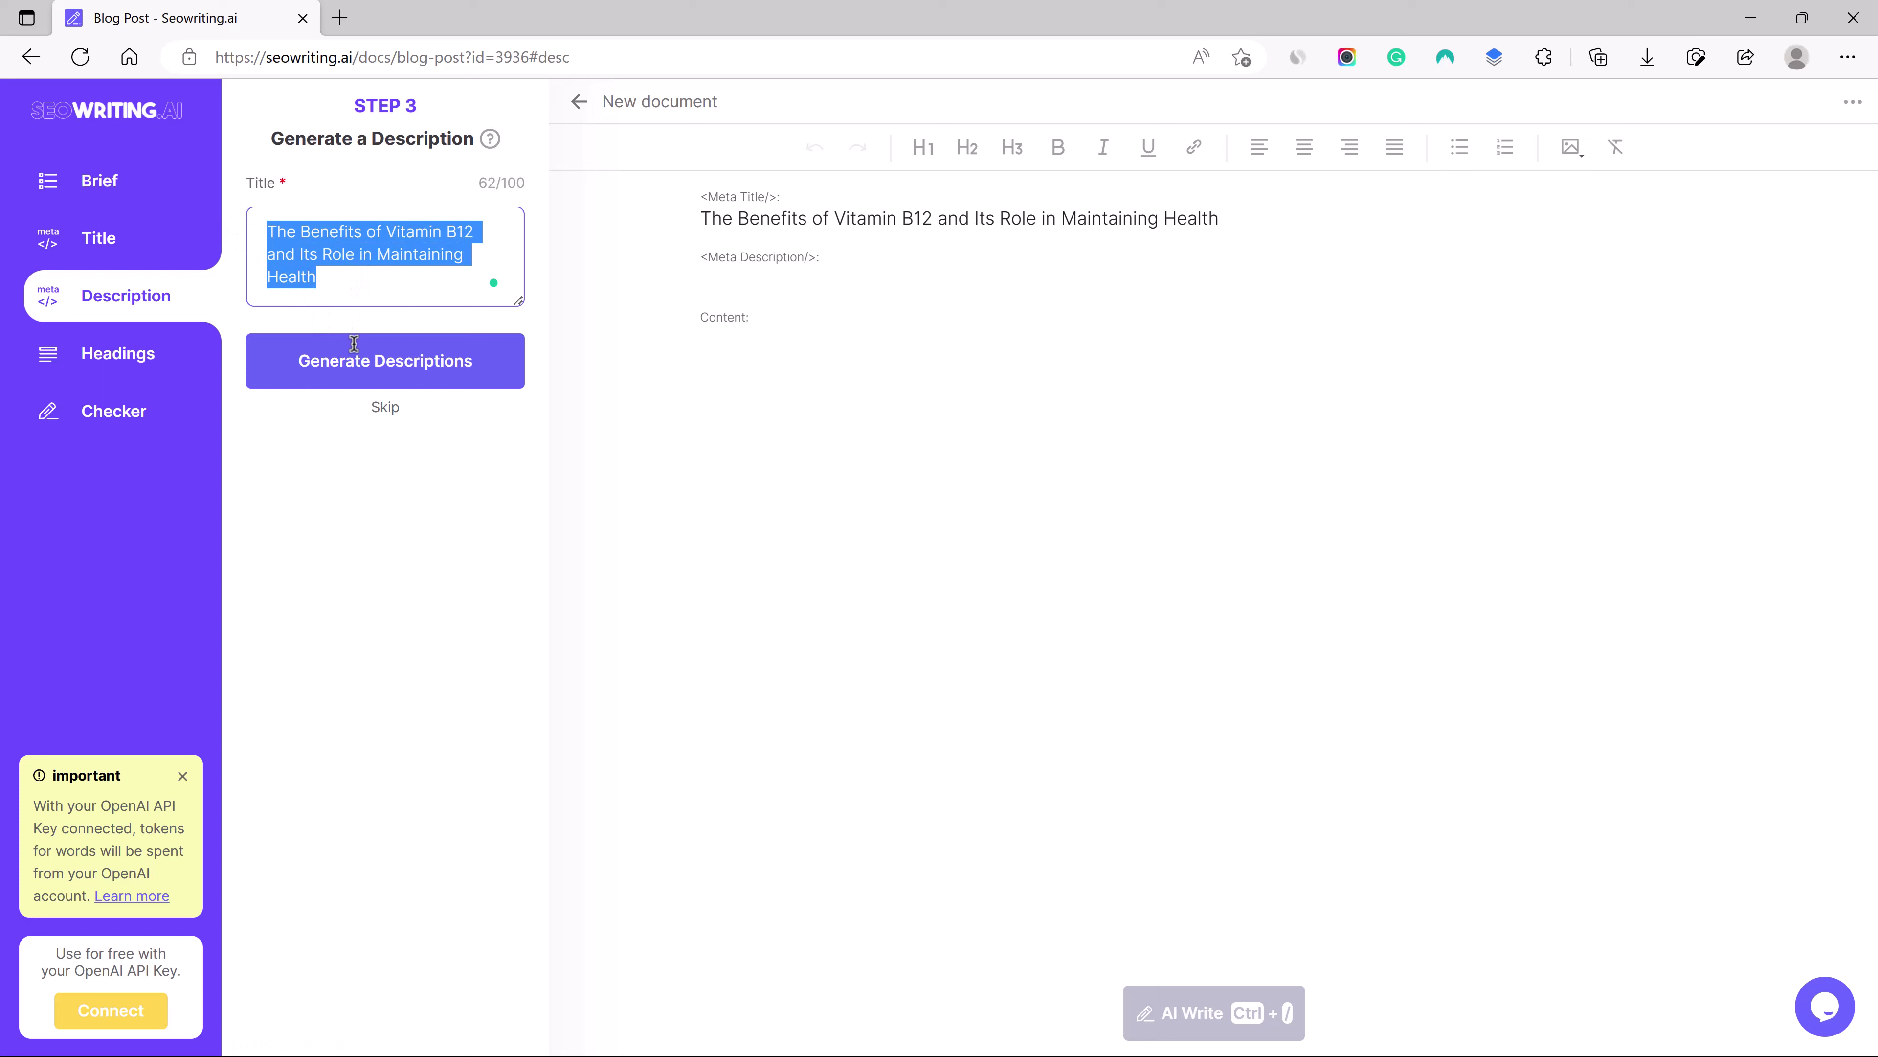
pyautogui.click(371, 364)
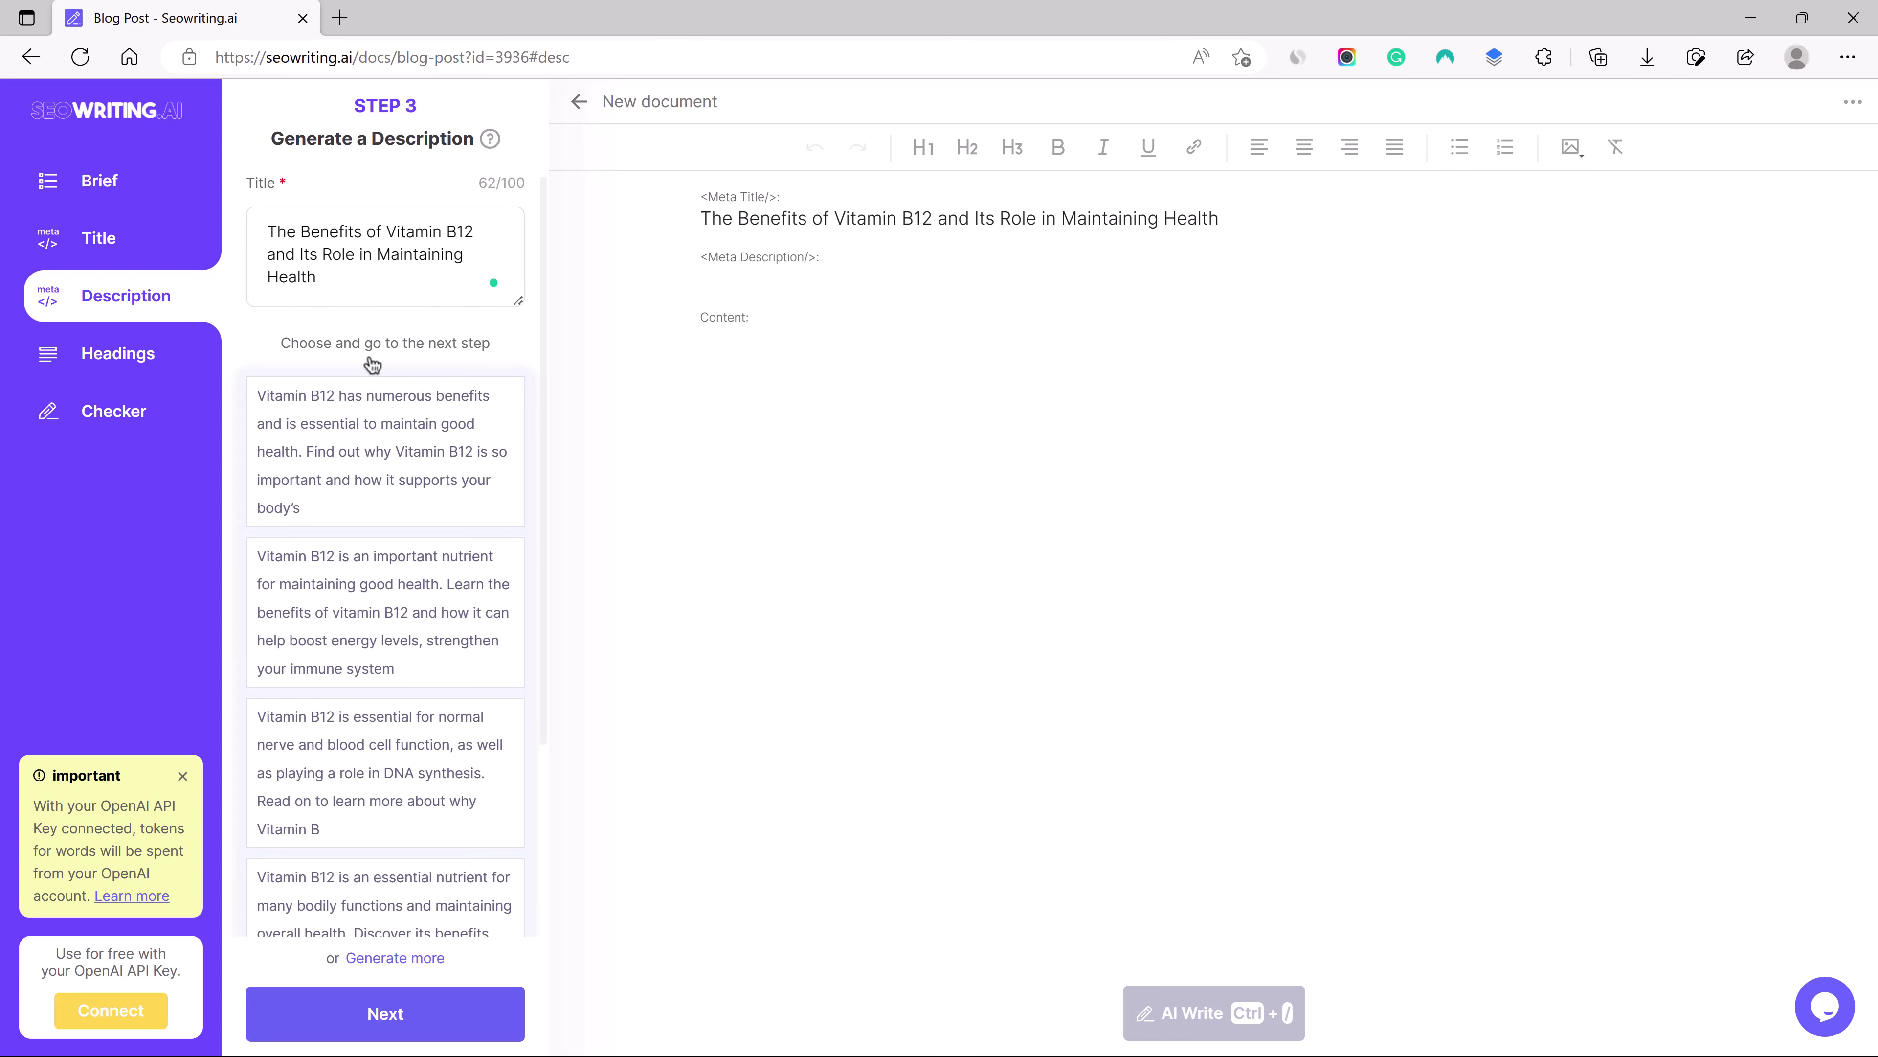
pyautogui.scroll(-2, 348, 436)
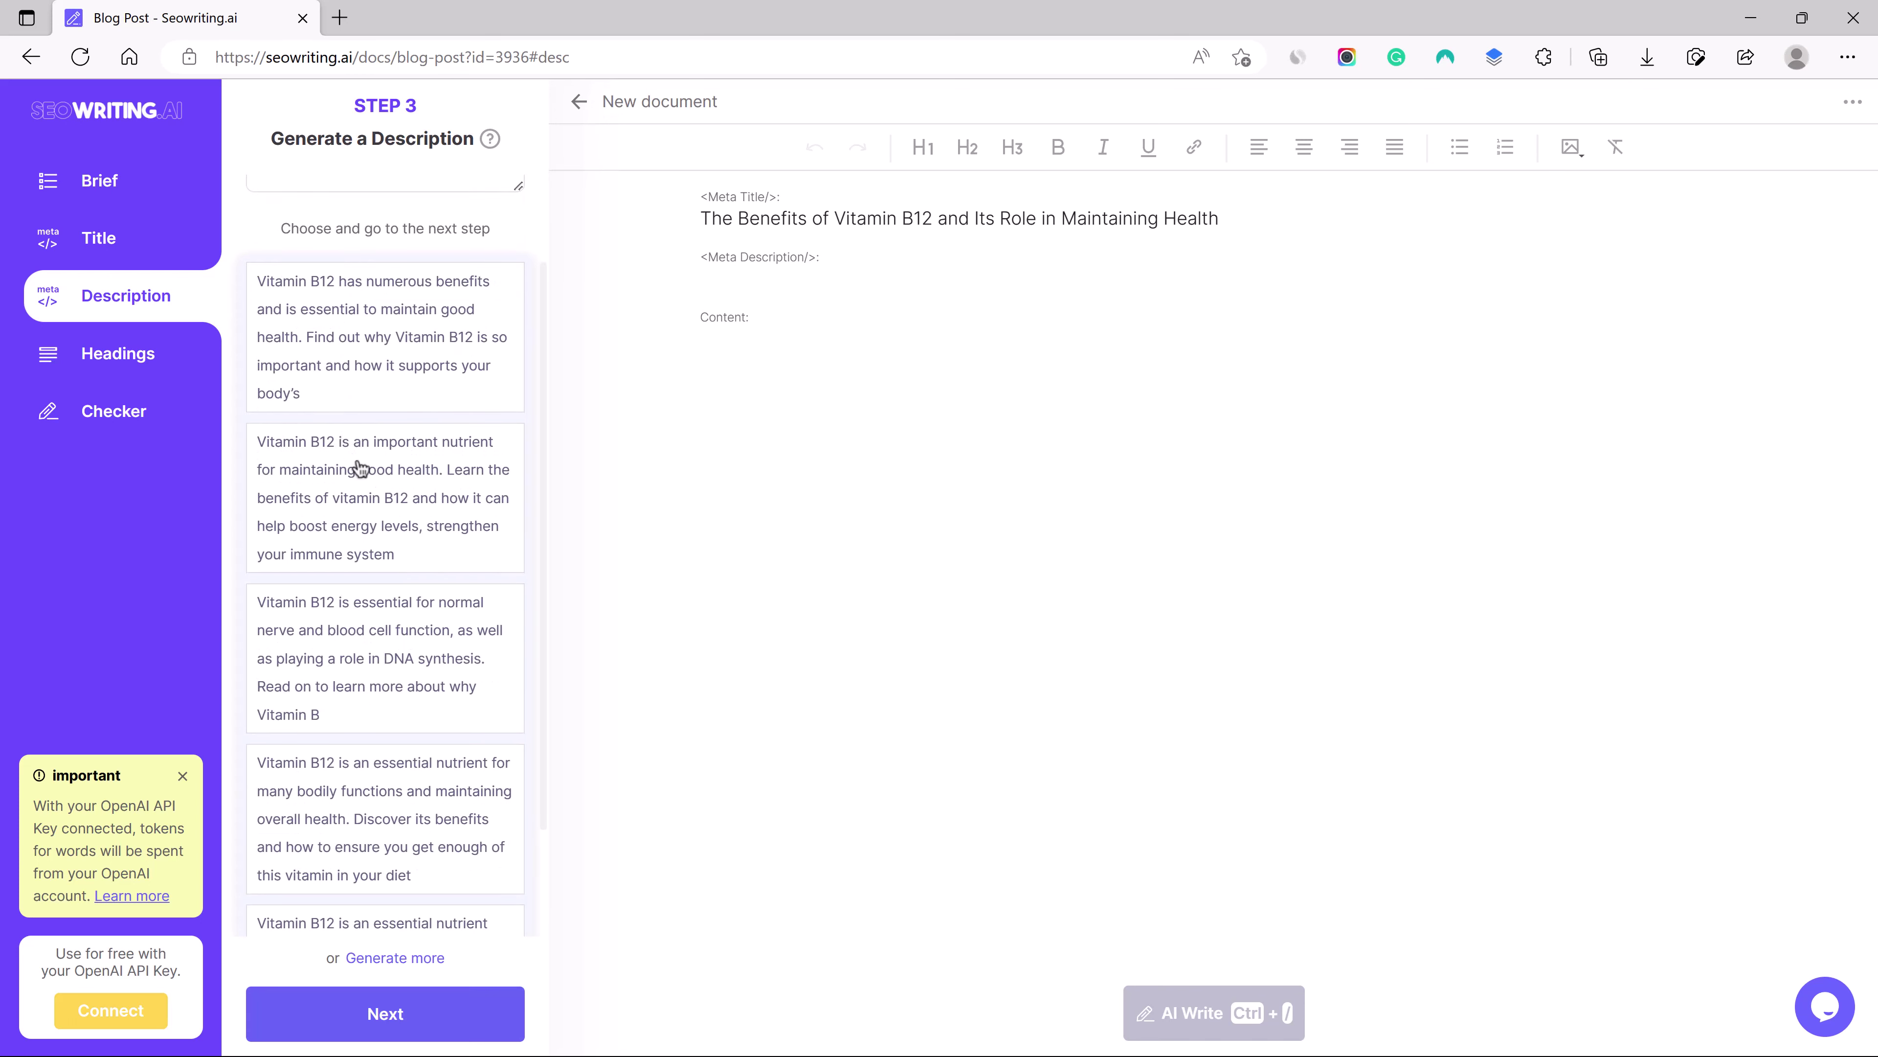
pyautogui.click(382, 495)
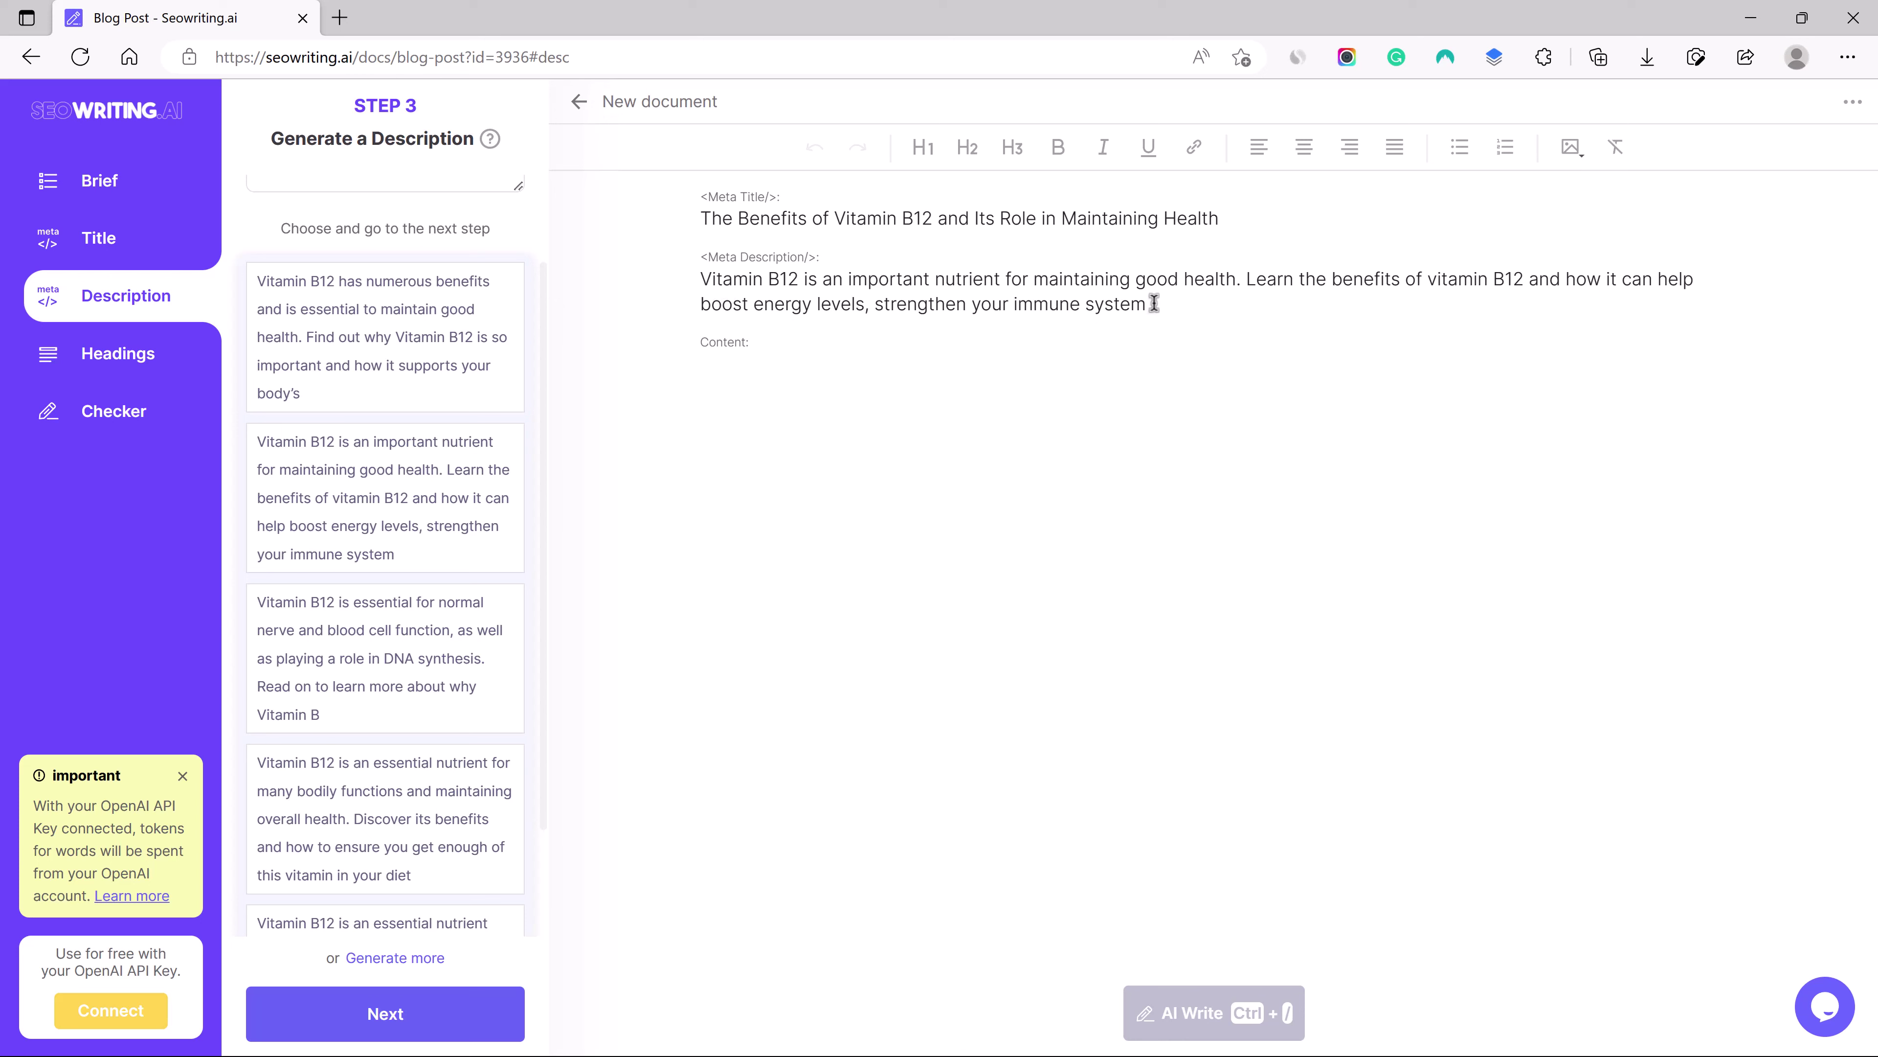
pyautogui.moveTo(1153, 303)
pyautogui.mouseDown()
pyautogui.moveTo(701, 280)
pyautogui.moveTo(1213, 218)
pyautogui.mouseUp()
pyautogui.click(1211, 218)
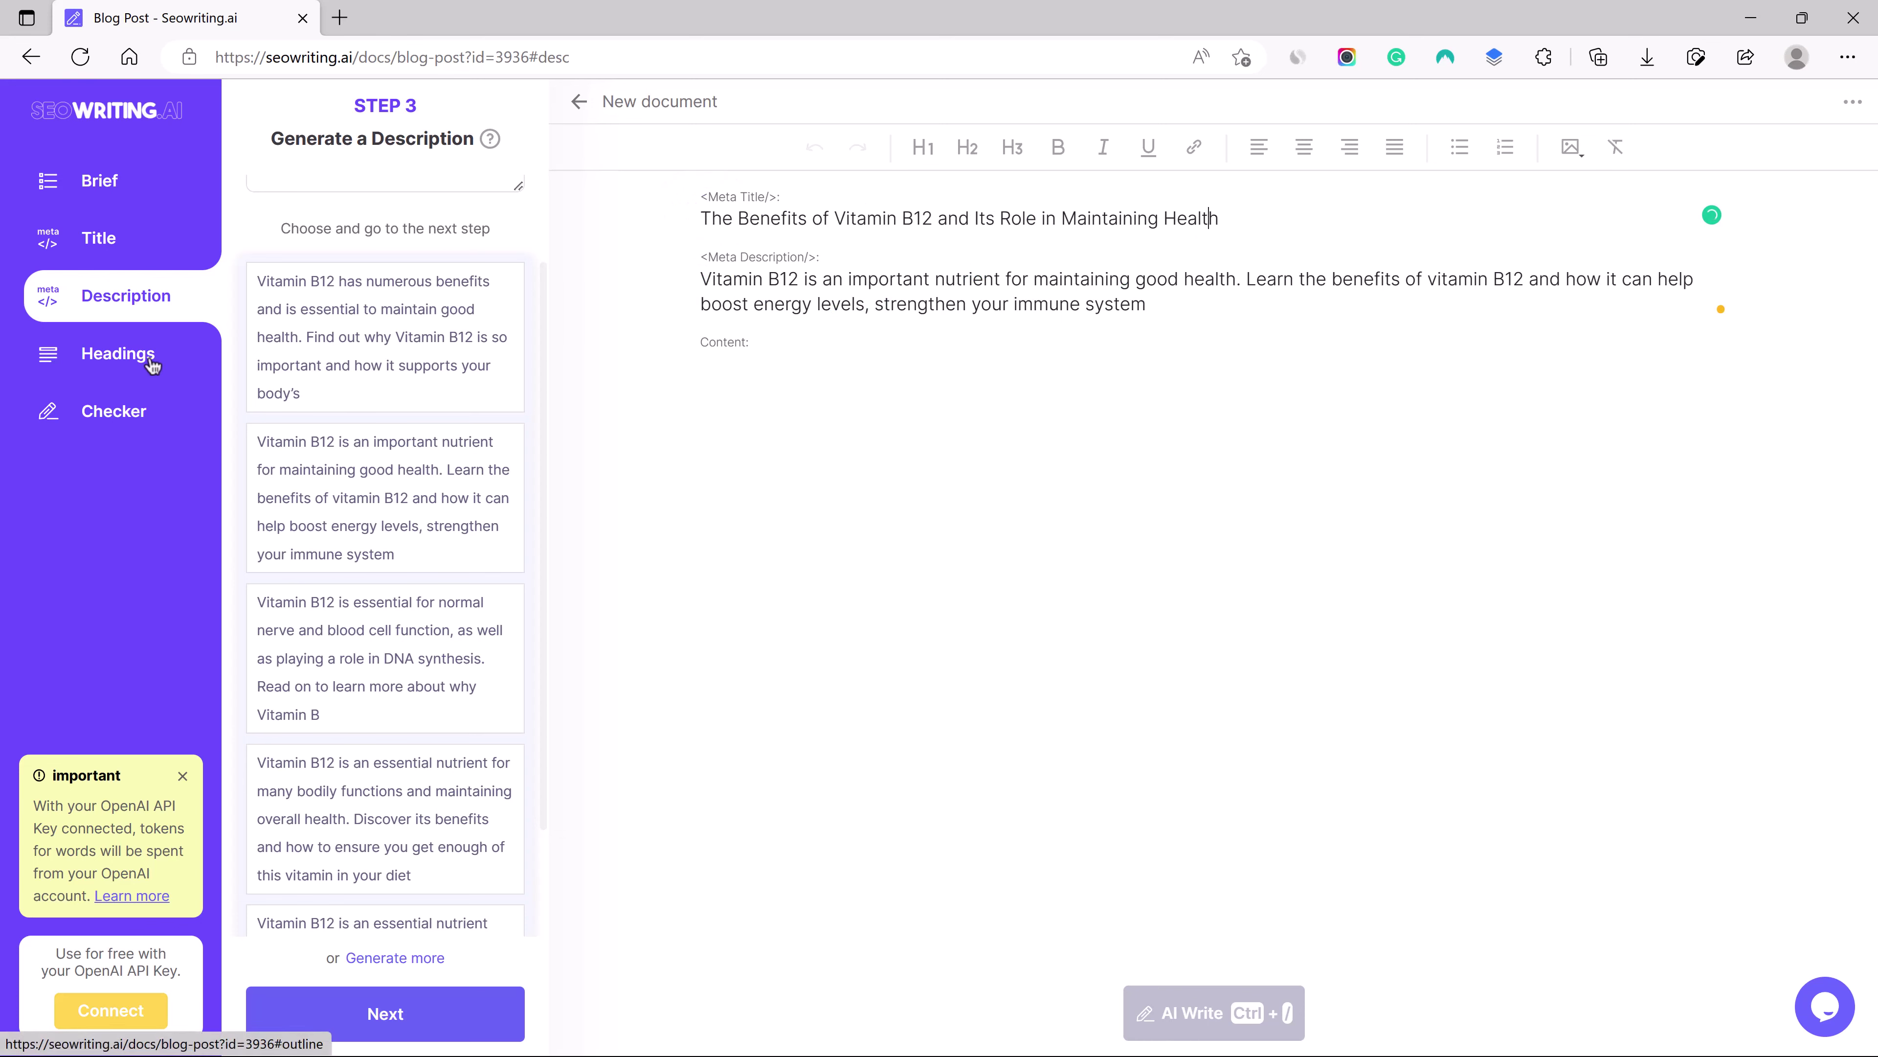
# Generate the outline's H2 headings, from 'What Is Vitamin B12?' to 'Vitamin B12 Deficiency Symptoms'.
pyautogui.click(447, 1015)
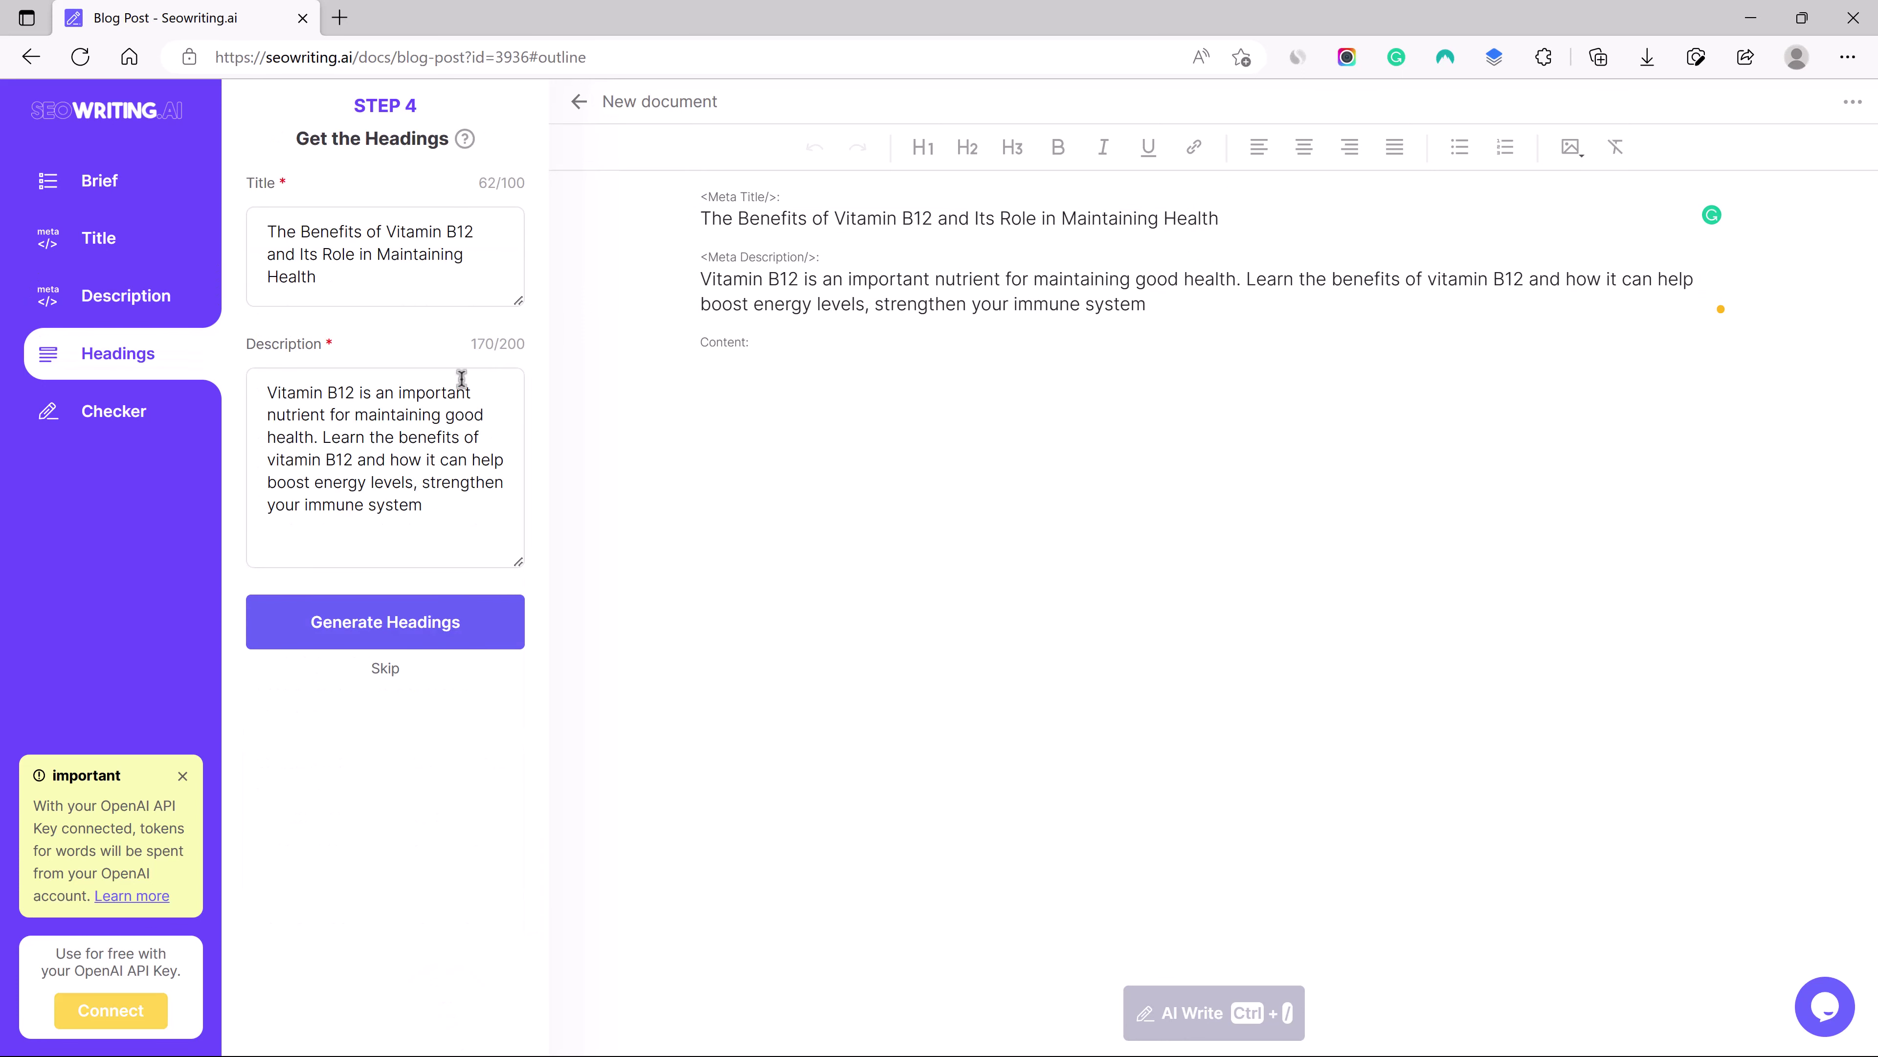
pyautogui.moveTo(464, 260); pyautogui.dragTo(243, 195)
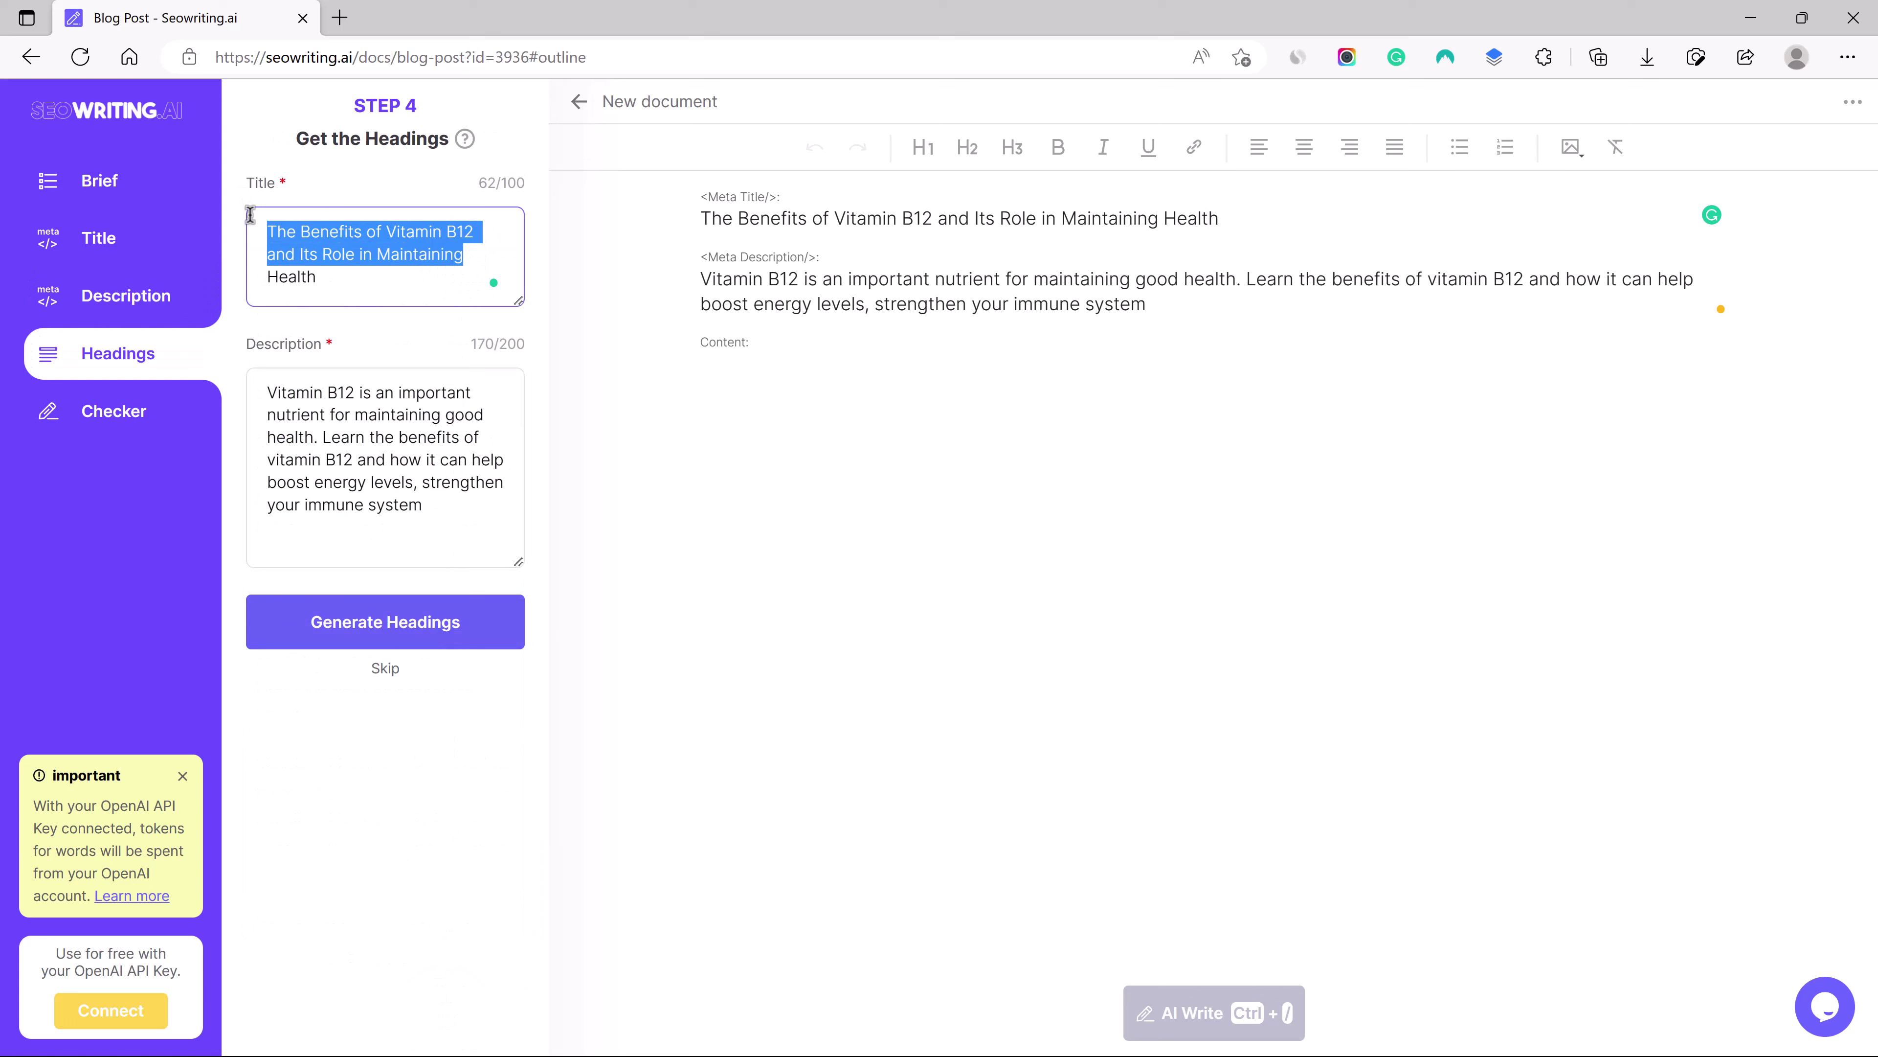
pyautogui.click(446, 623)
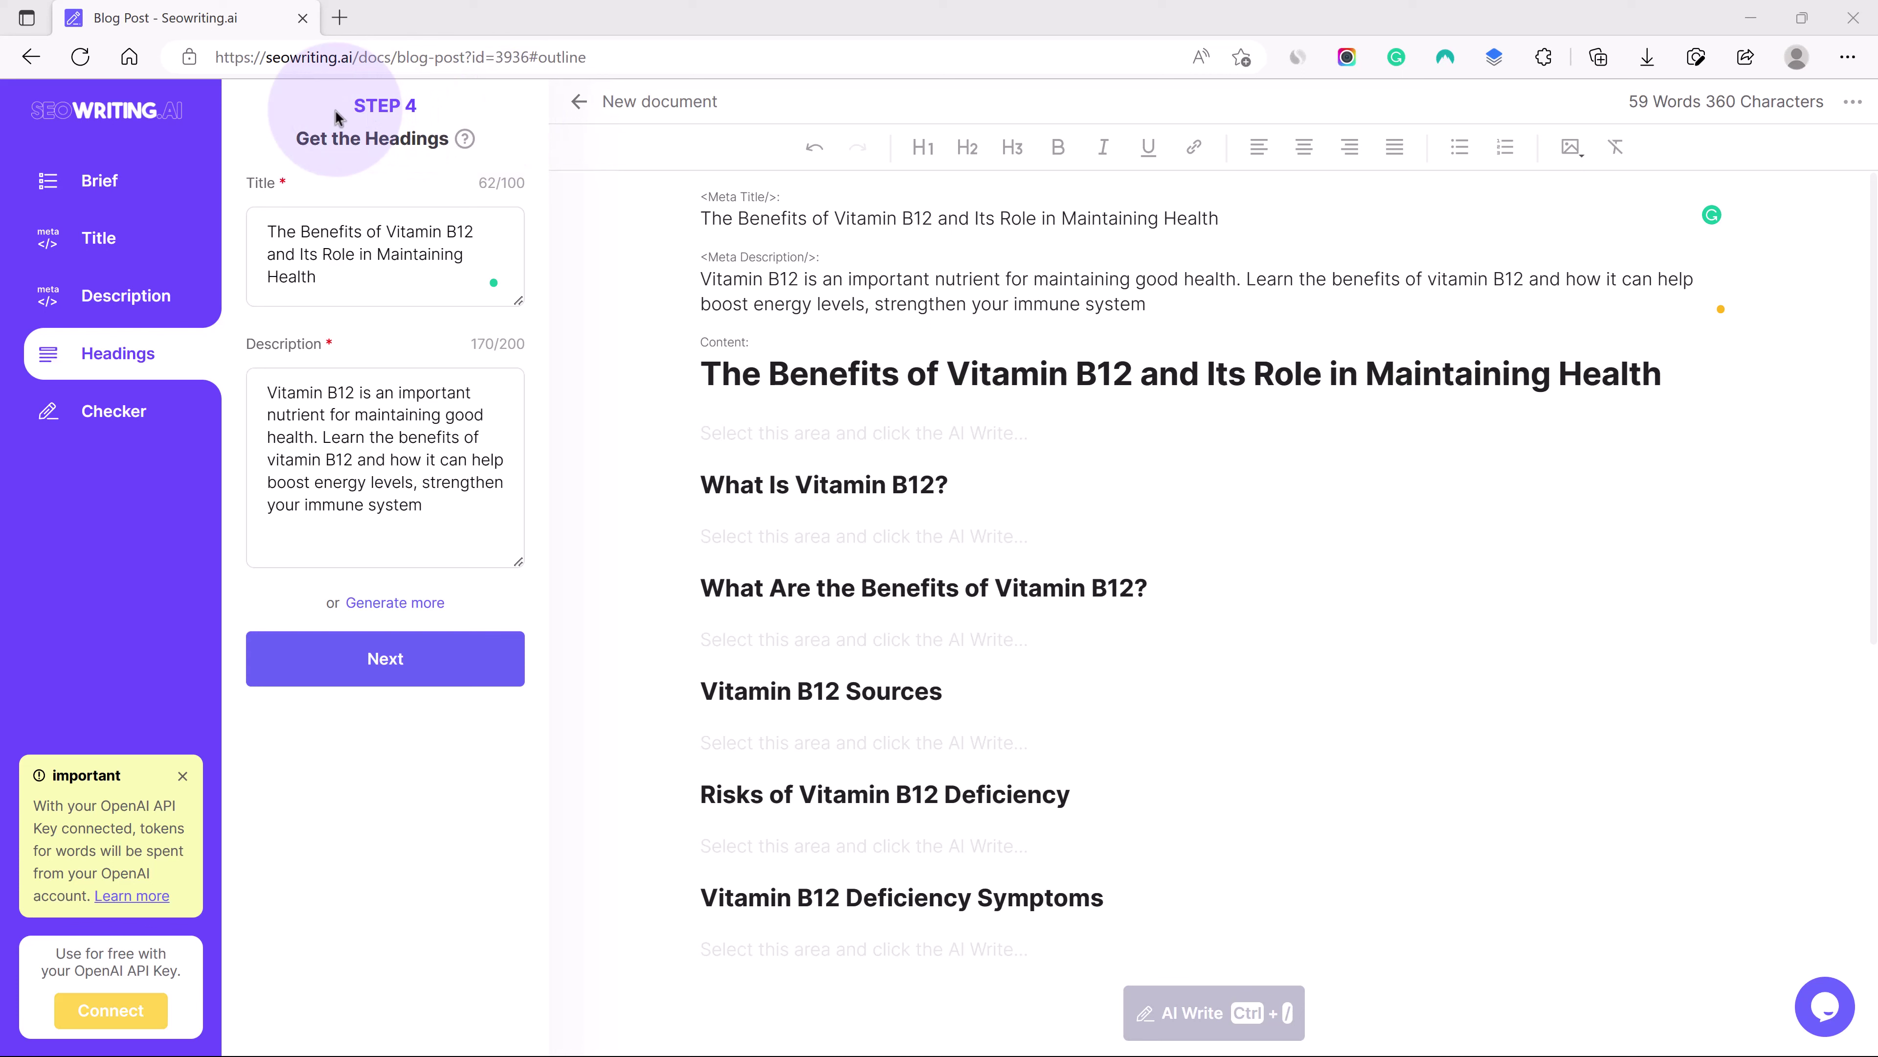
pyautogui.click(990, 381)
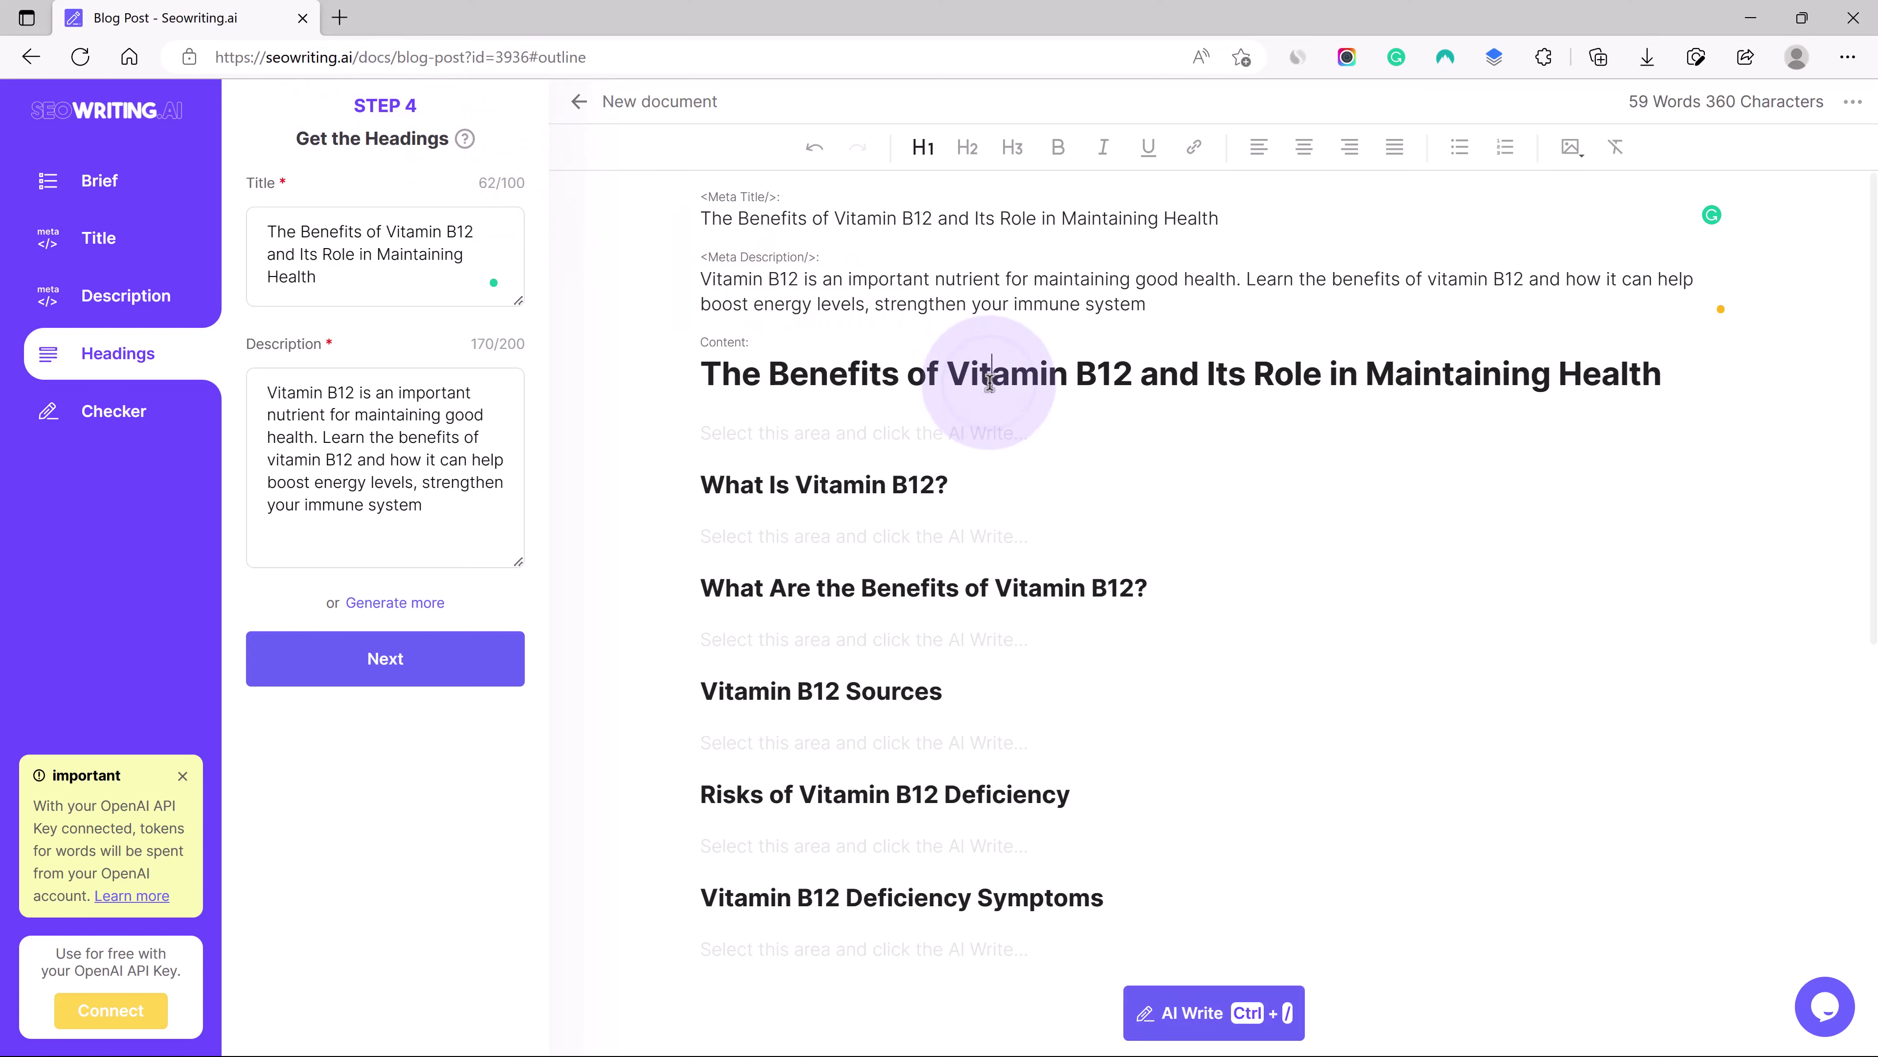
pyautogui.tripleClick(989, 381)
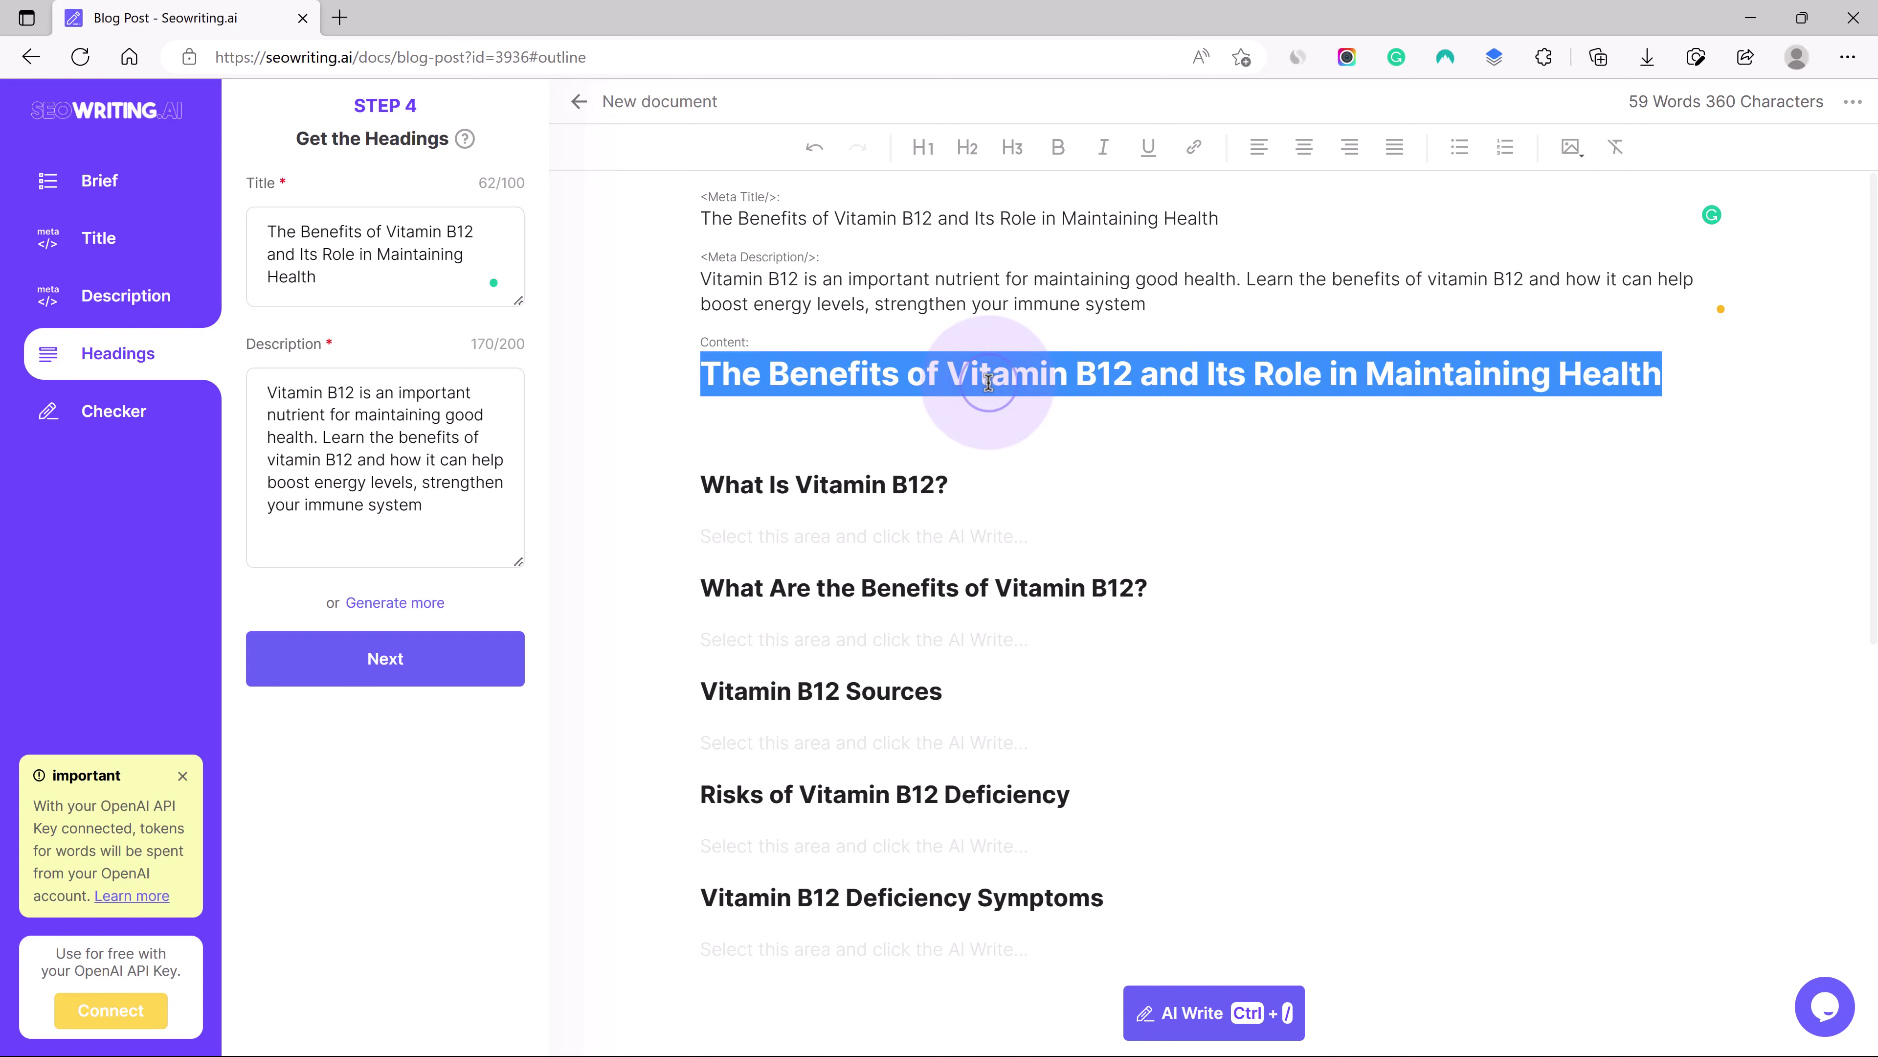
pyautogui.click(963, 381)
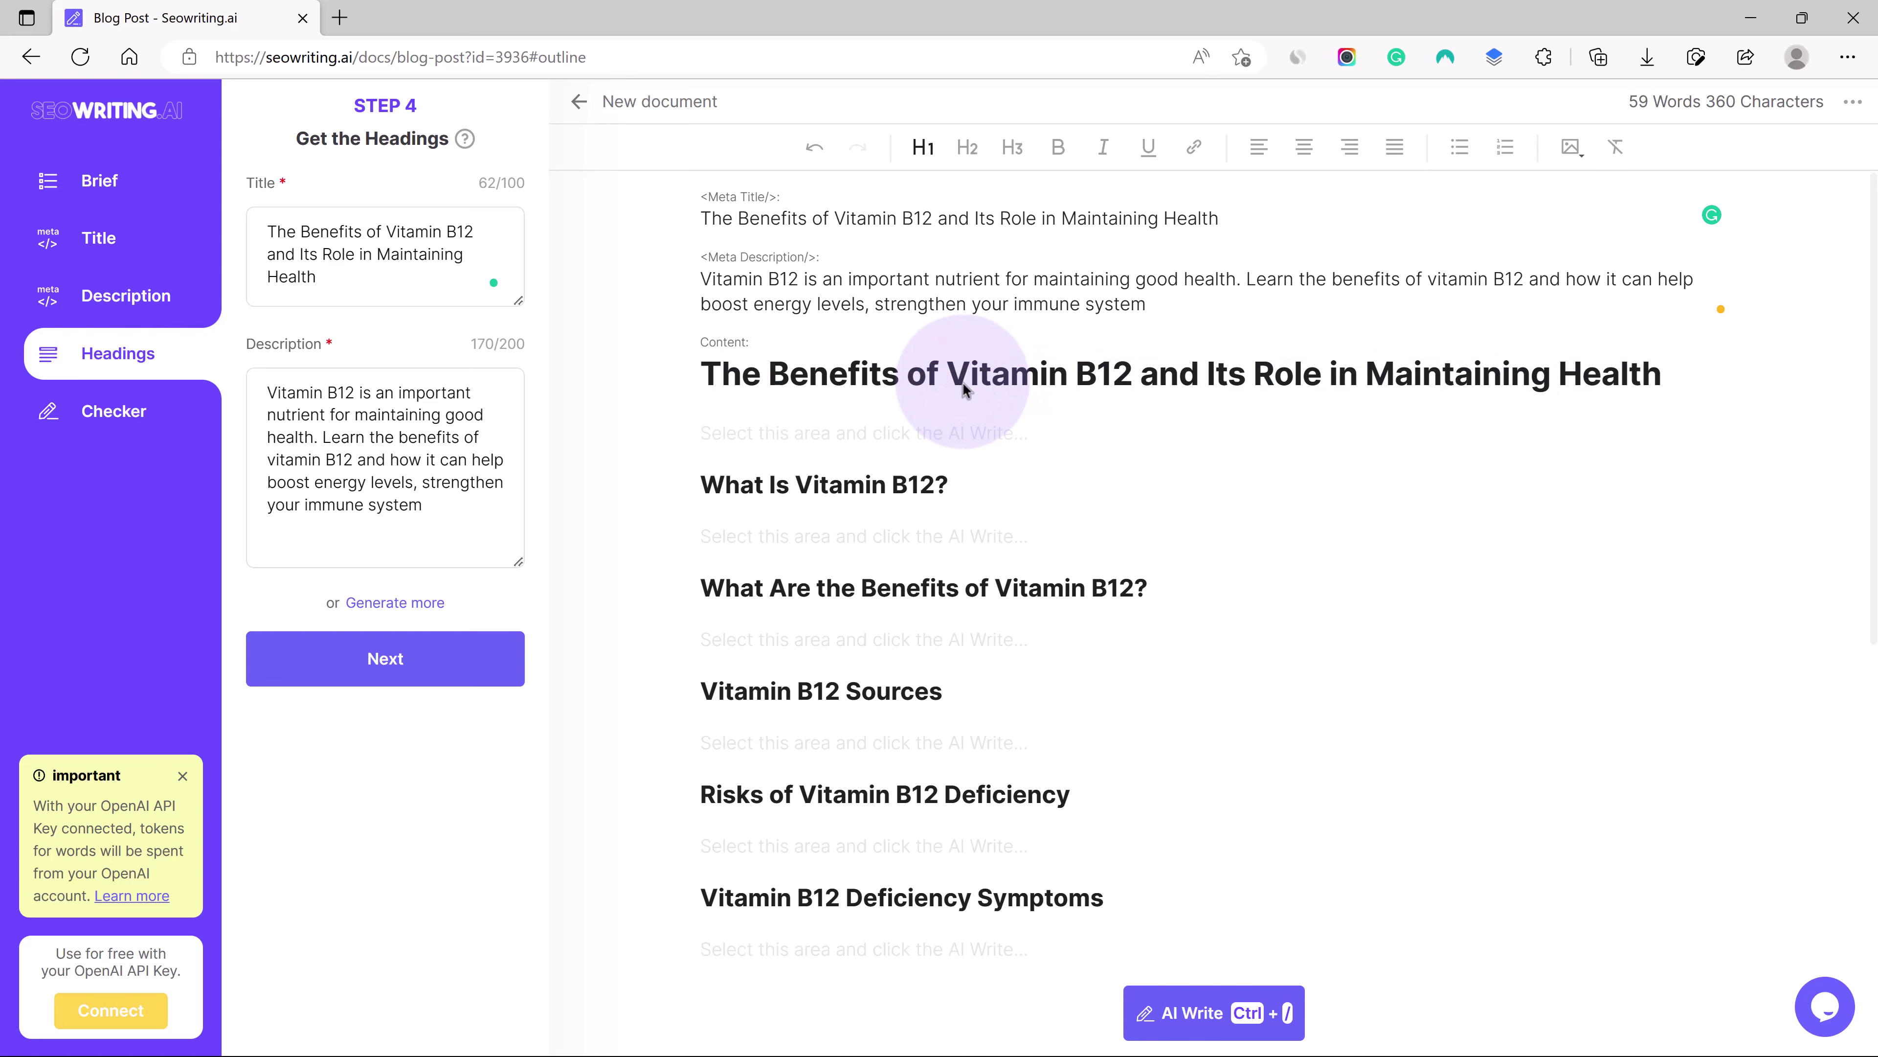
# AI-write the introduction and the 'What Is Vitamin B12?' section.
pyautogui.click(765, 428)
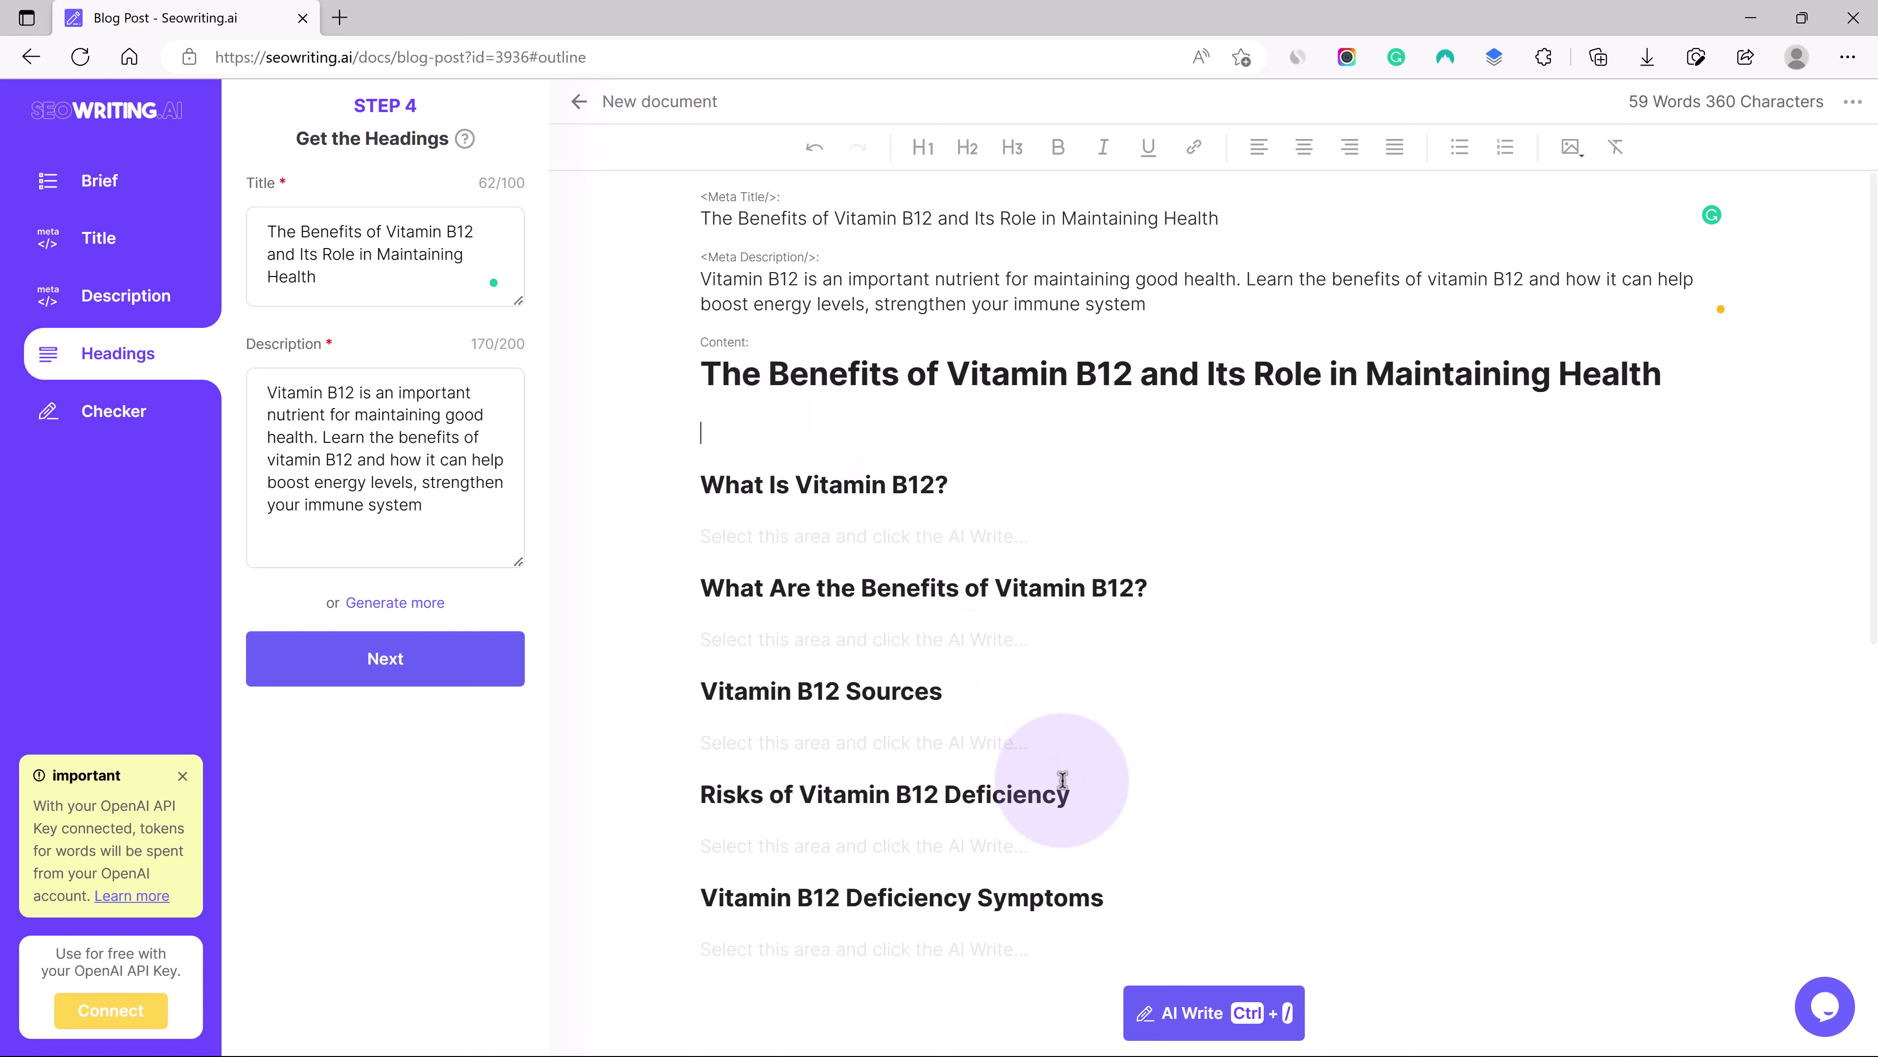
pyautogui.hotkey('ctrl', '/')
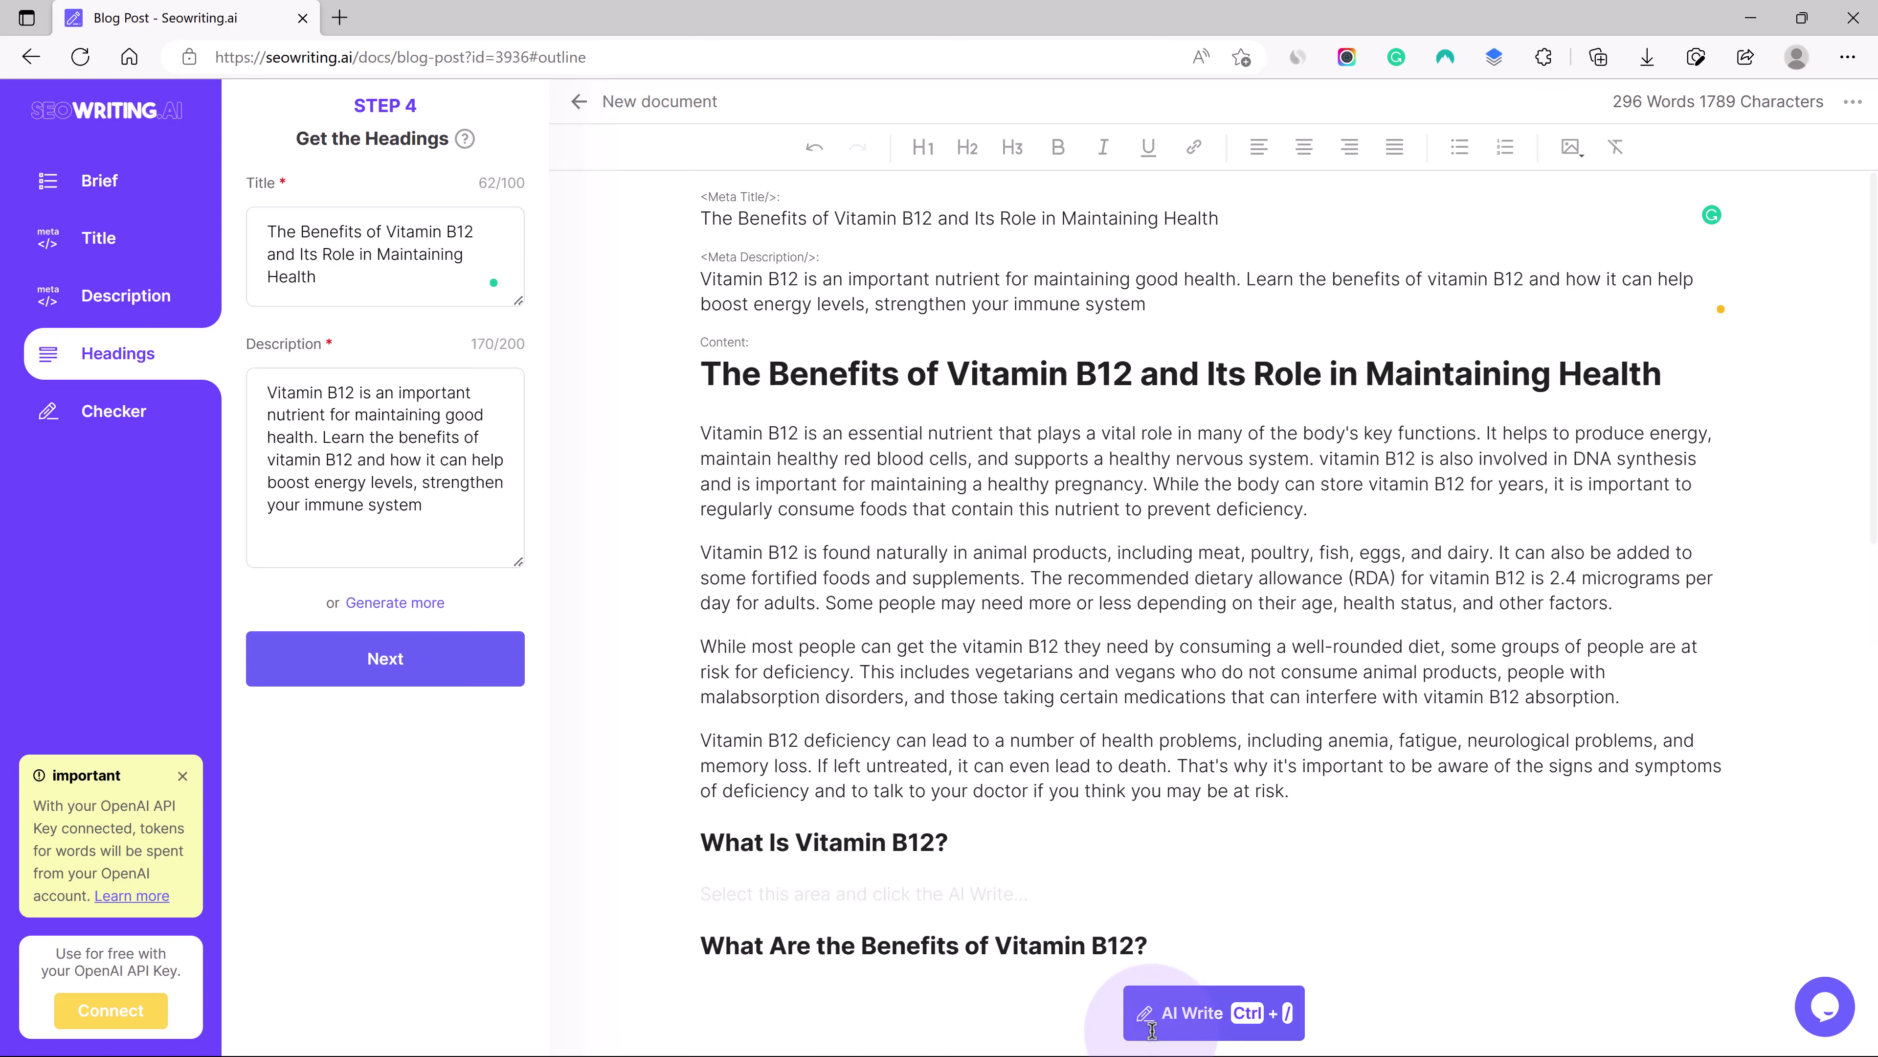
pyautogui.scroll(-3, 1139, 1021)
pyautogui.scroll(1, 986, 547)
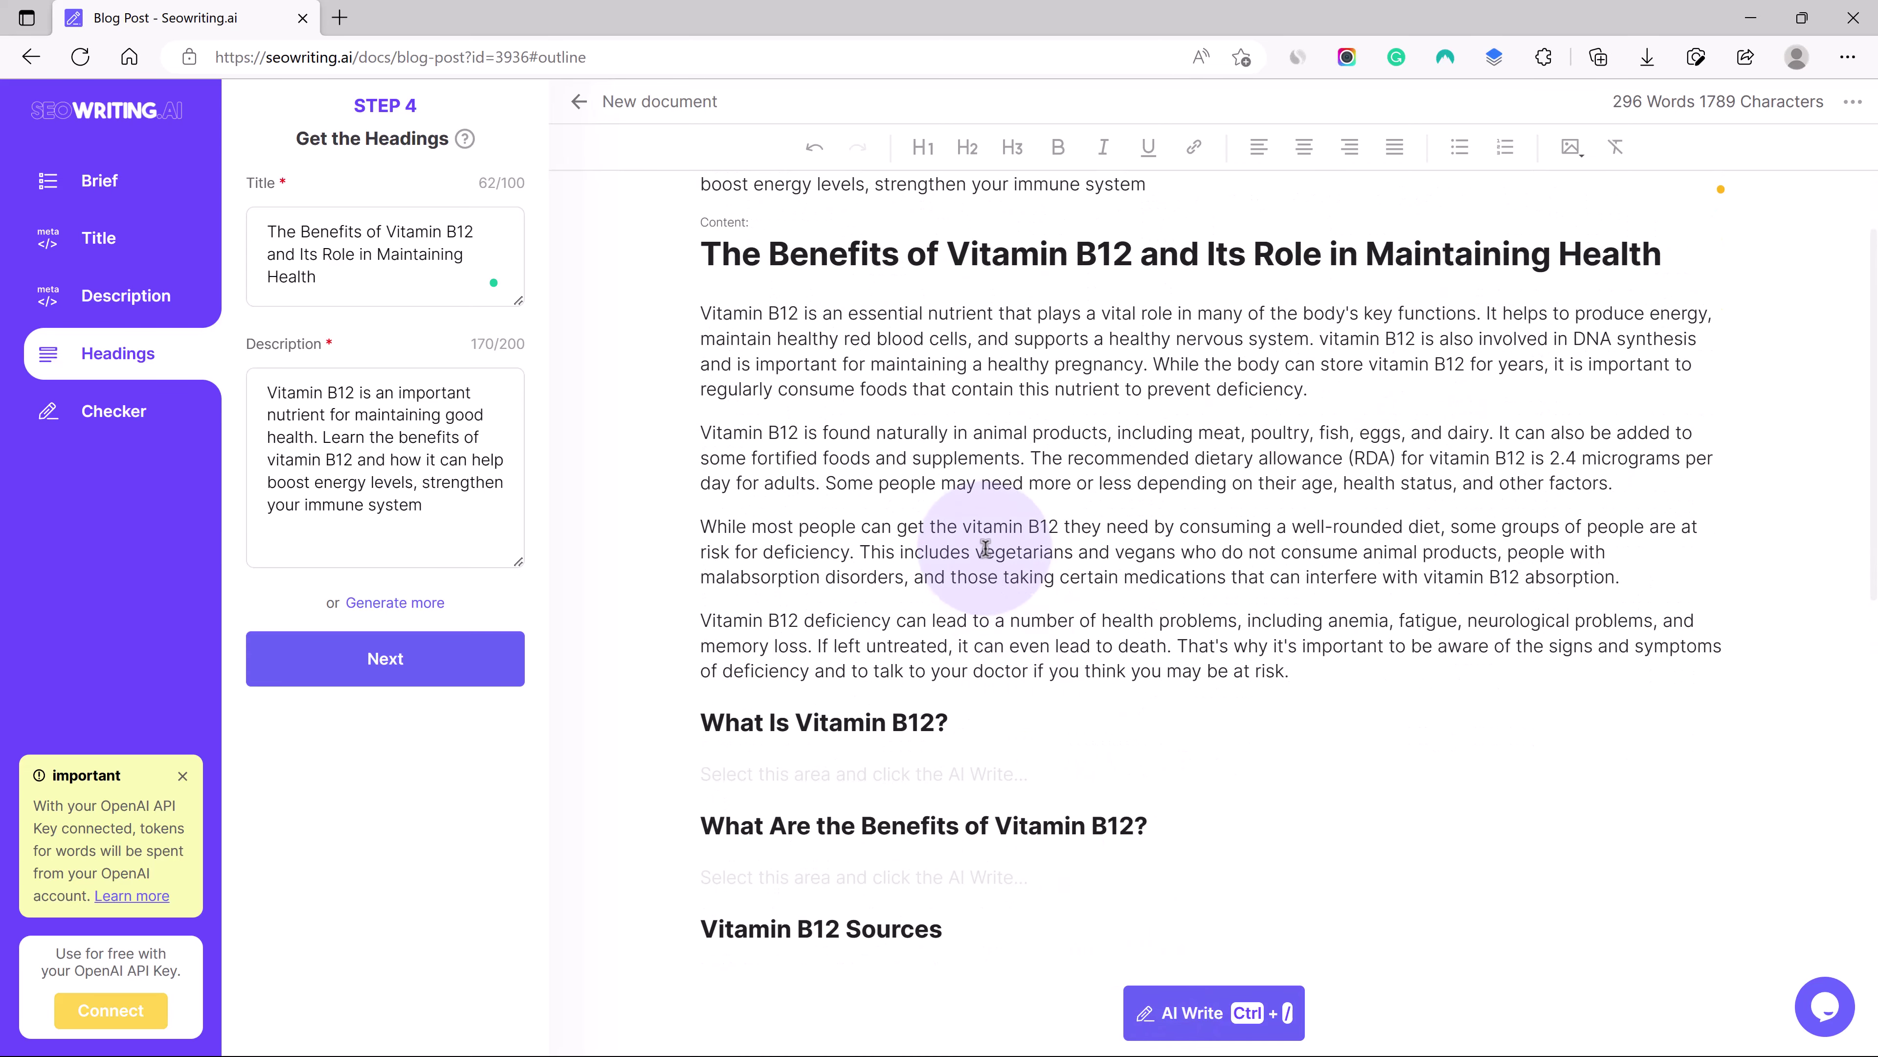
pyautogui.scroll(-3, 985, 547)
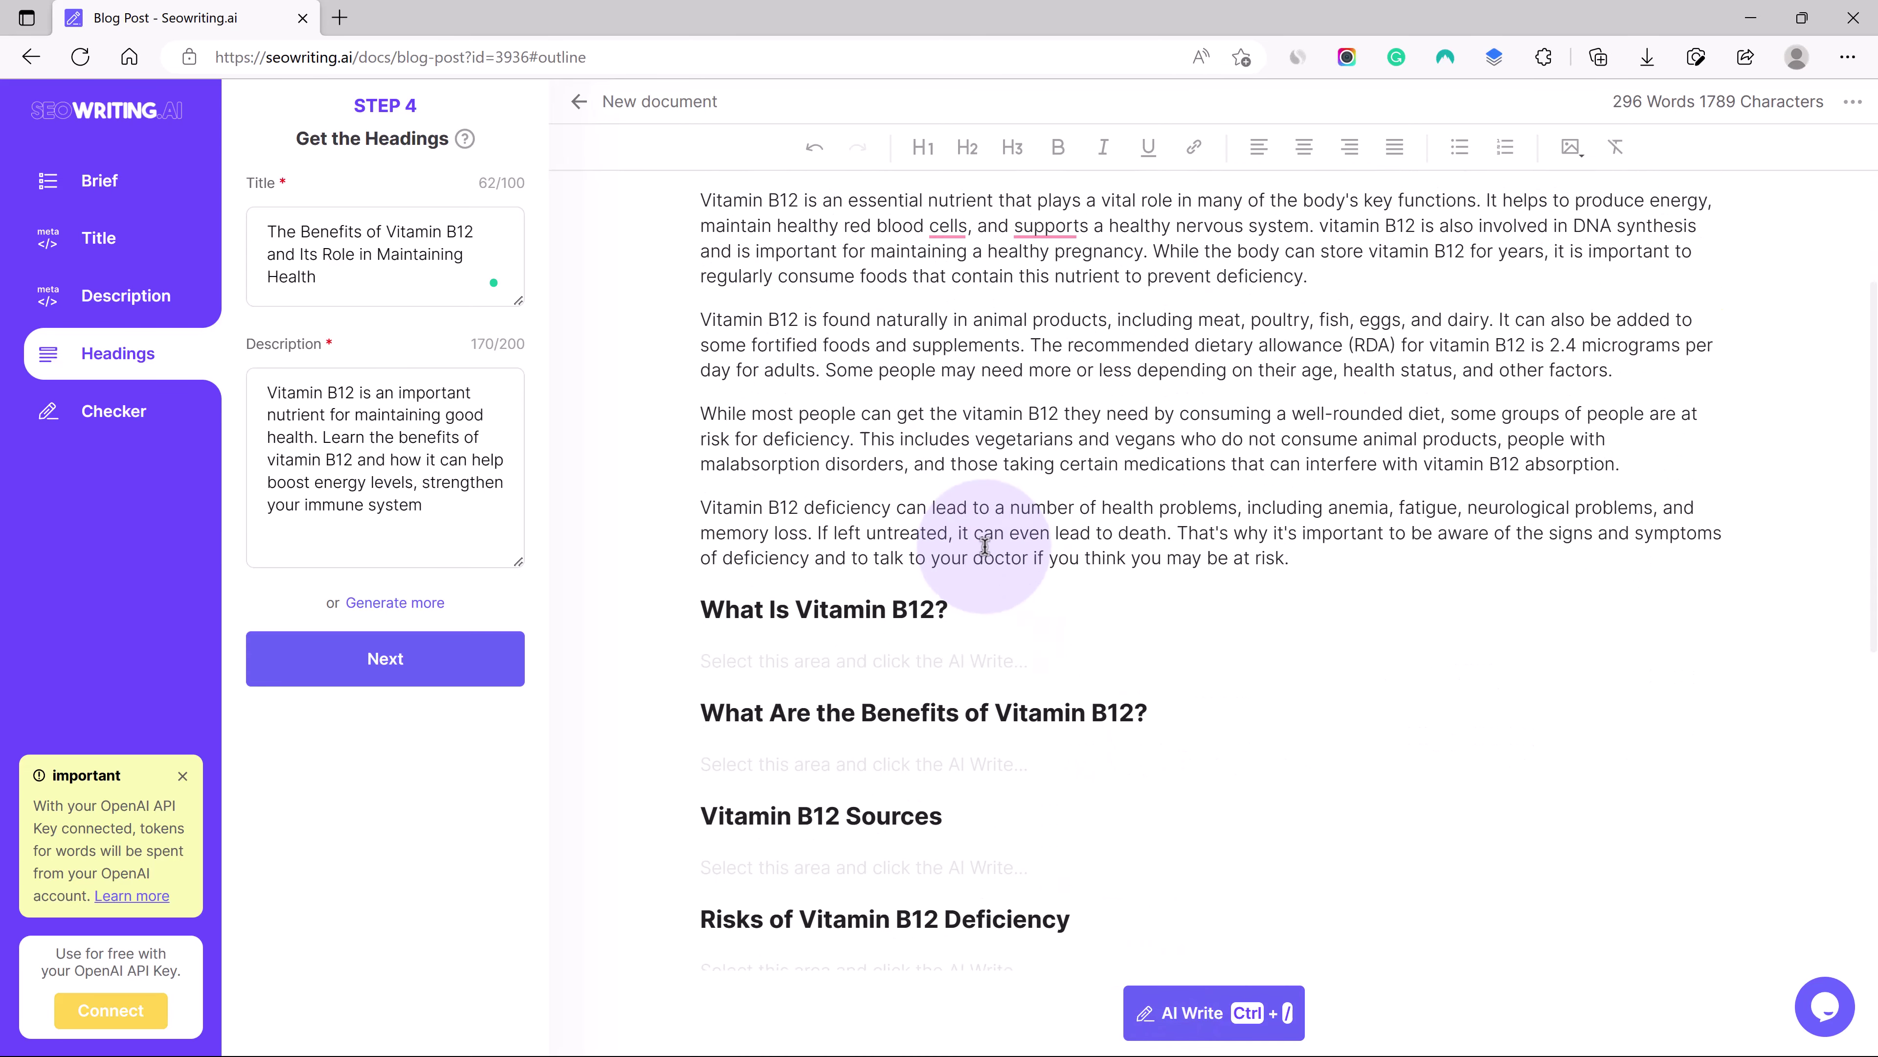
pyautogui.click(768, 525)
pyautogui.click(869, 522)
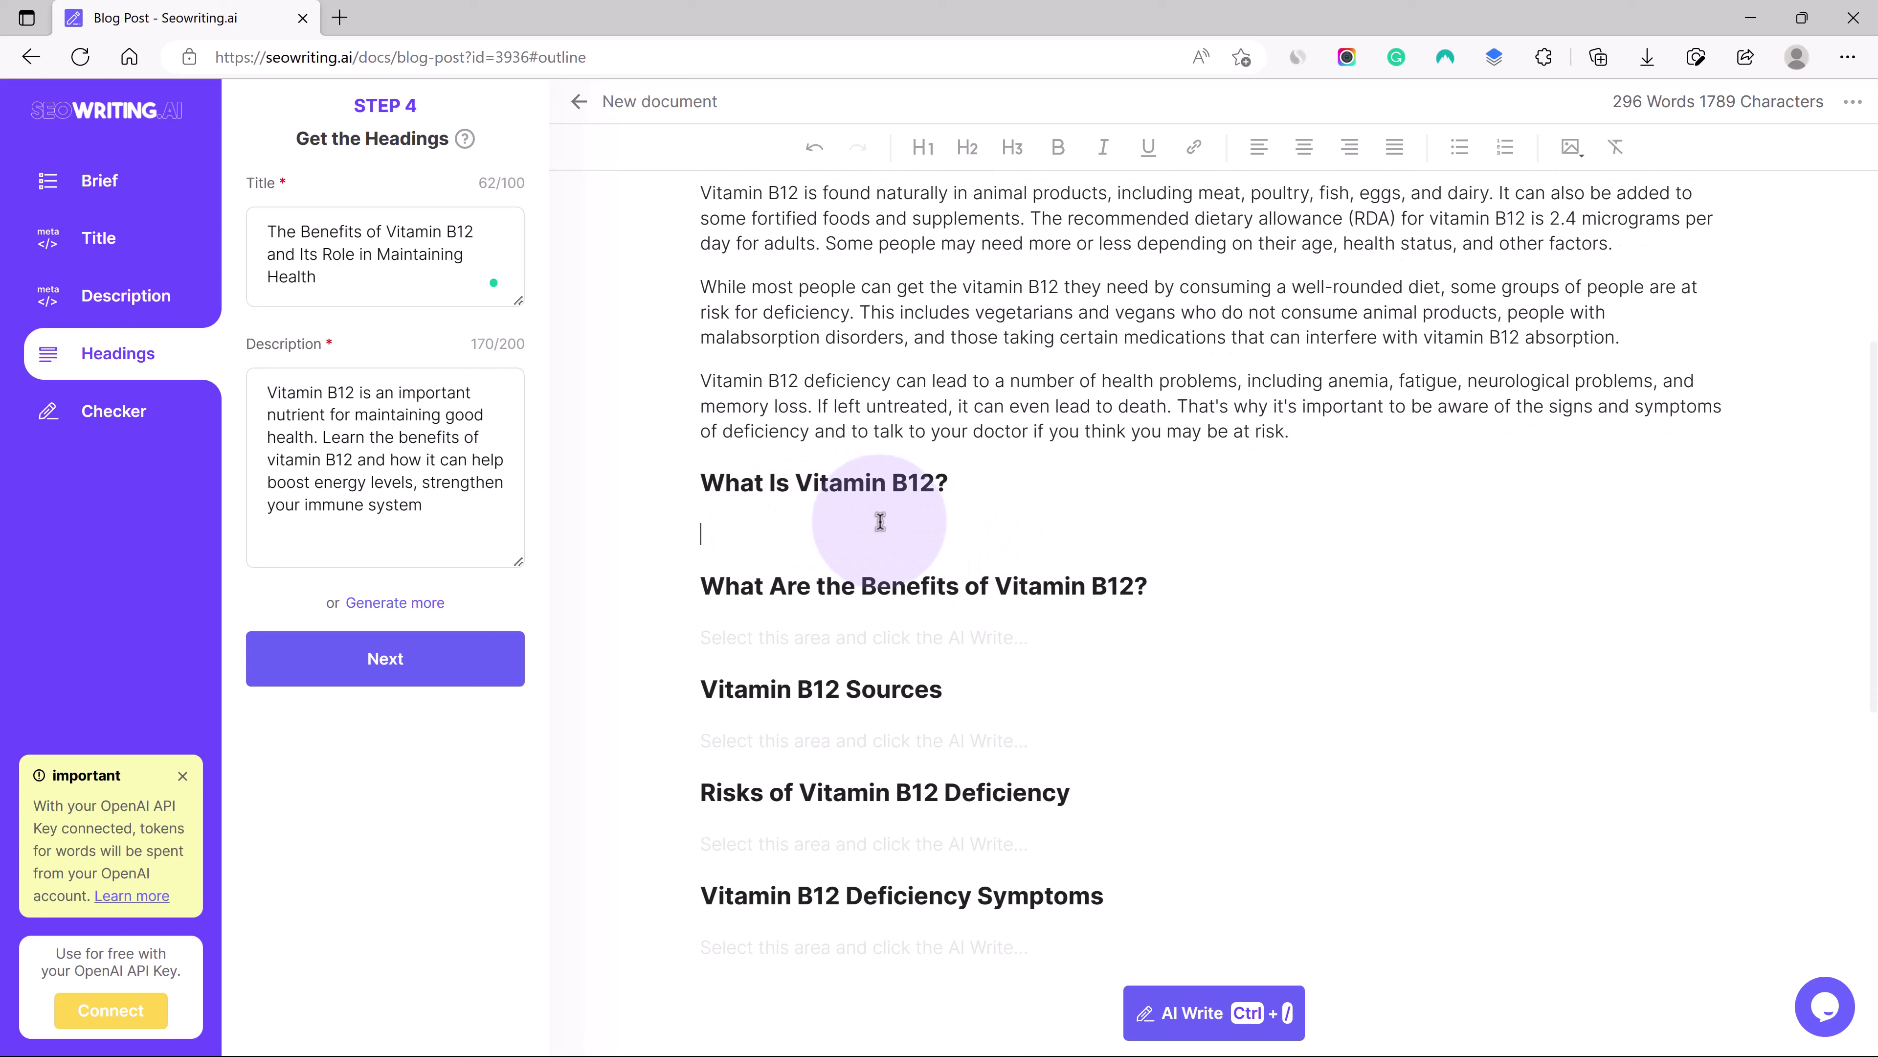
pyautogui.click(1228, 1012)
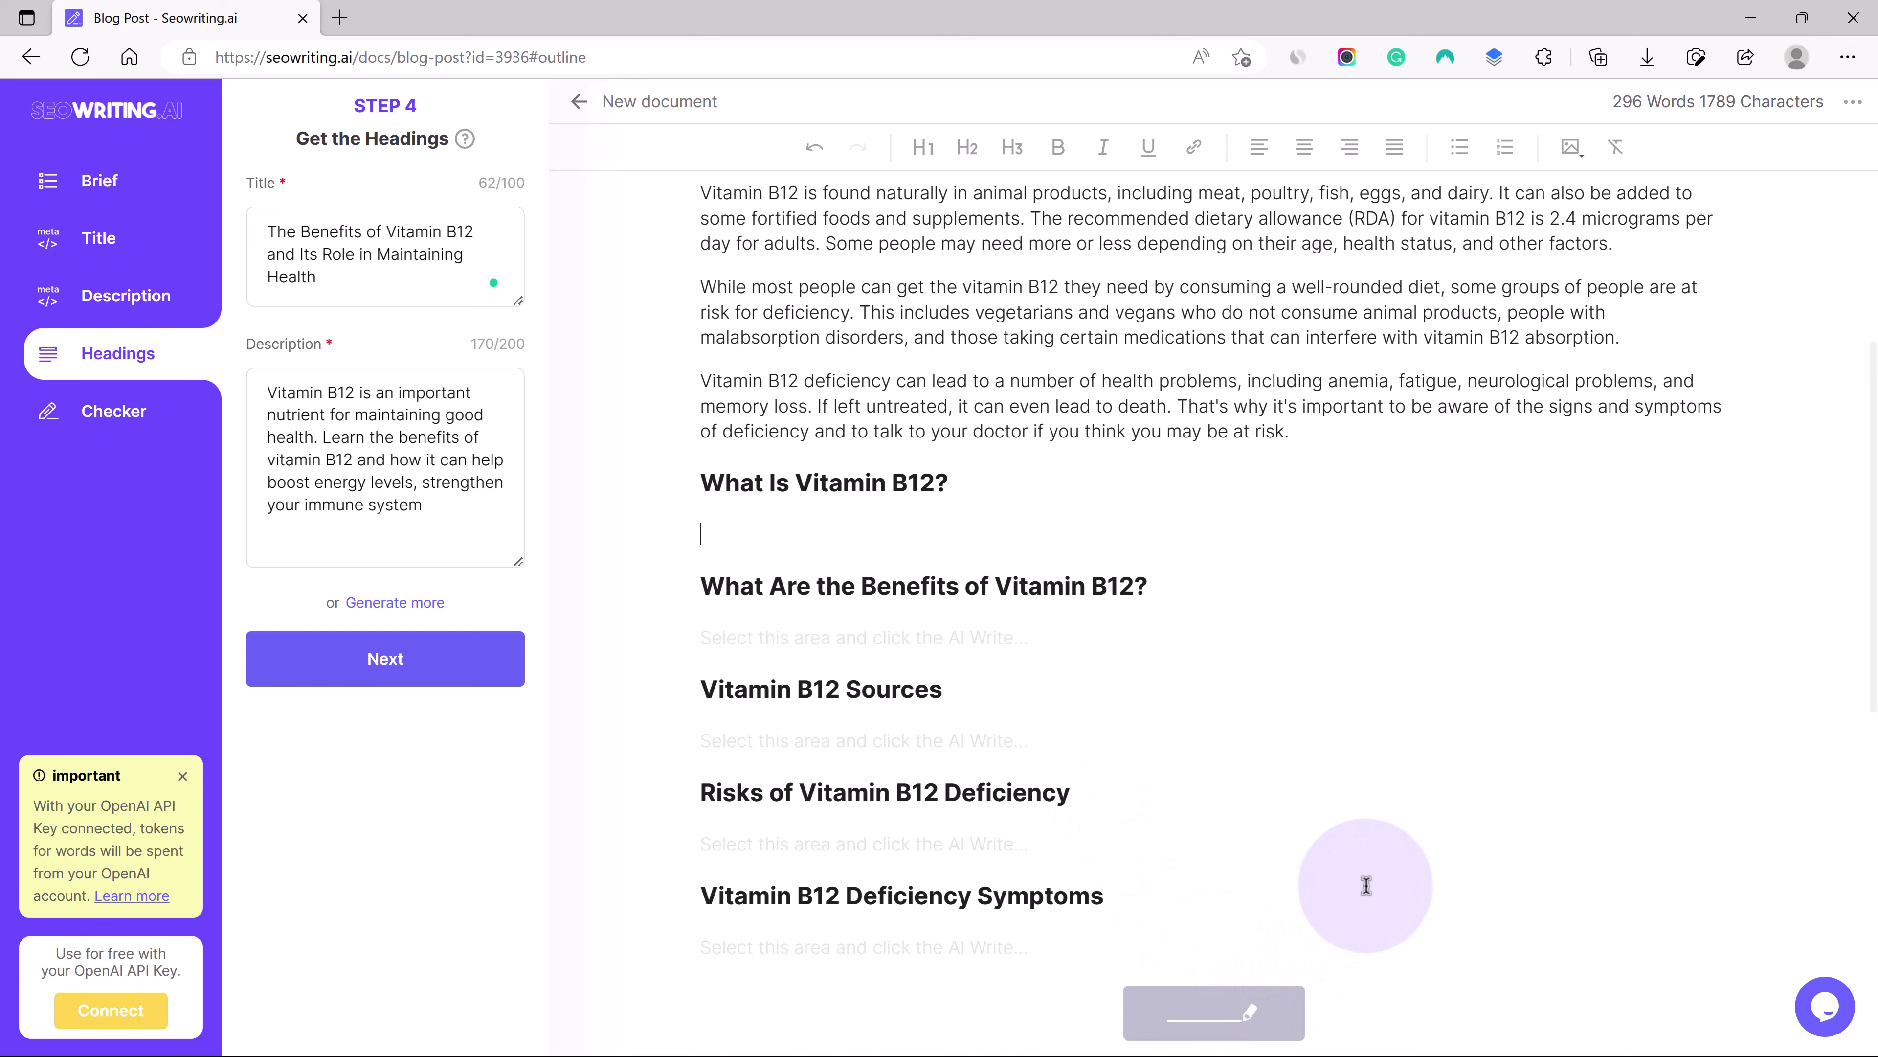
# AI-write the benefits and 'Vitamin B12 Sources' sections, bringing the draft to 871 words.
pyautogui.scroll(-3, 1366, 885)
pyautogui.click(893, 613)
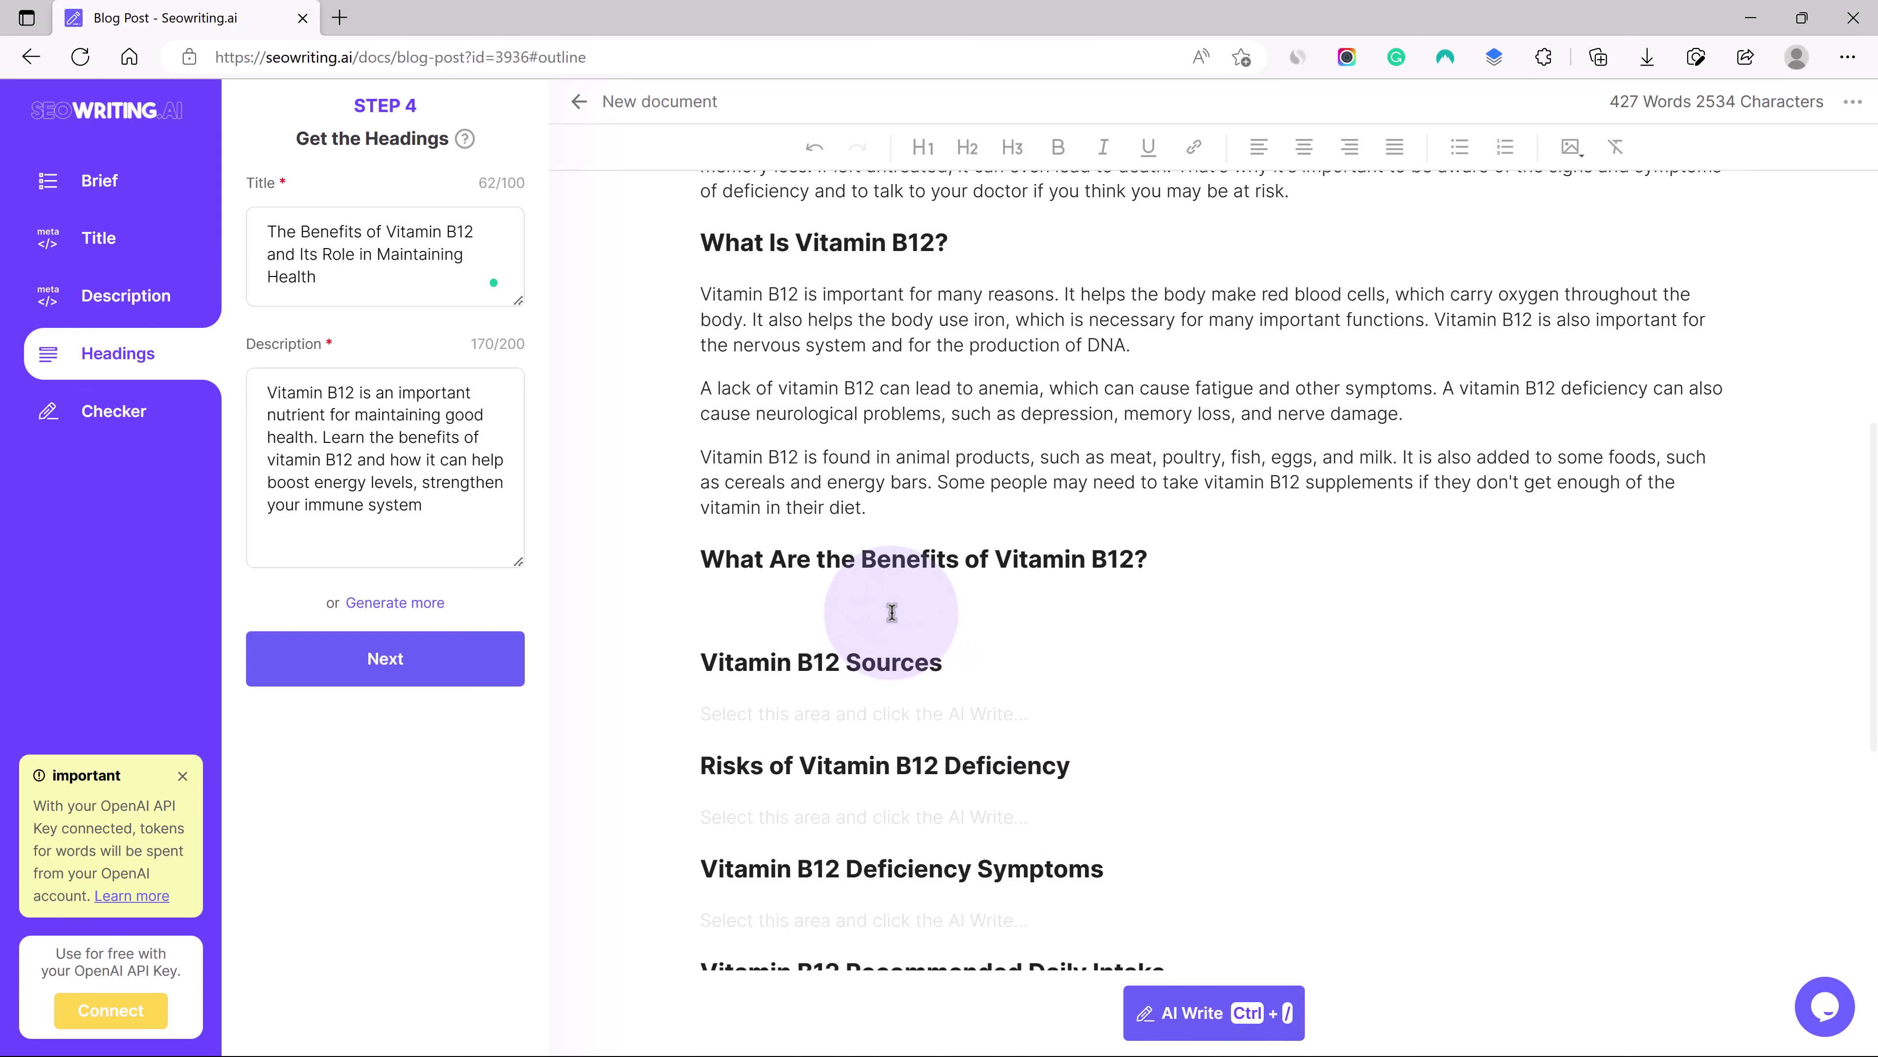
pyautogui.click(1225, 1006)
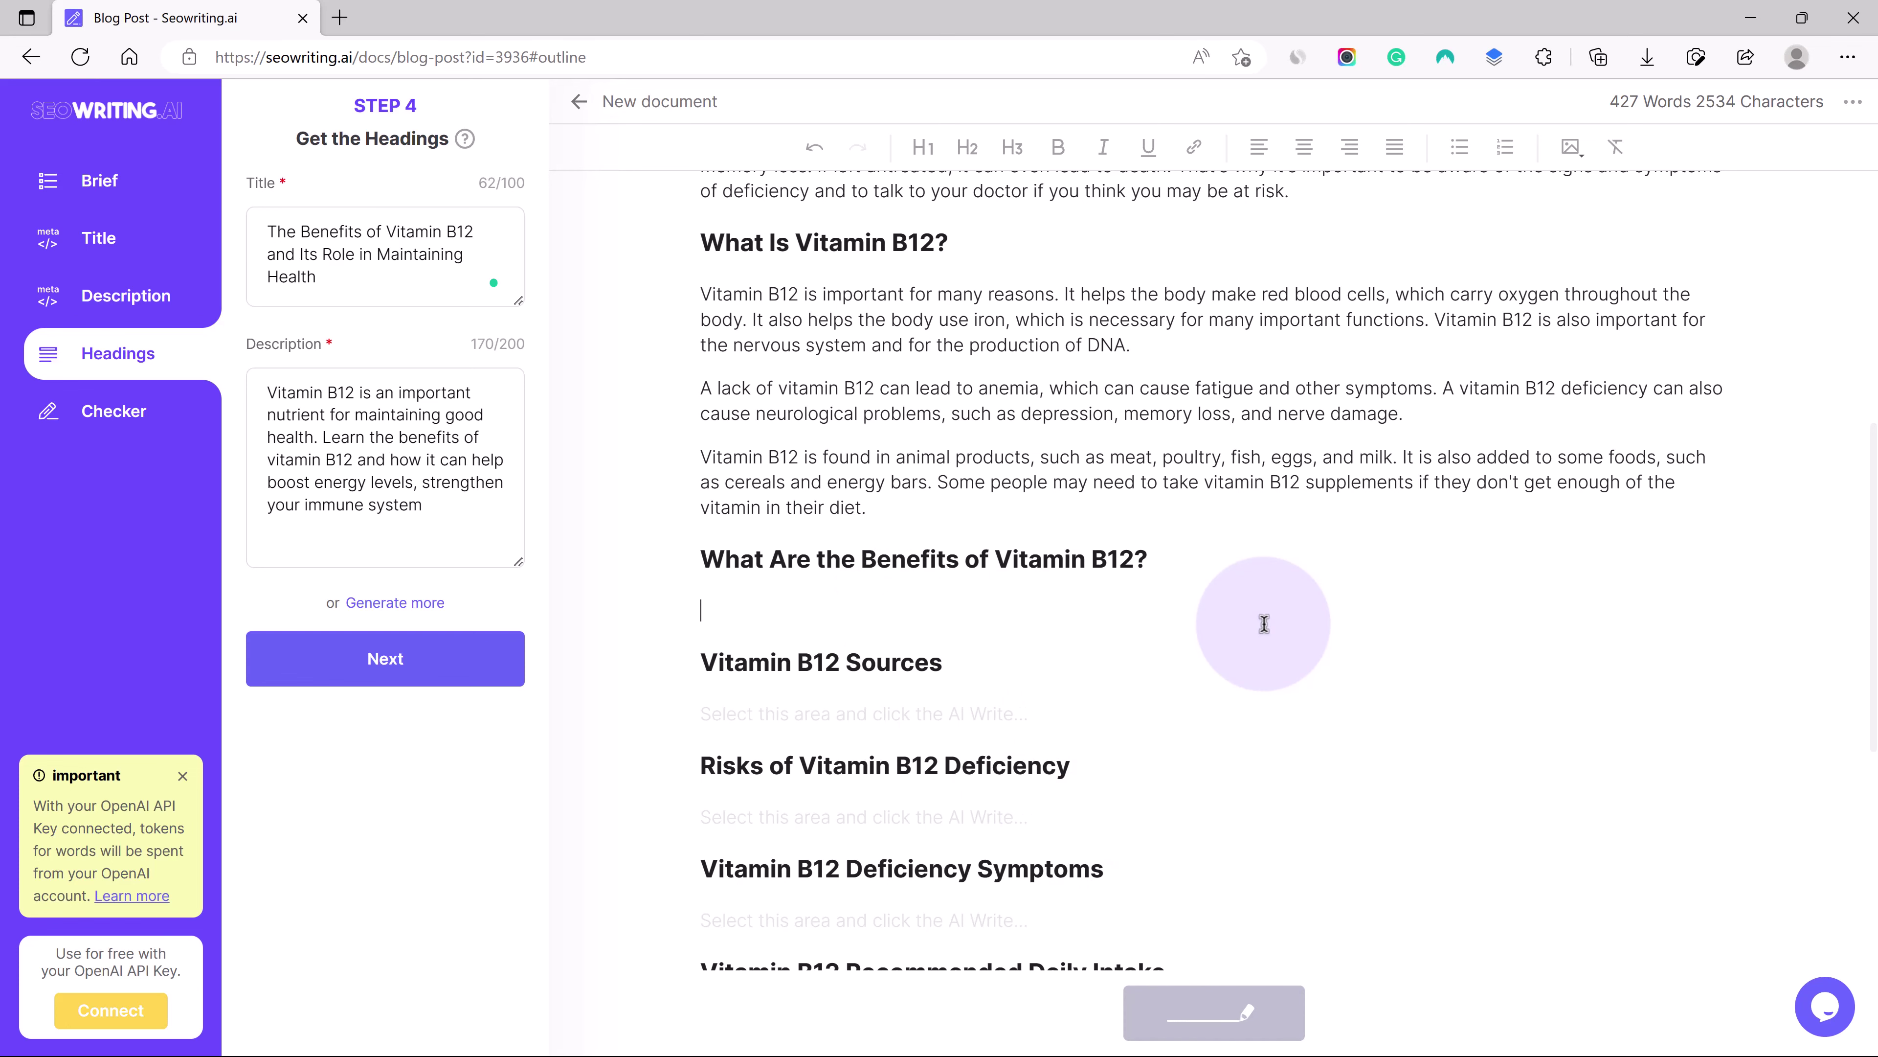
pyautogui.scroll(-3, 1265, 624)
pyautogui.scroll(-3, 837, 549)
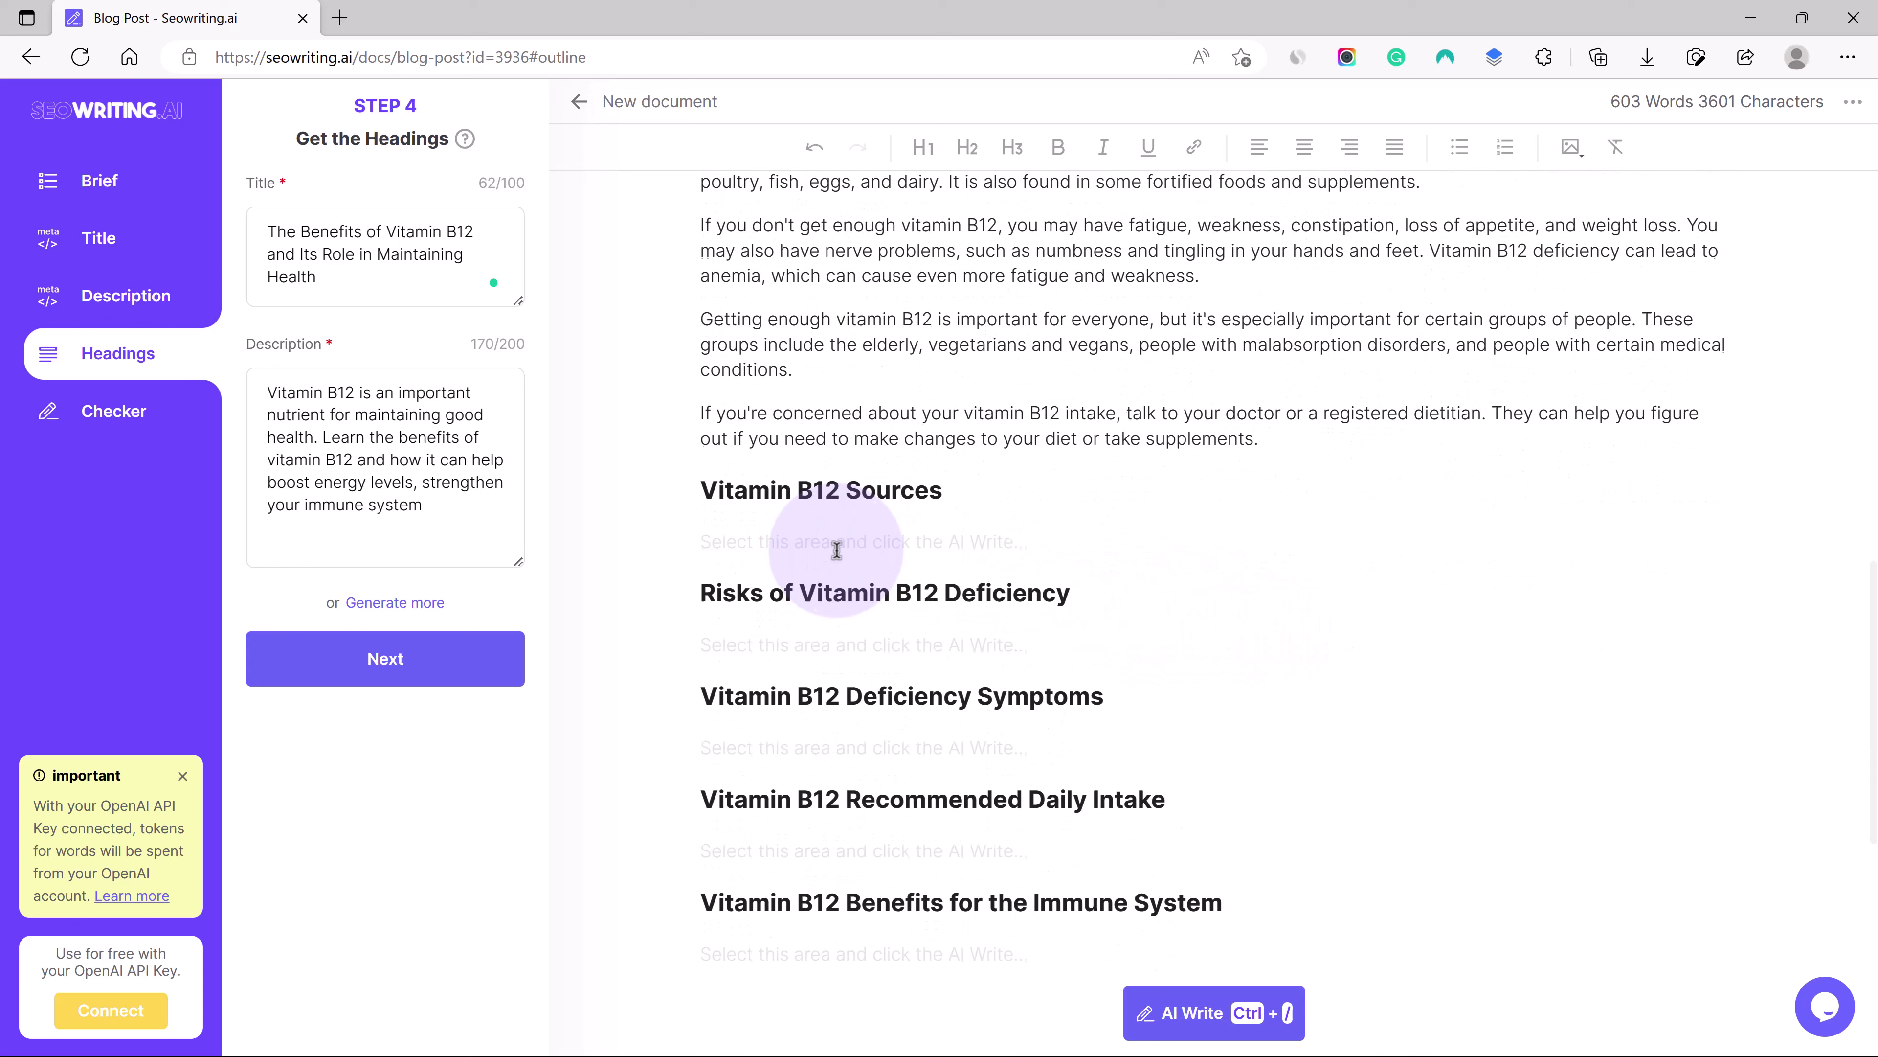
pyautogui.click(836, 550)
pyautogui.click(1202, 1008)
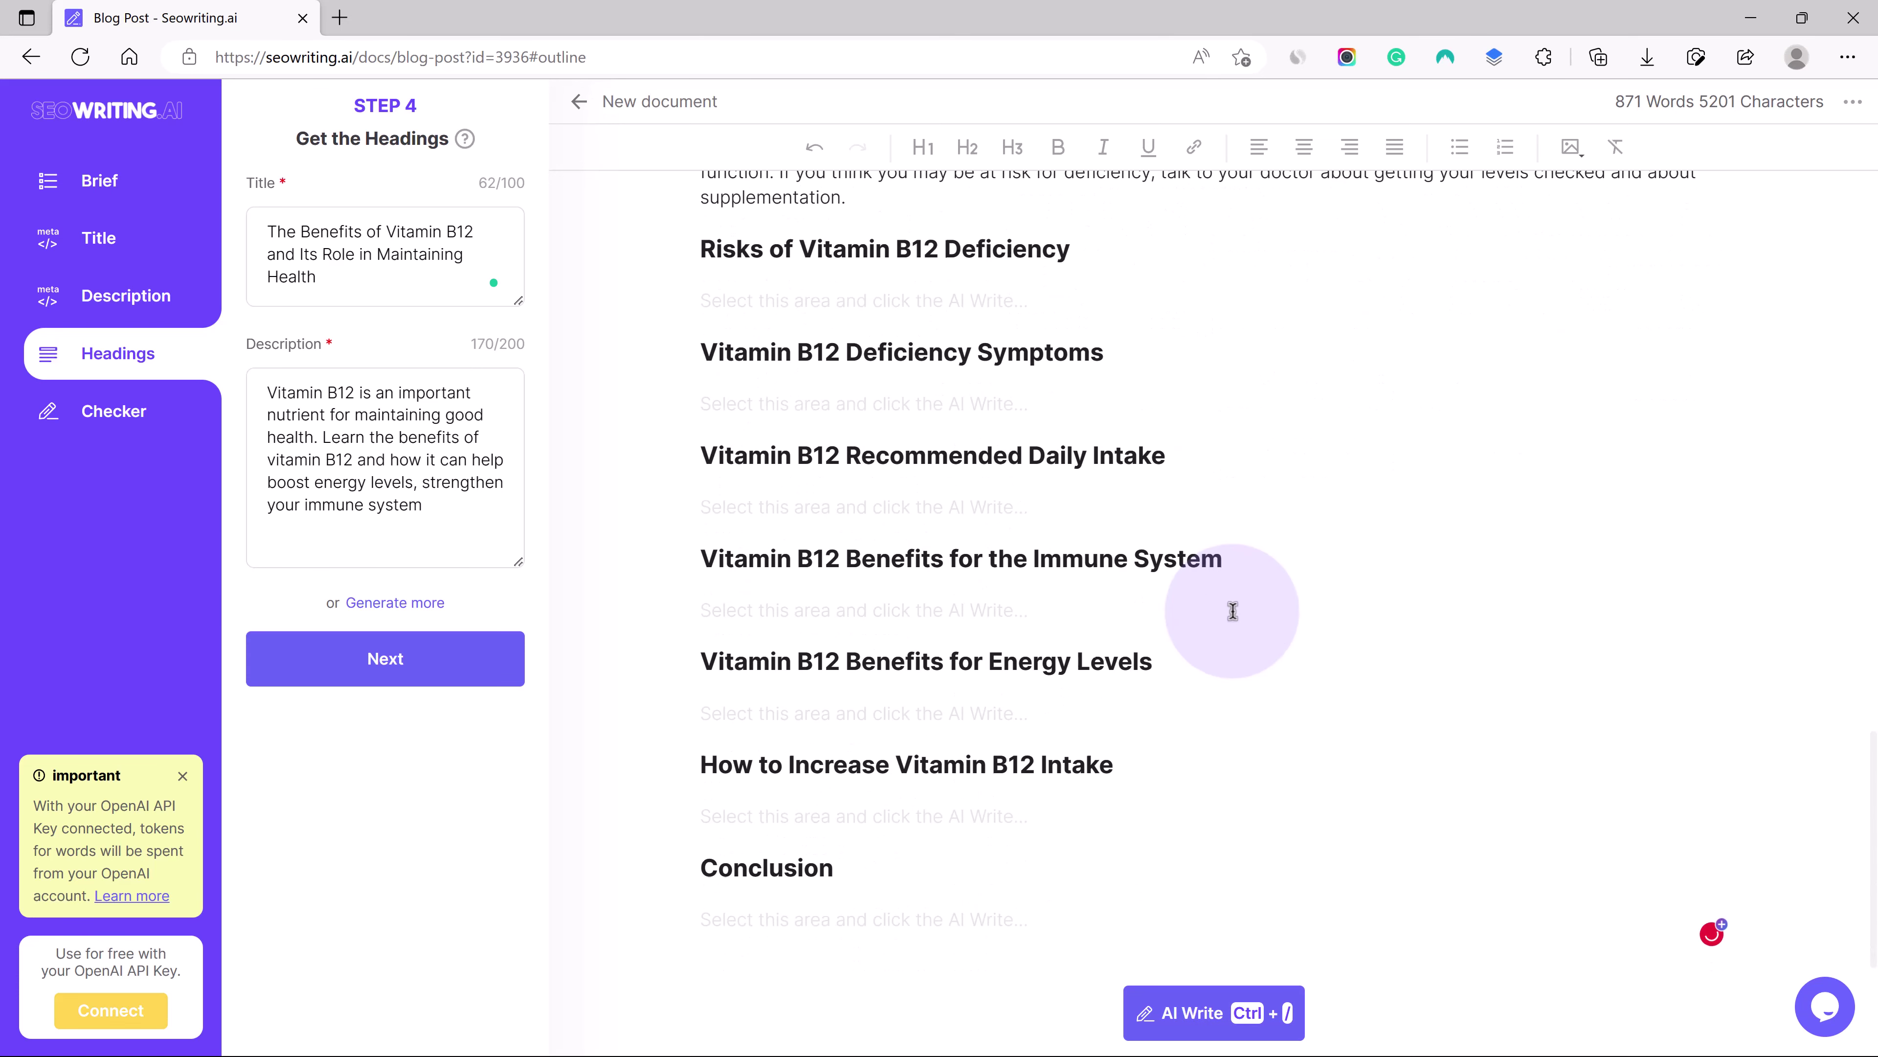
# Accept the grammar fixes inserting 'a' before both occurrences of 'deficiency'.
pyautogui.scroll(4, 1233, 611)
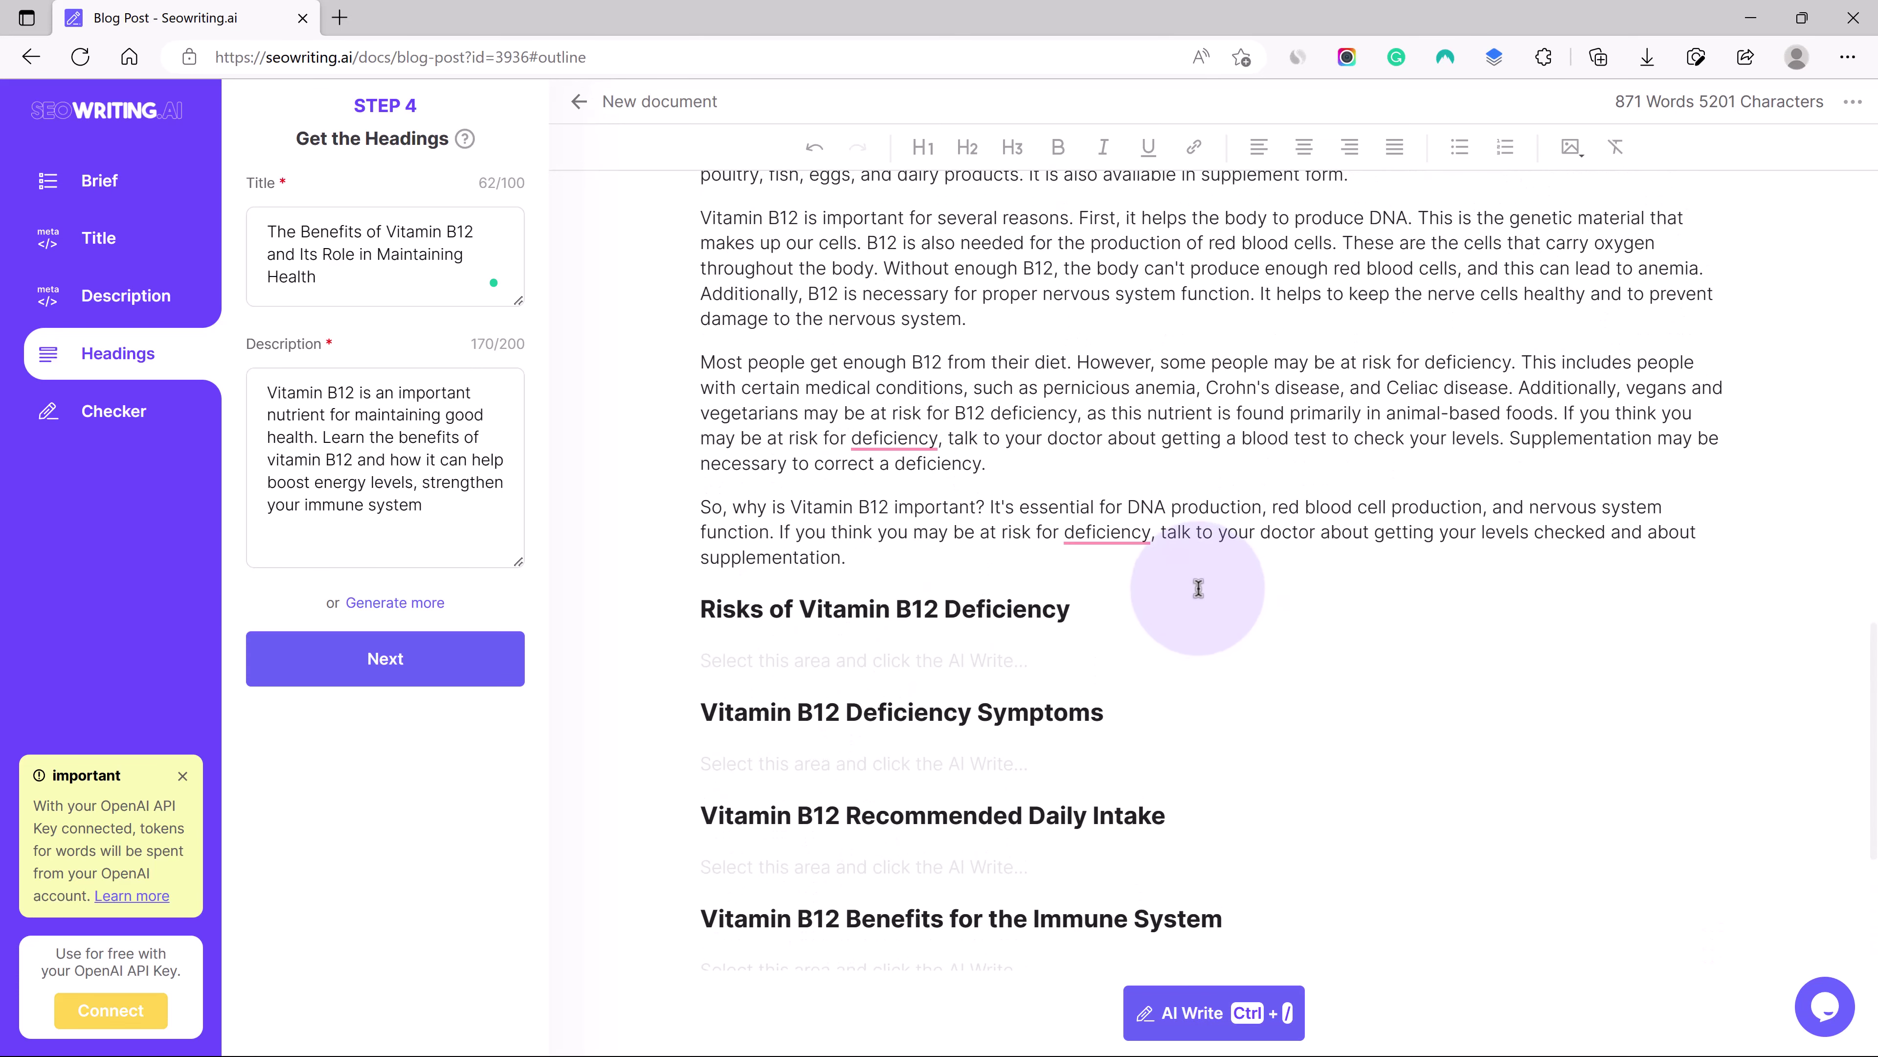
pyautogui.moveTo(1127, 553)
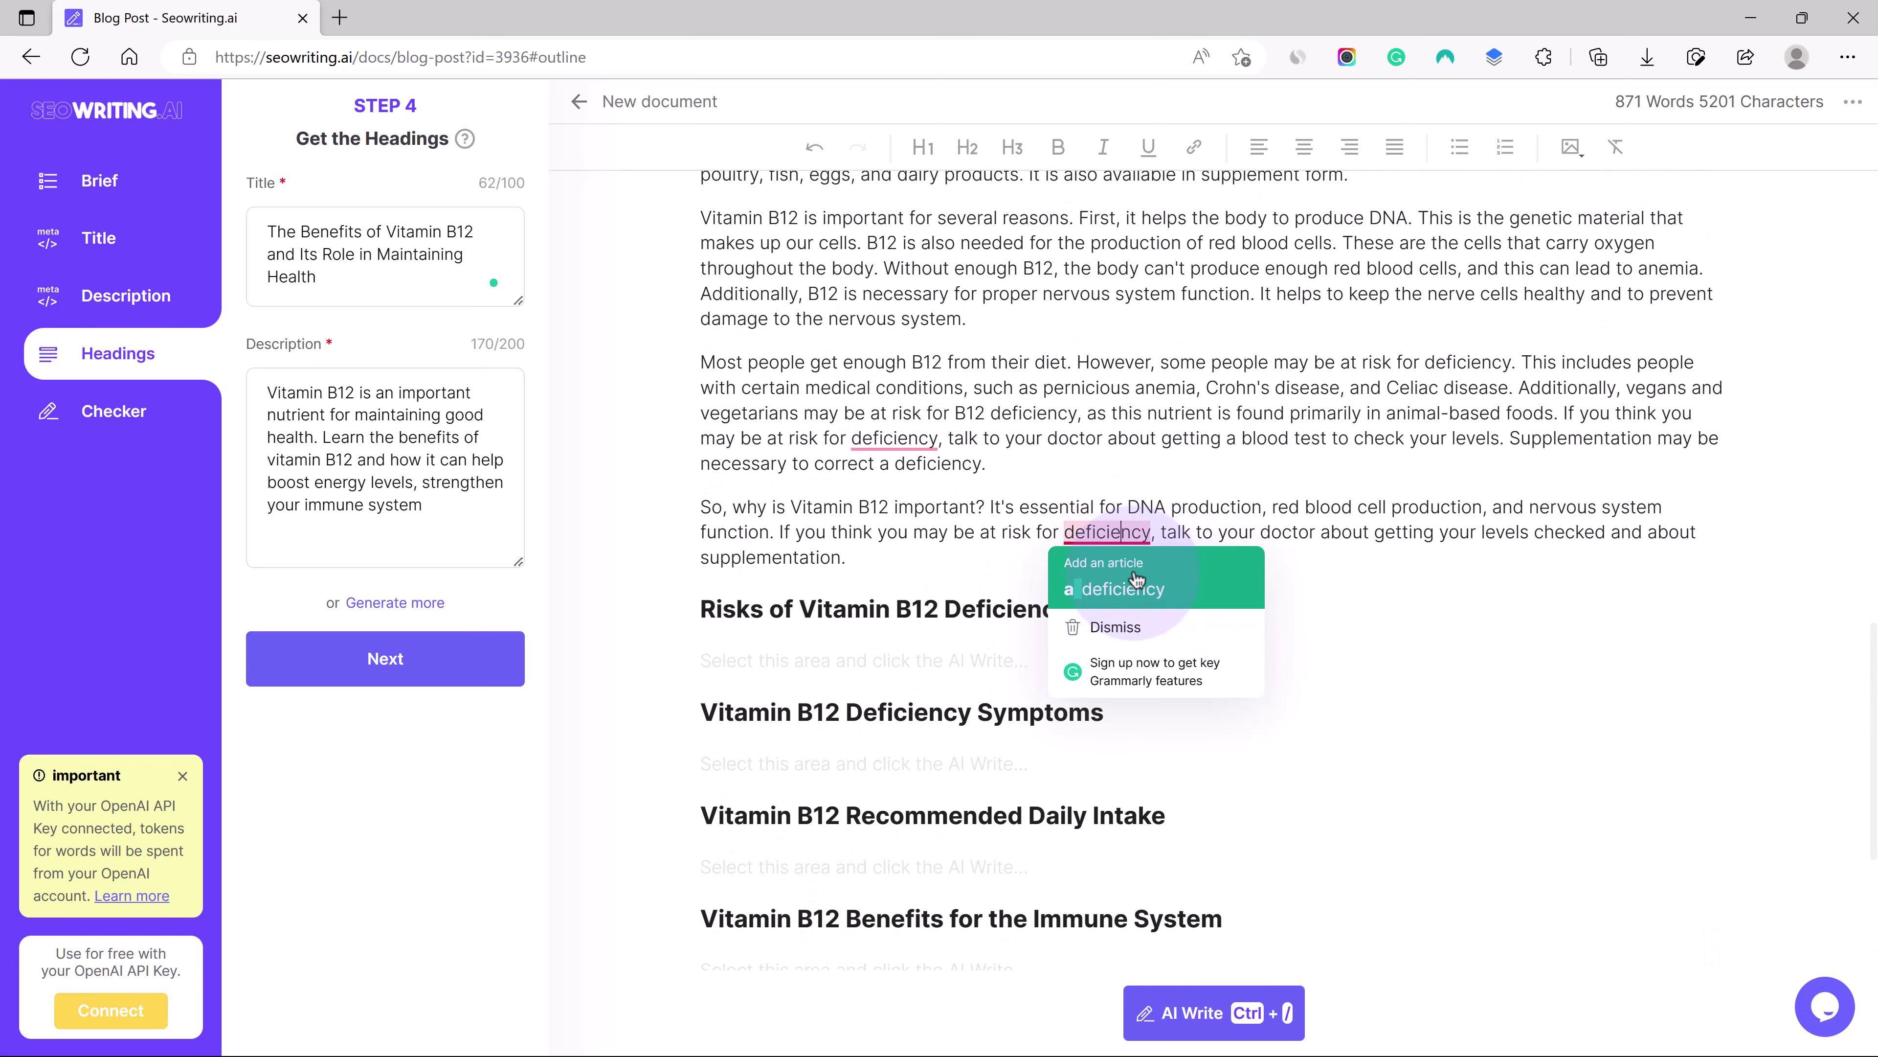
pyautogui.click(1118, 589)
pyautogui.click(915, 479)
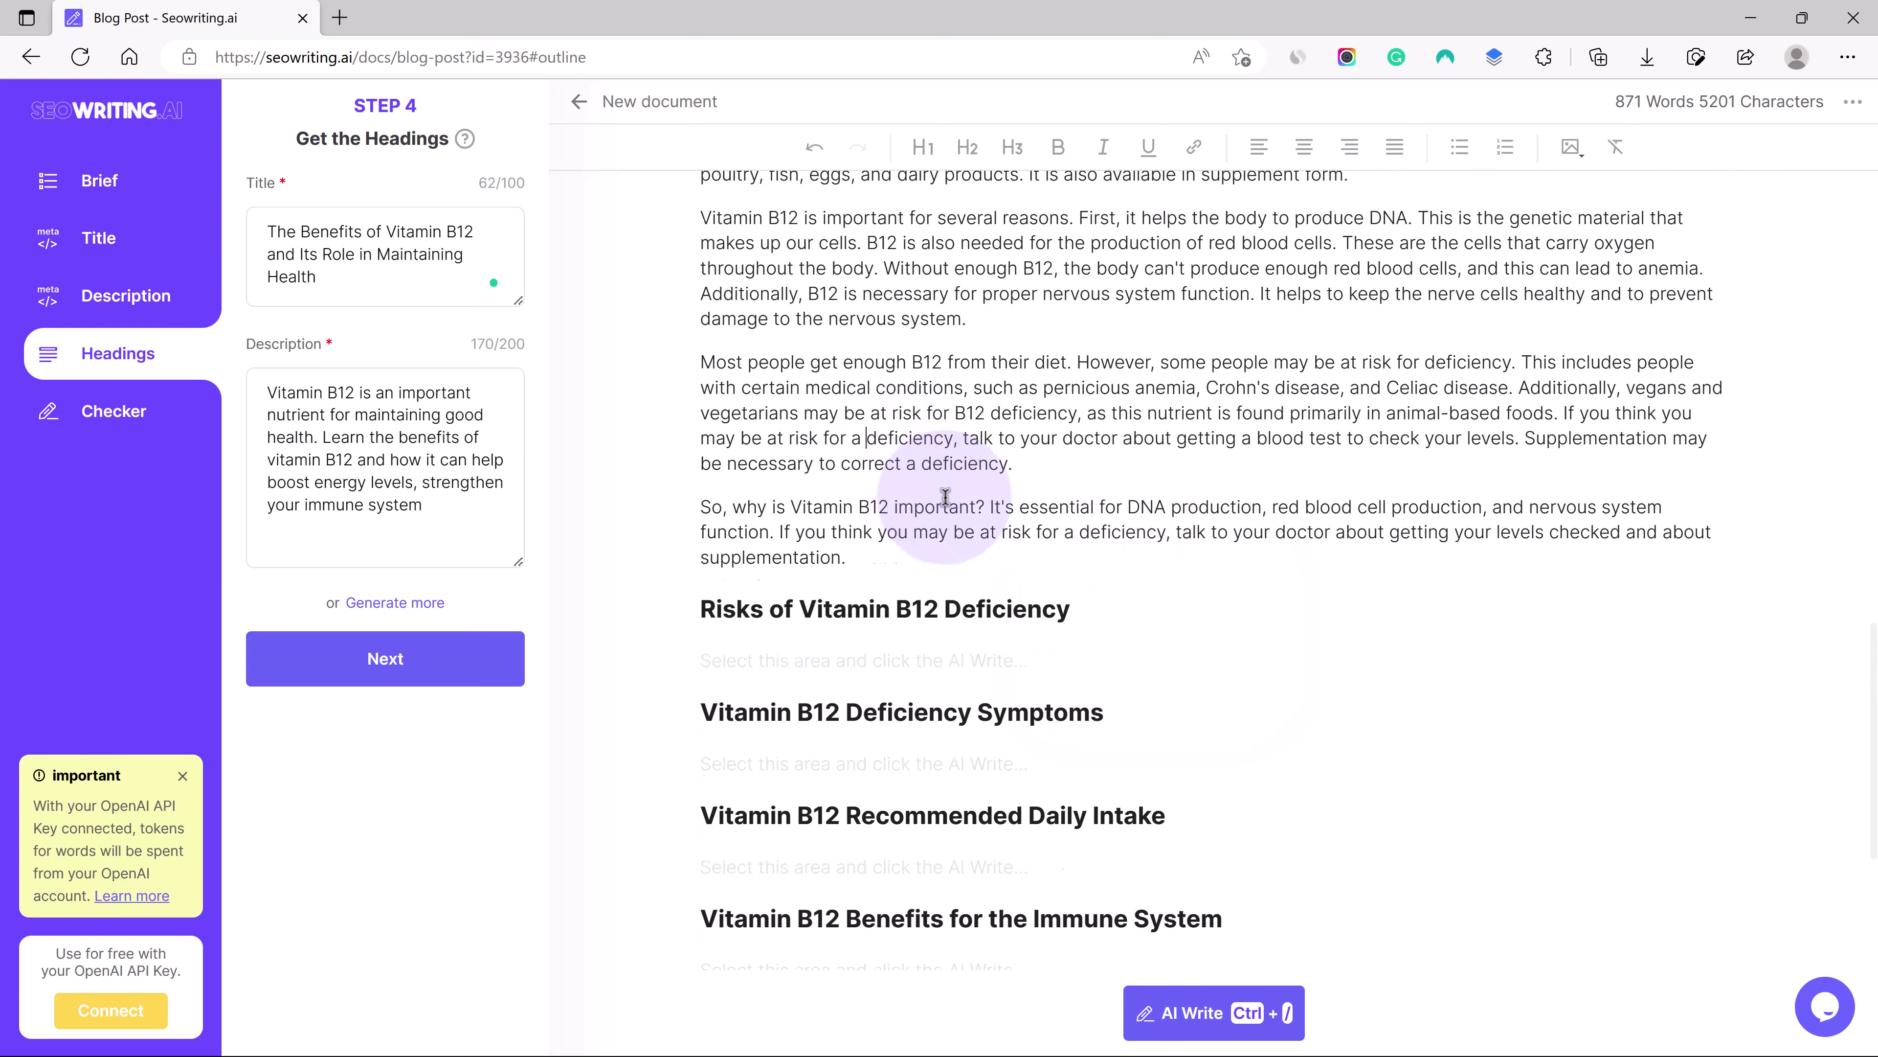
# Fix the introduction to read 'cells and support', dropping the comma and changing 'supports'.
pyautogui.scroll(11, 1046, 566)
pyautogui.scroll(6, 1047, 565)
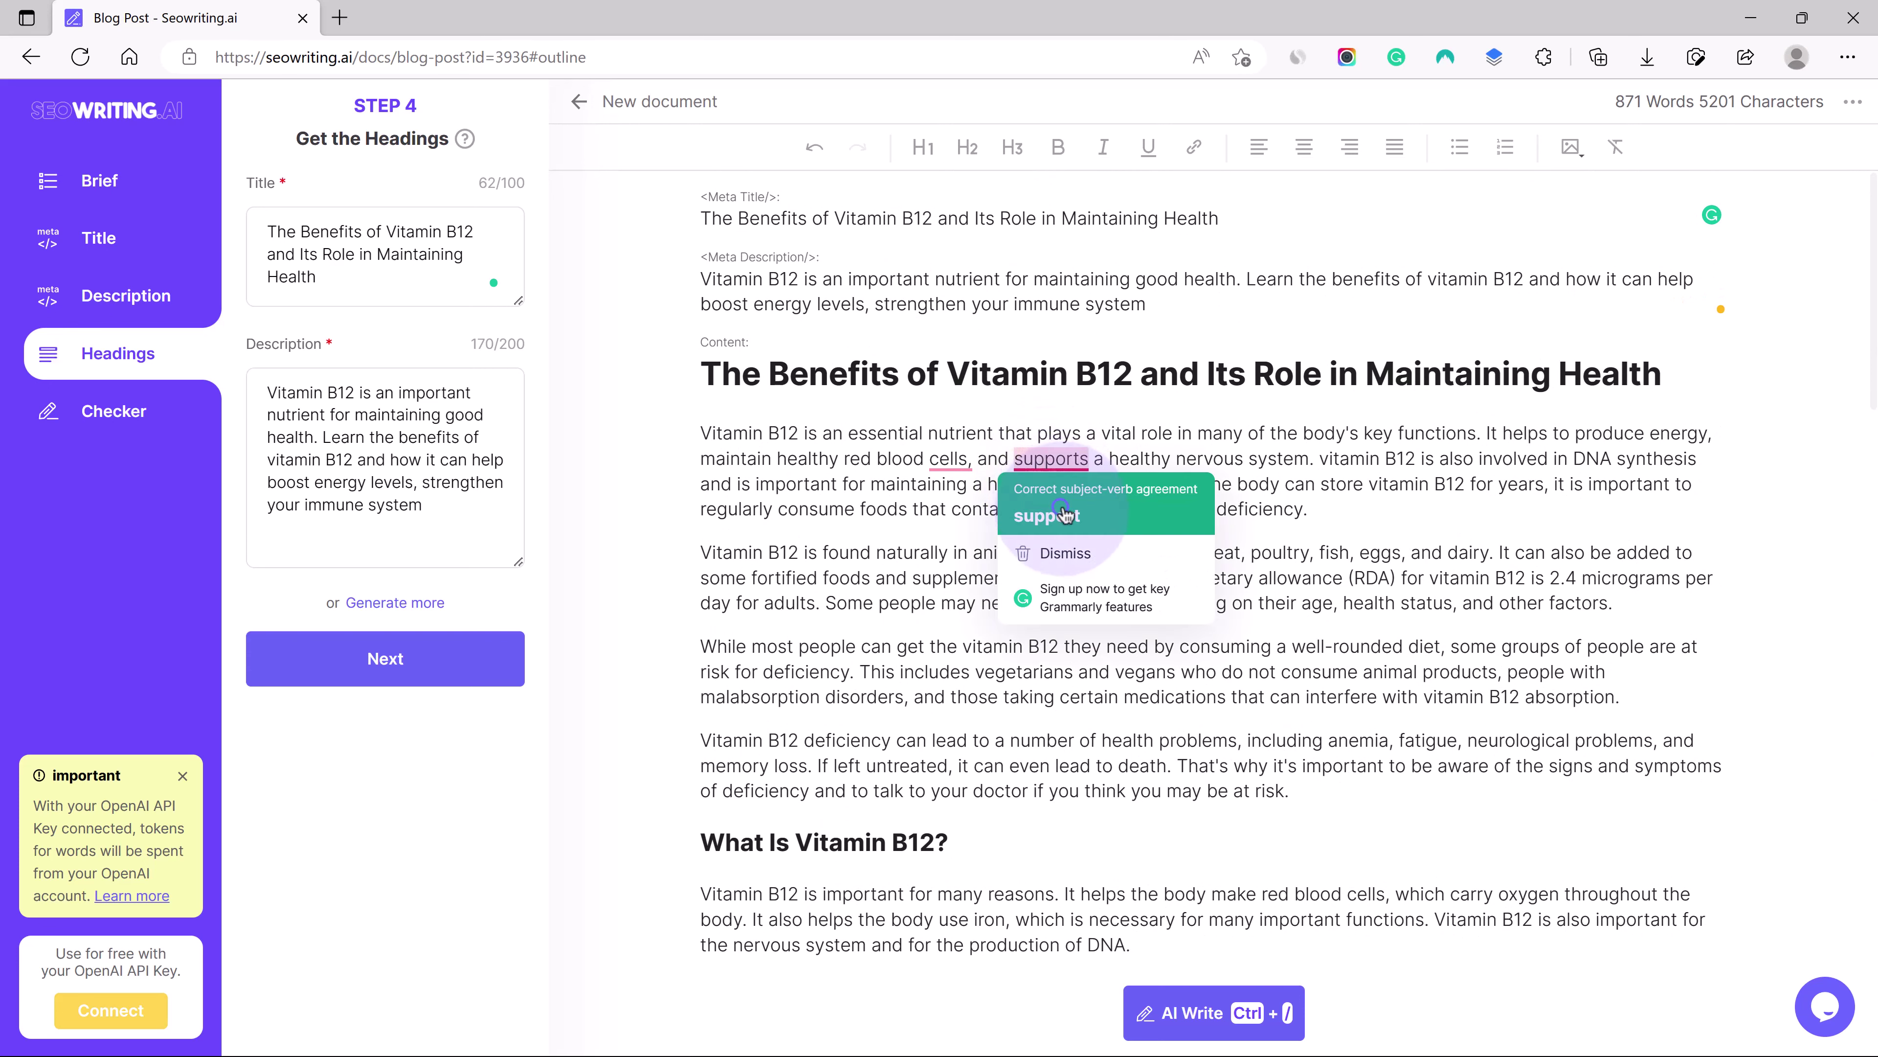
pyautogui.click(1035, 513)
pyautogui.click(947, 512)
pyautogui.click(1140, 511)
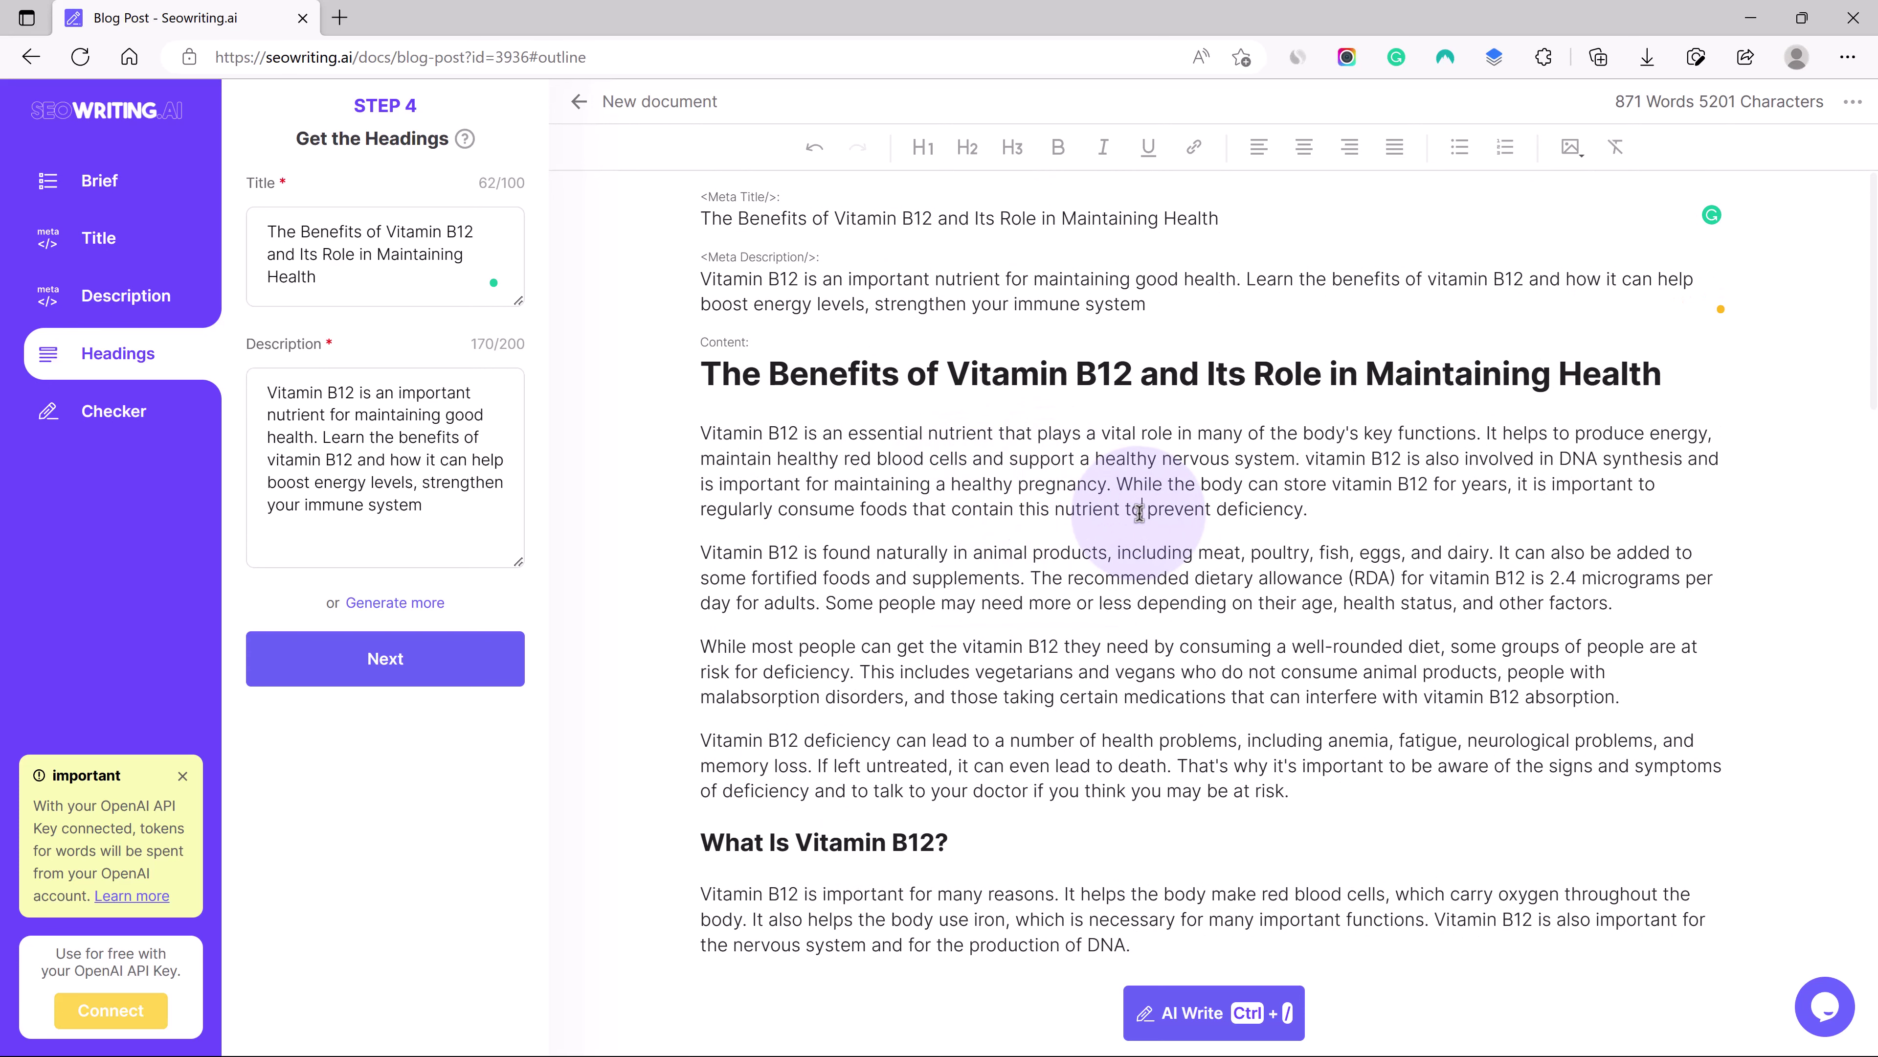
pyautogui.scroll(-20, 1140, 512)
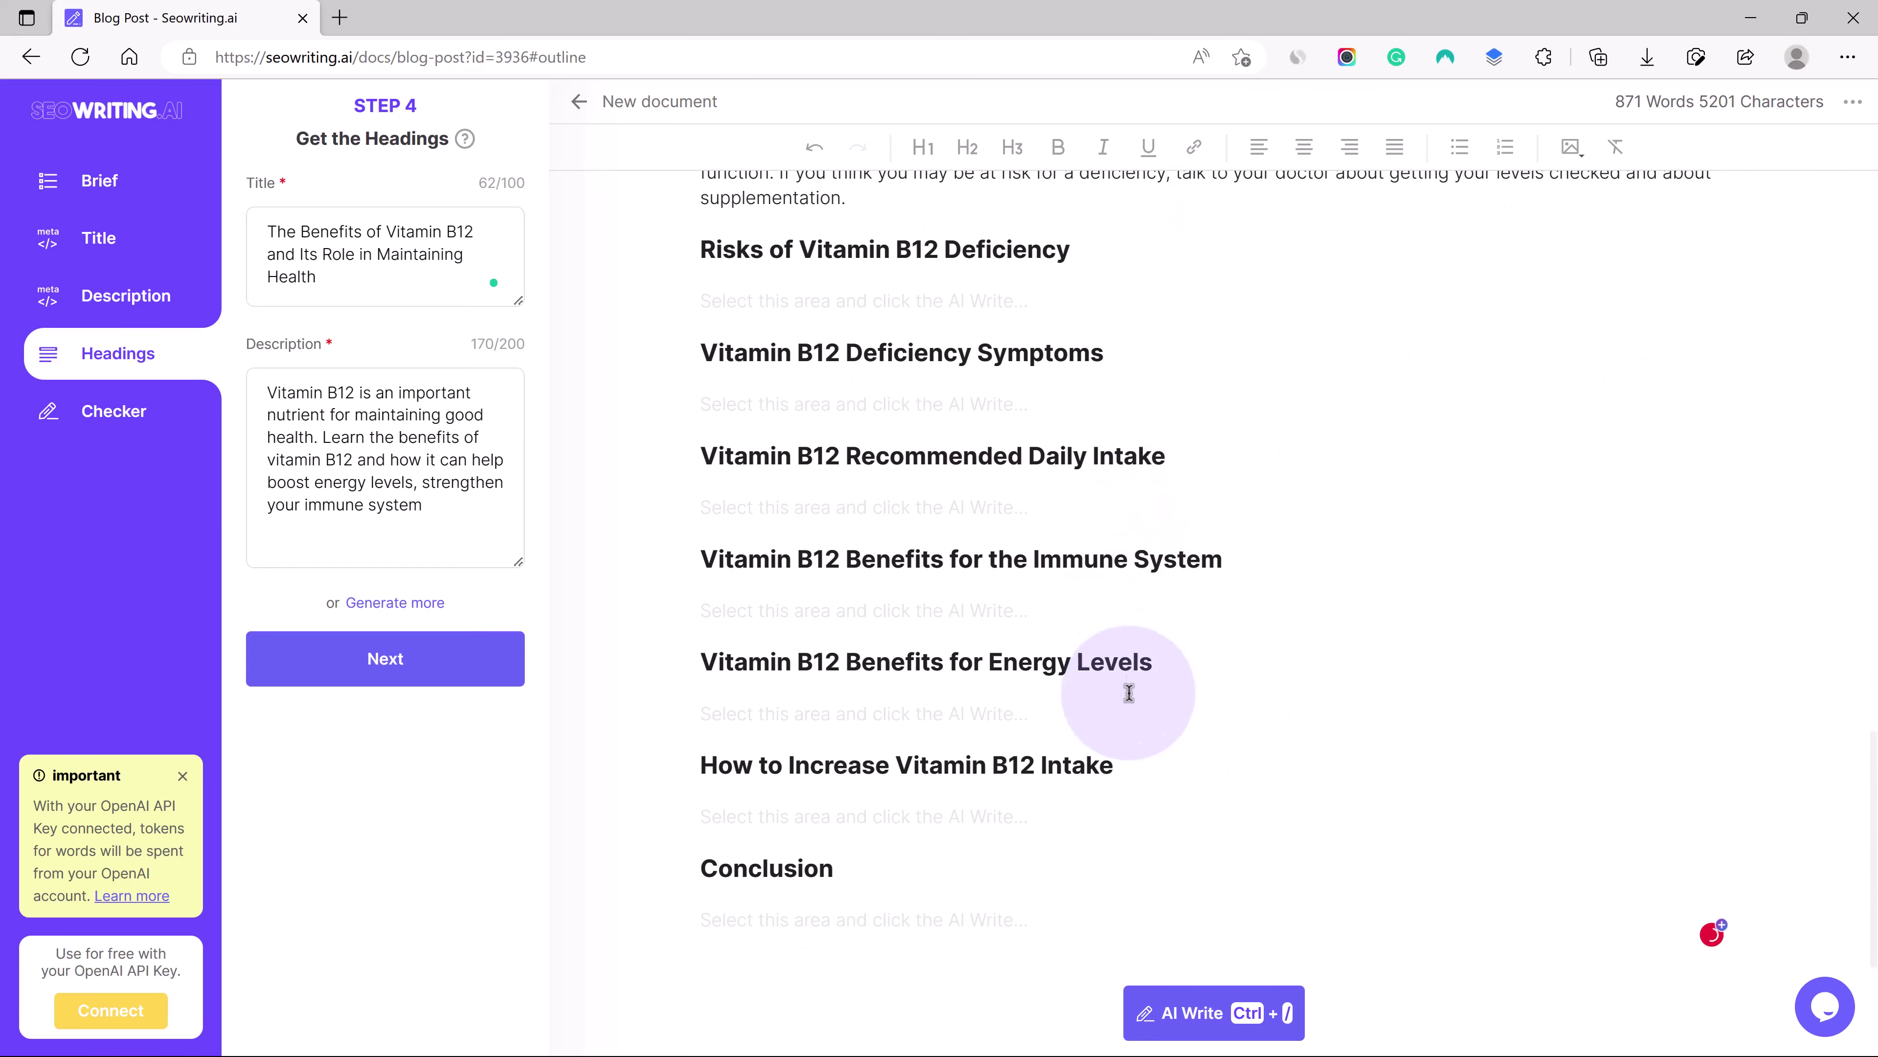
pyautogui.scroll(12, 1123, 788)
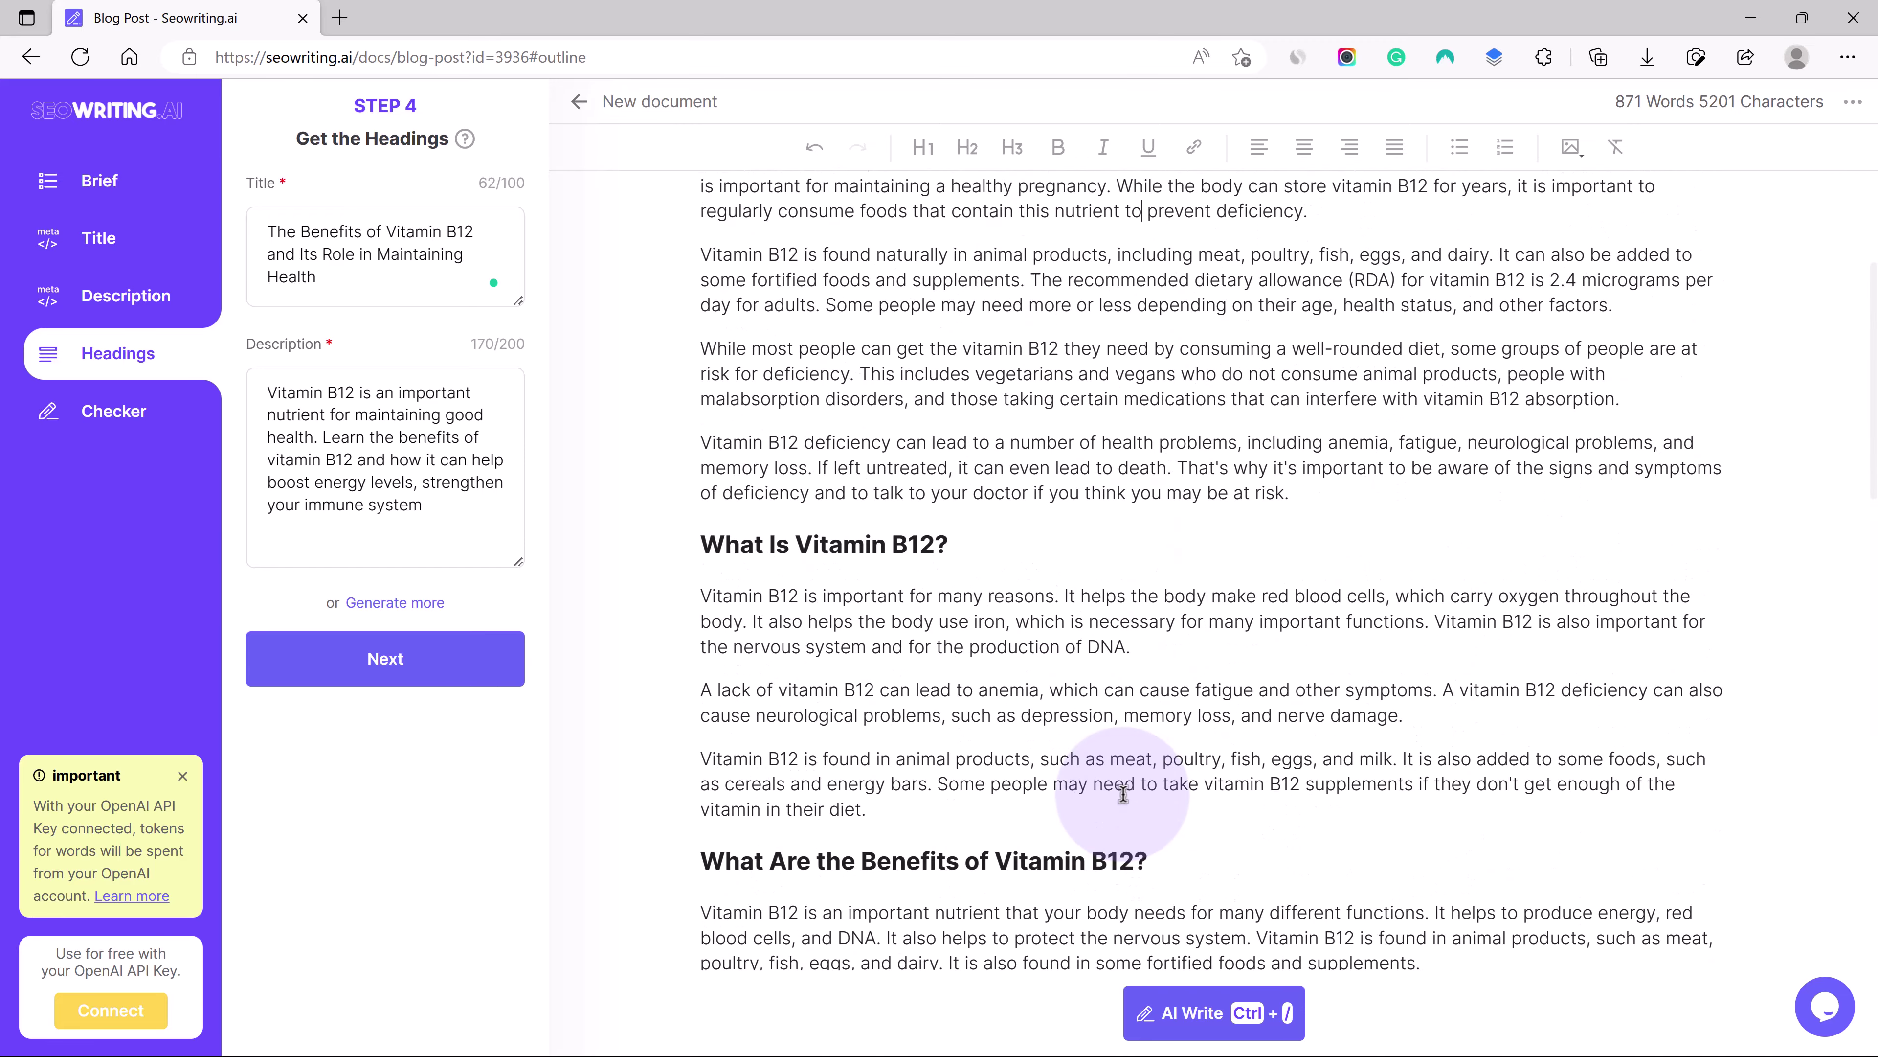
pyautogui.scroll(4, 1123, 794)
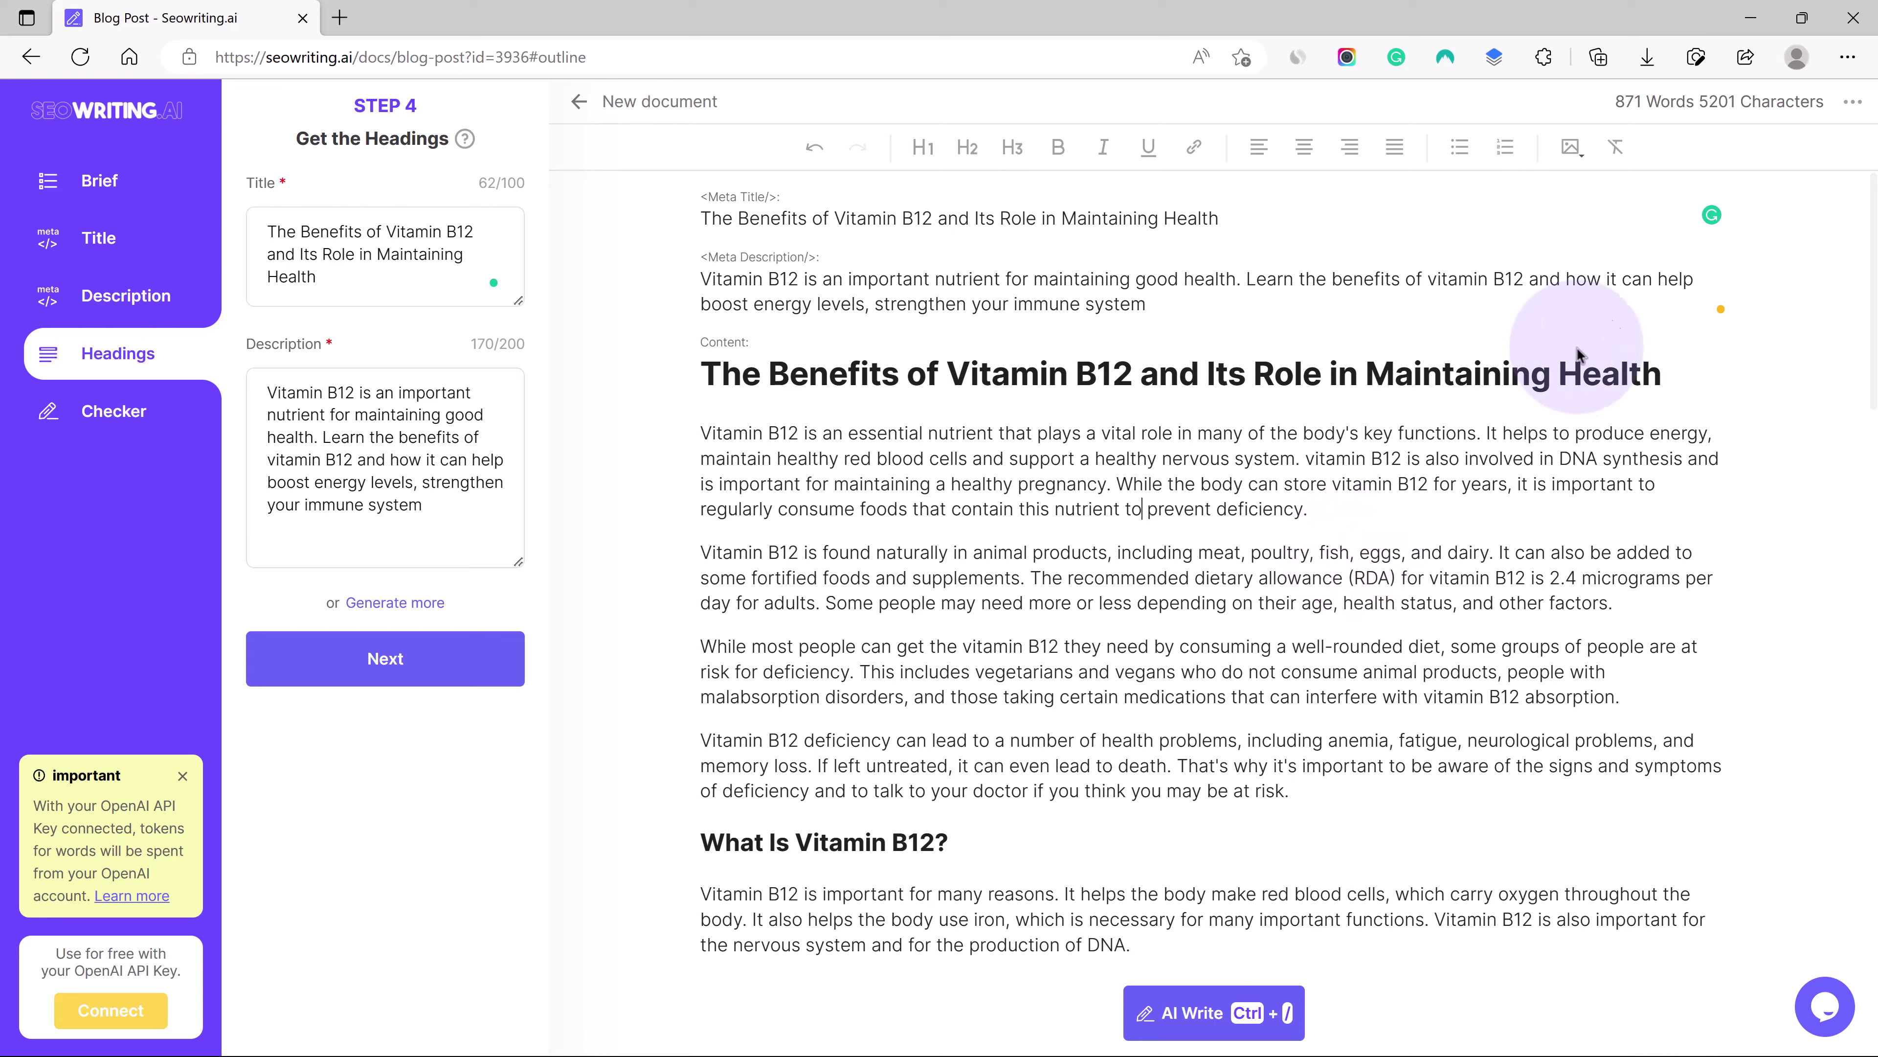
# Download the Vitamin B12 article as HTML and confirm its 871-word count.
pyautogui.click(1849, 104)
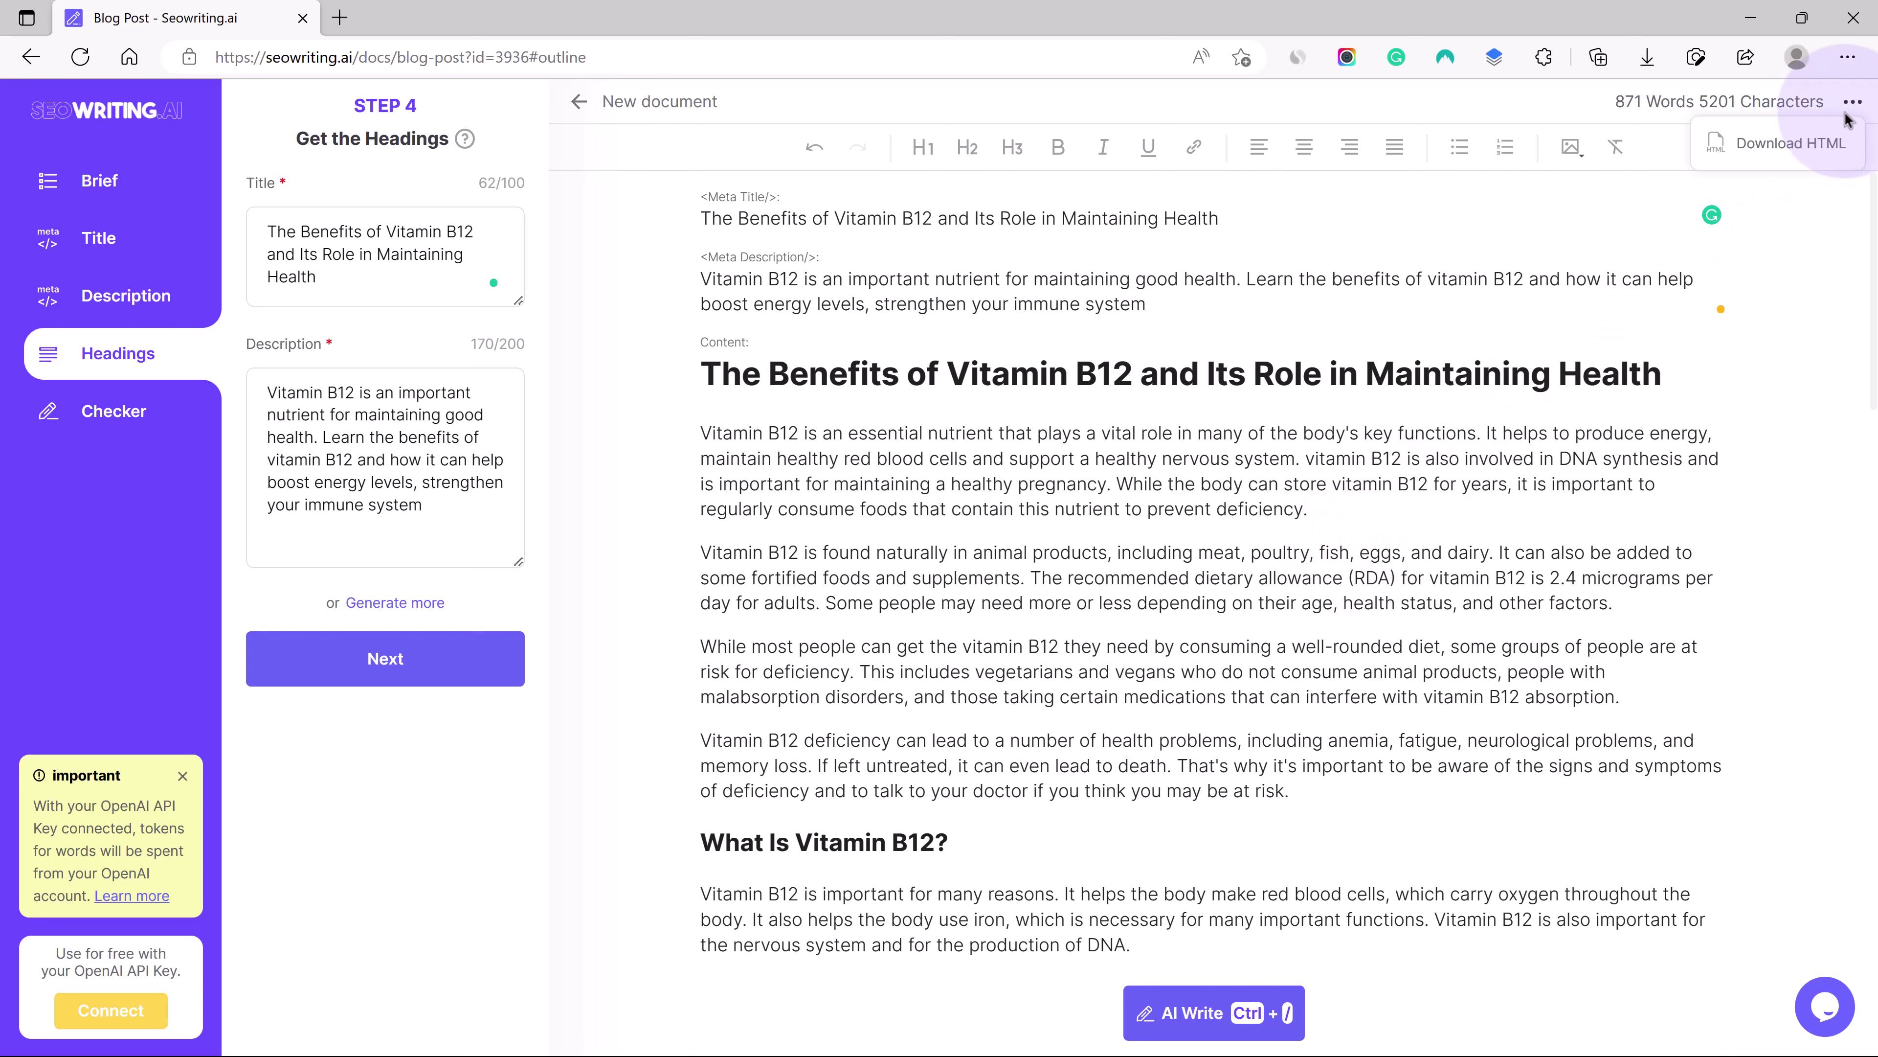
pyautogui.click(1805, 150)
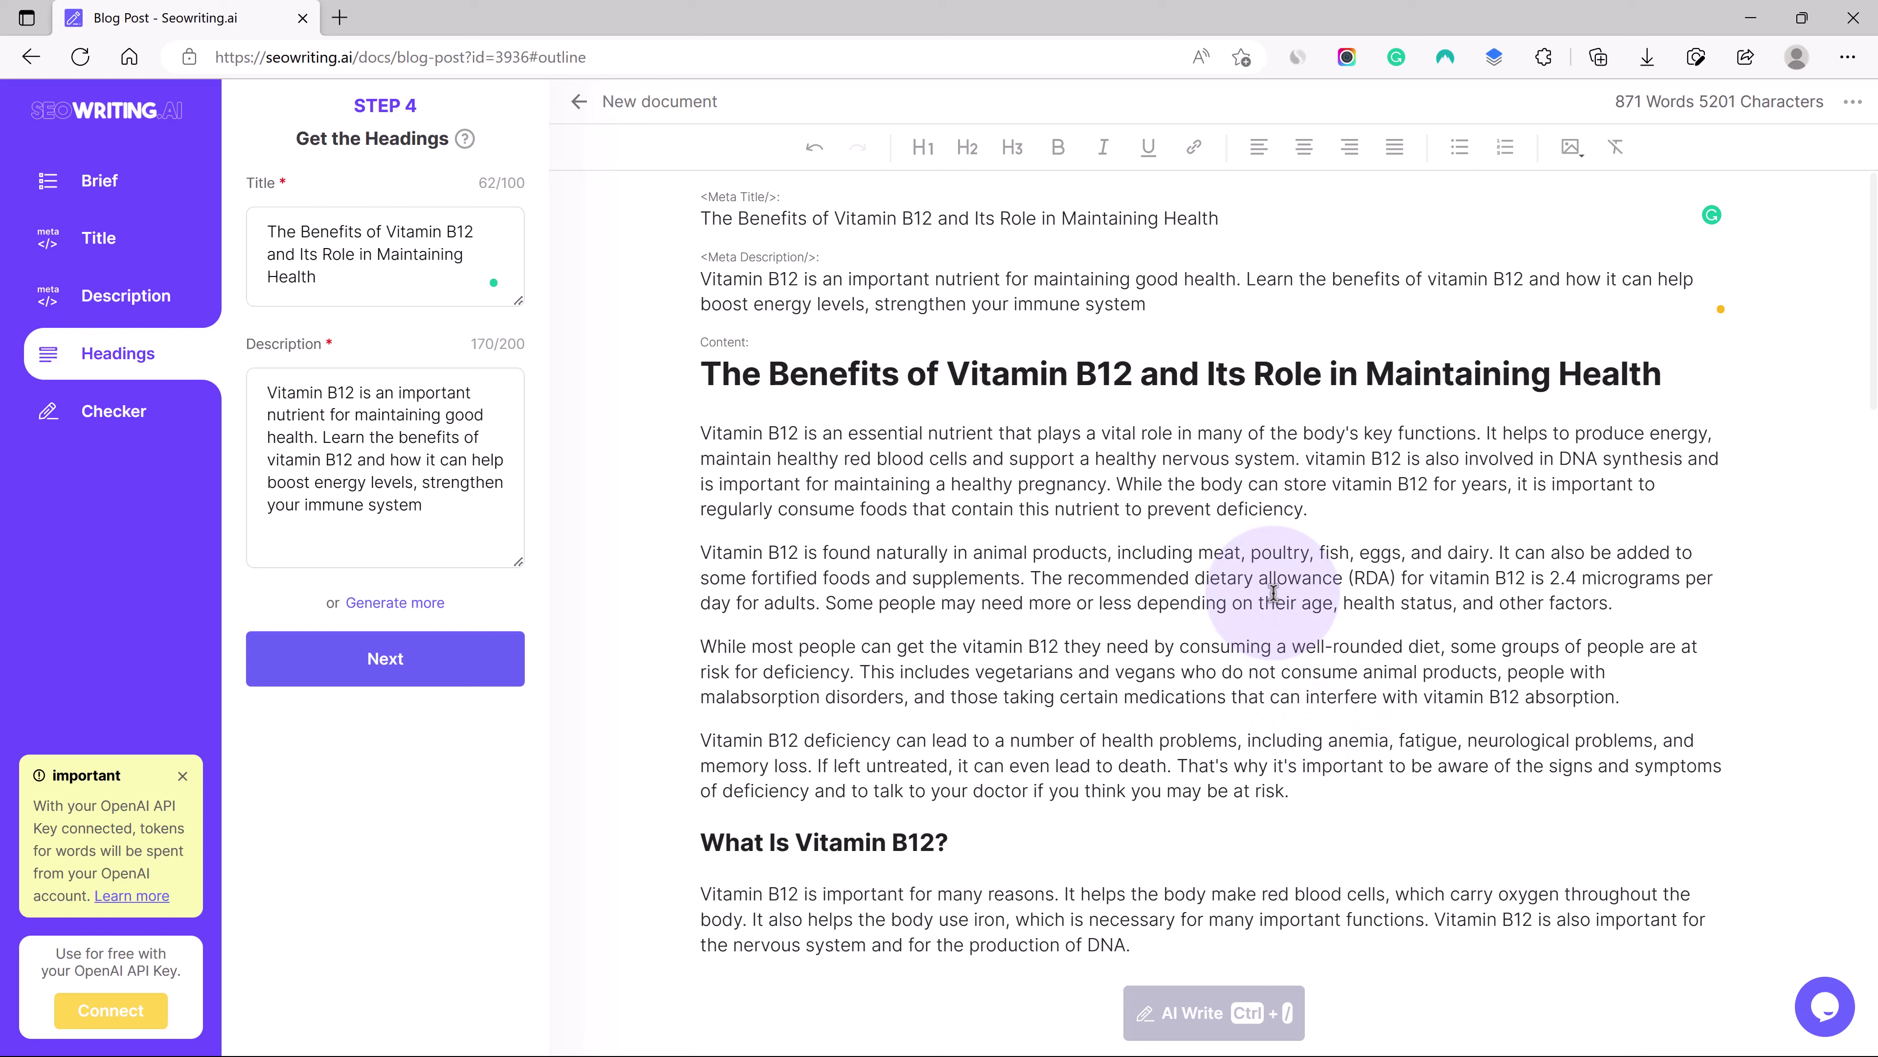
pyautogui.click(1625, 98)
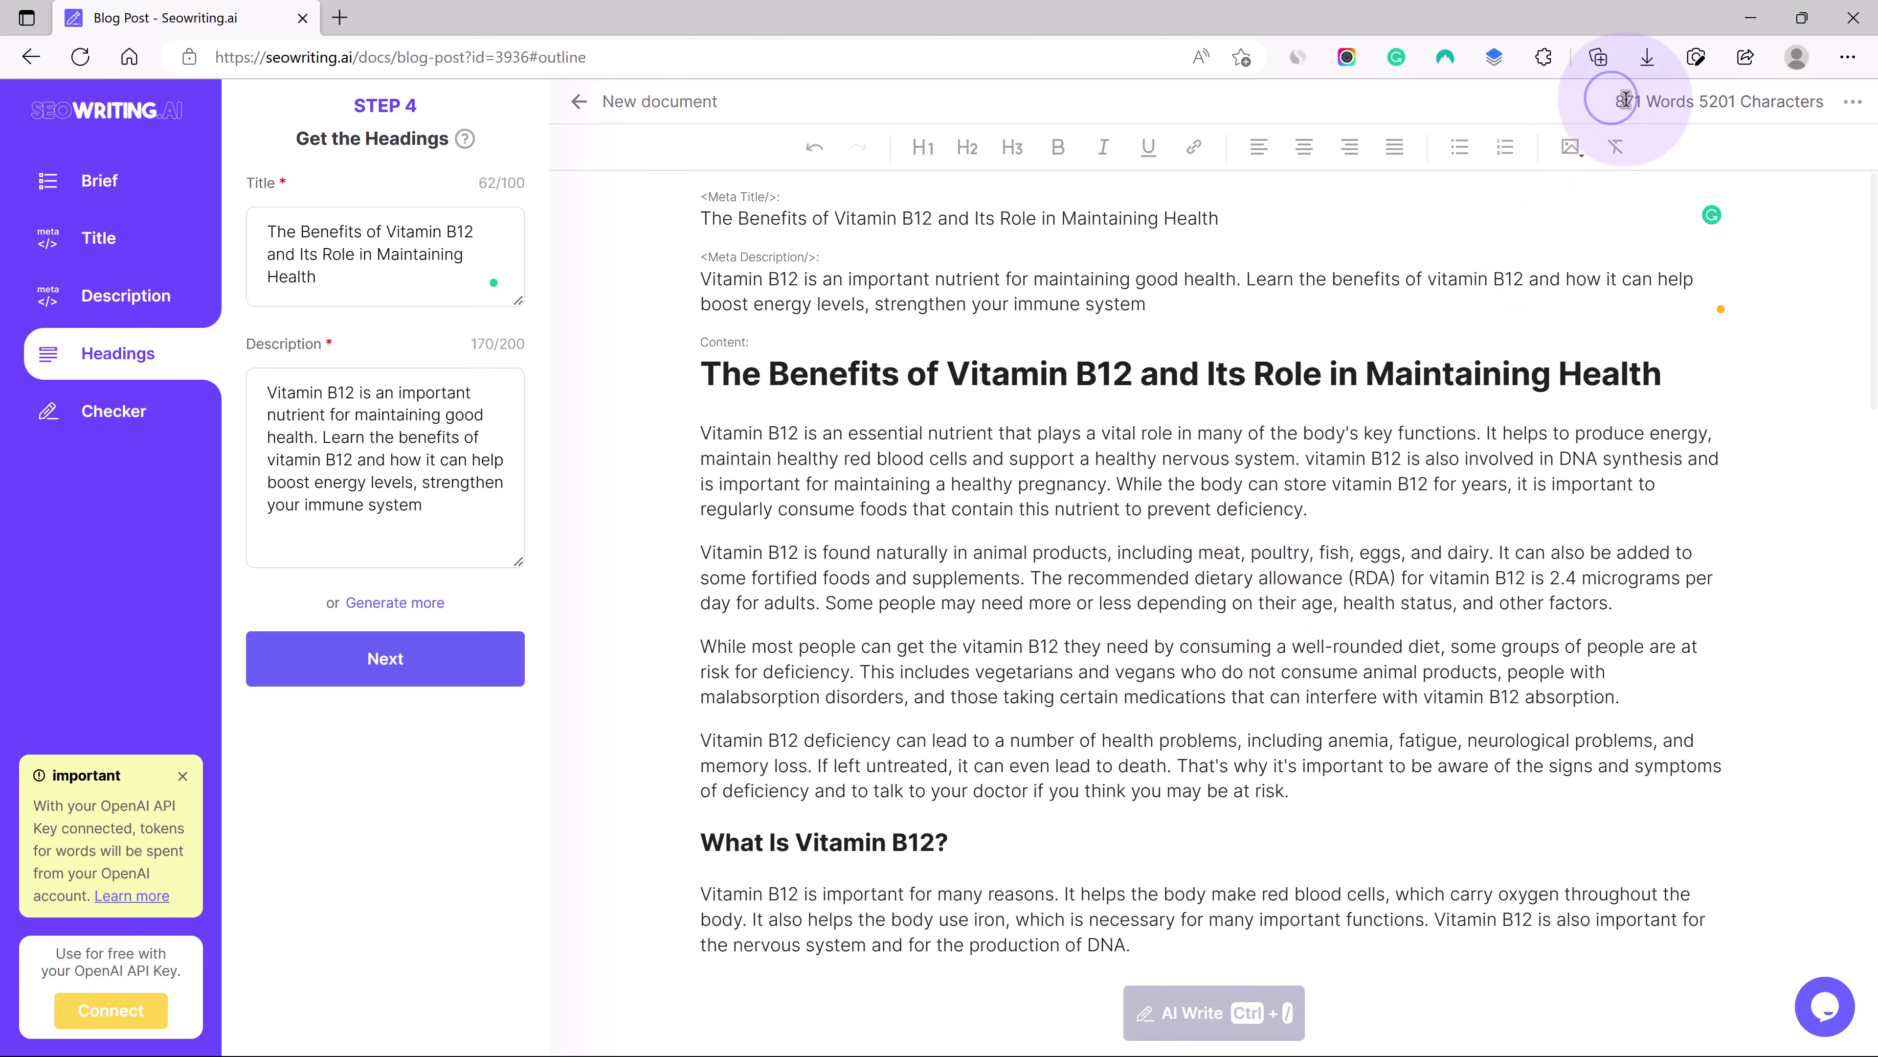
pyautogui.doubleClick(1625, 99)
pyautogui.scroll(-15, 1335, 718)
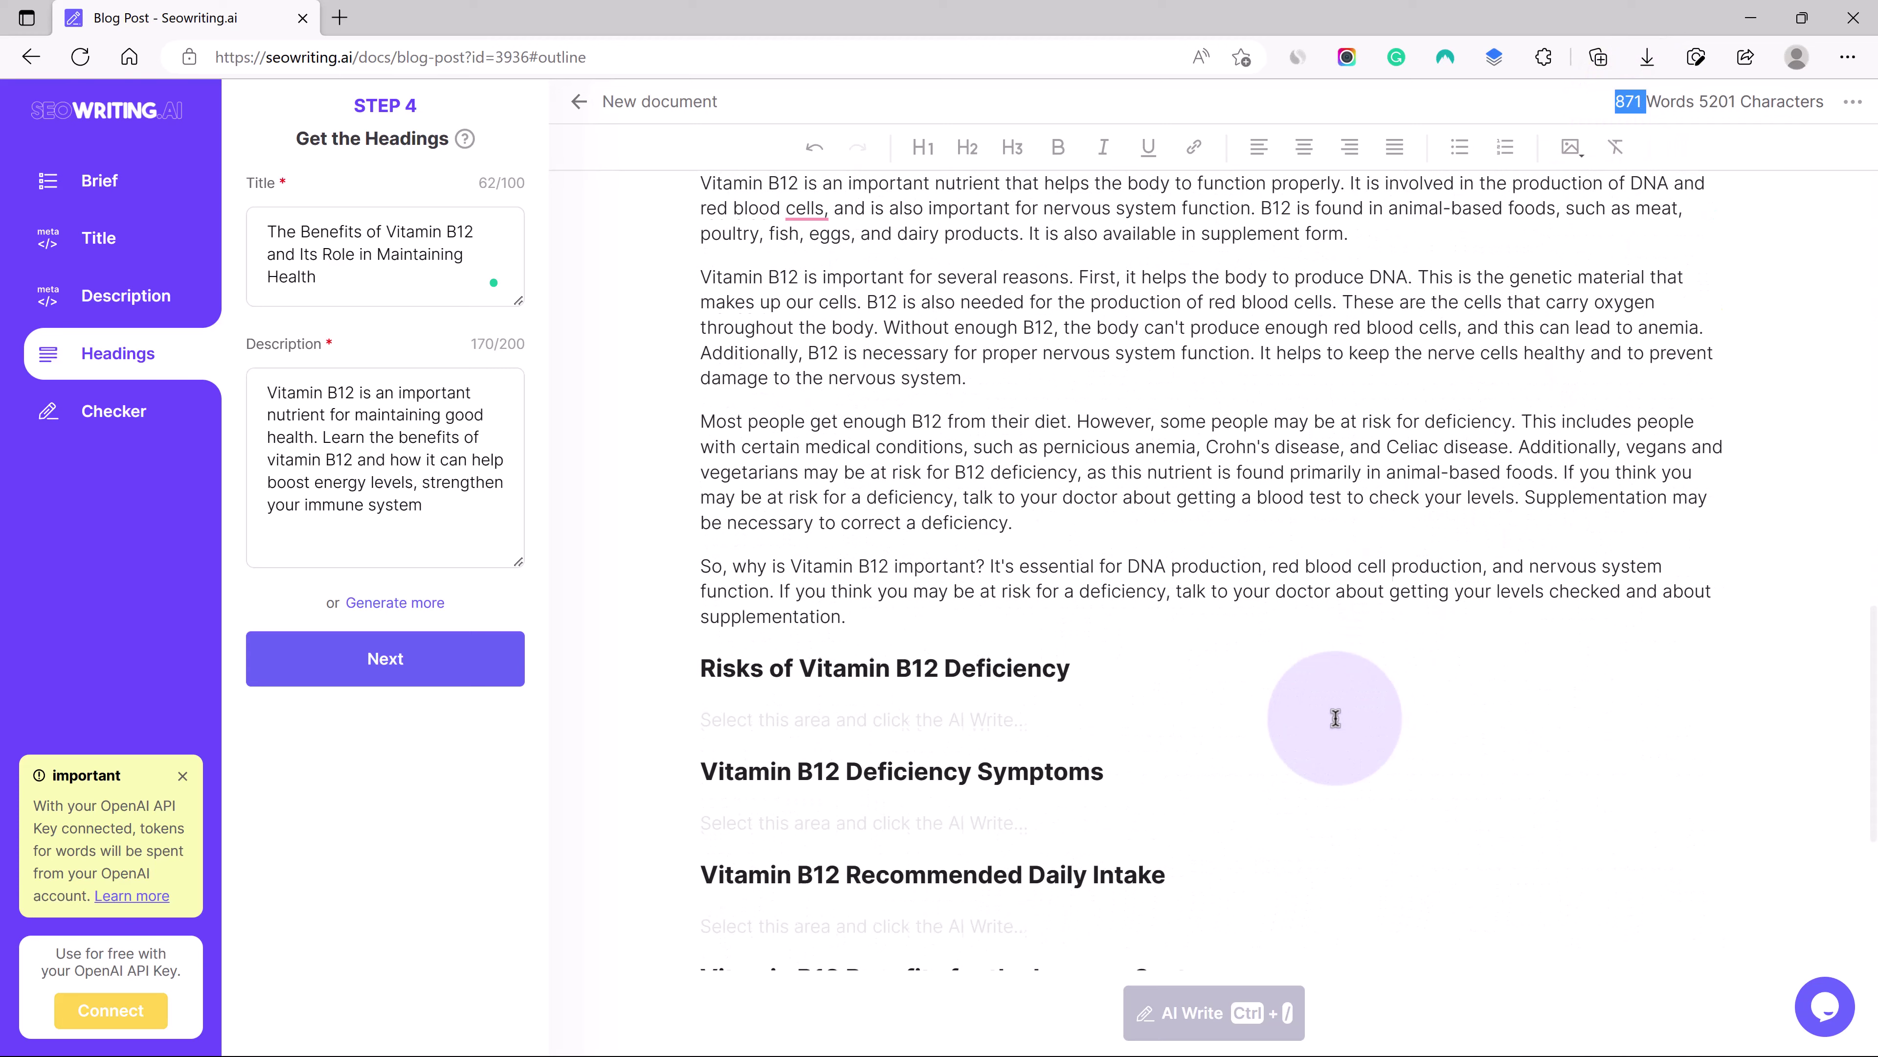
pyautogui.scroll(-5, 1335, 717)
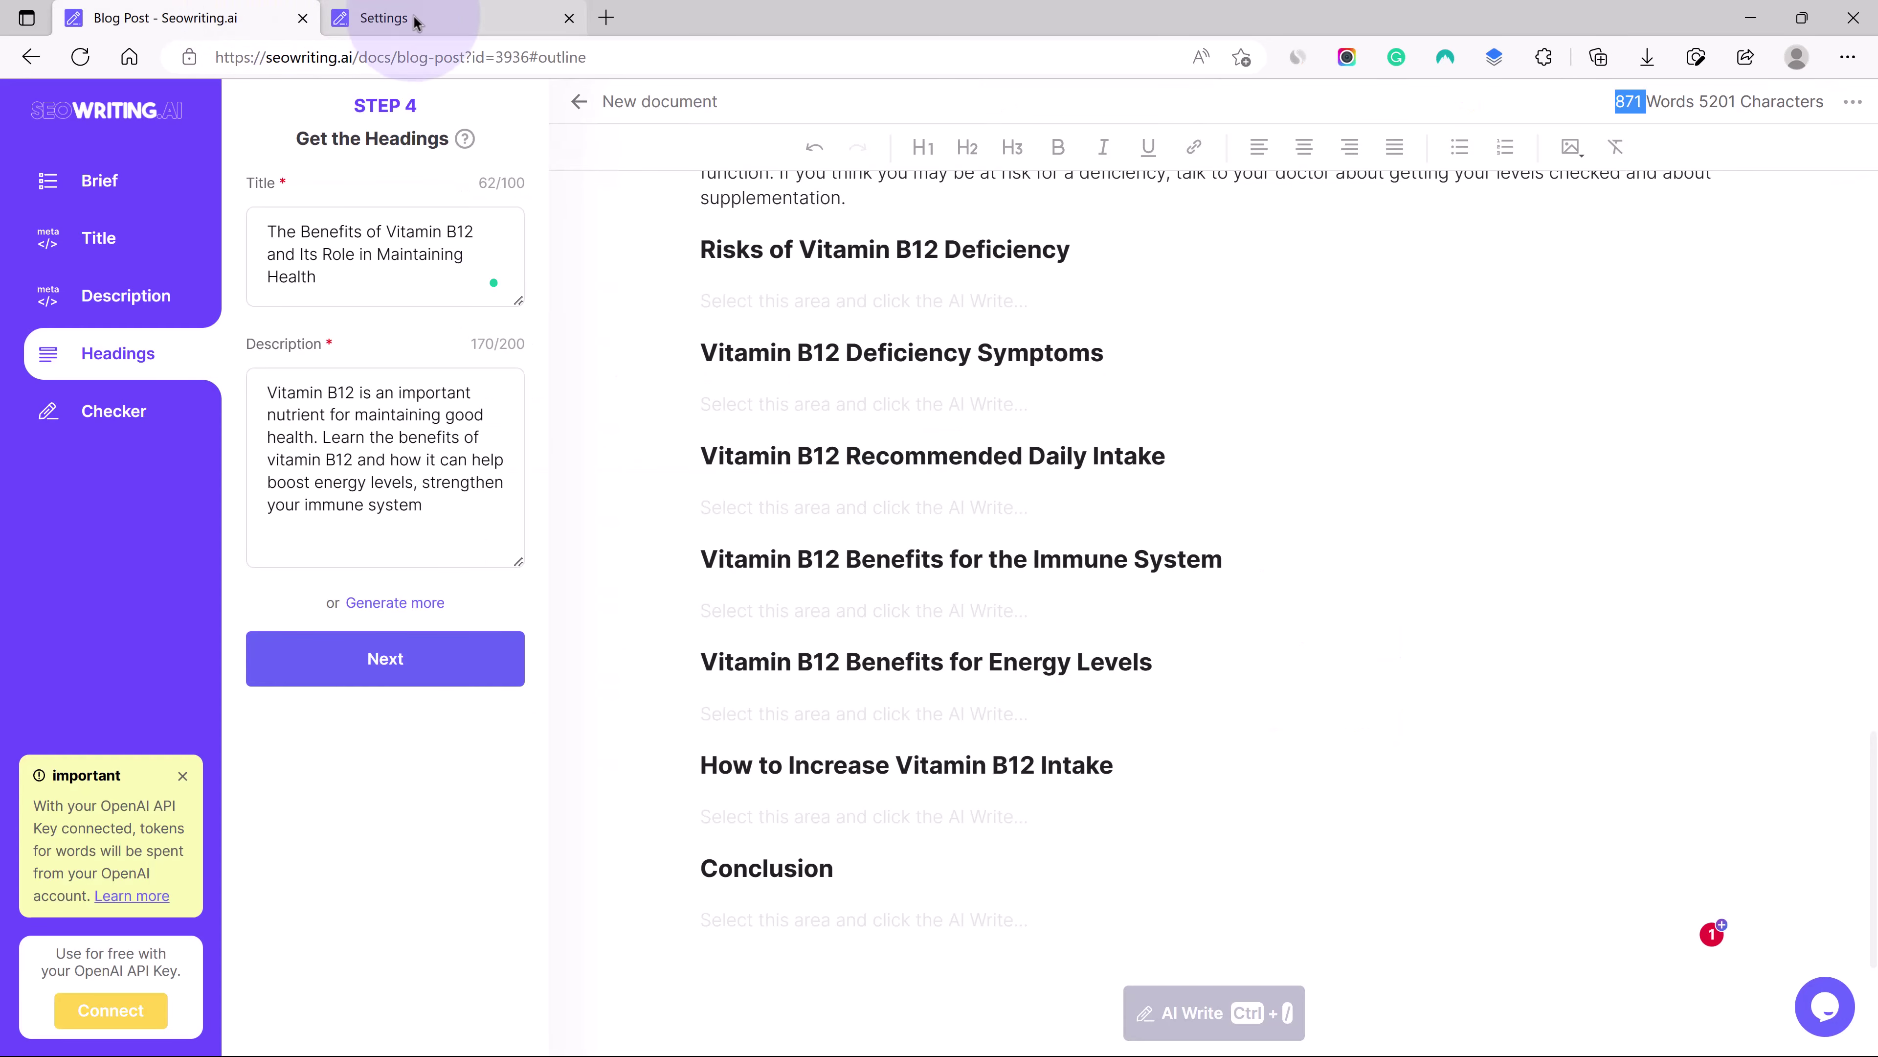
# Review the Profile page's OpenAI API Key field and account options, moving between editor and Settings.
pyautogui.click(413, 18)
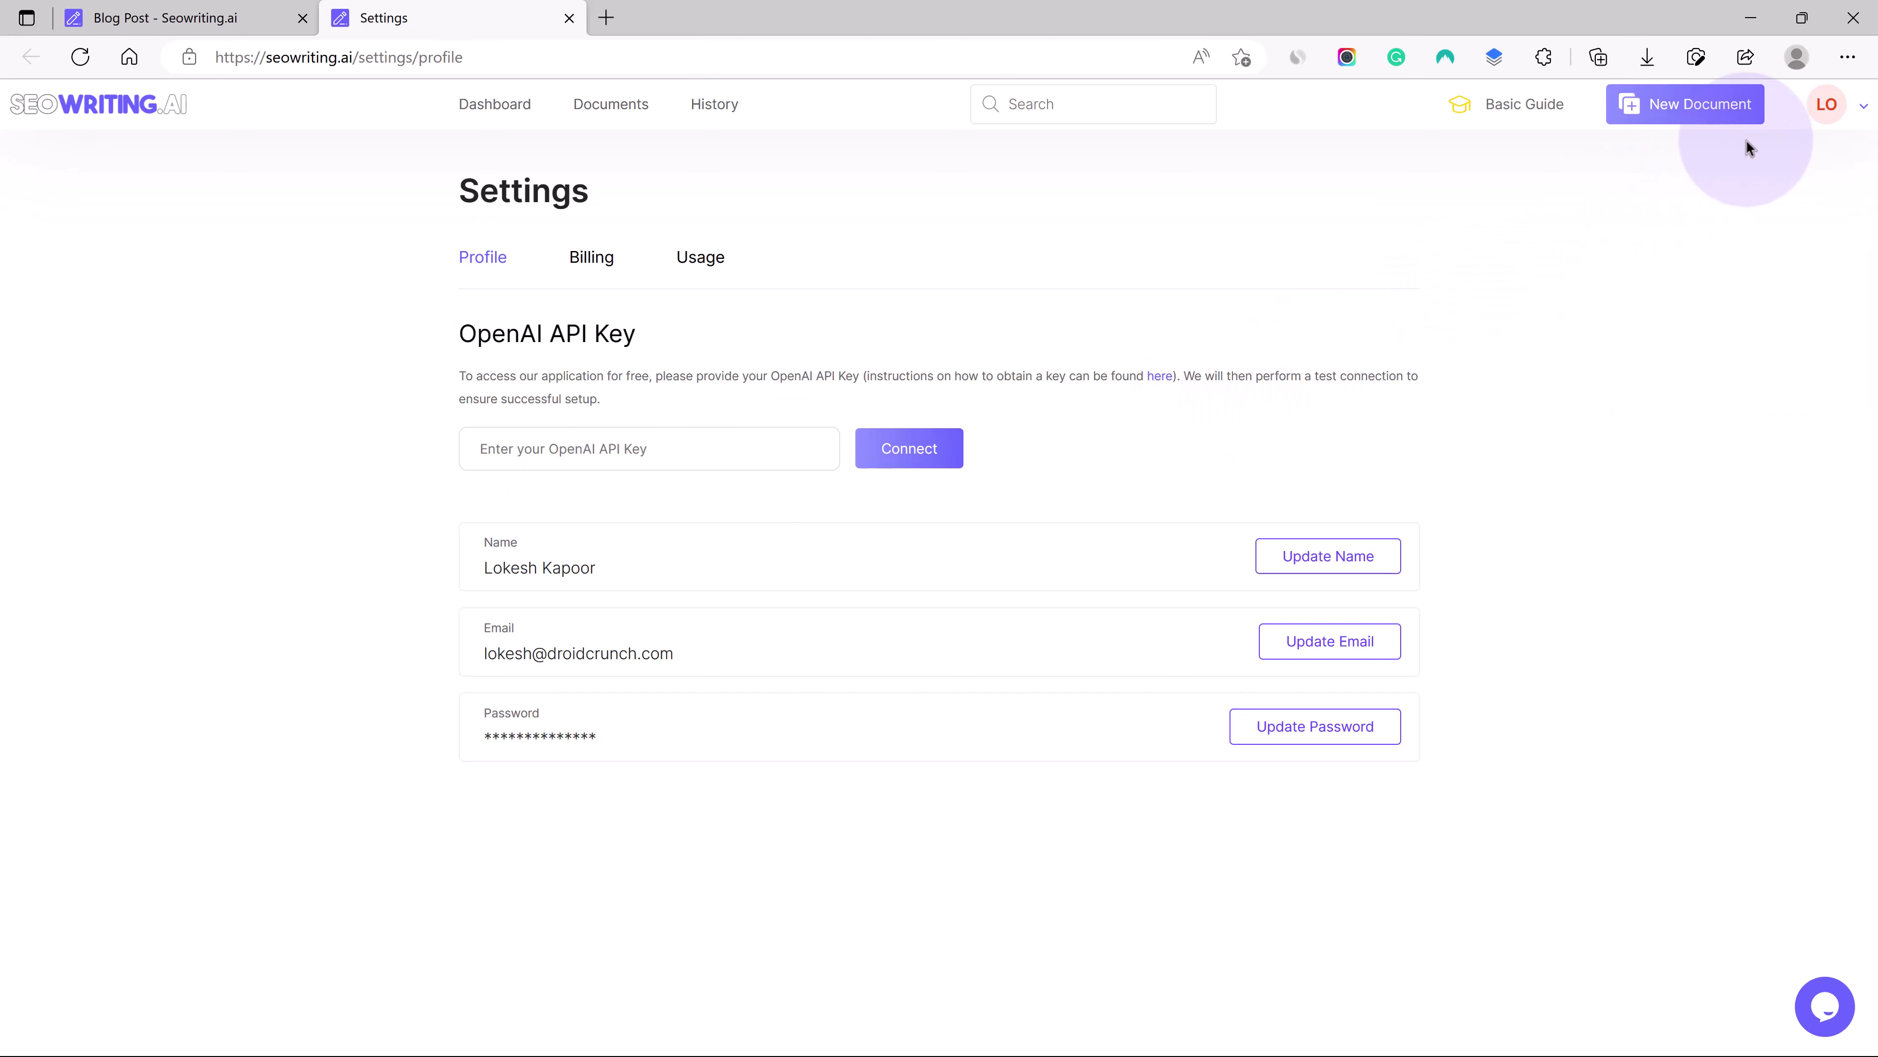
pyautogui.click(1830, 124)
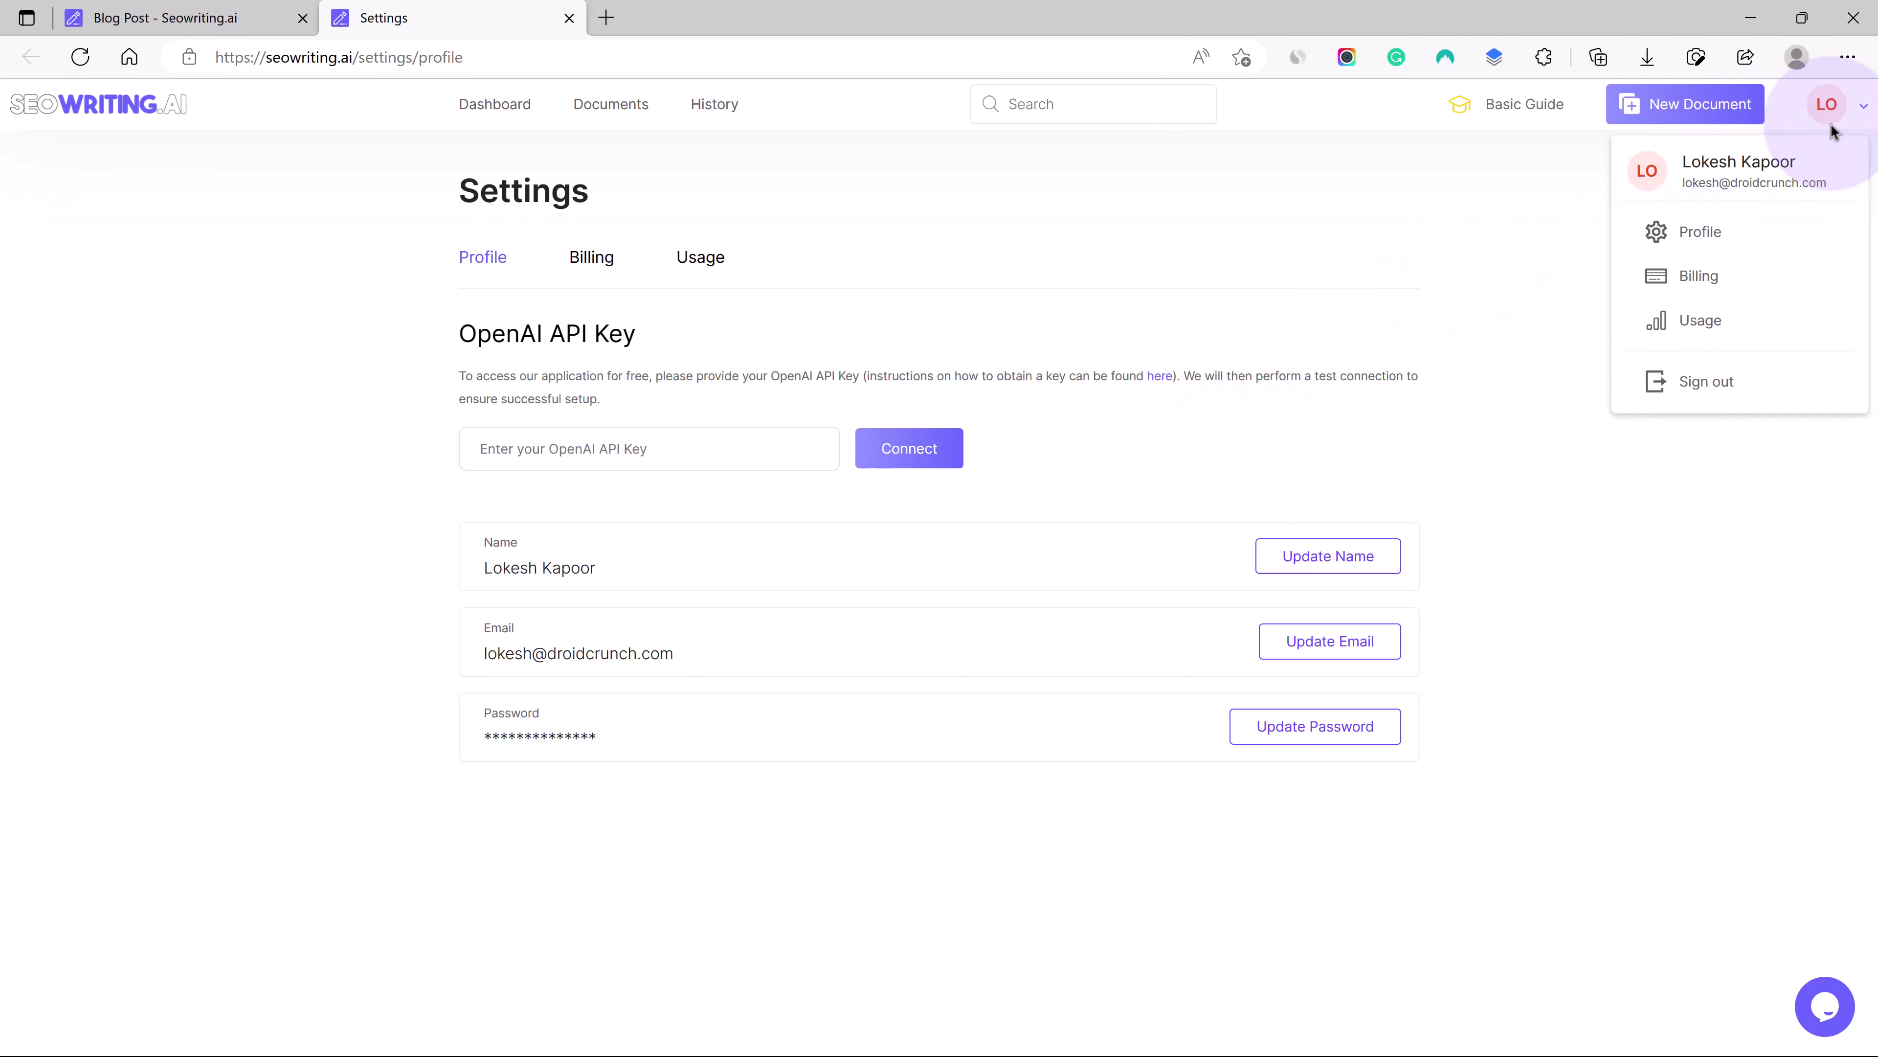
pyautogui.click(1316, 260)
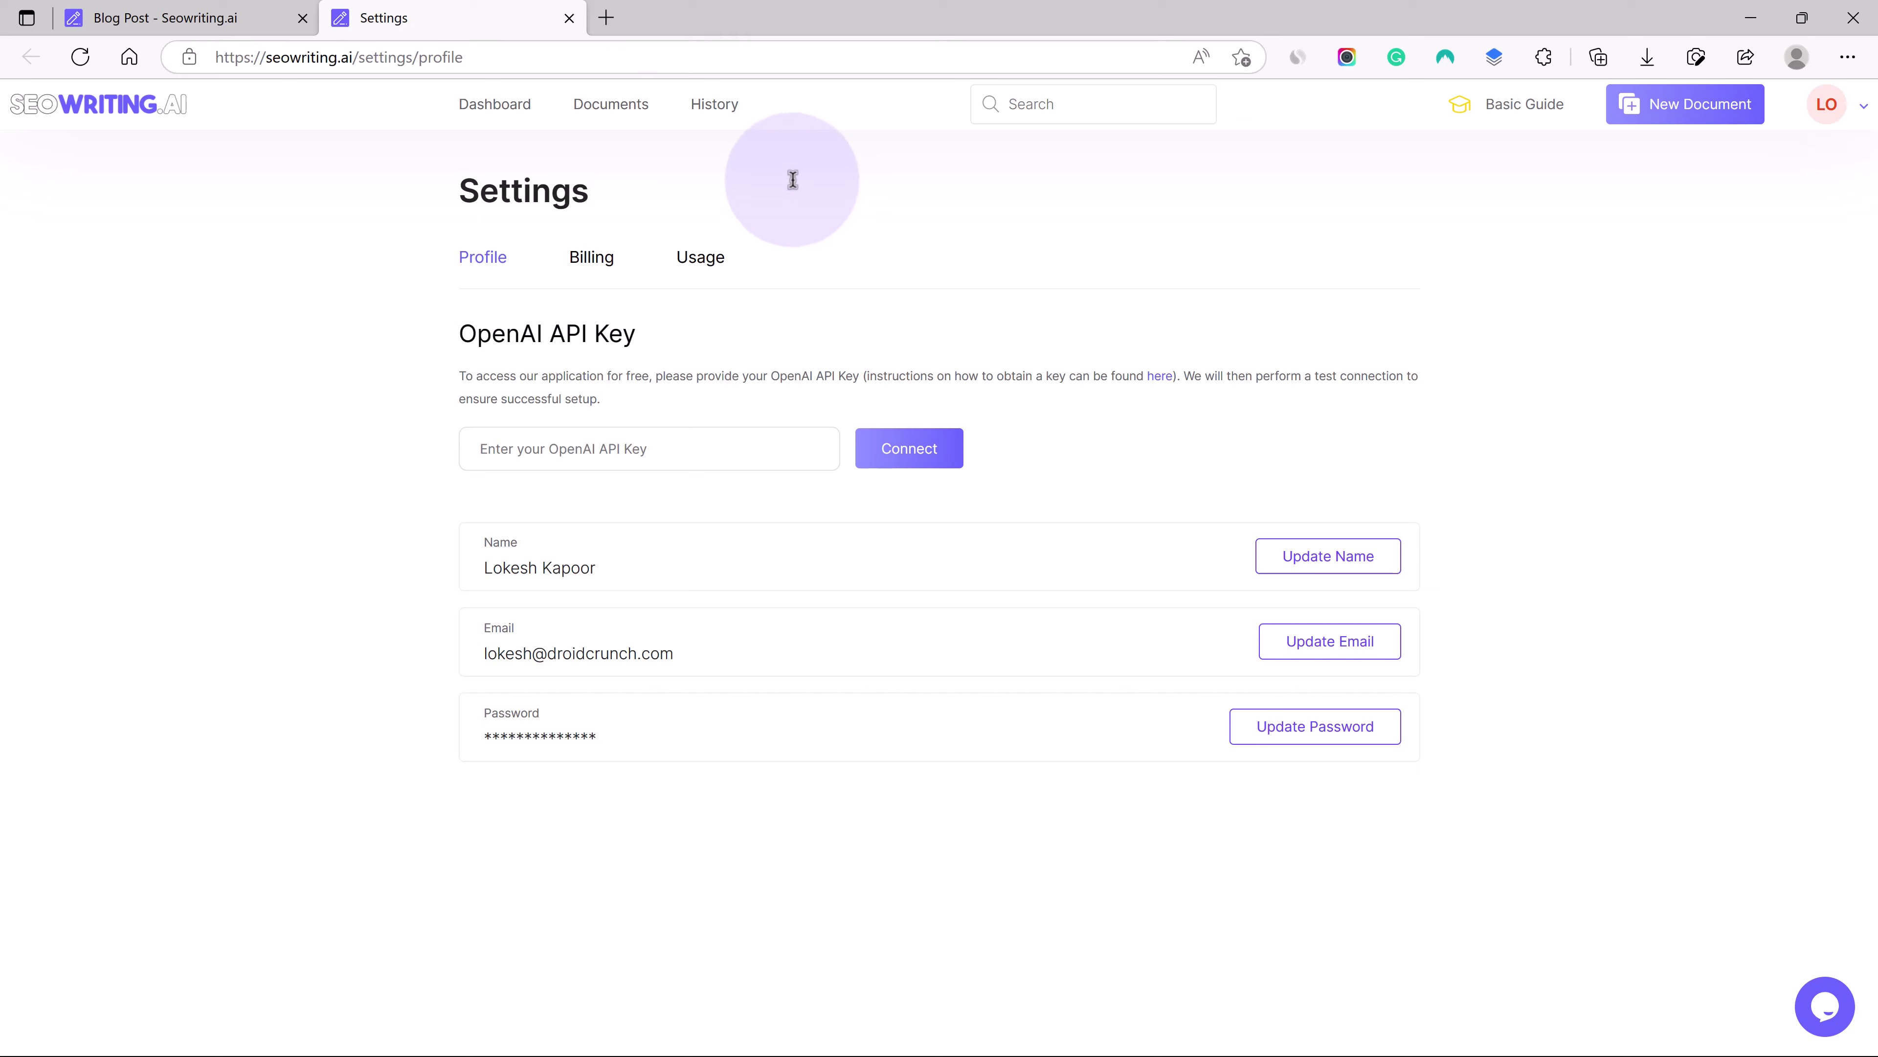
pyautogui.click(199, 17)
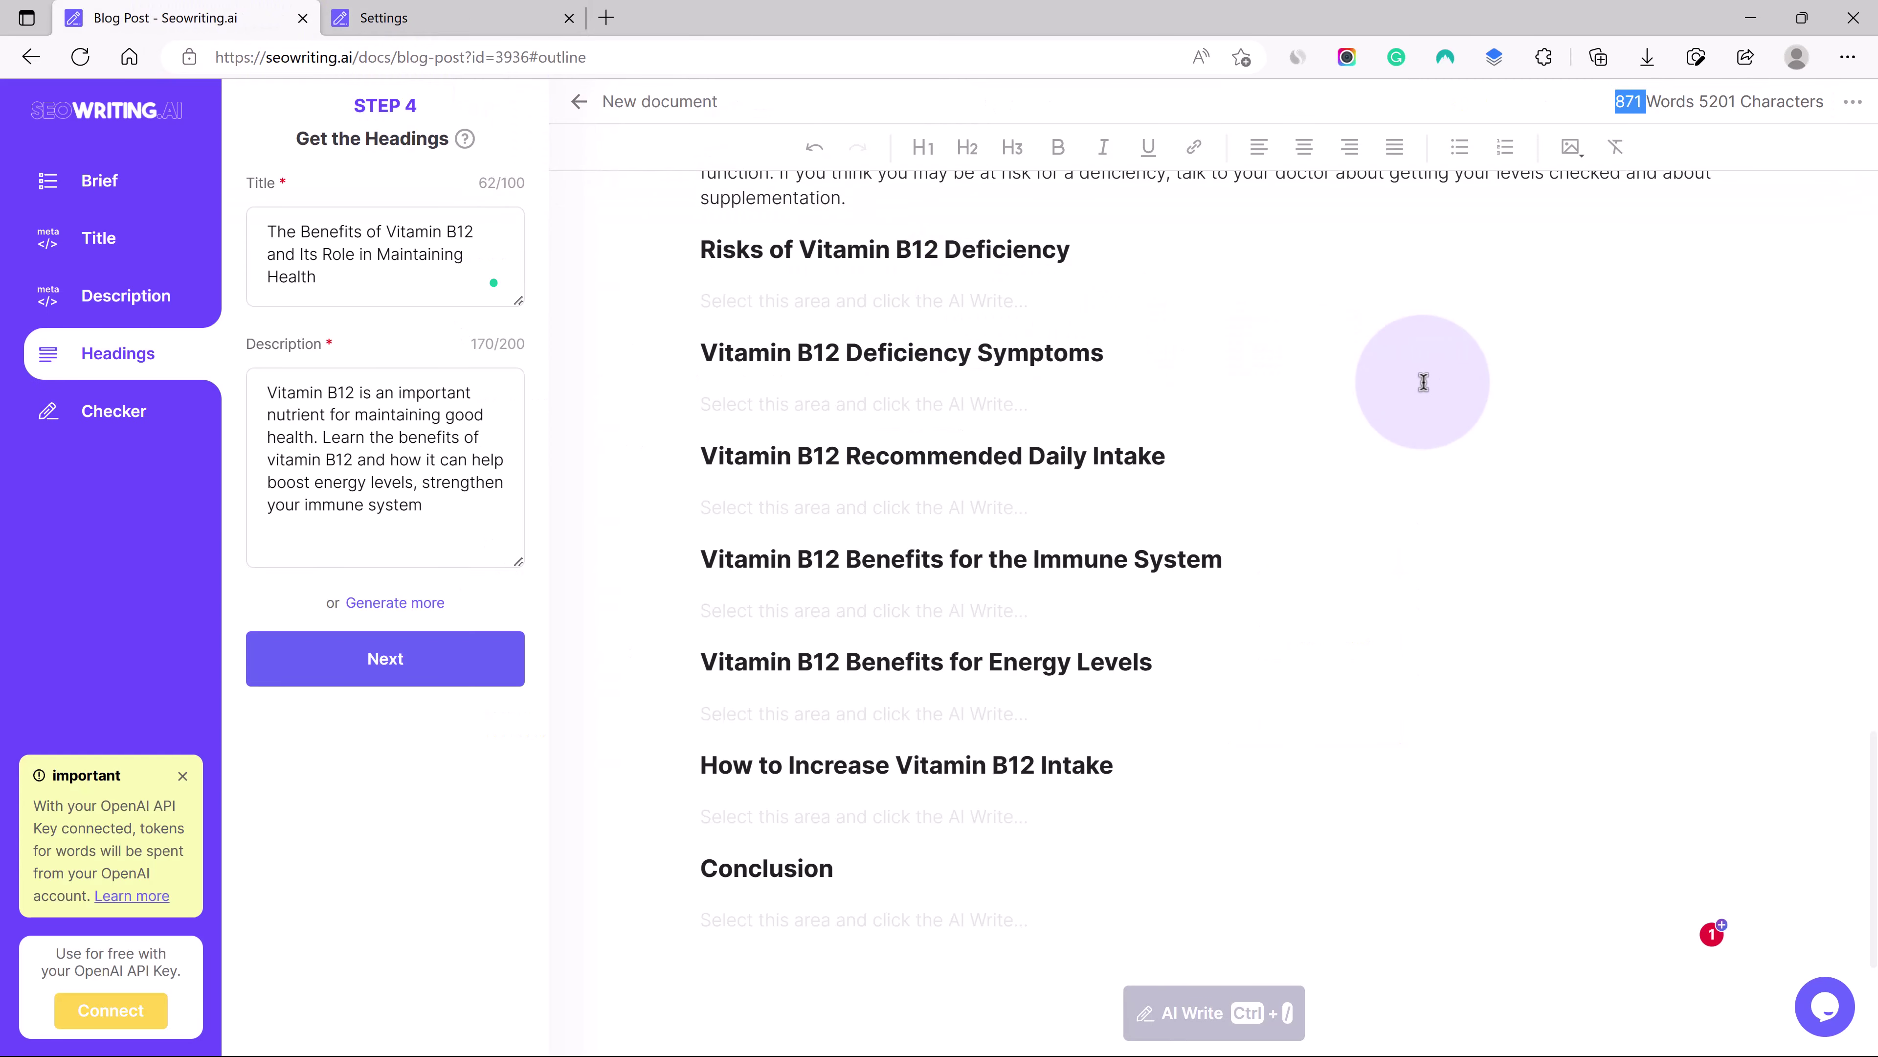
pyautogui.click(438, 19)
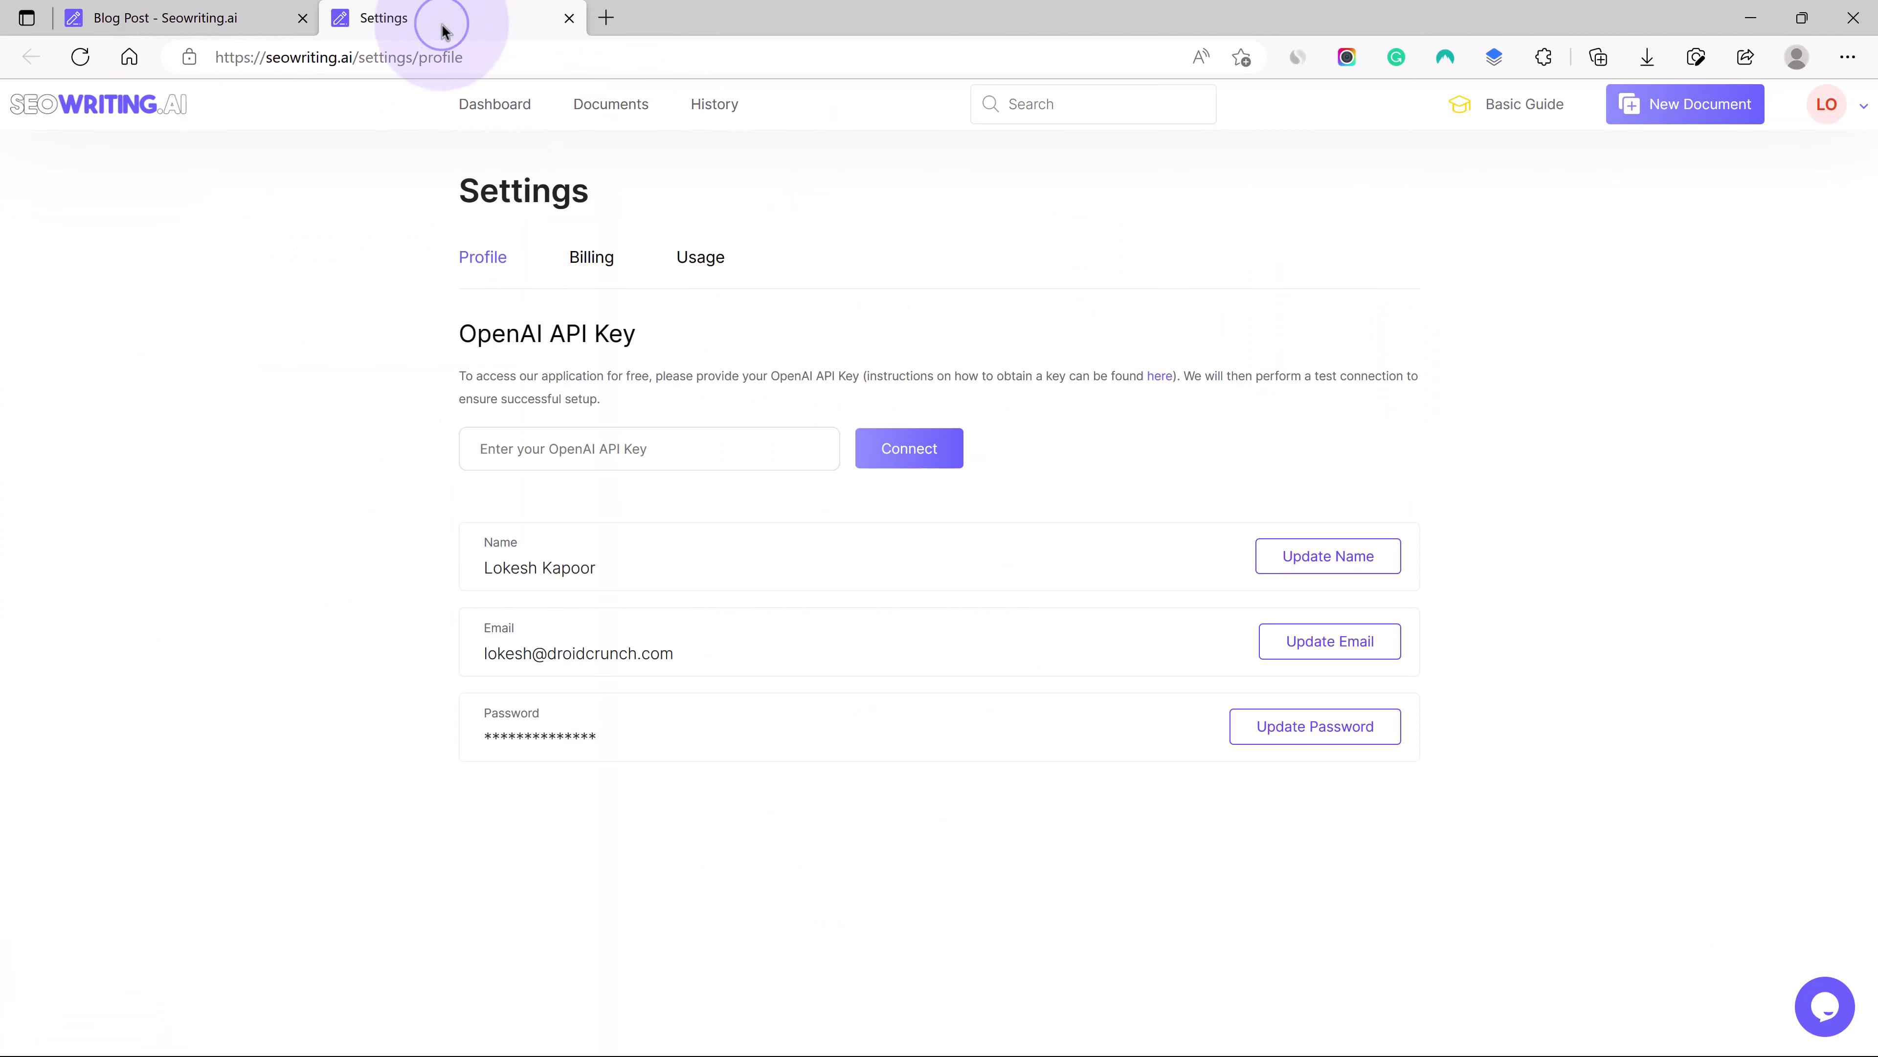
# Load seowriting.ai in a new tab and jump to its Pricing section.
pyautogui.click(606, 18)
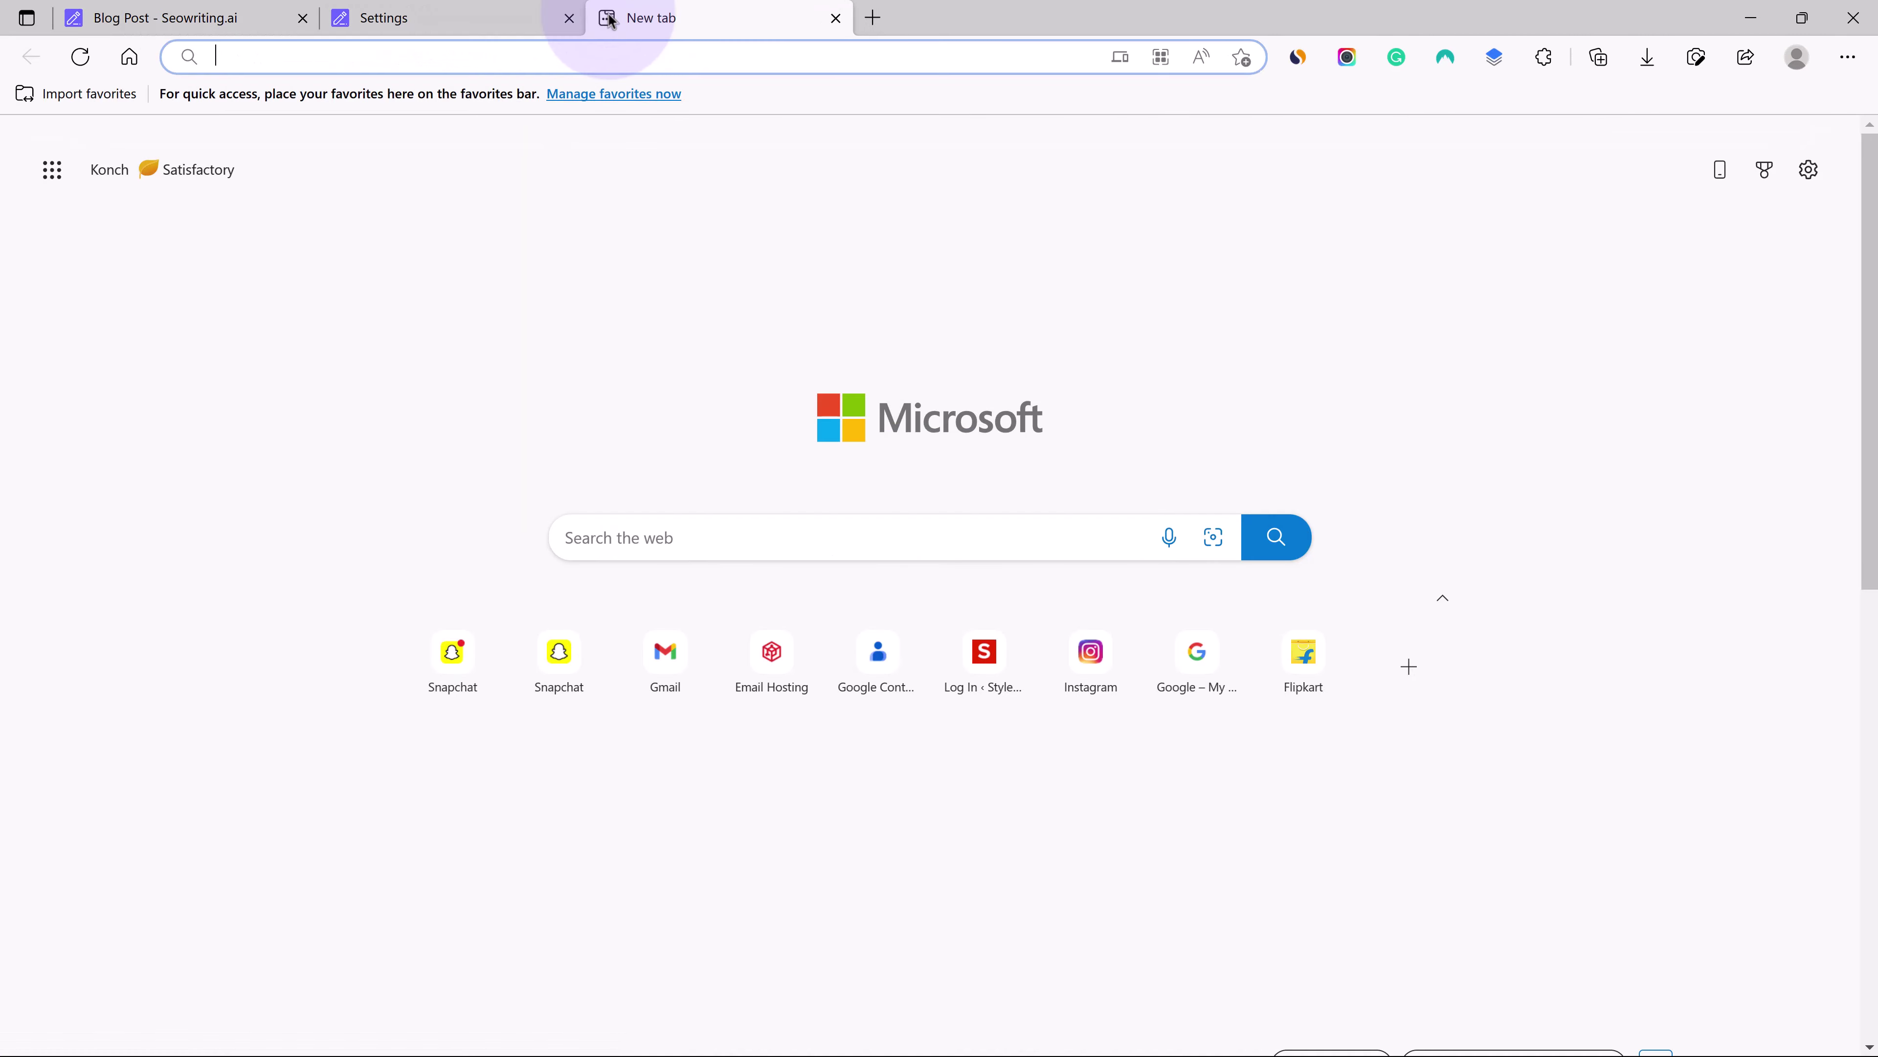
pyautogui.write('seo')
pyautogui.press('Return')
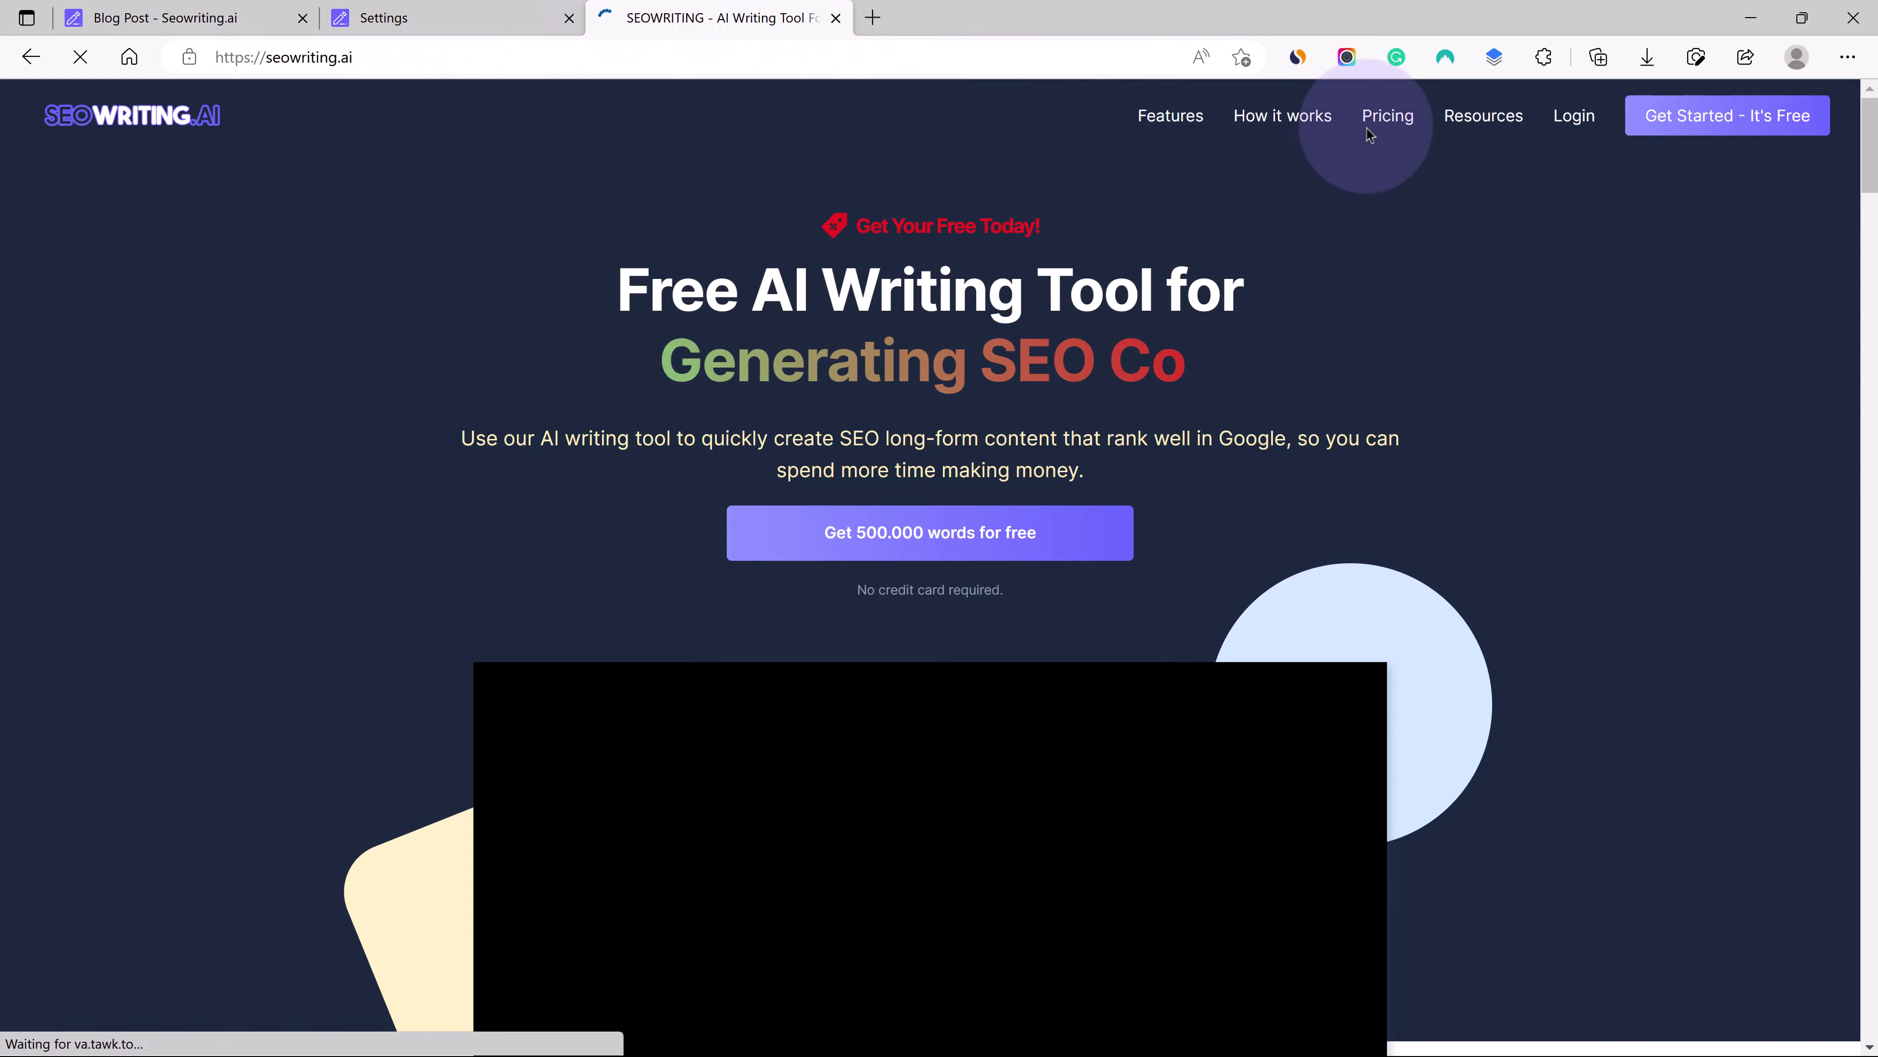
pyautogui.click(1411, 124)
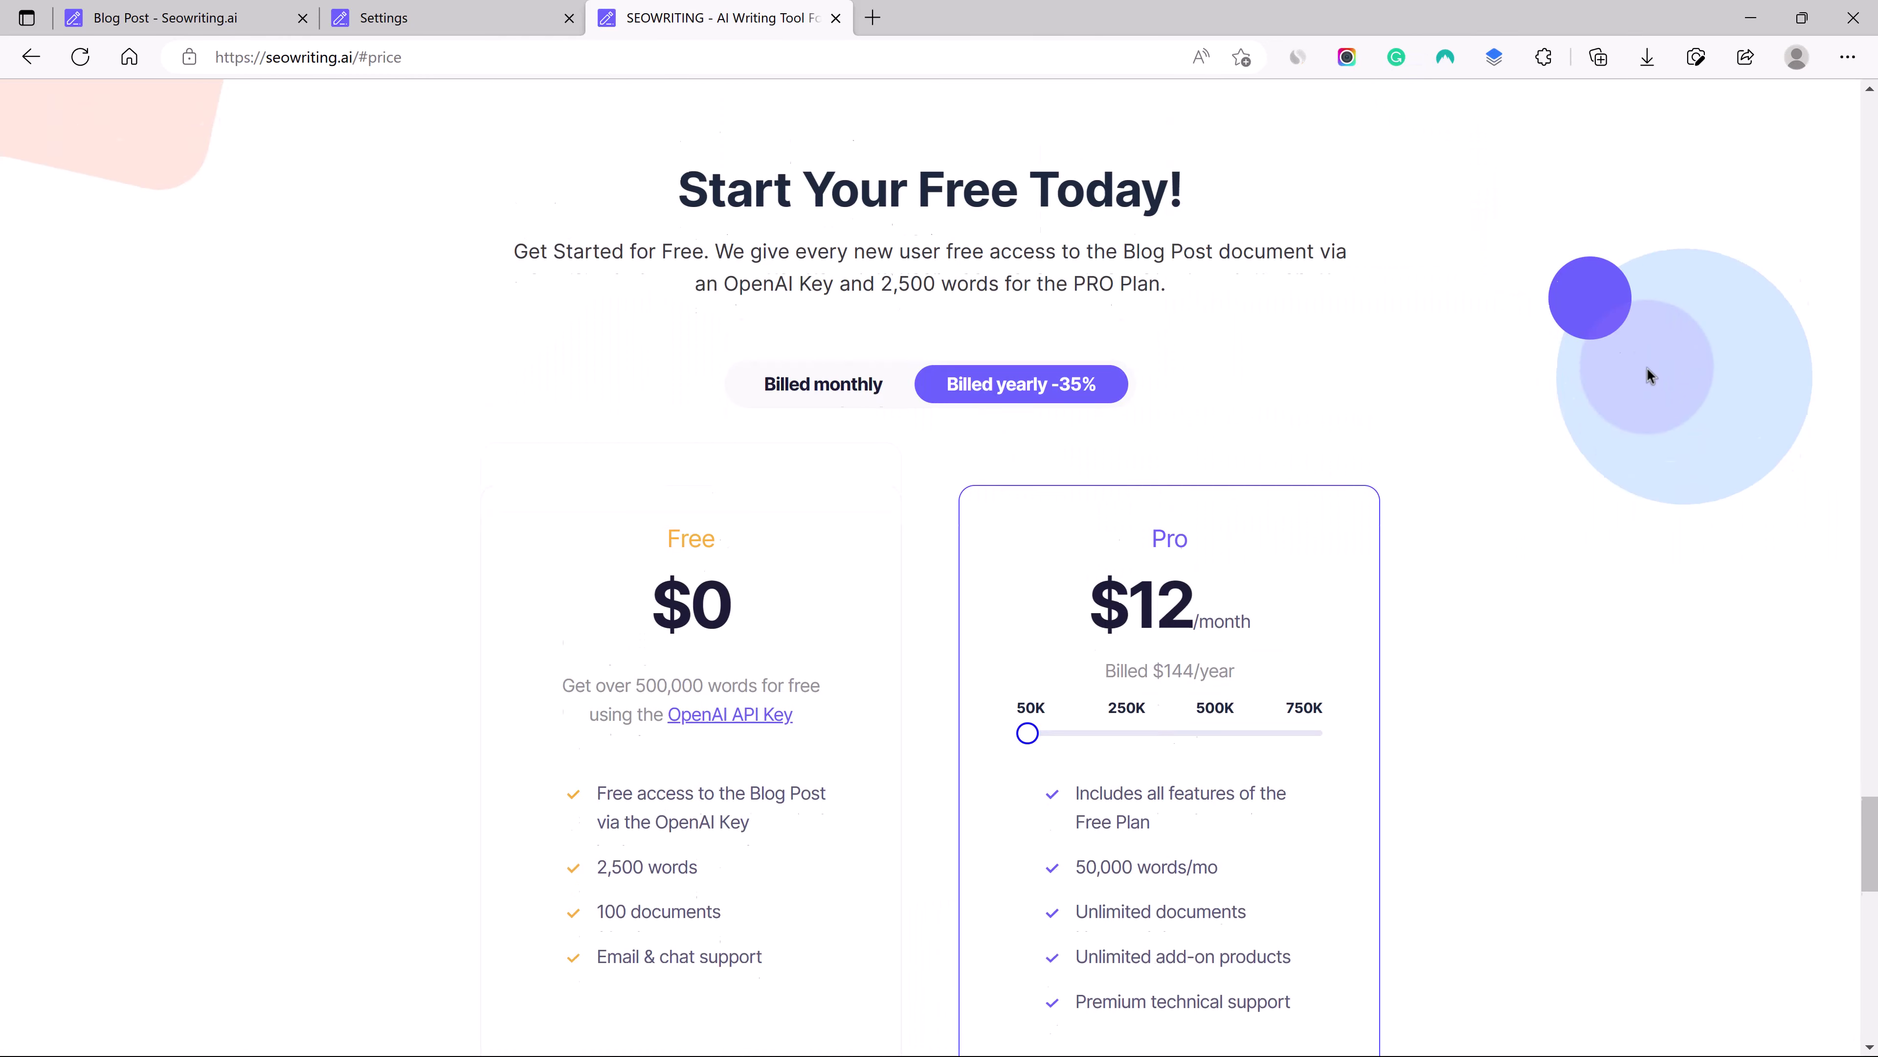
# Highlight the Free plan's $0 price and its 500,000 free words.
pyautogui.scroll(-3, 1646, 367)
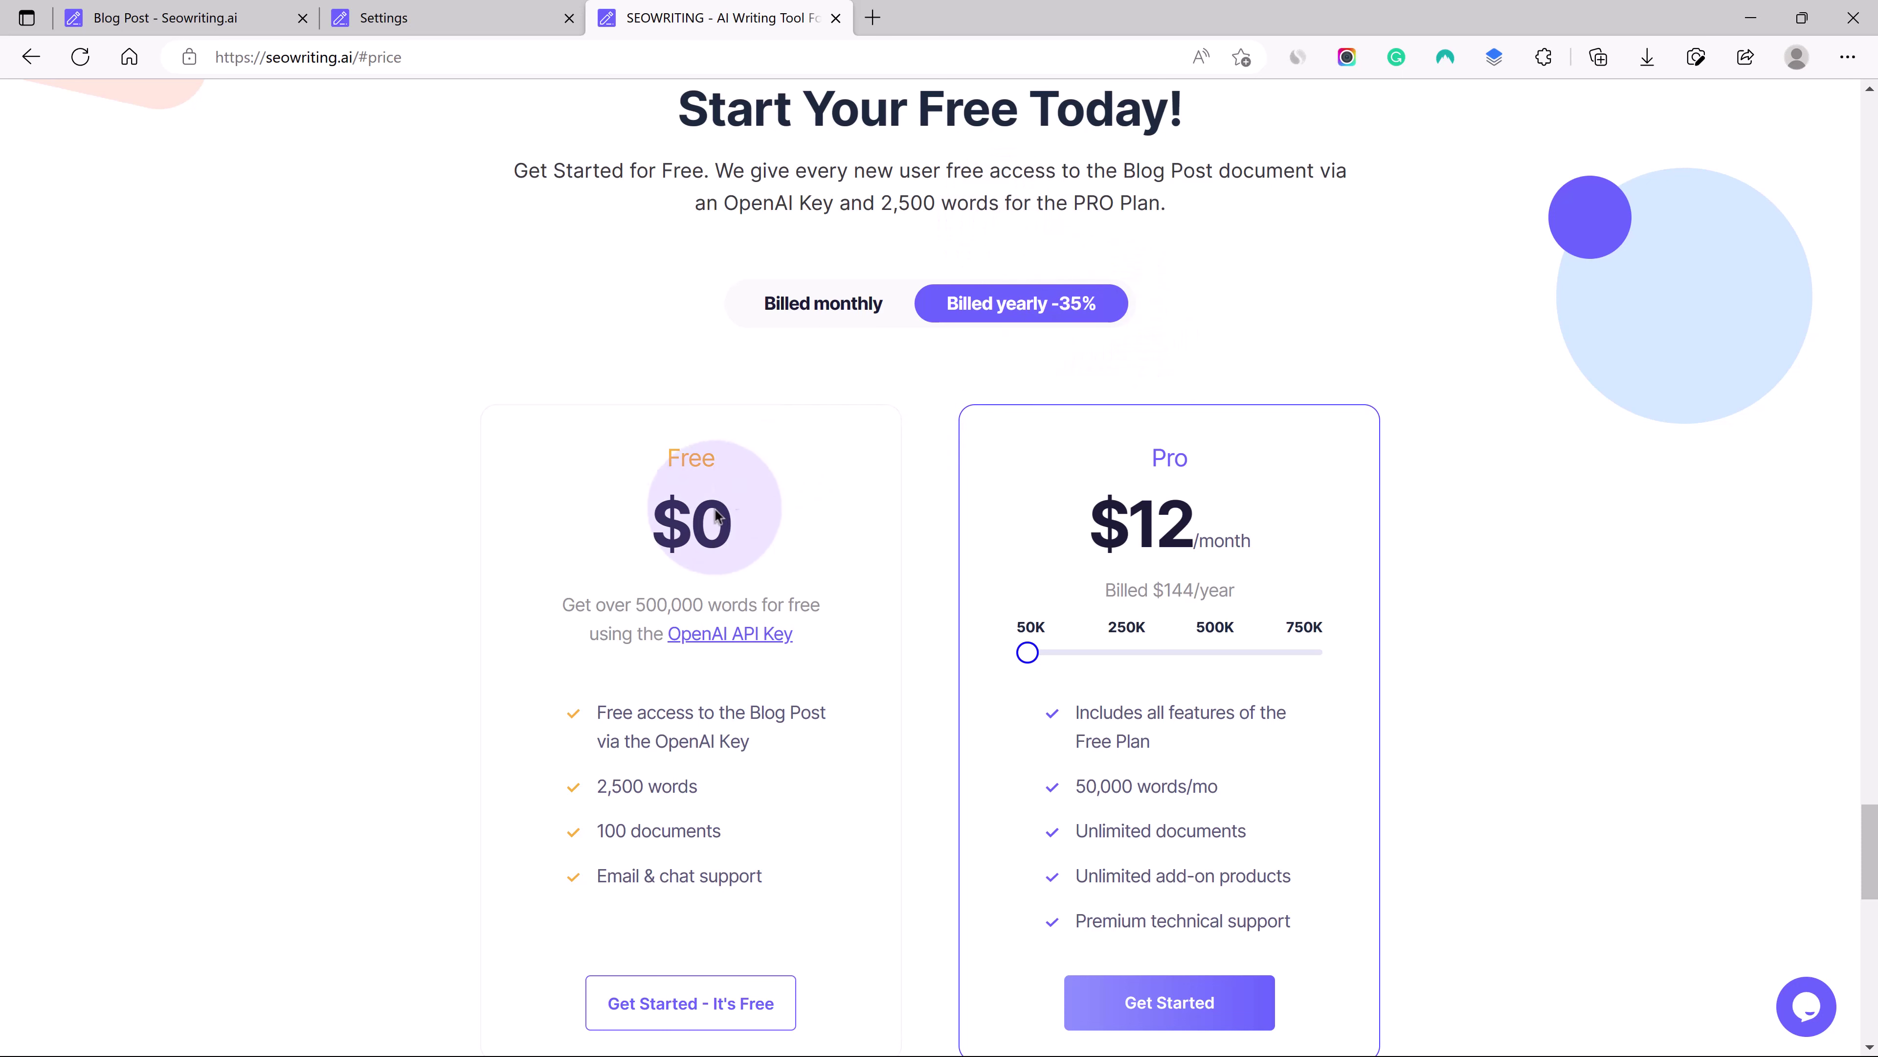
pyautogui.moveTo(651, 529); pyautogui.dragTo(769, 542)
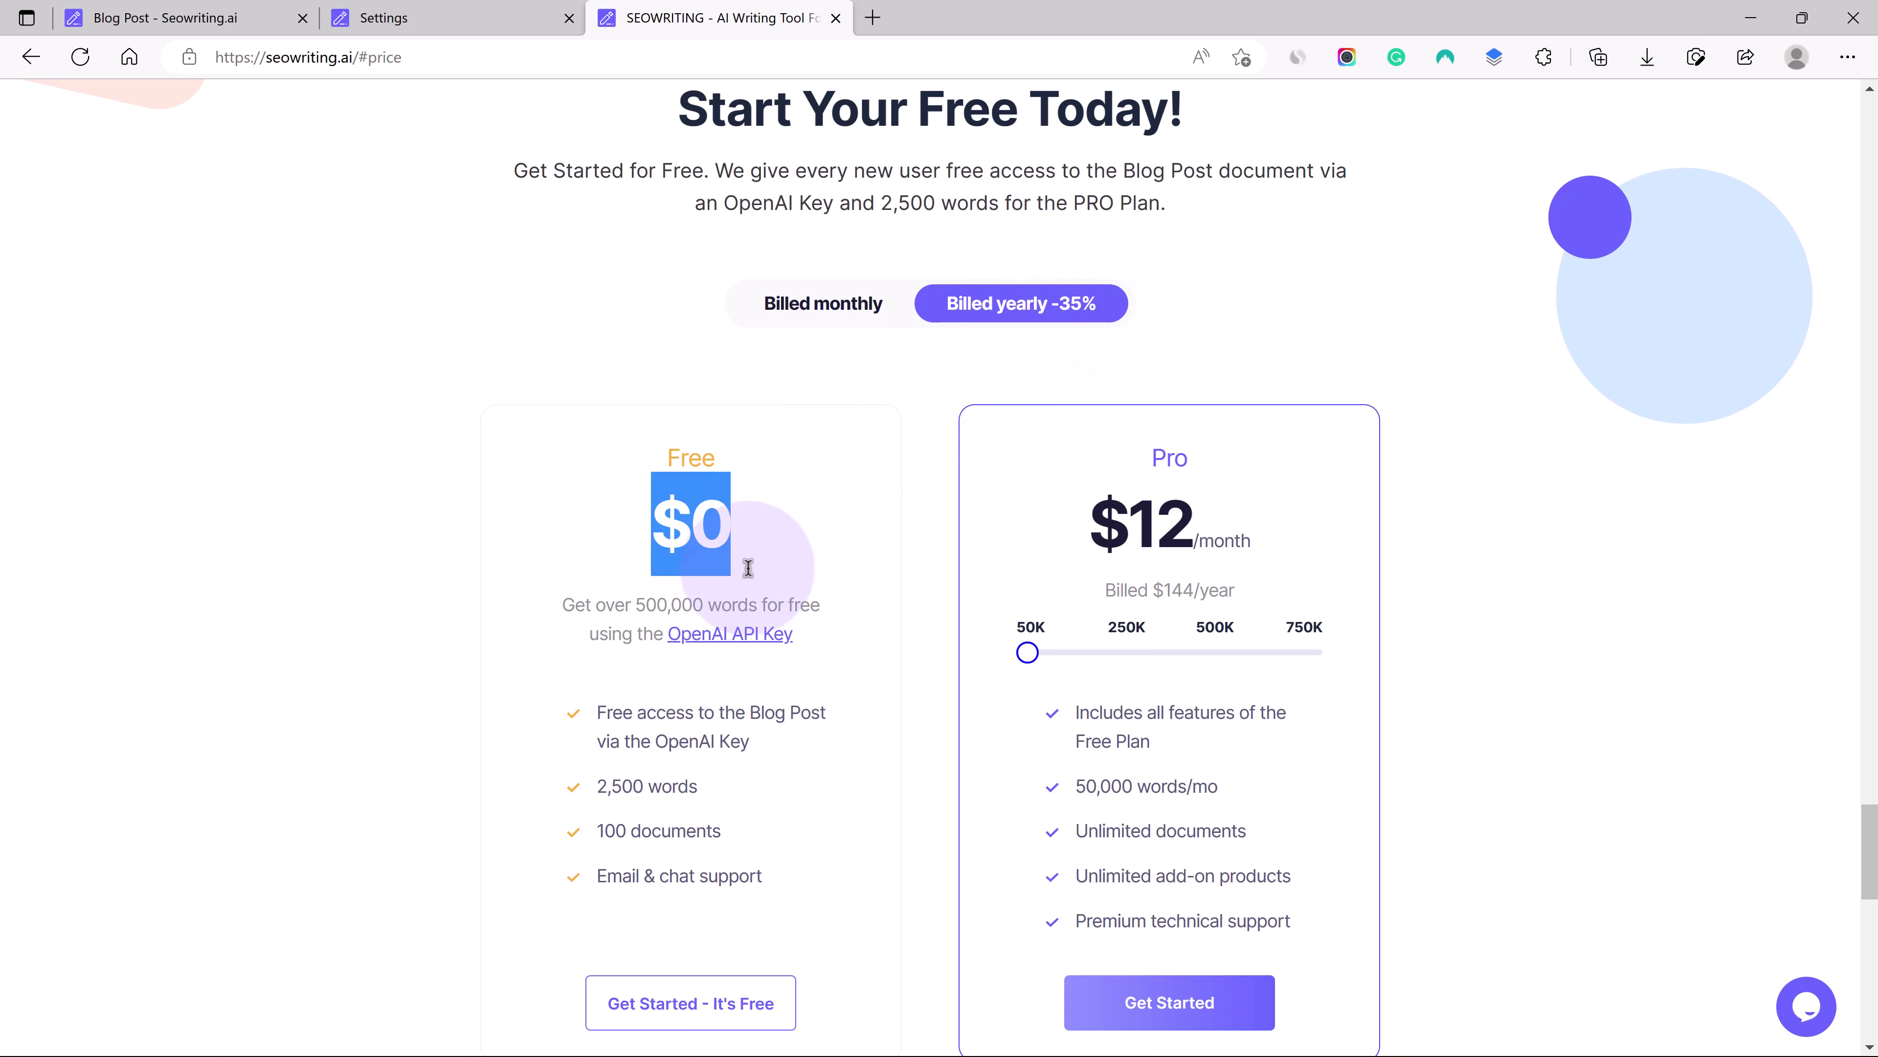
pyautogui.doubleClick(640, 600)
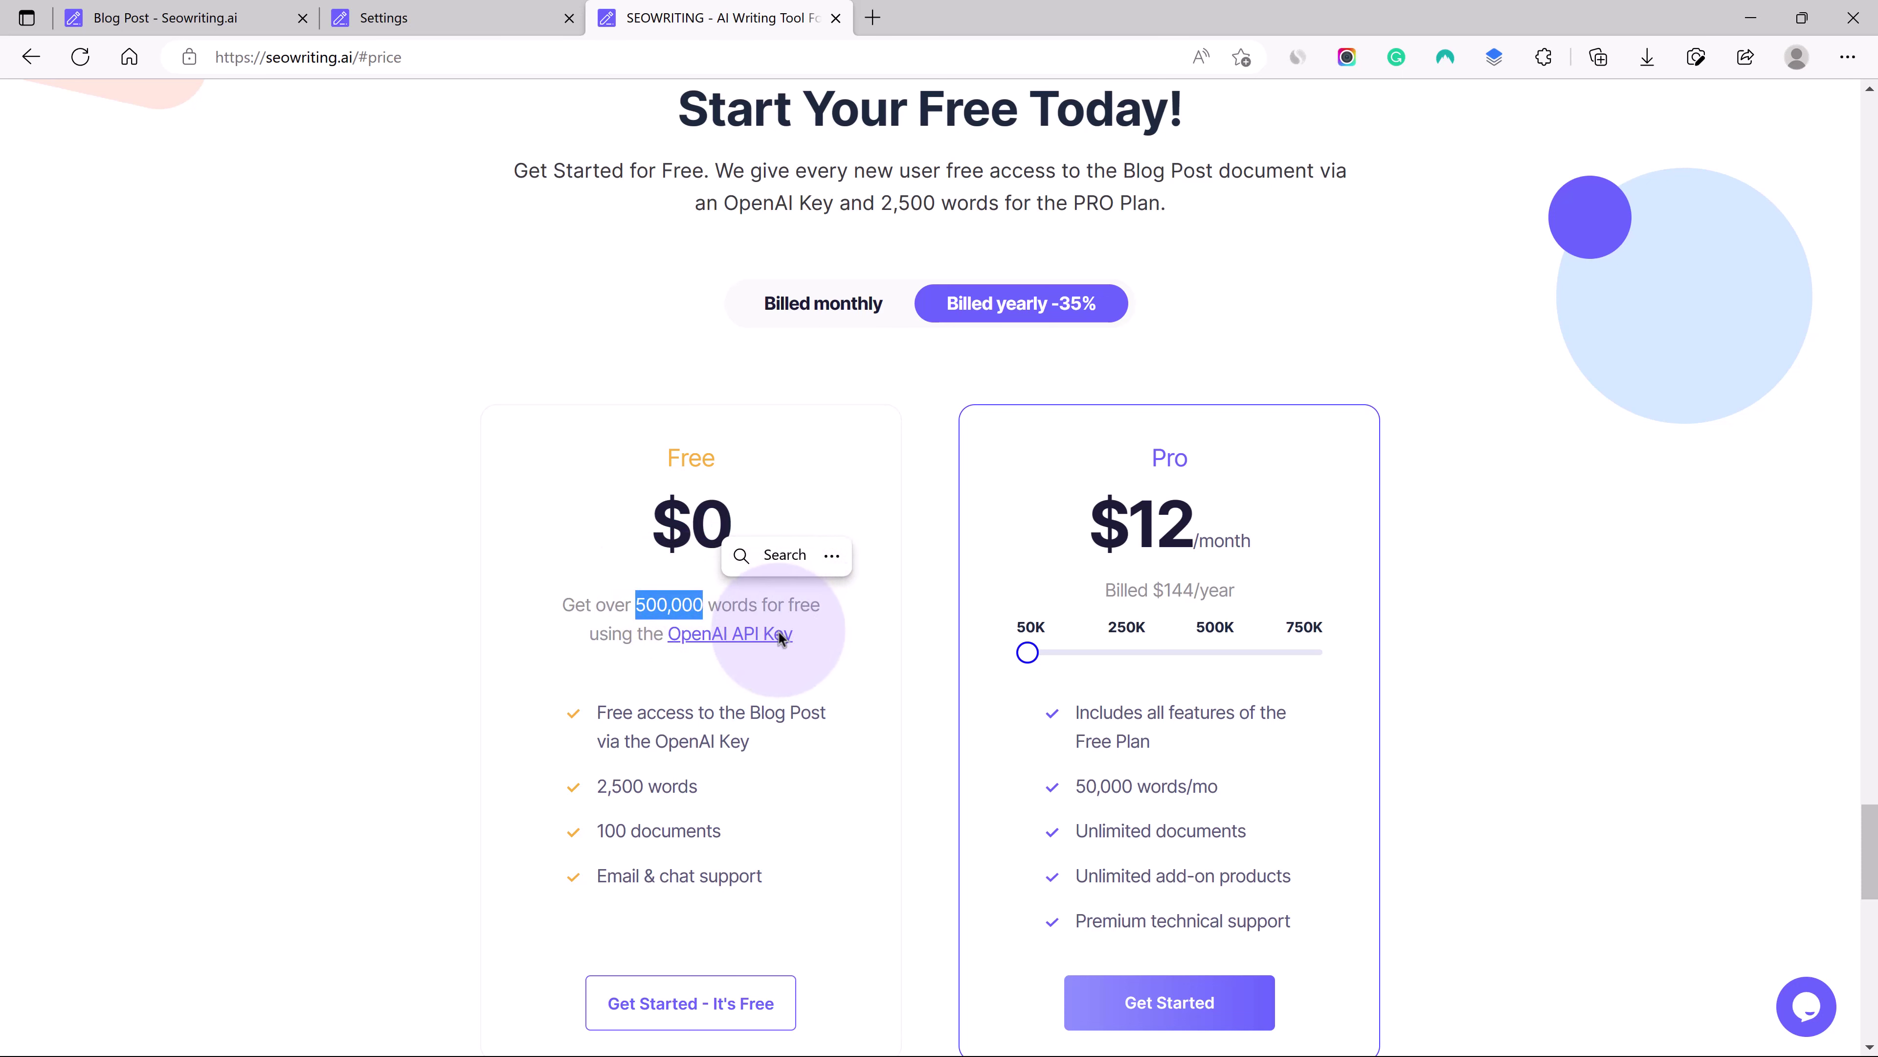
pyautogui.scroll(-3, 802, 604)
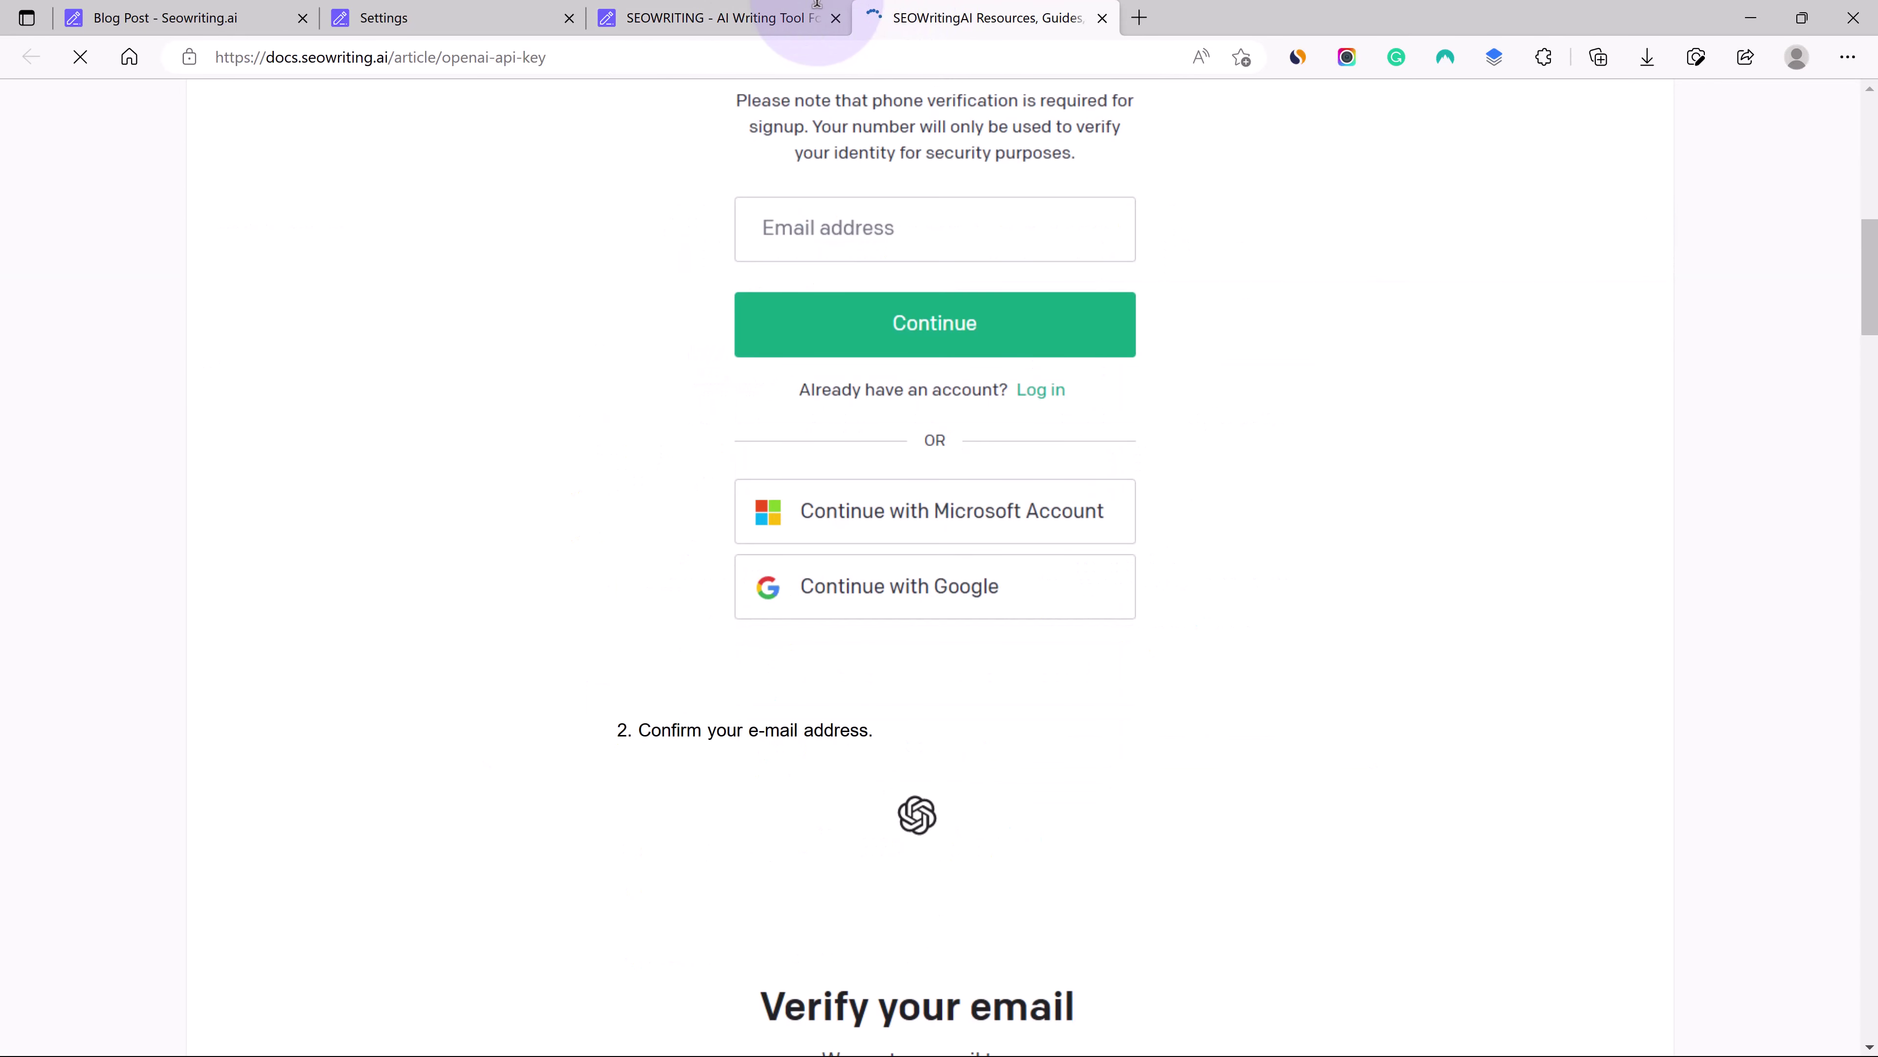
# Slide the Pro plan from 50K to 250K words ($38/month, billed $456/year), then scroll the page.
pyautogui.click(843, 9)
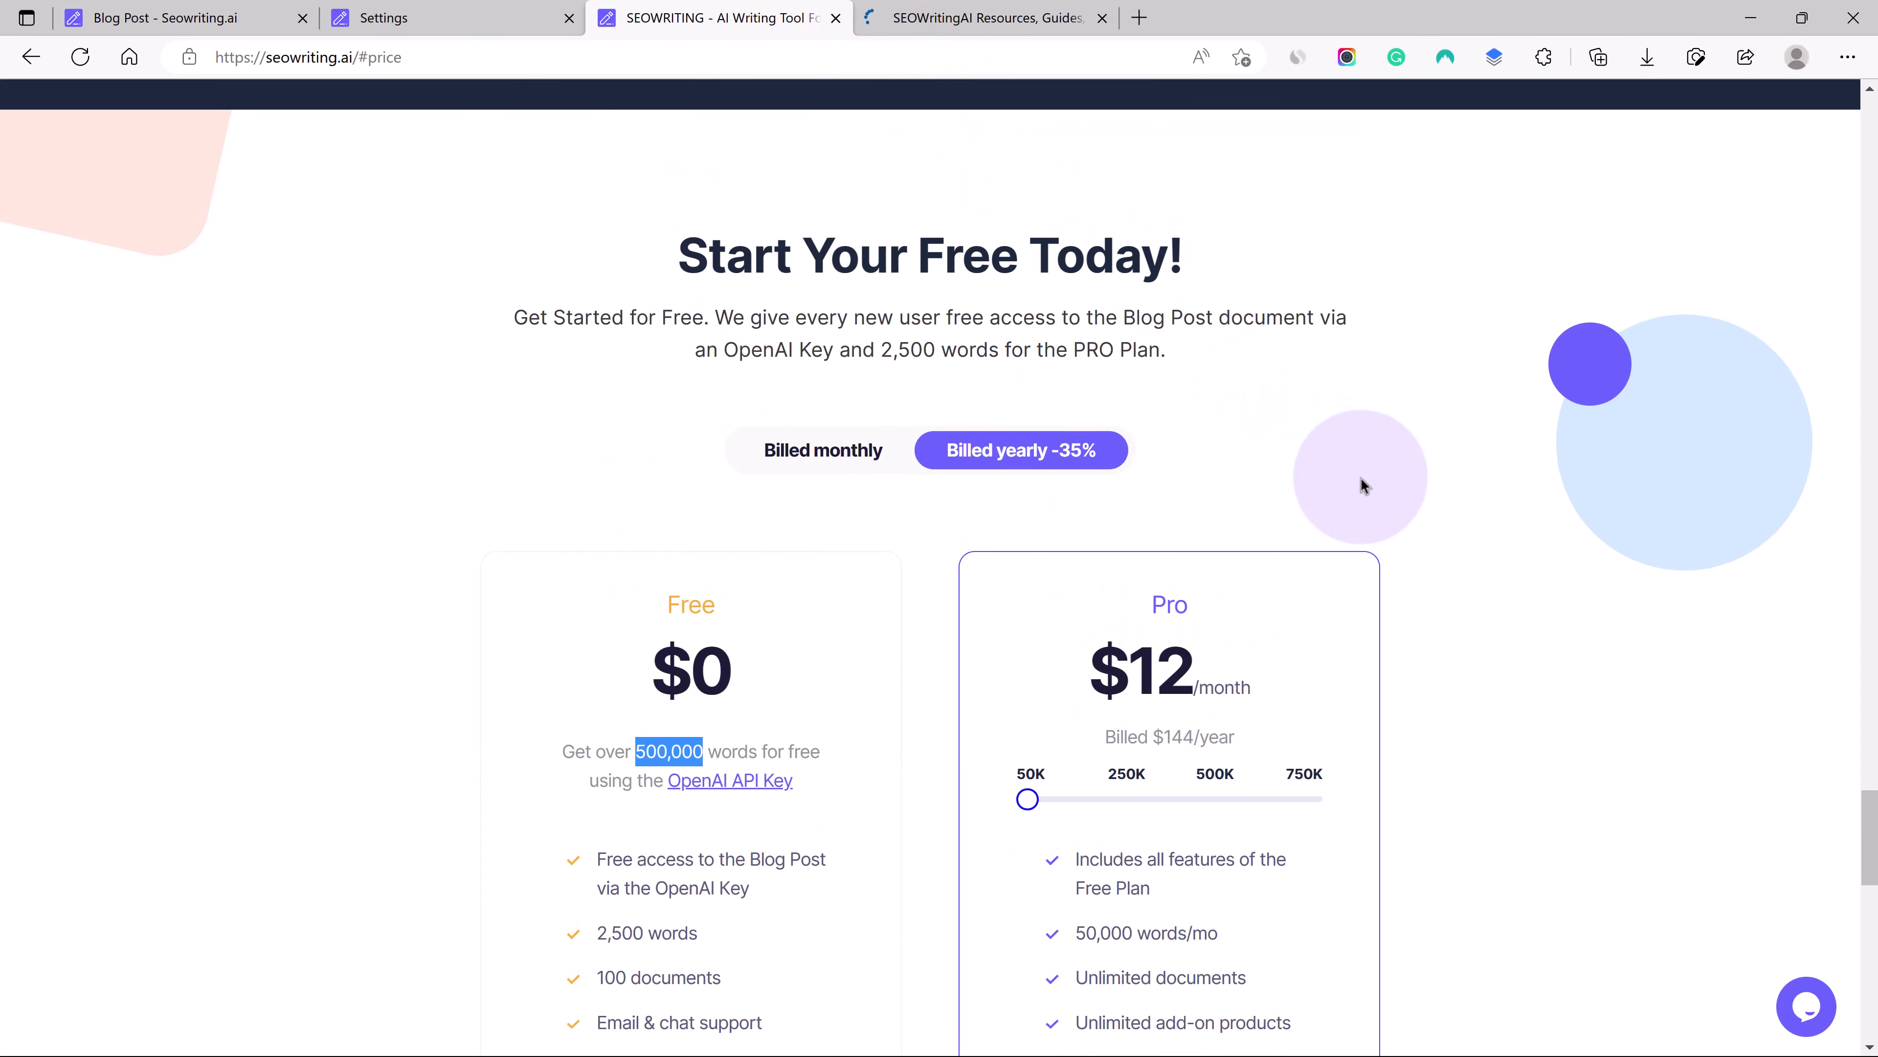
pyautogui.scroll(-3, 1361, 477)
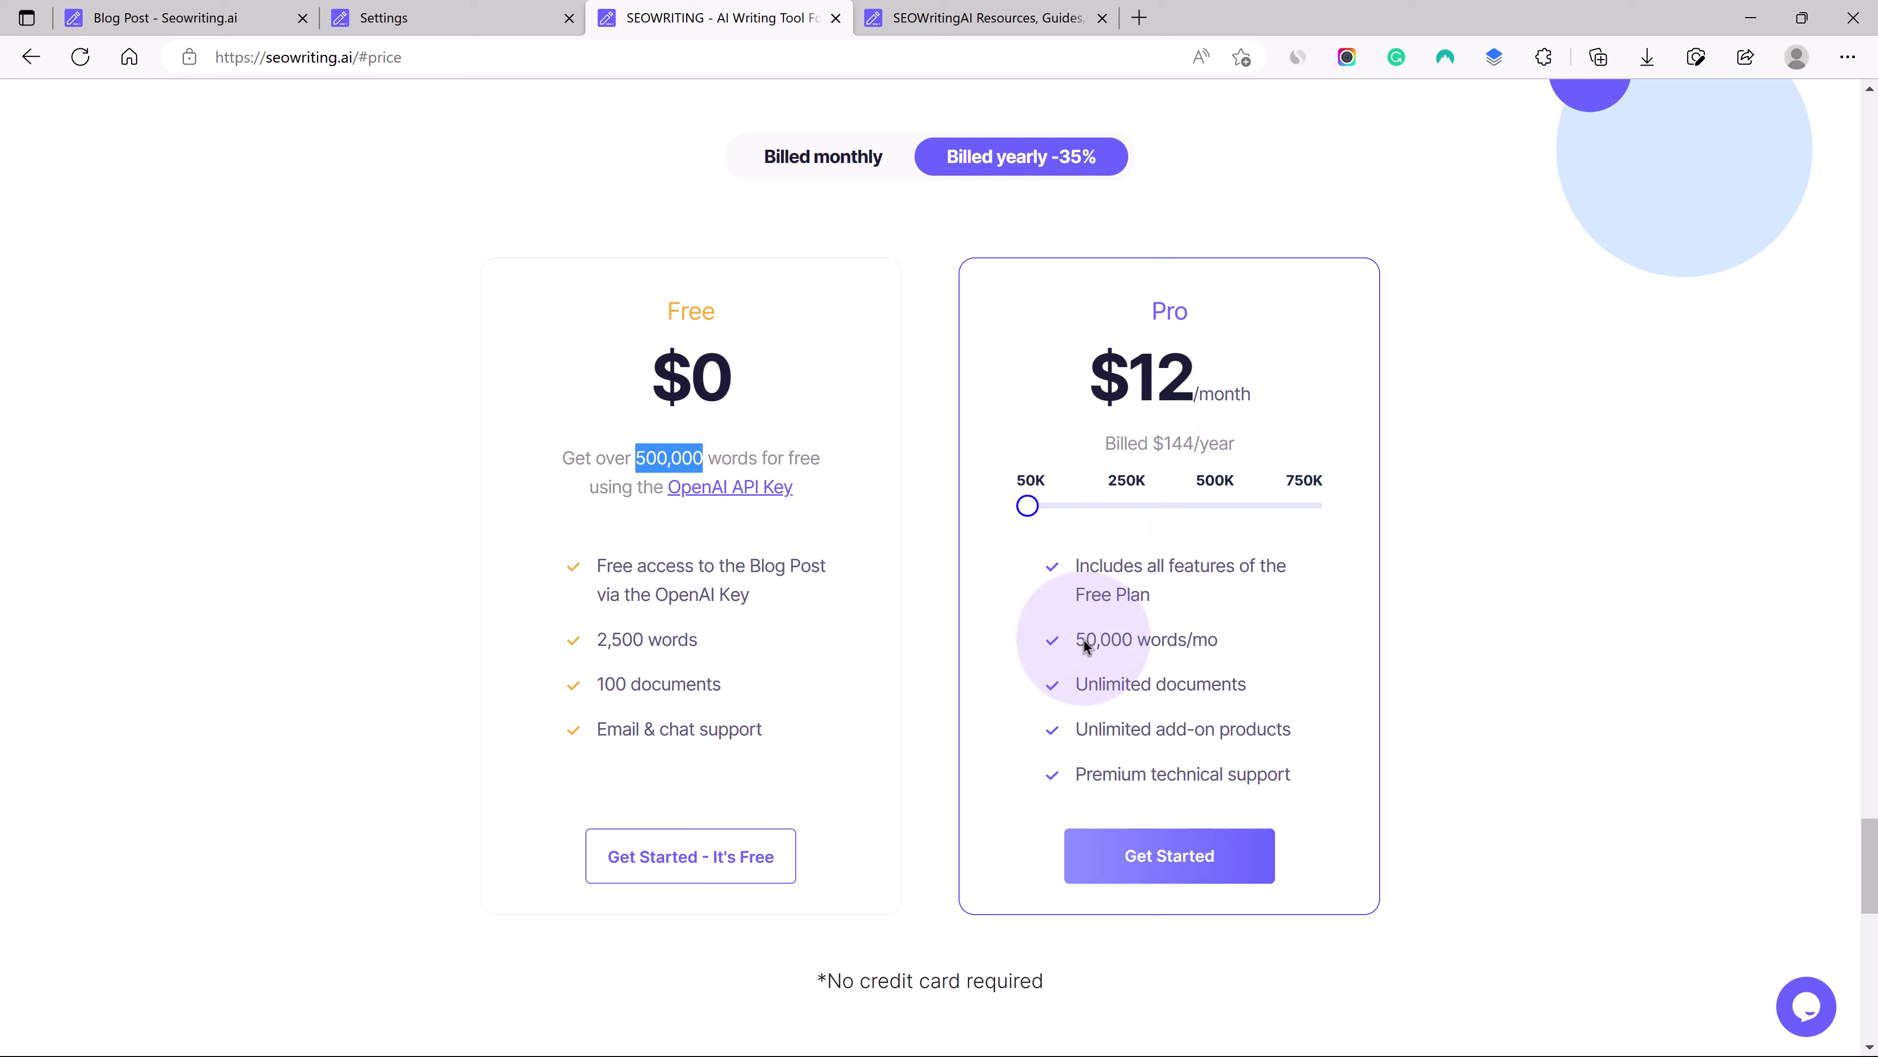
pyautogui.moveTo(1027, 506); pyautogui.dragTo(1129, 507)
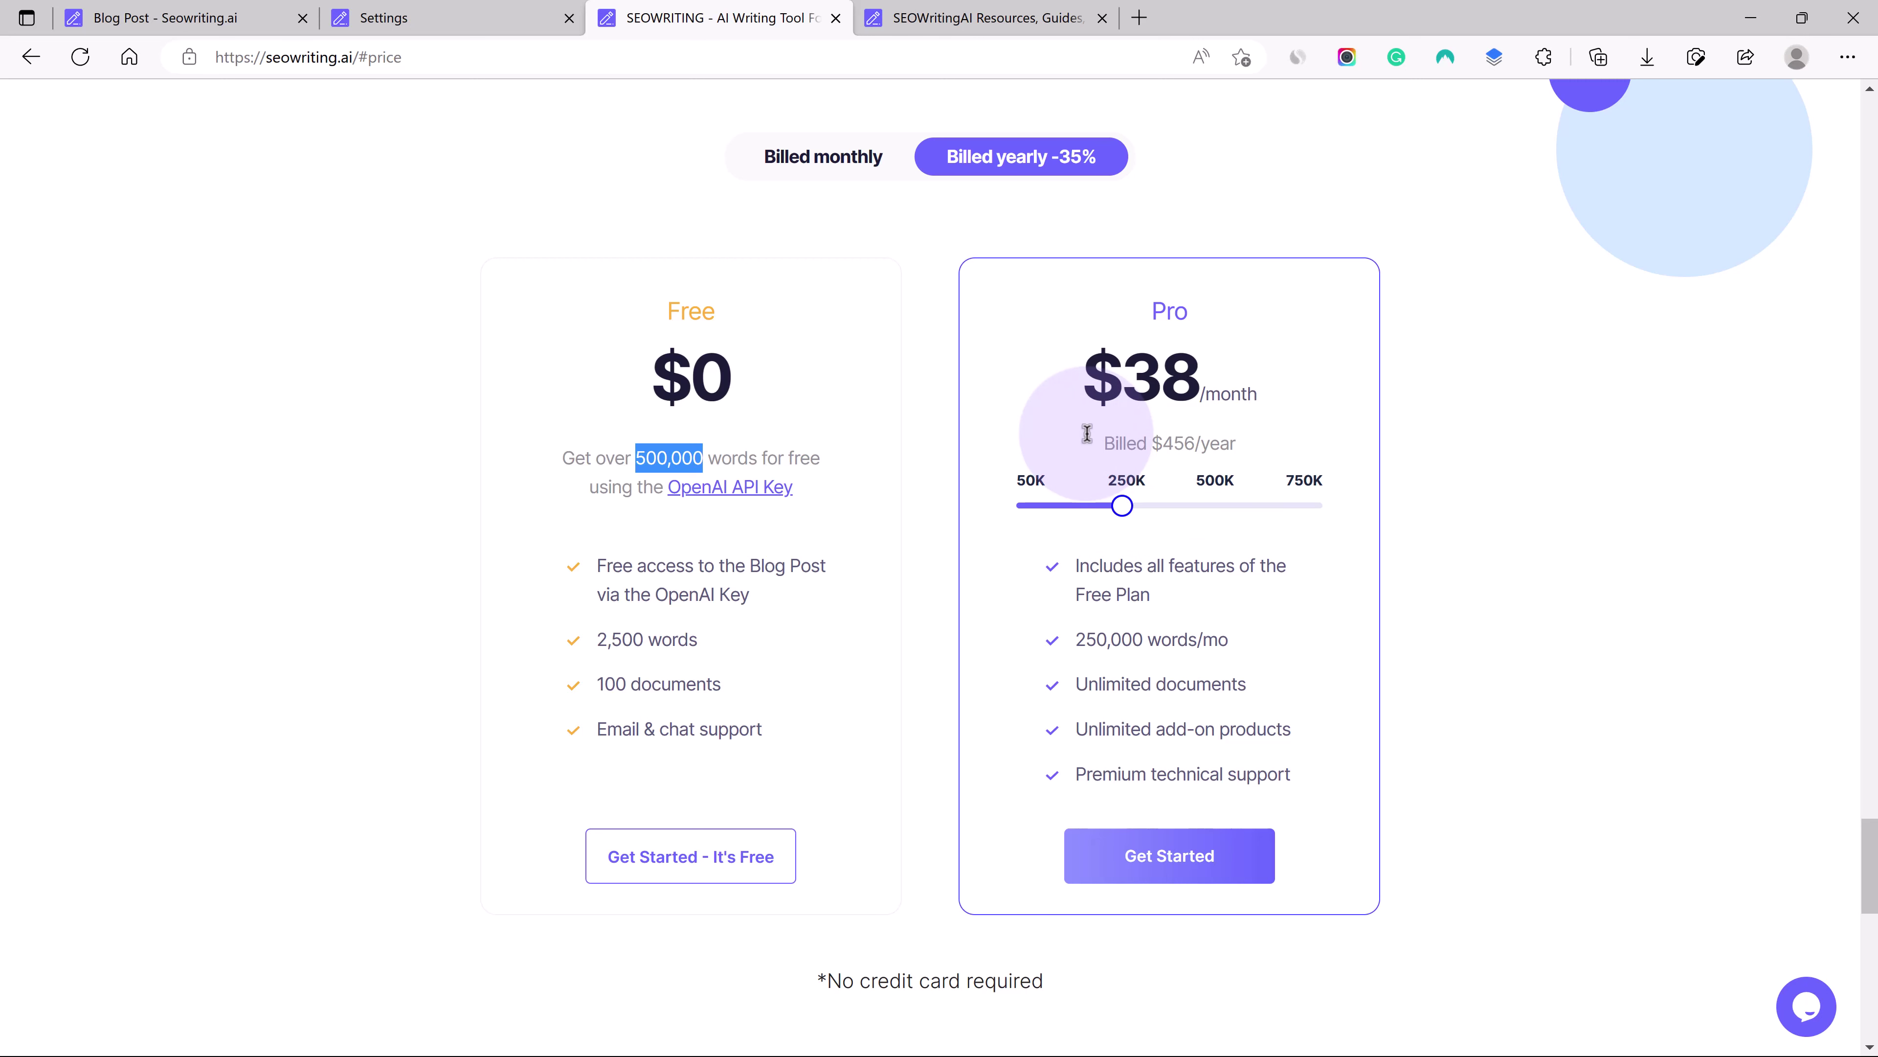
pyautogui.scroll(-2, 1087, 436)
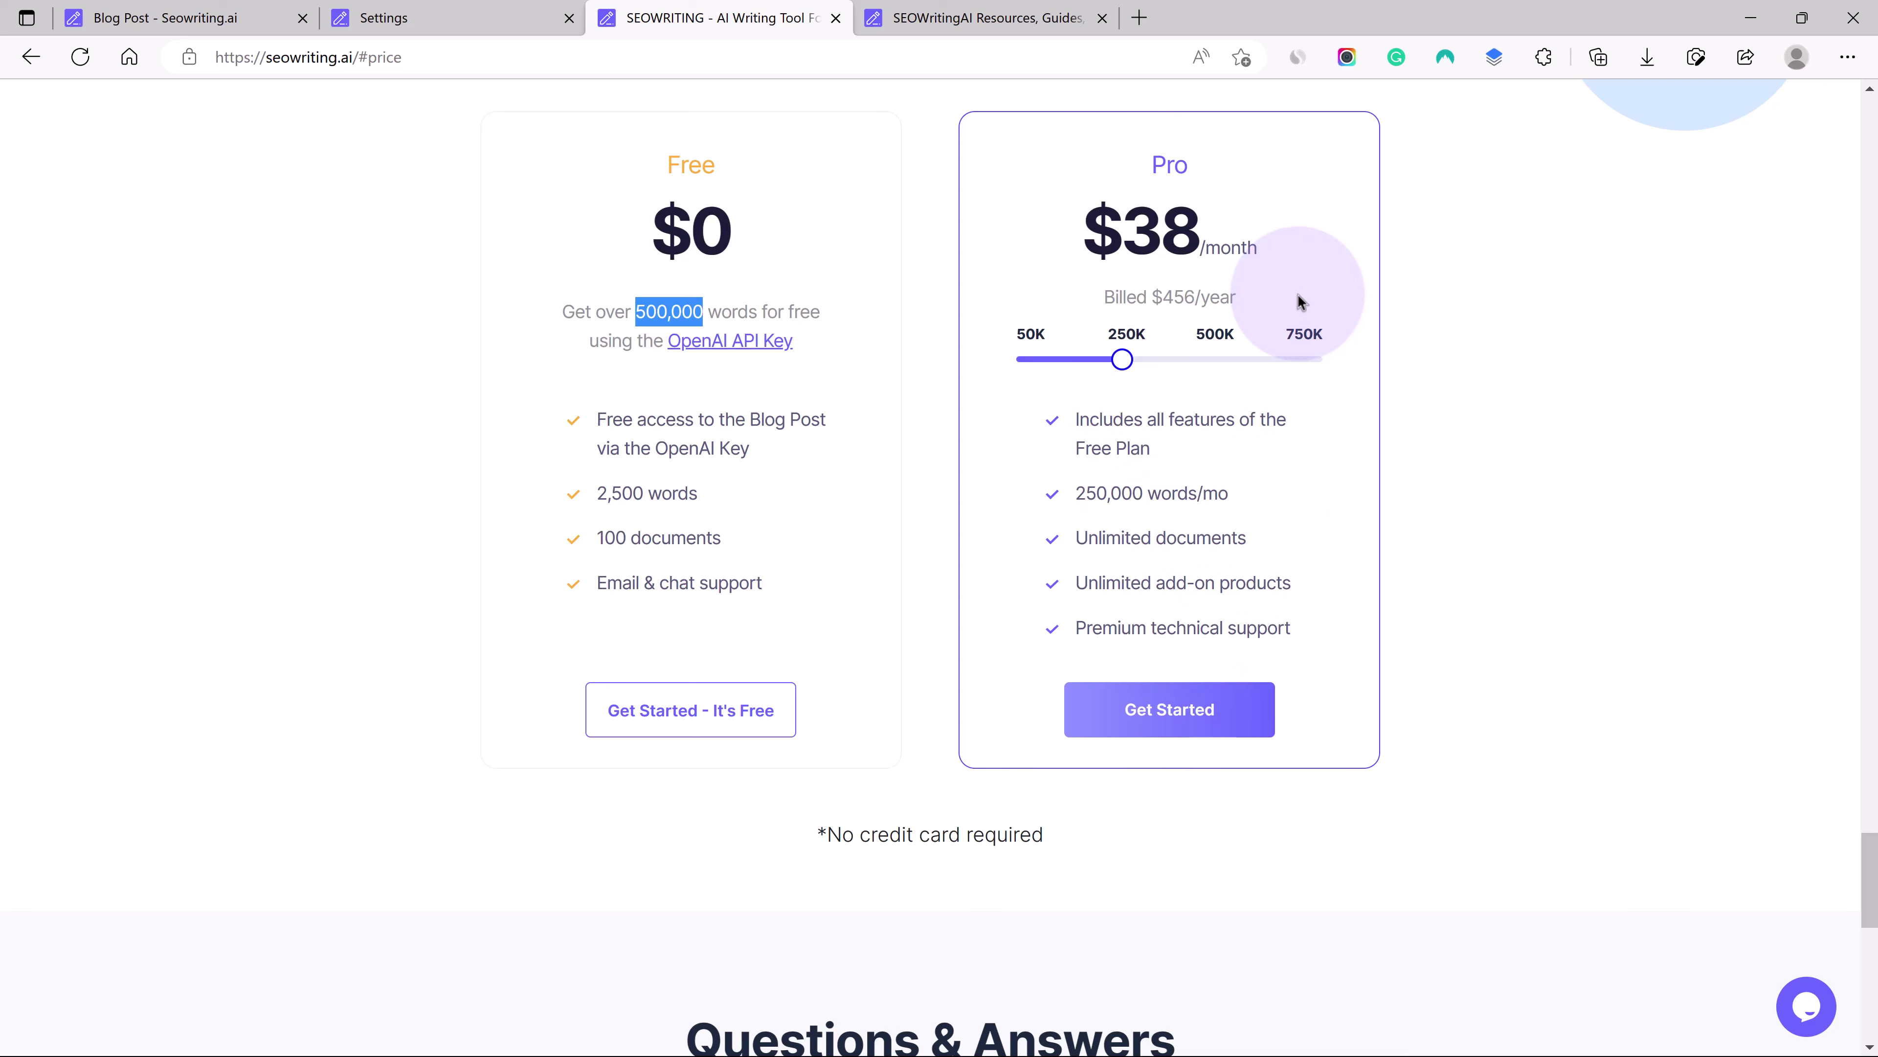
pyautogui.moveTo(1870, 888); pyautogui.dragTo(1875, 195)
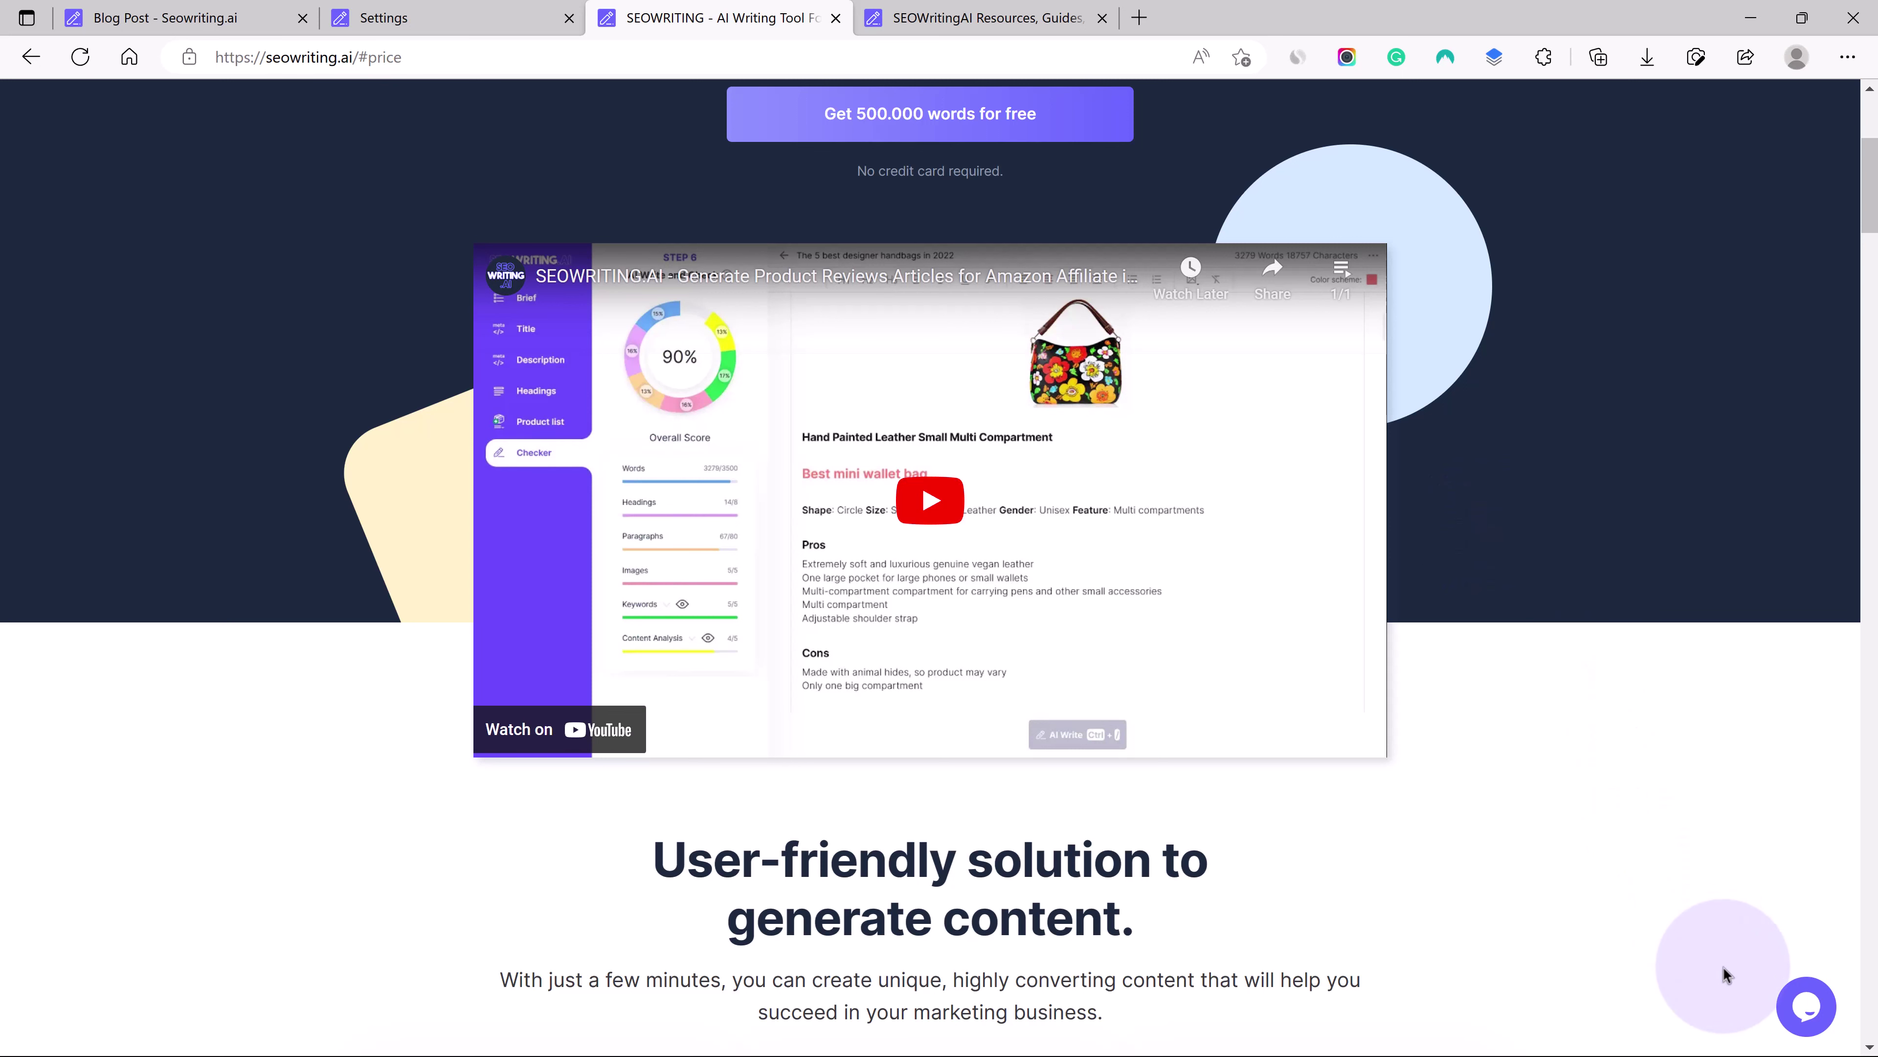
pyautogui.scroll(6, 1870, 192)
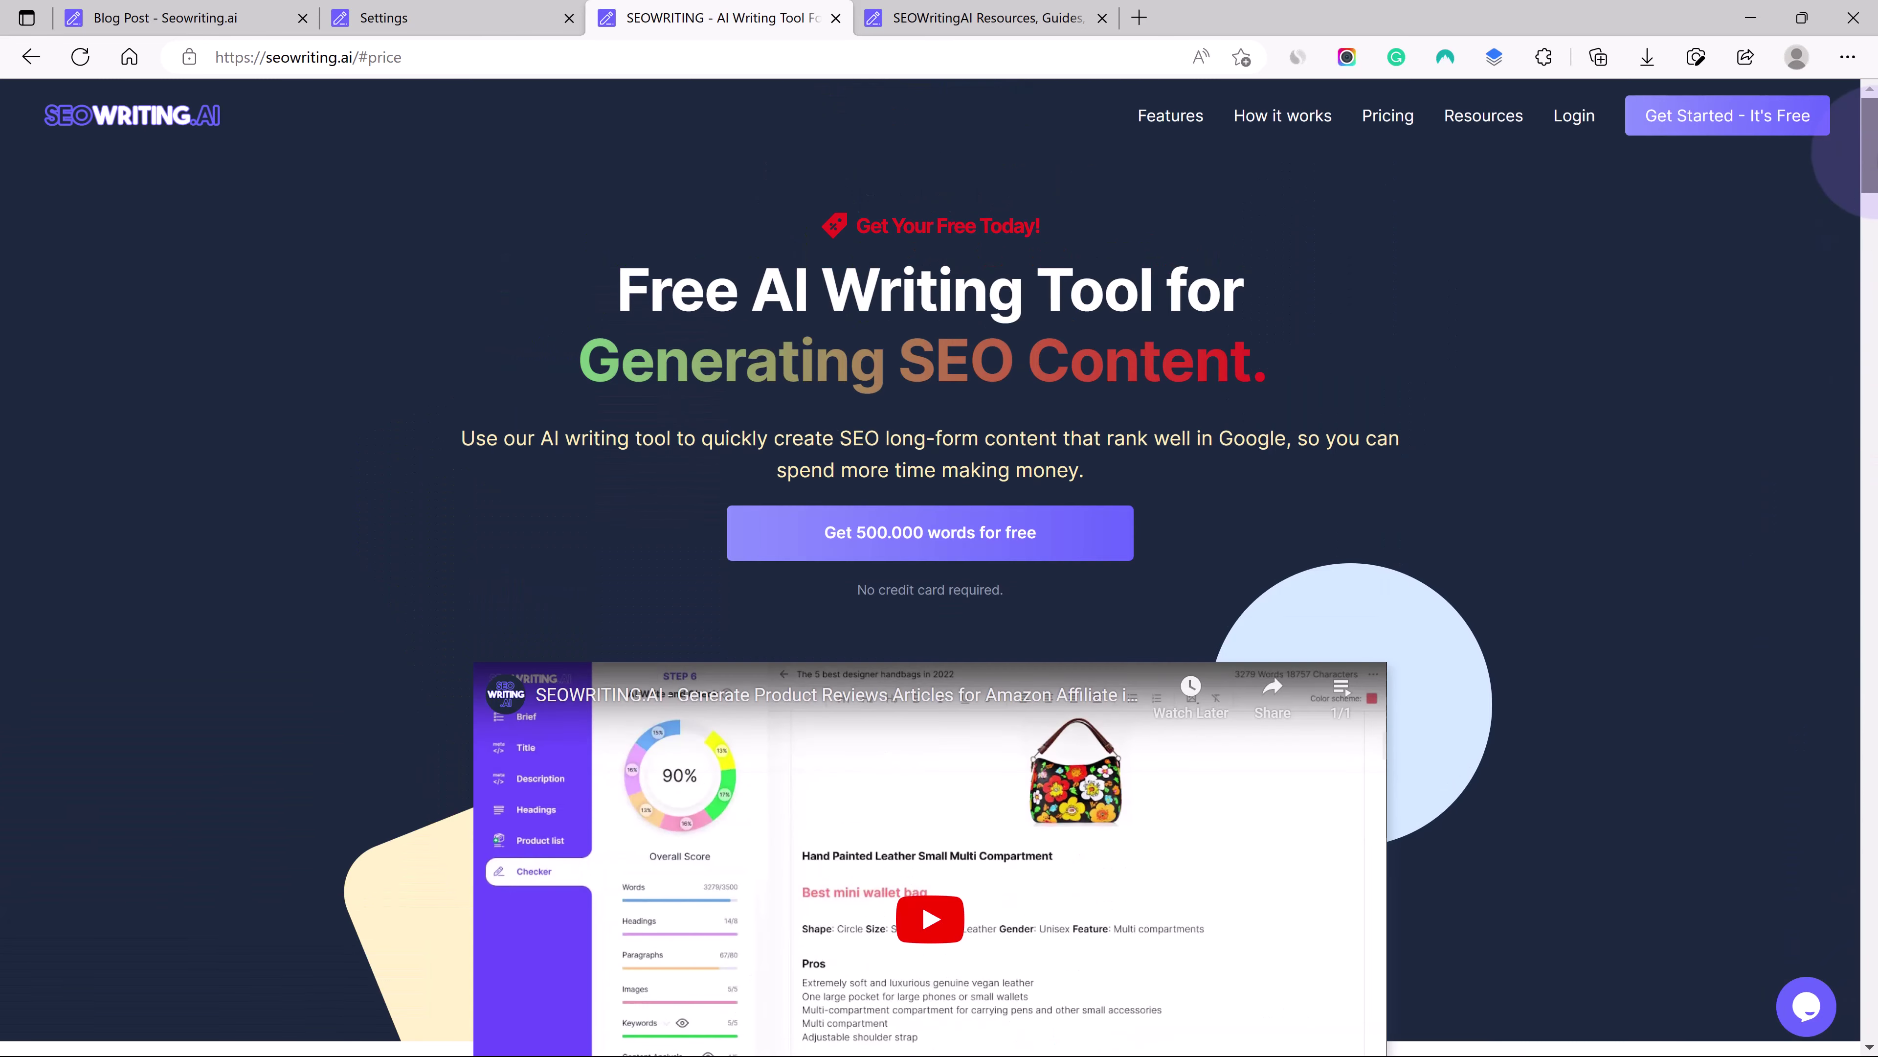
pyautogui.scroll(-15, 1839, 482)
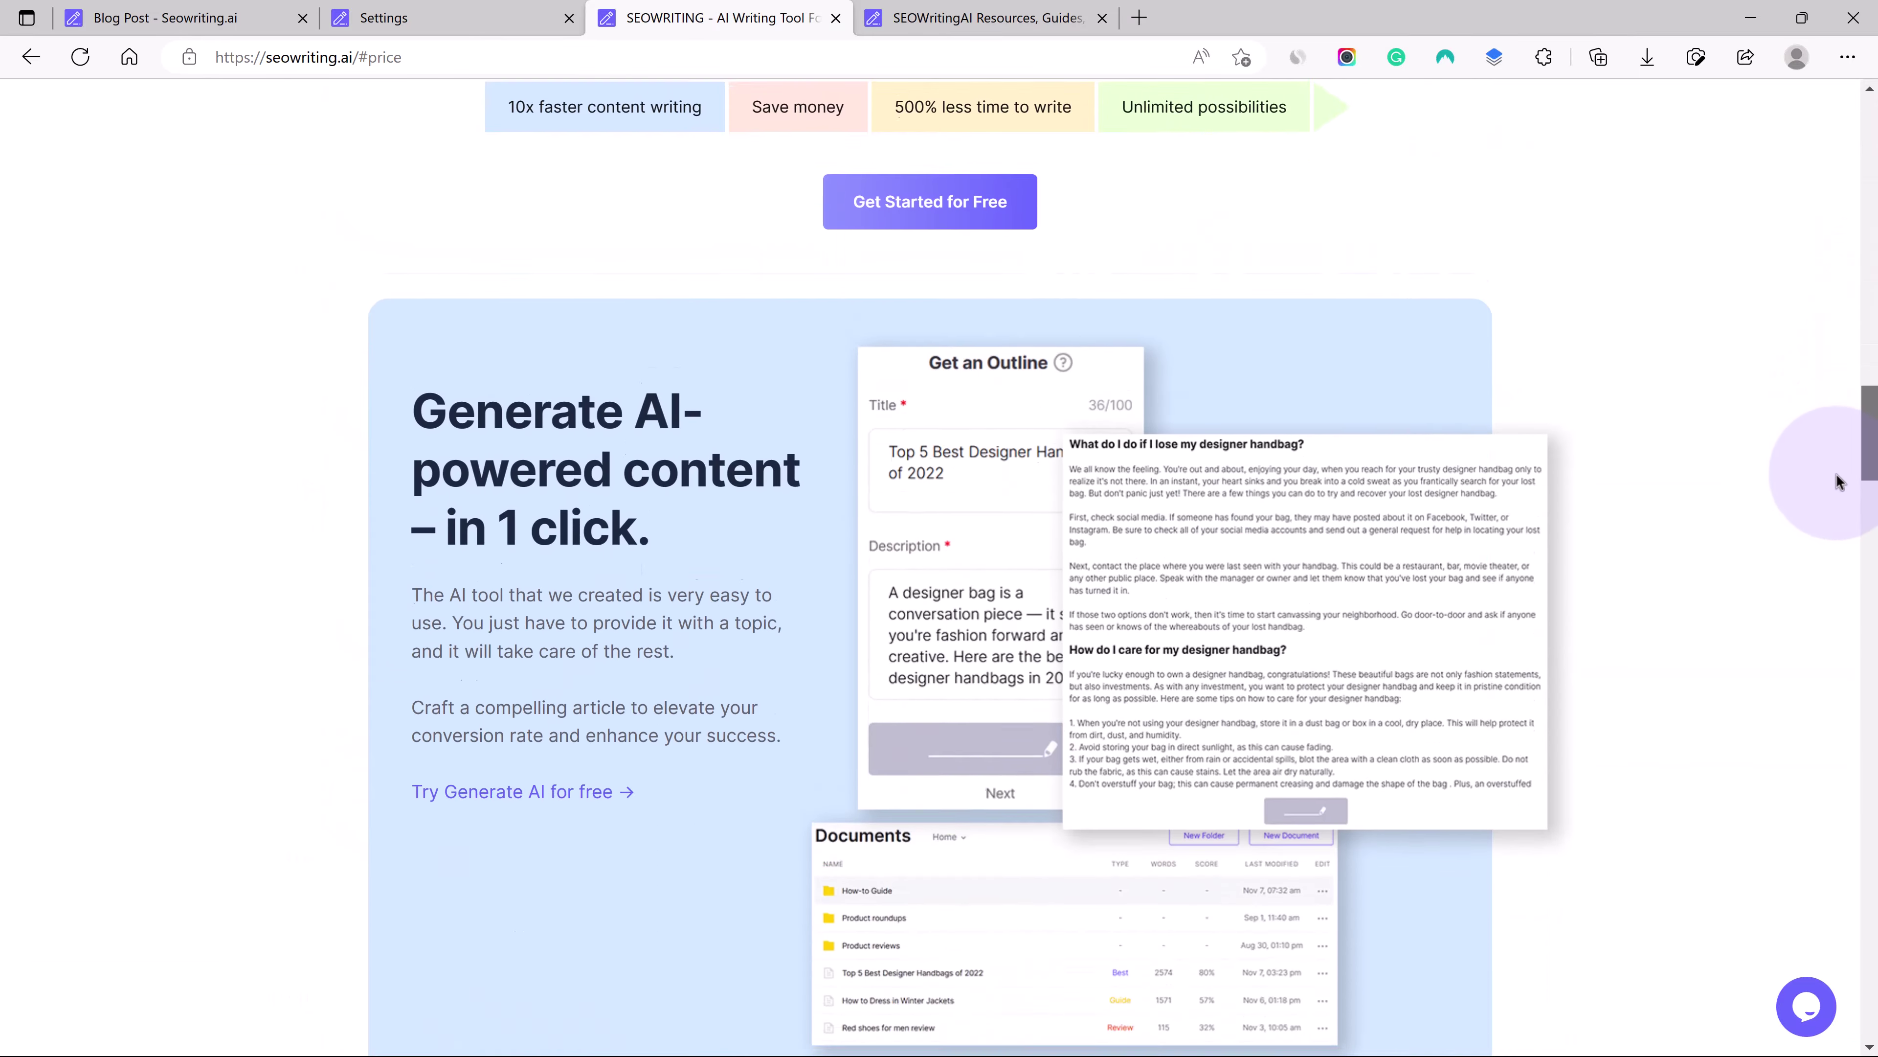
pyautogui.scroll(-6, 1840, 481)
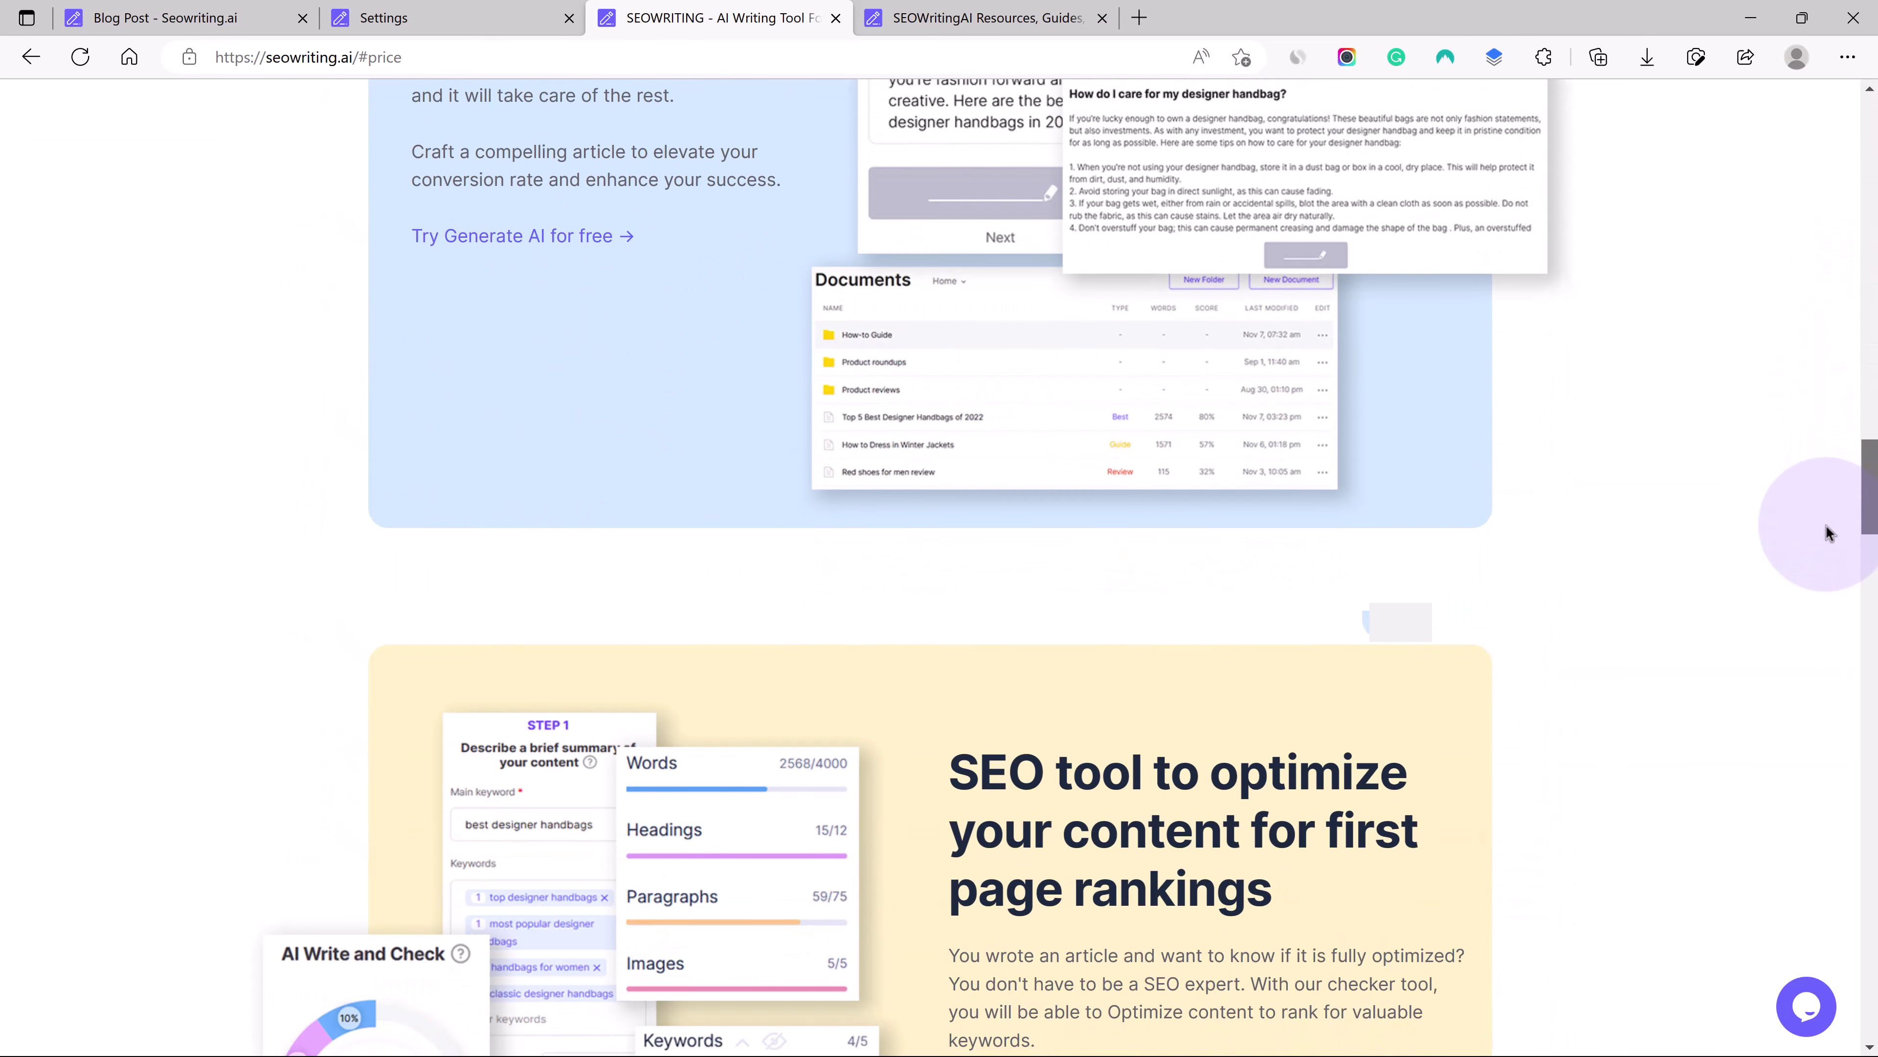
pyautogui.scroll(-9, 1826, 524)
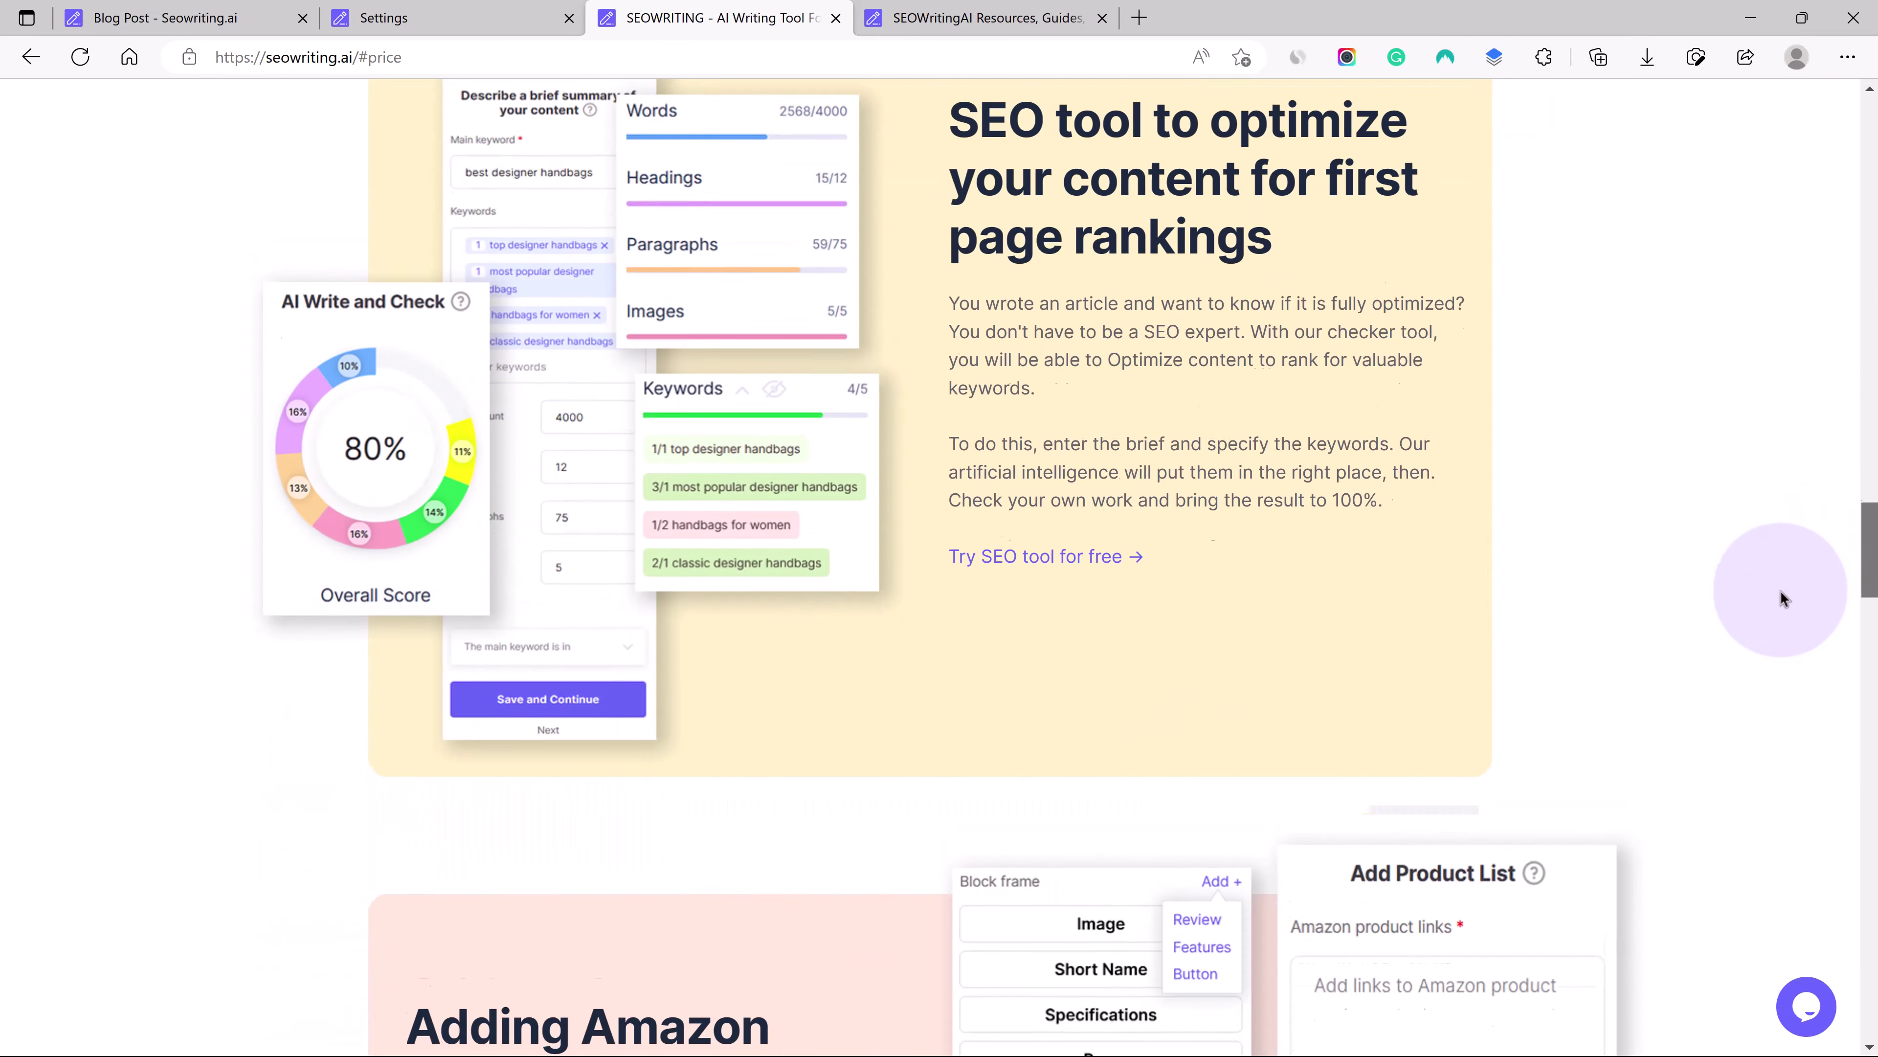
pyautogui.scroll(-7, 1774, 608)
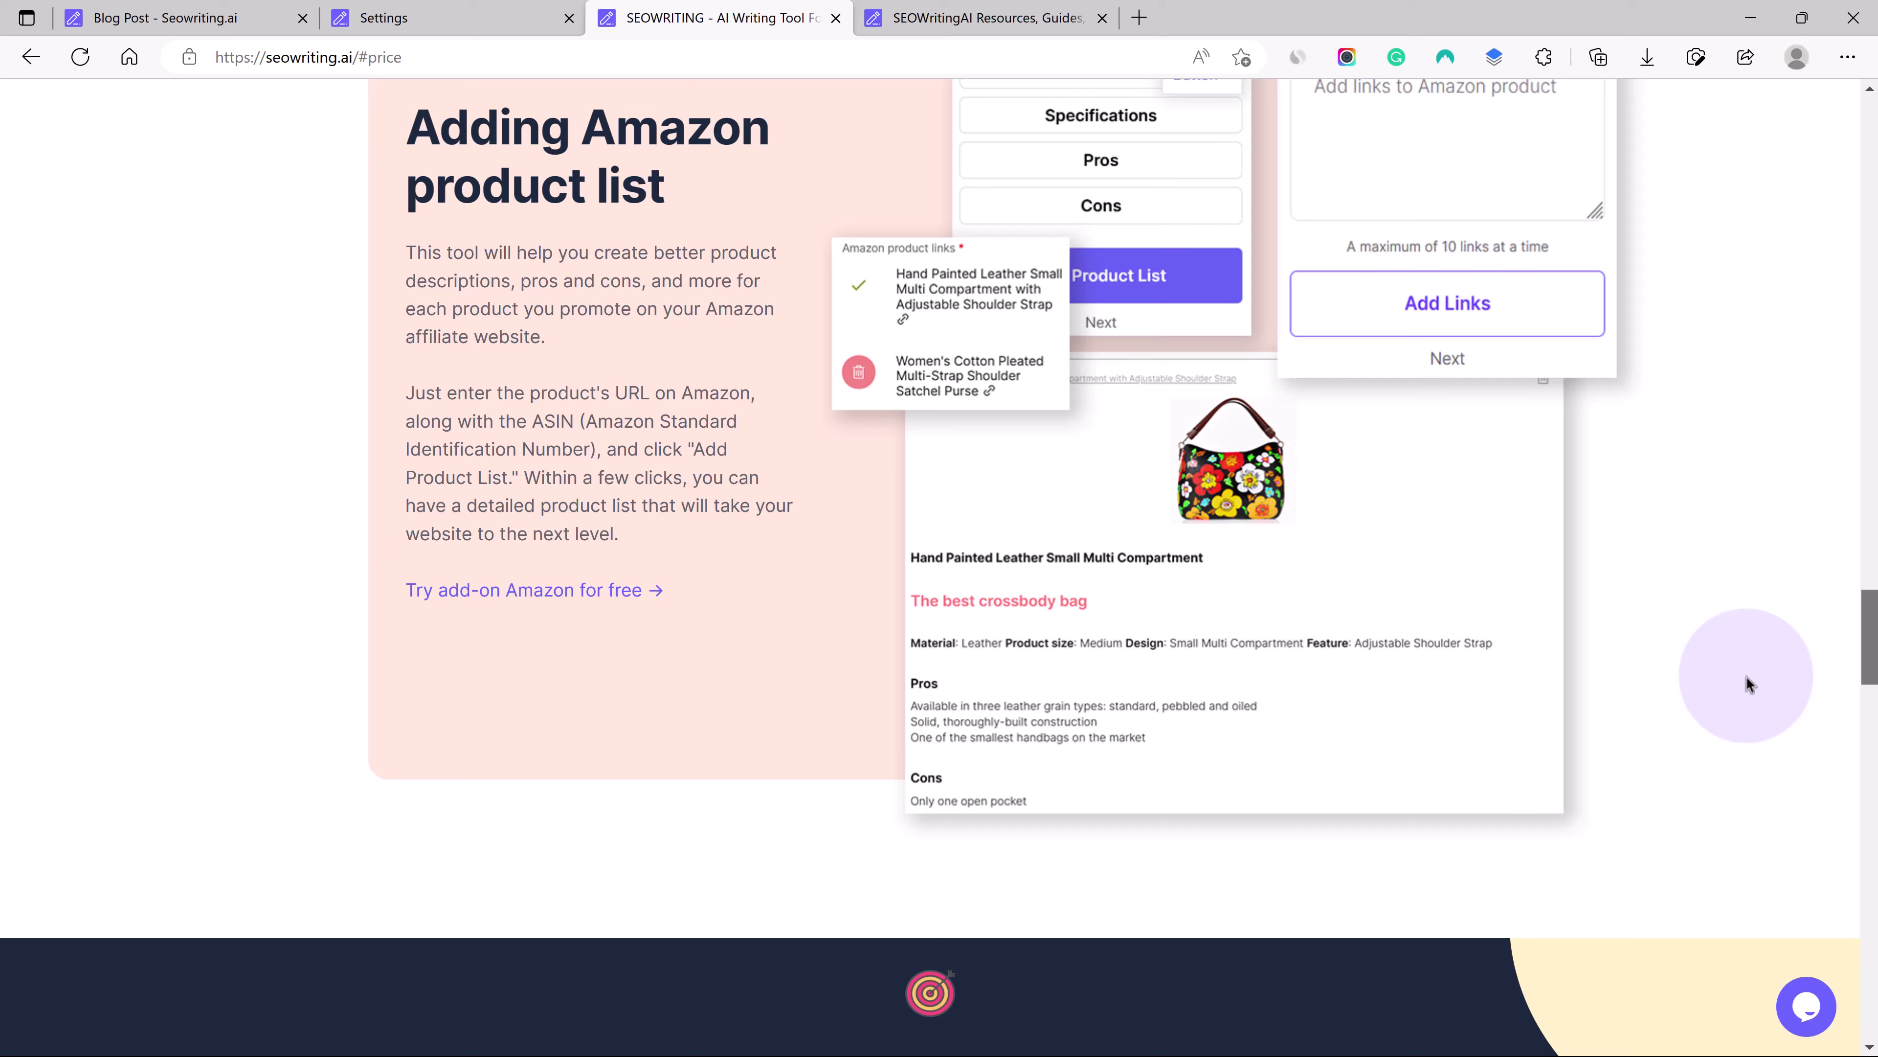
pyautogui.scroll(-11, 1746, 676)
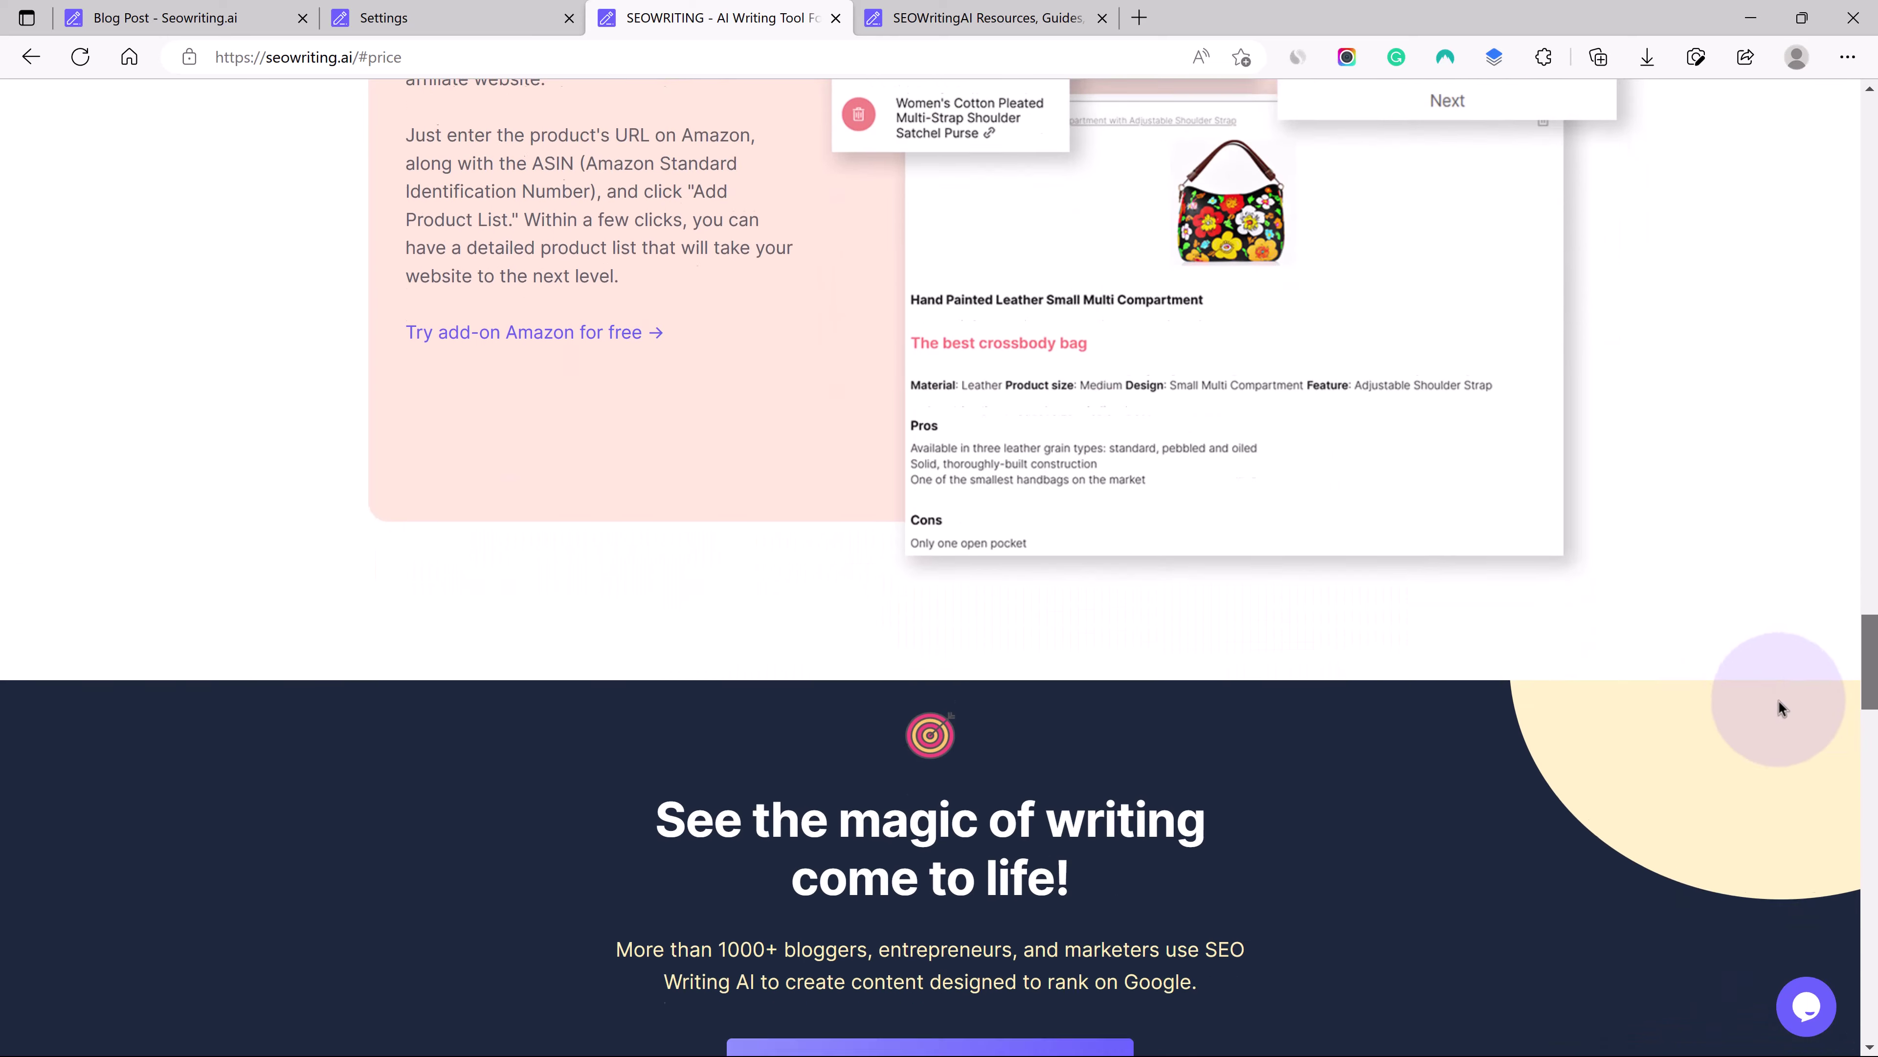
pyautogui.scroll(-3, 1792, 789)
pyautogui.scroll(2, 1792, 788)
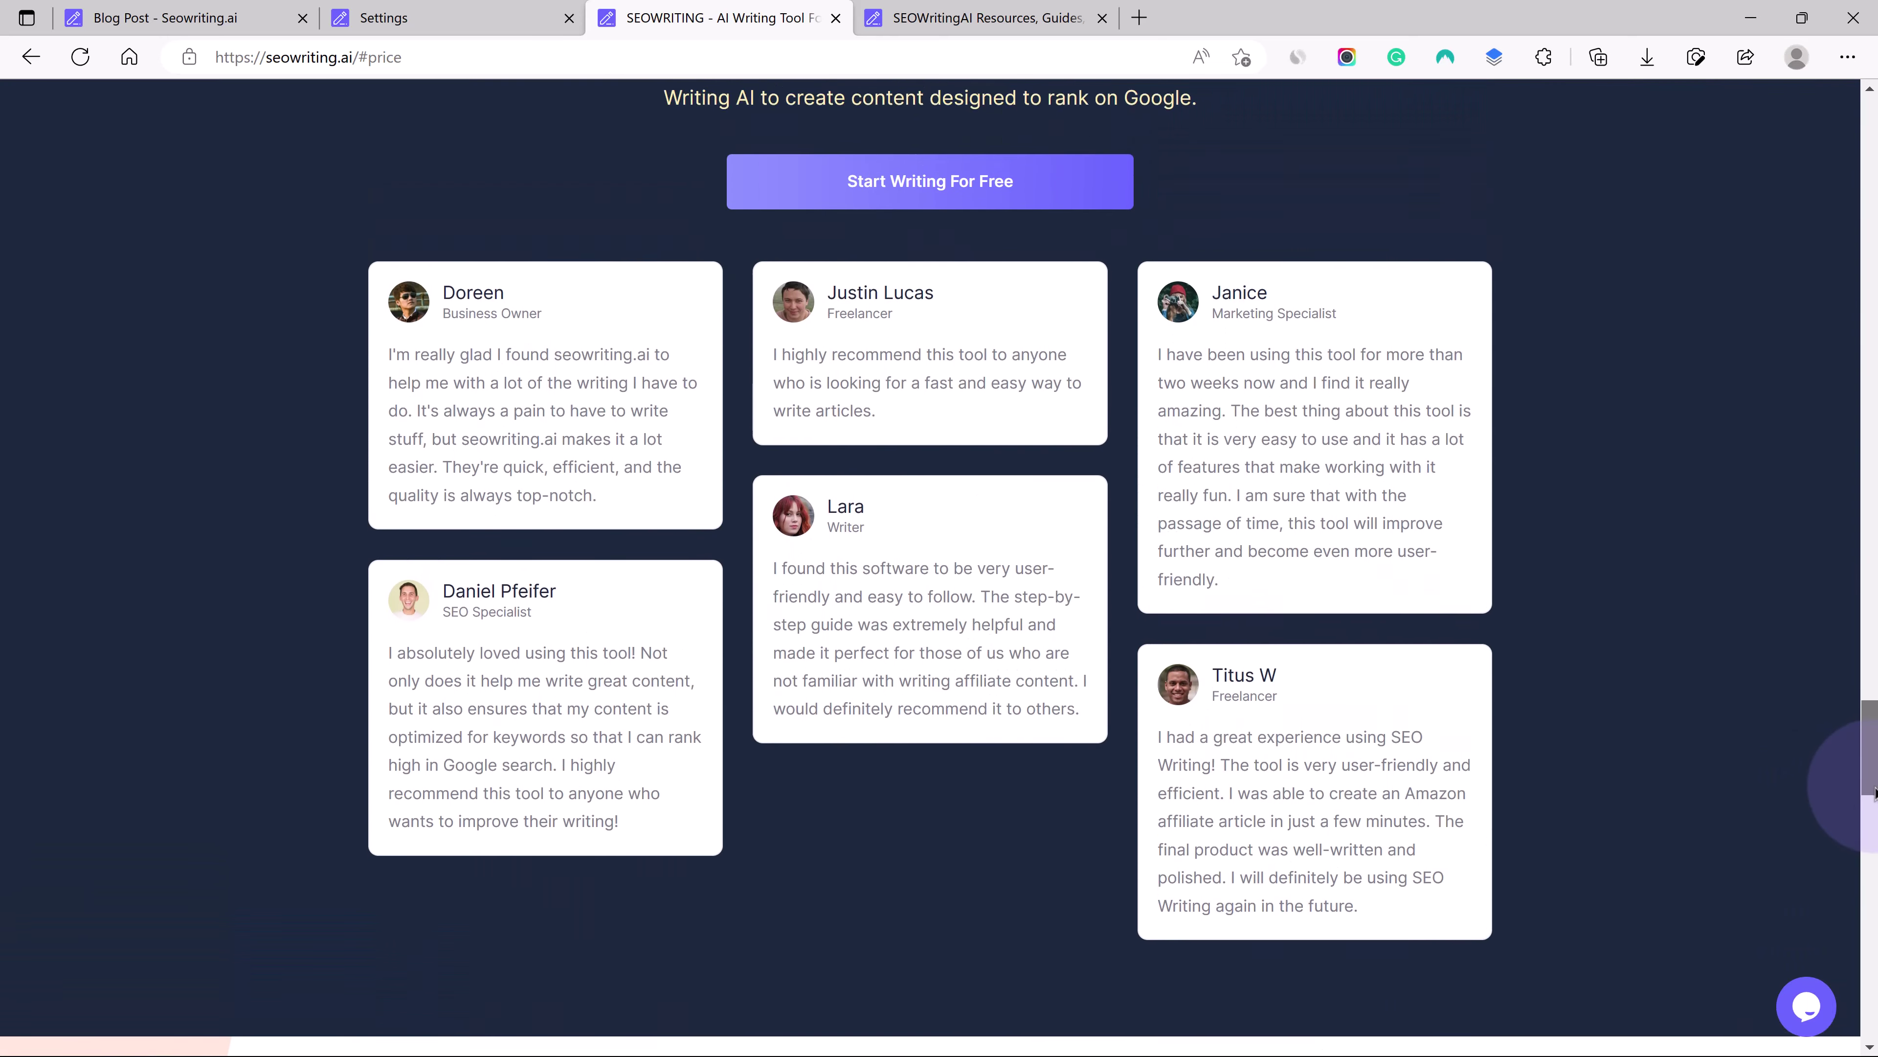
pyautogui.scroll(-10, 1792, 788)
pyautogui.scroll(-1, 947, 568)
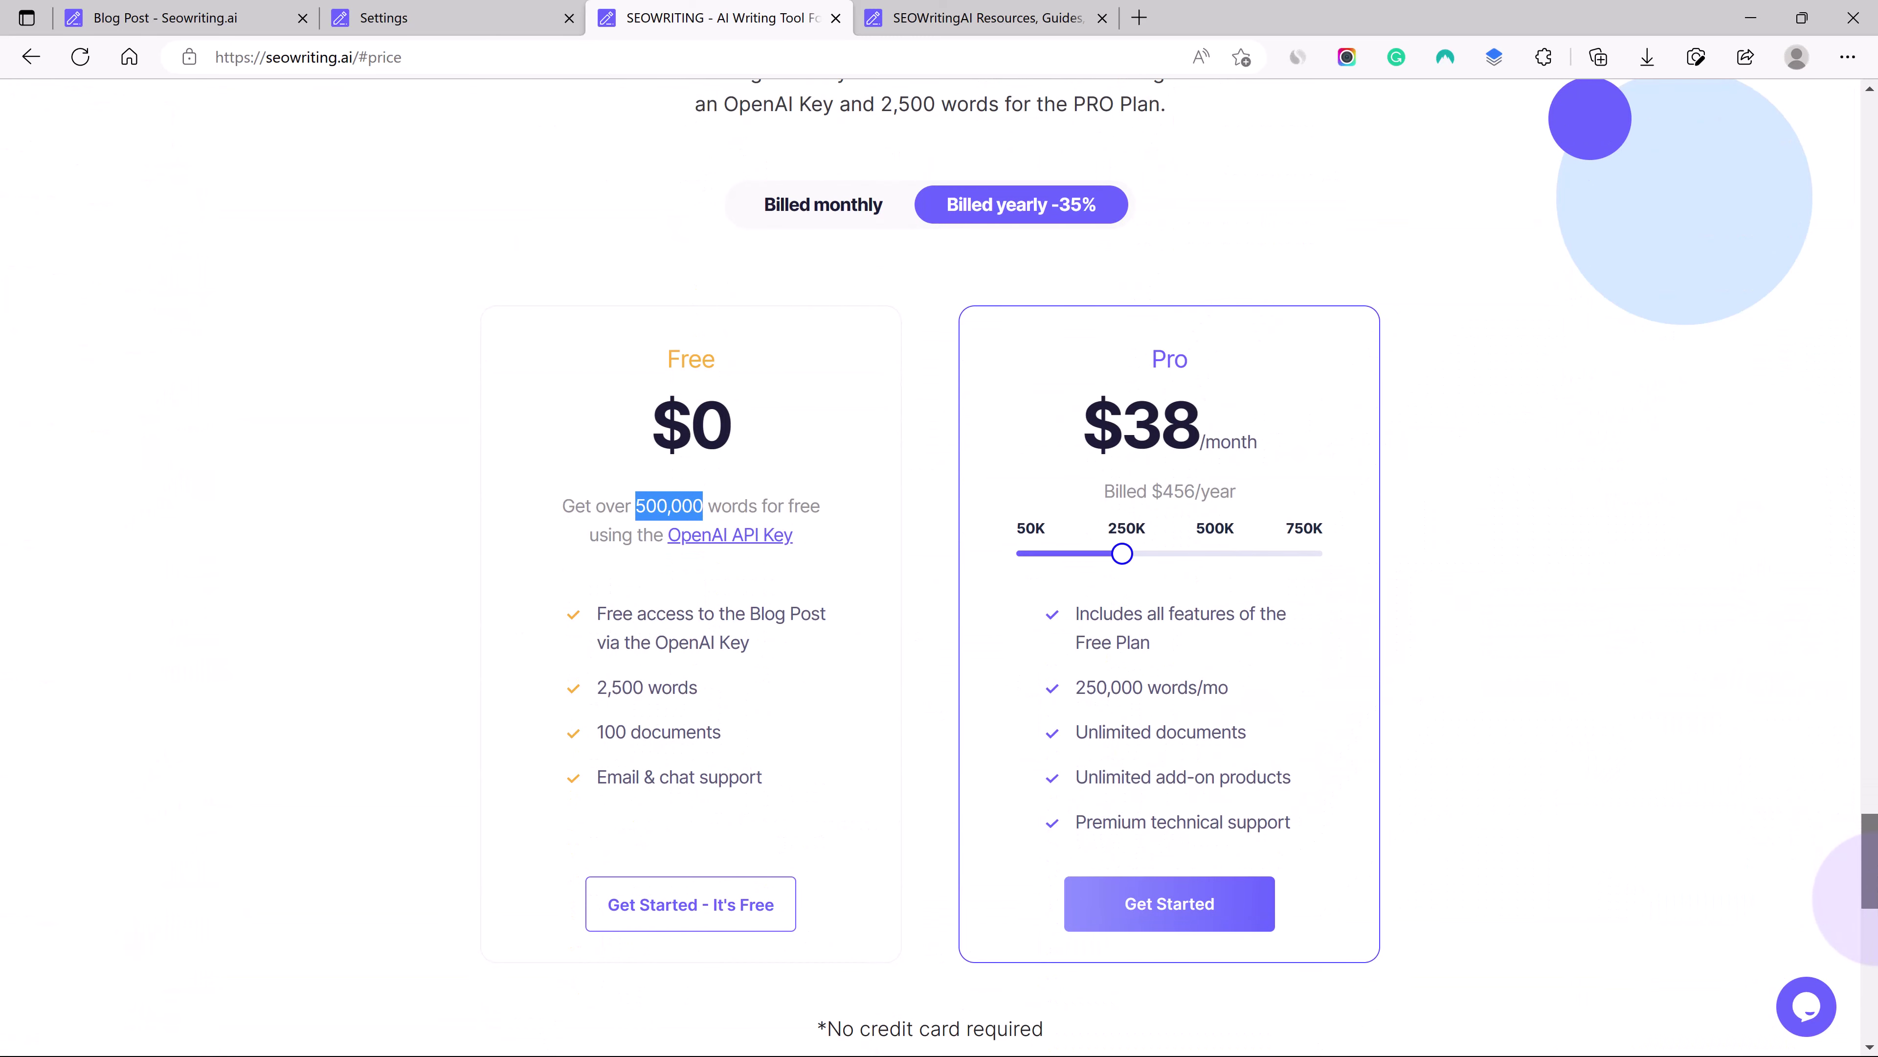
pyautogui.scroll(-1, 947, 562)
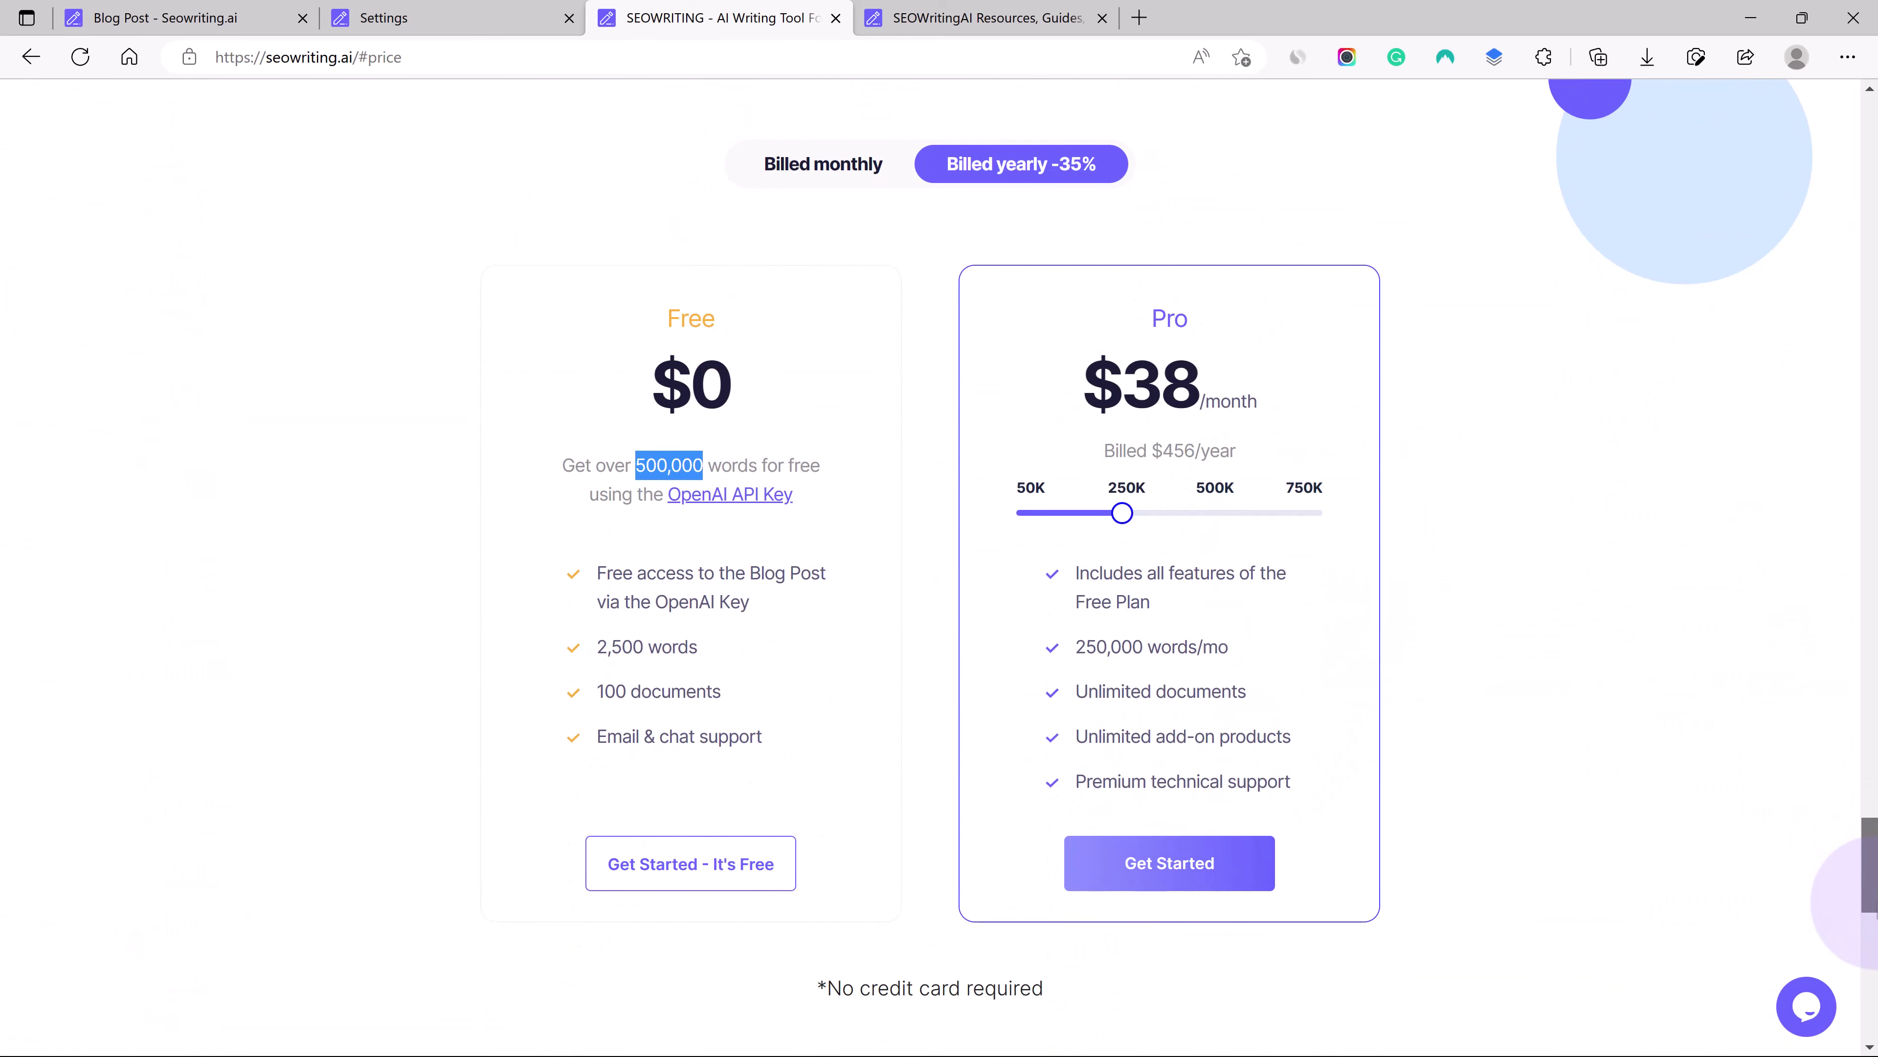
pyautogui.scroll(-1, 947, 562)
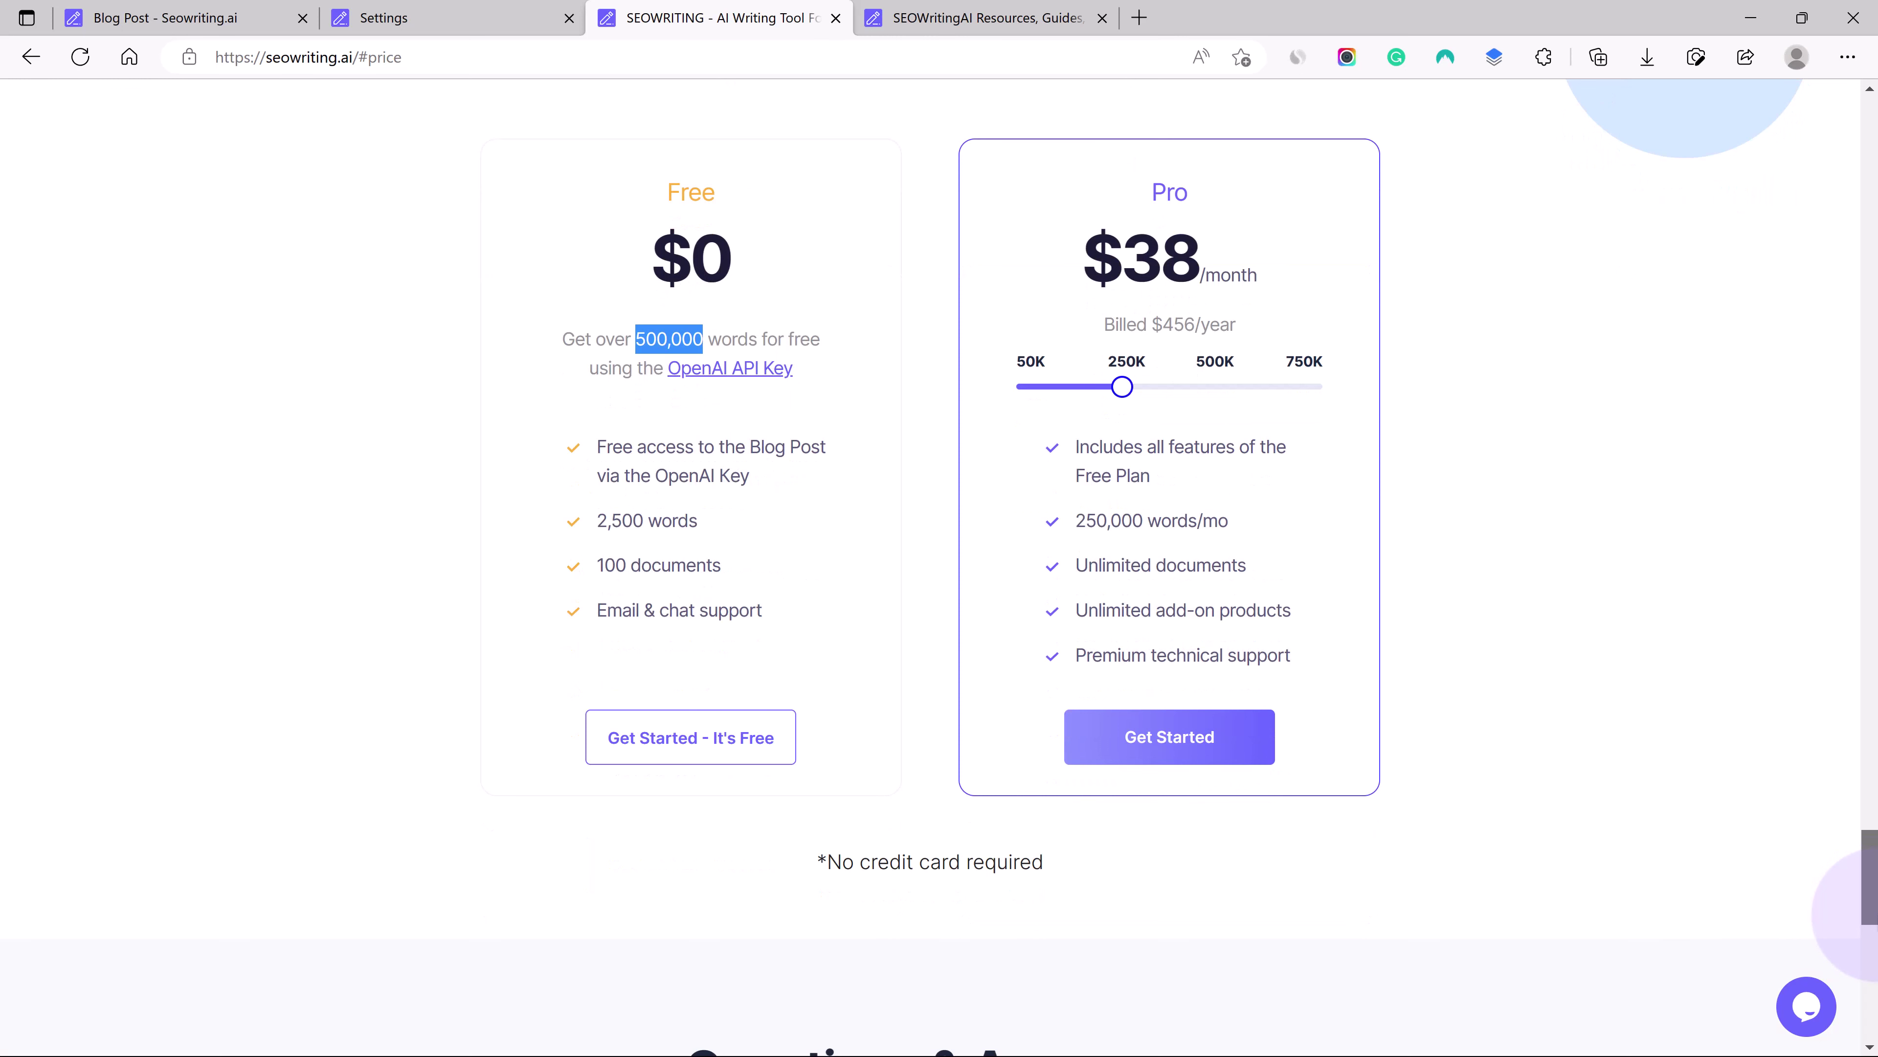
pyautogui.scroll(1, 946, 563)
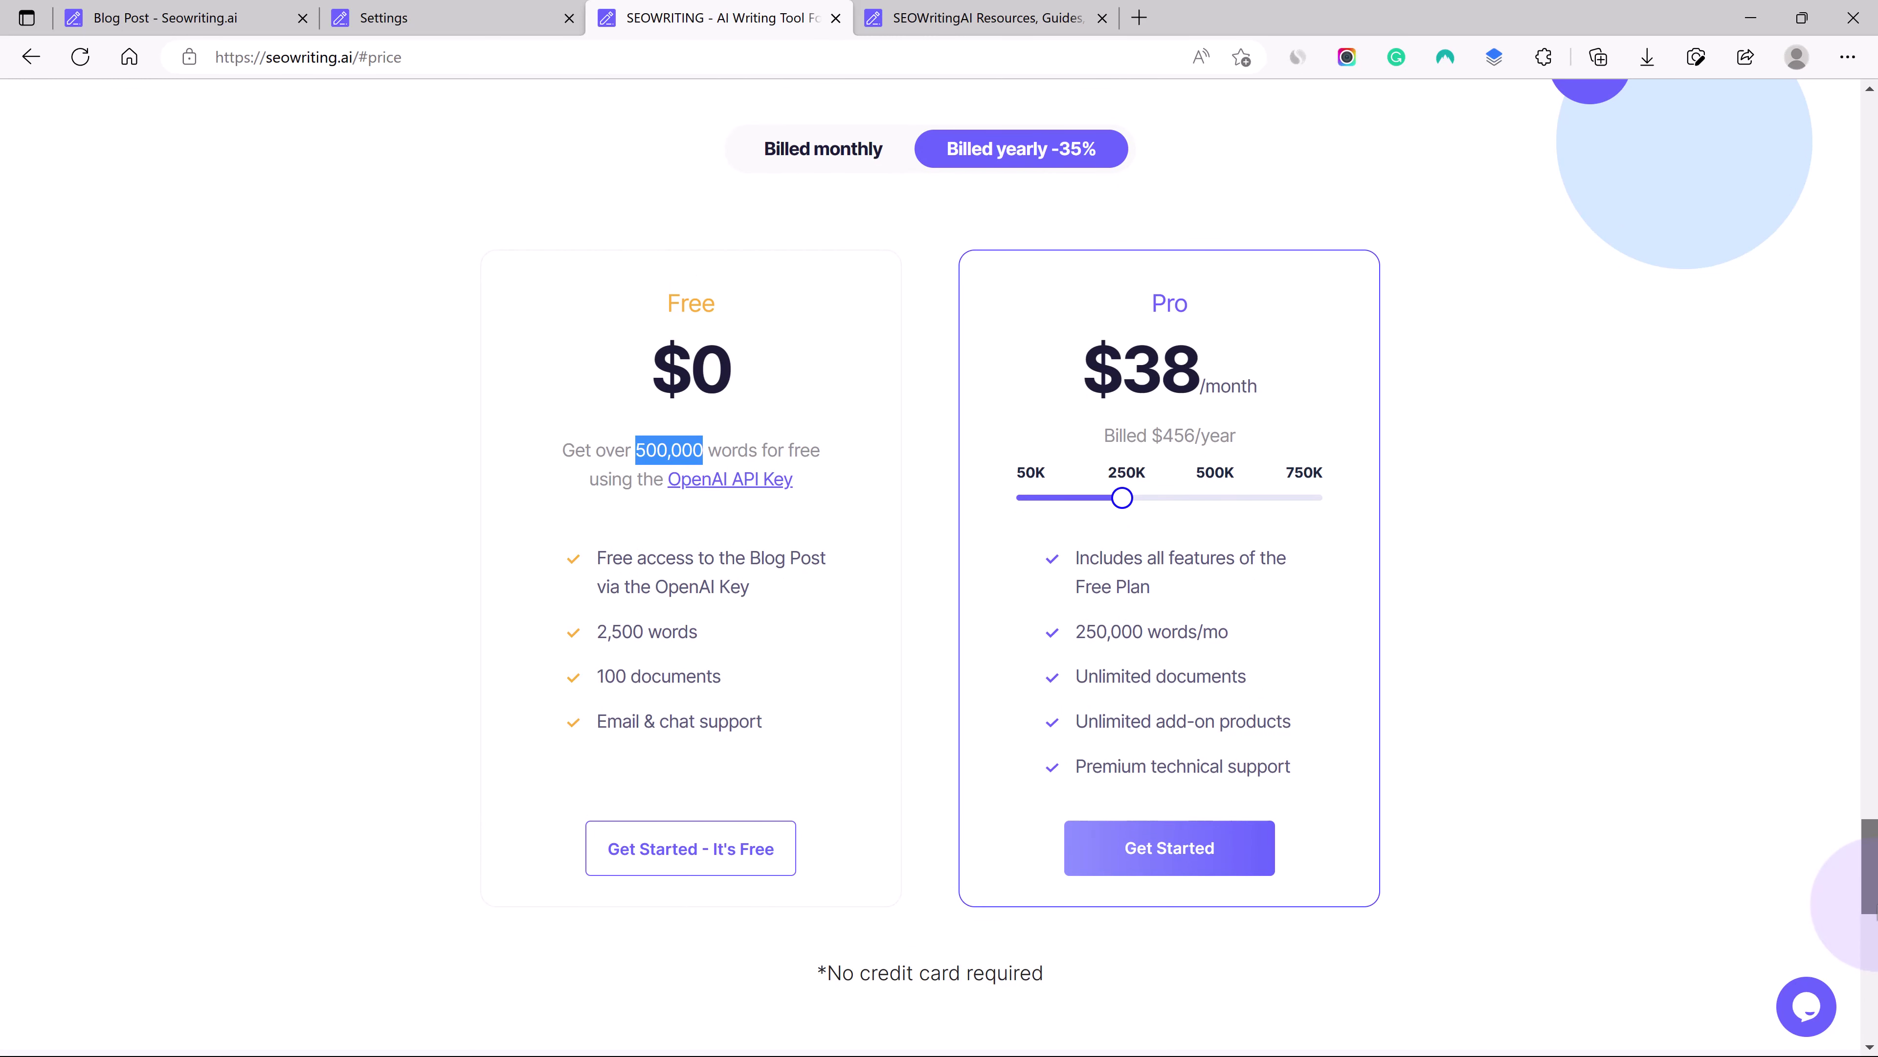
pyautogui.scroll(1, 947, 563)
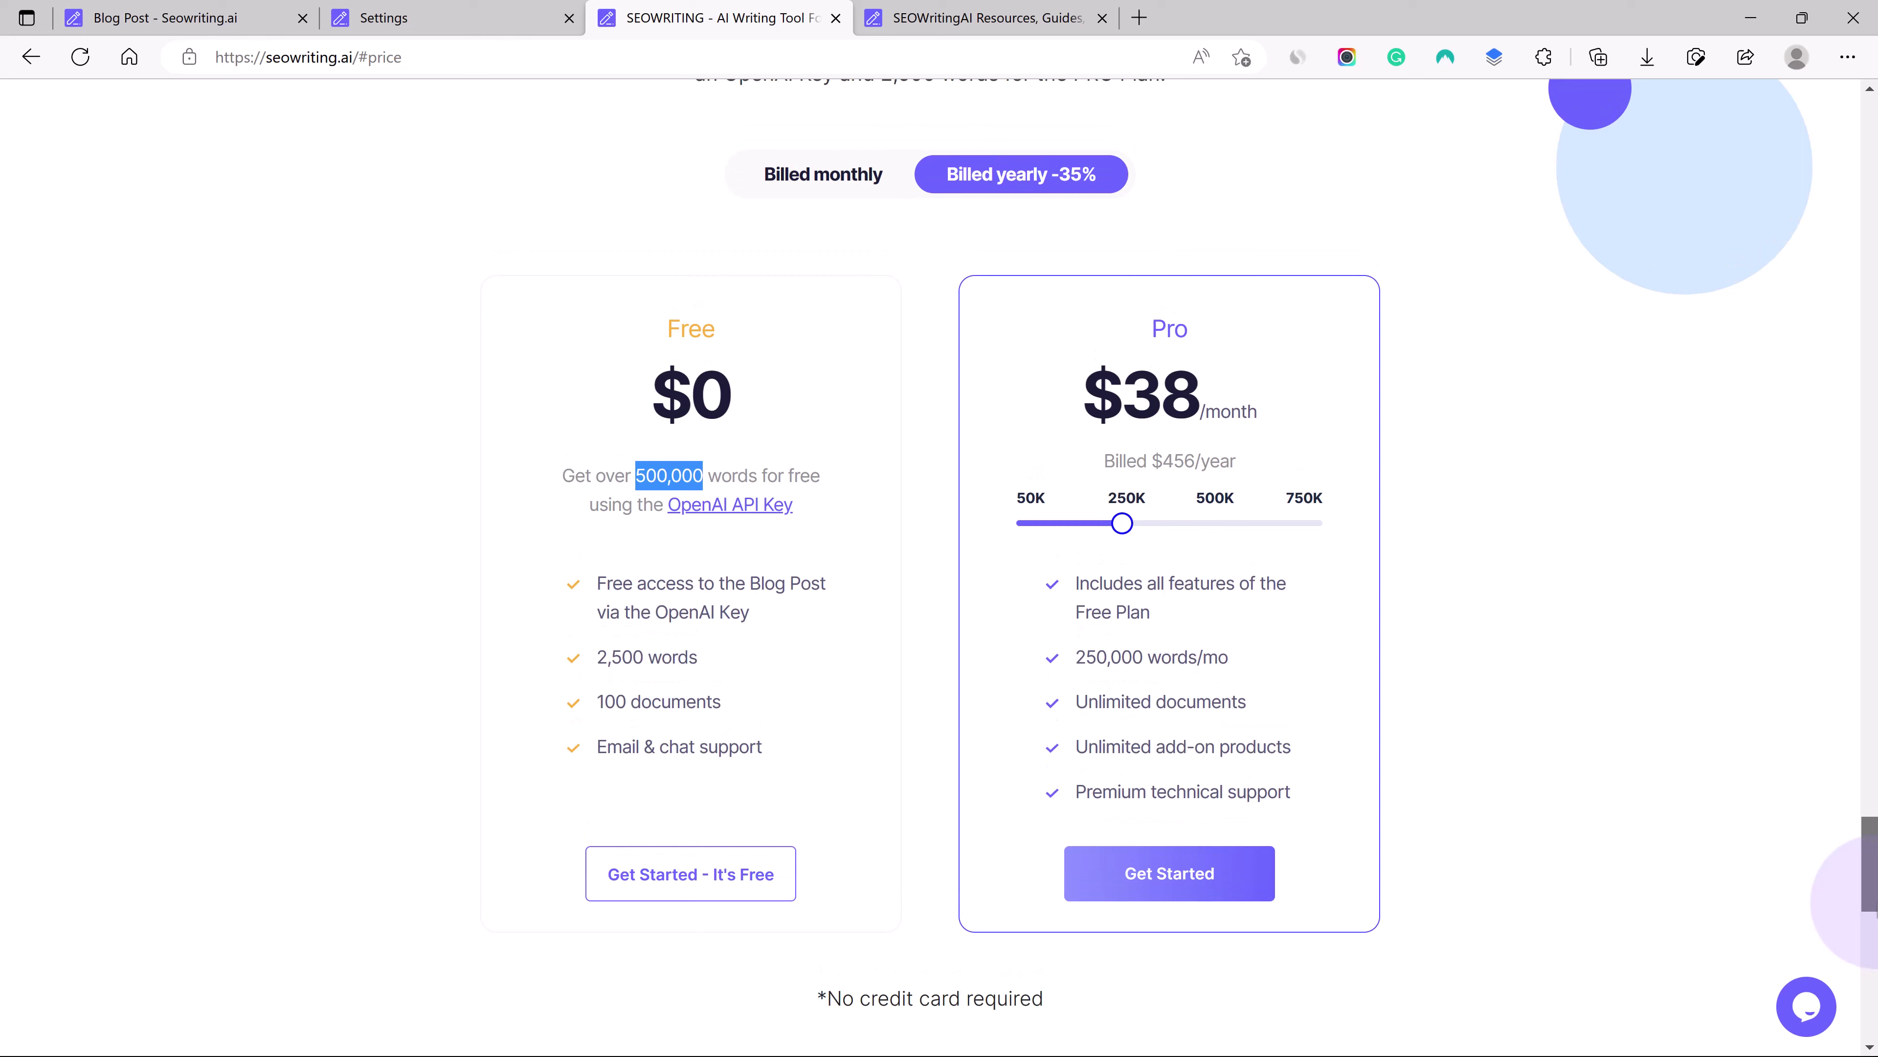
pyautogui.scroll(1, 1875, 910)
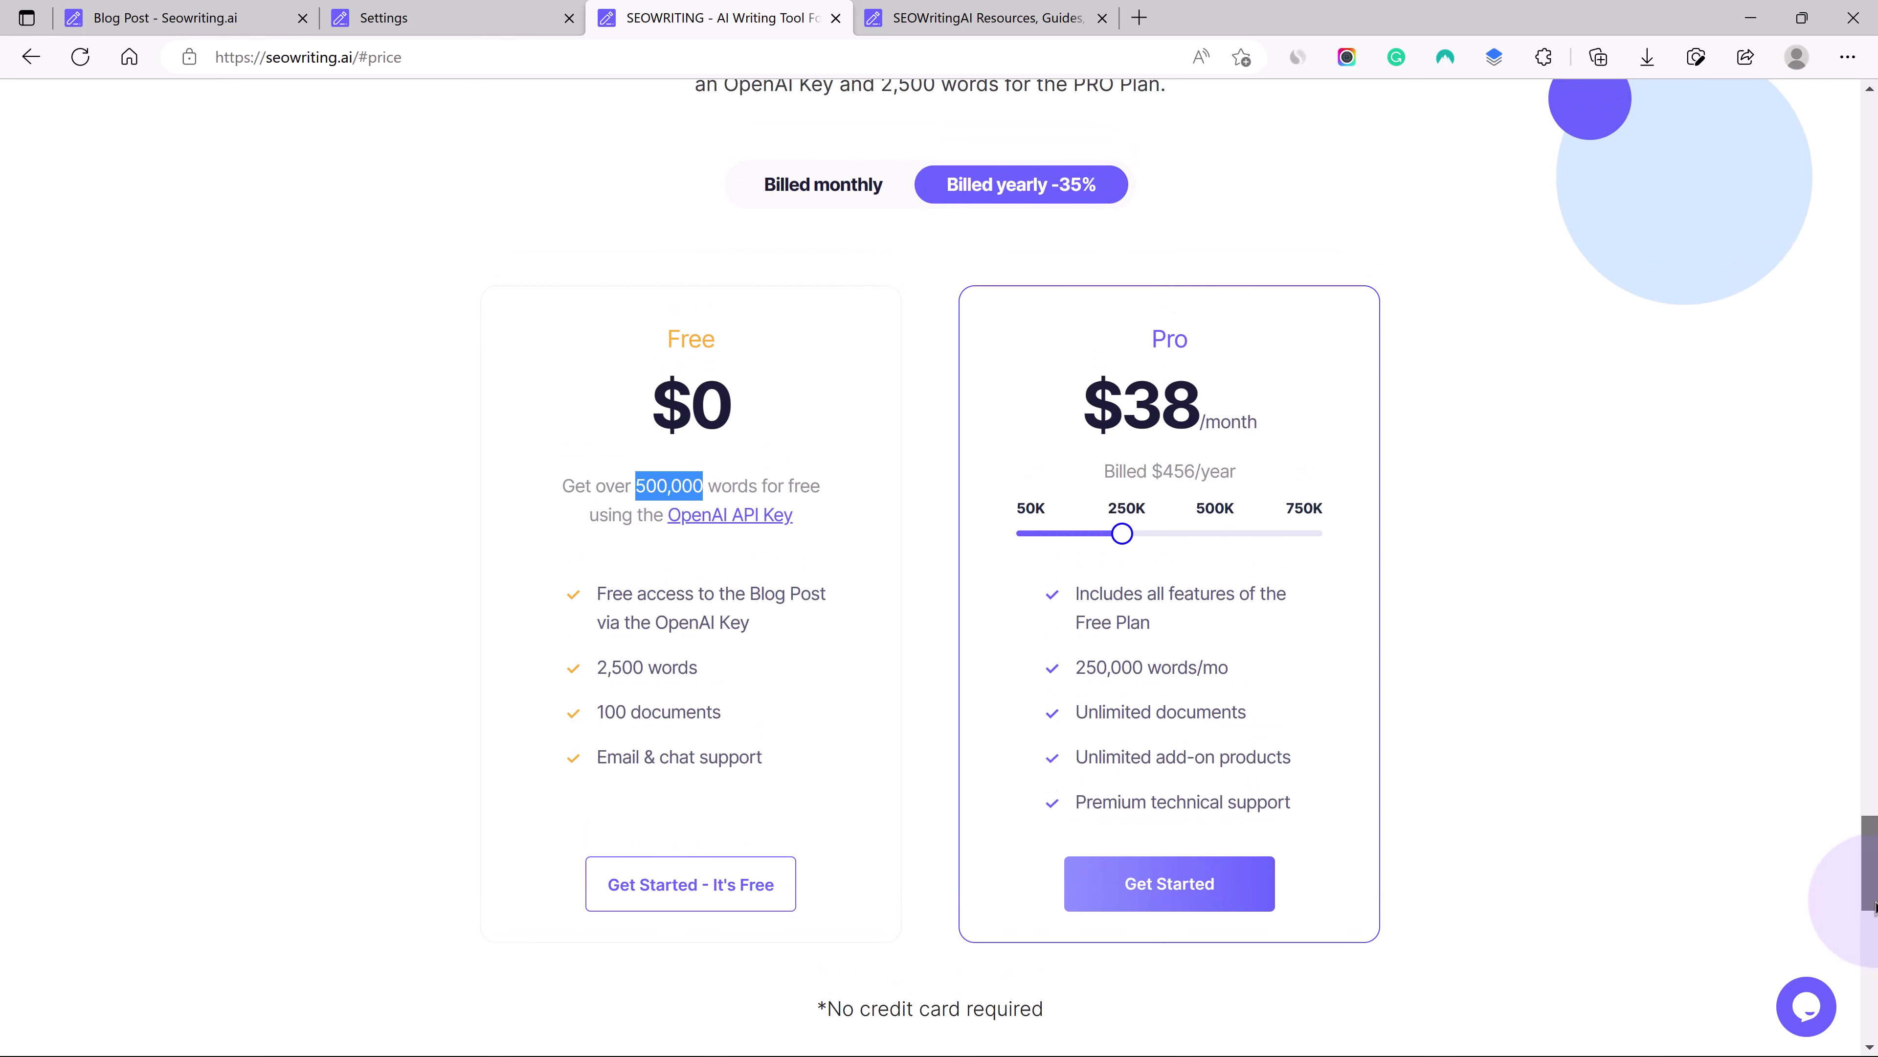
pyautogui.scroll(1, 1874, 908)
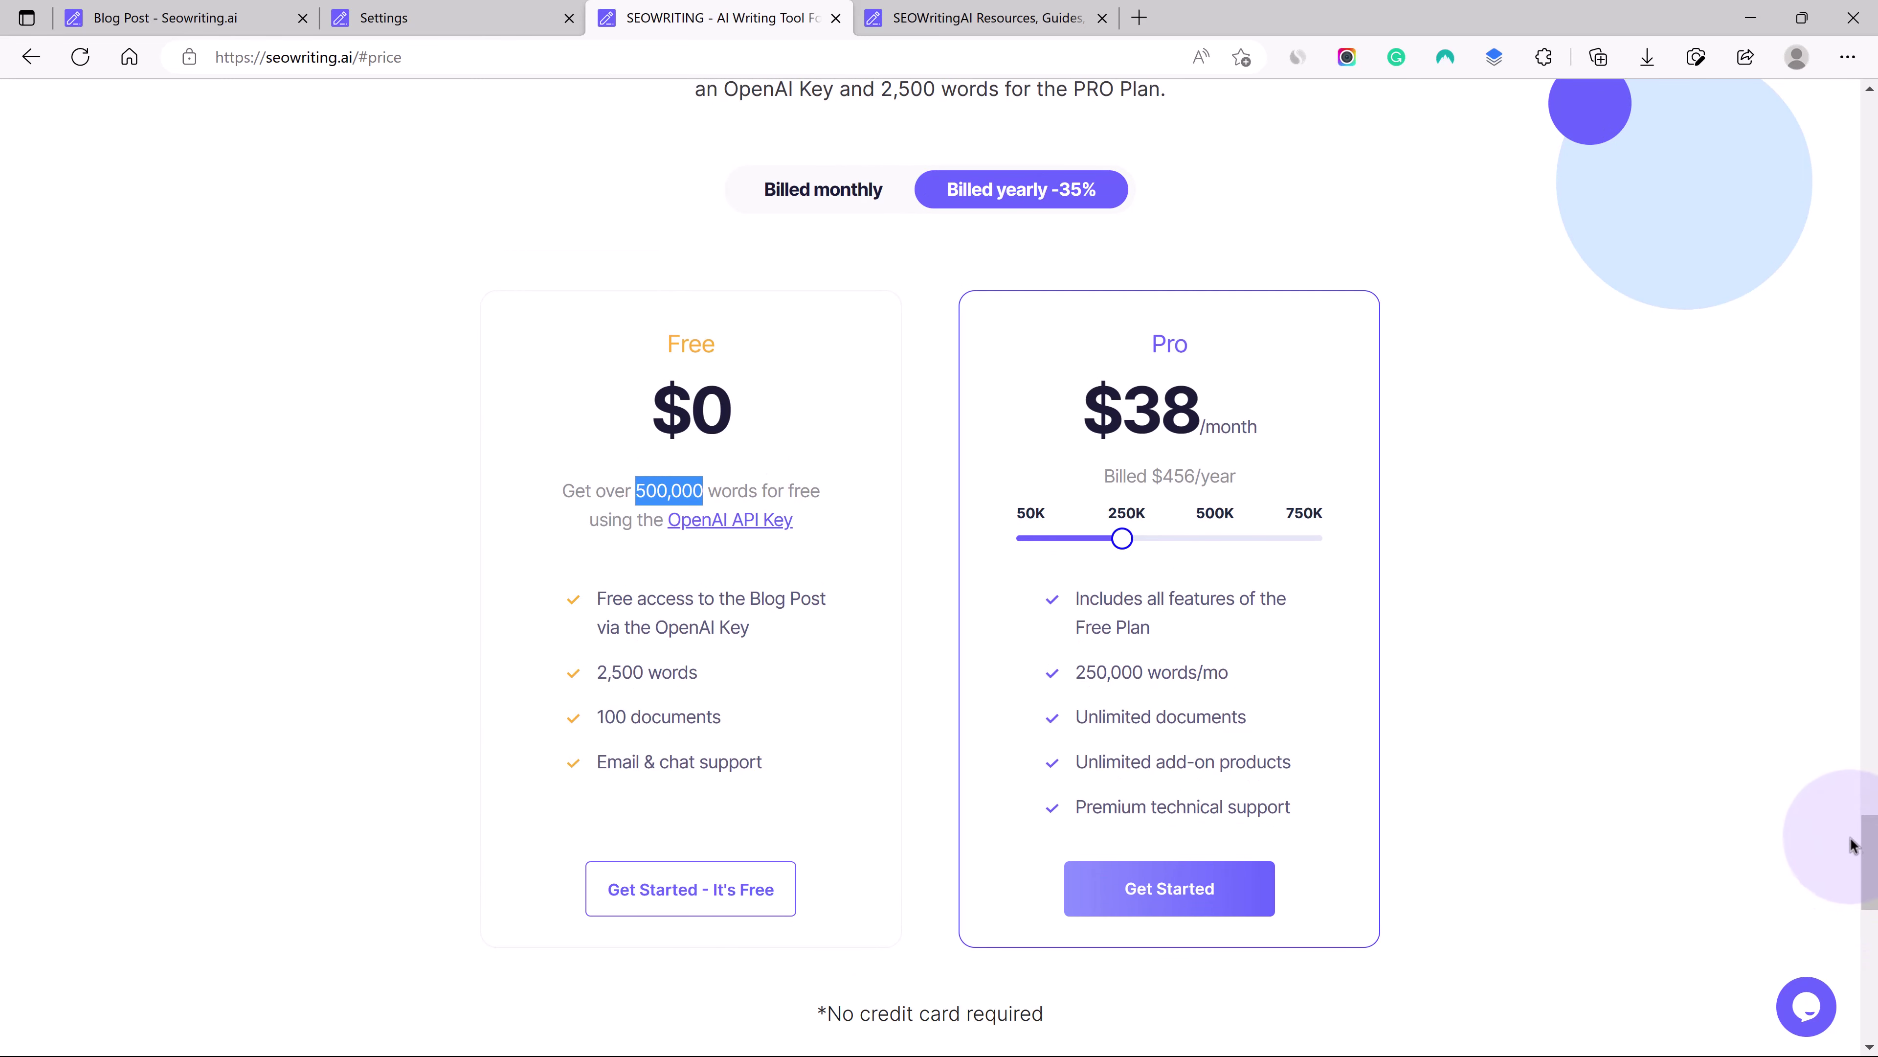